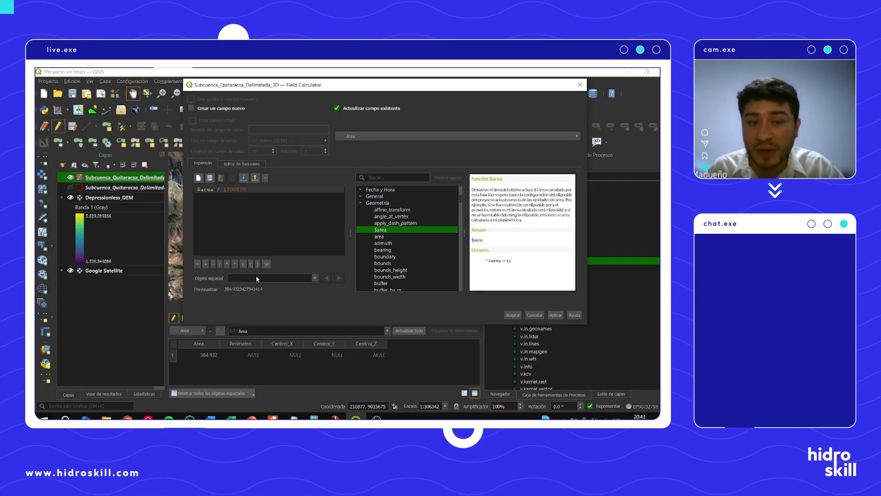
Step: Replace the existing expression with the $perimeter function from the Geometría group
left_click_drag(257, 195, 177, 189)
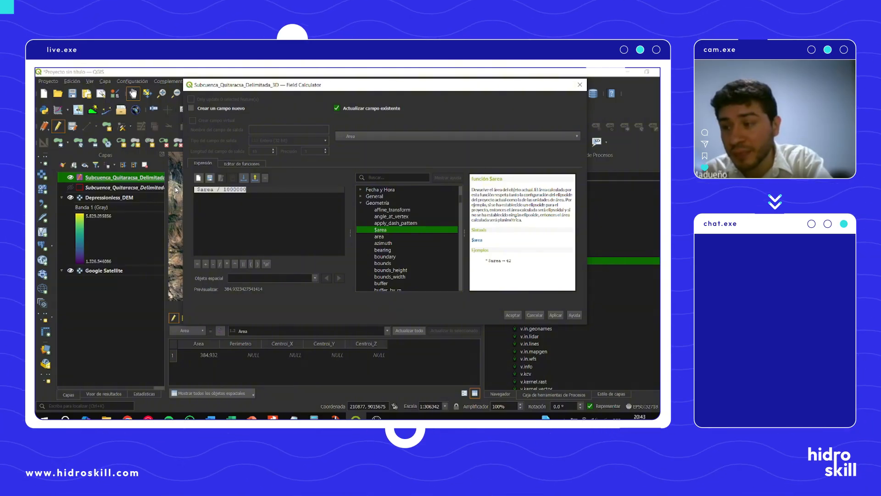
key("BackSpace")
scroll(383, 248, "up", 1)
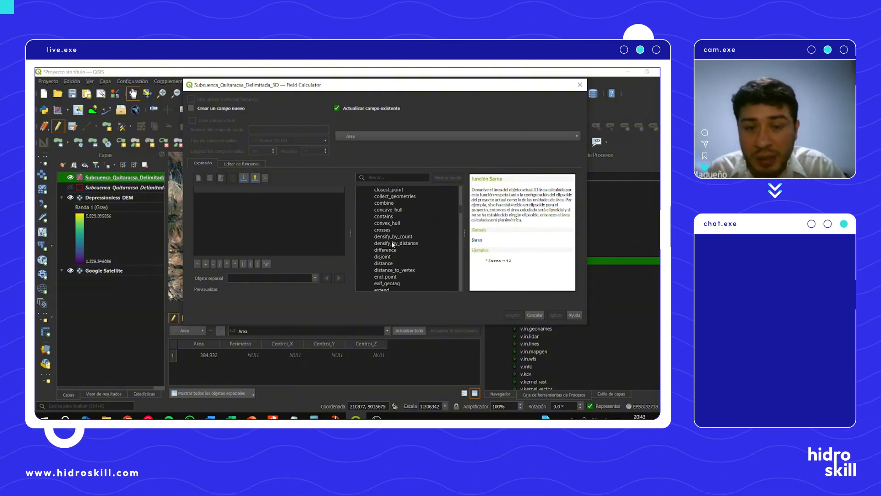
scroll(386, 225, "down", 12)
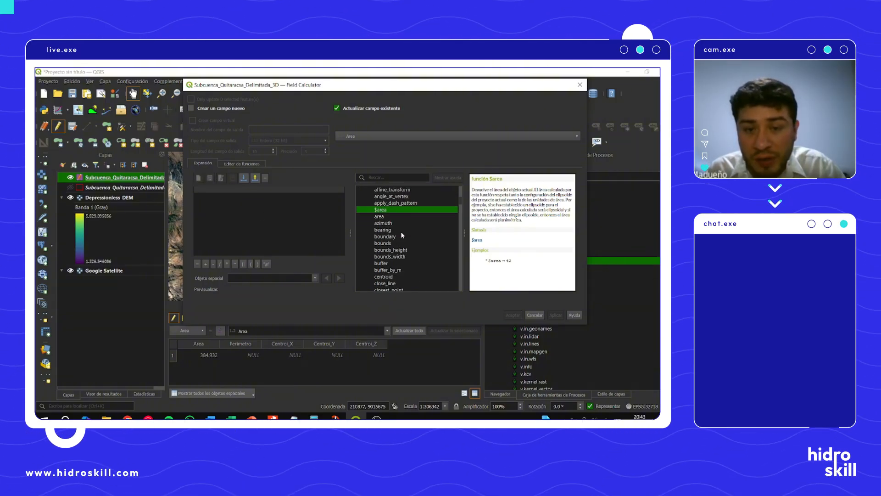
scroll(401, 236, "down", 10)
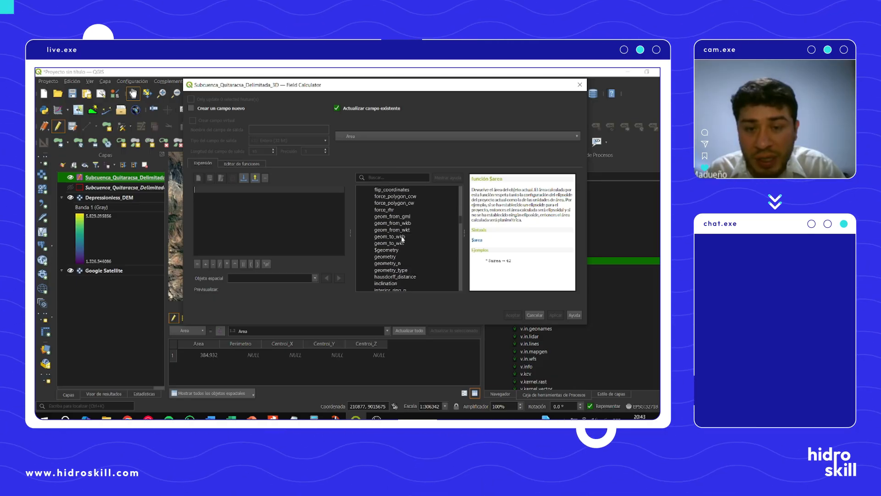
scroll(402, 242, "down", 8)
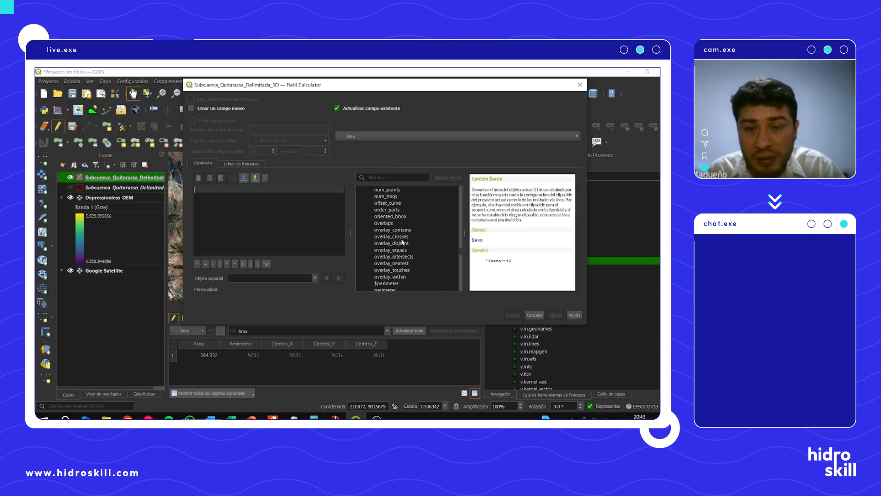
scroll(402, 242, "up", 1)
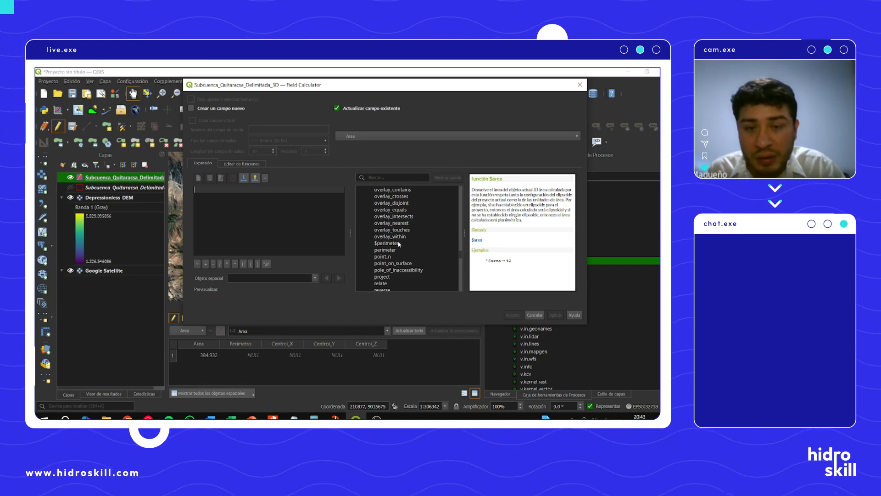
left_click(391, 244)
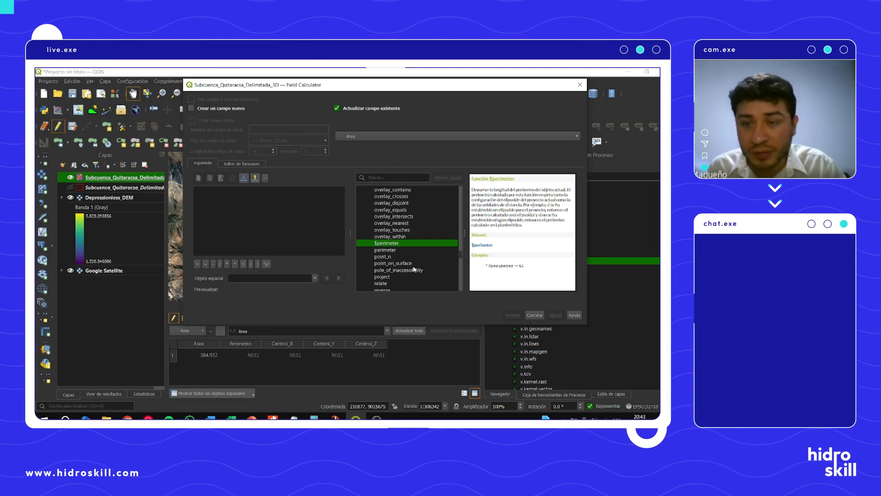
double_click(389, 243)
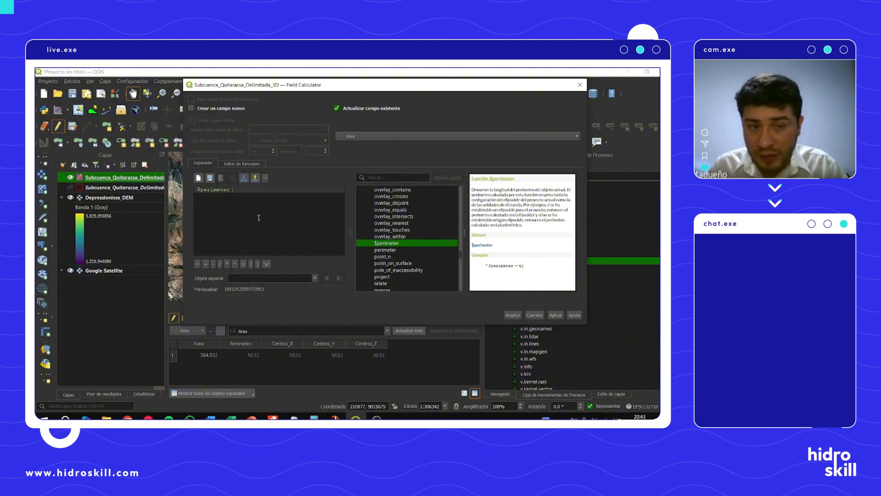
Step: Complete the expression as $perimeter / 1000, apply it to the Area field and accept the calculation
type("/ ")
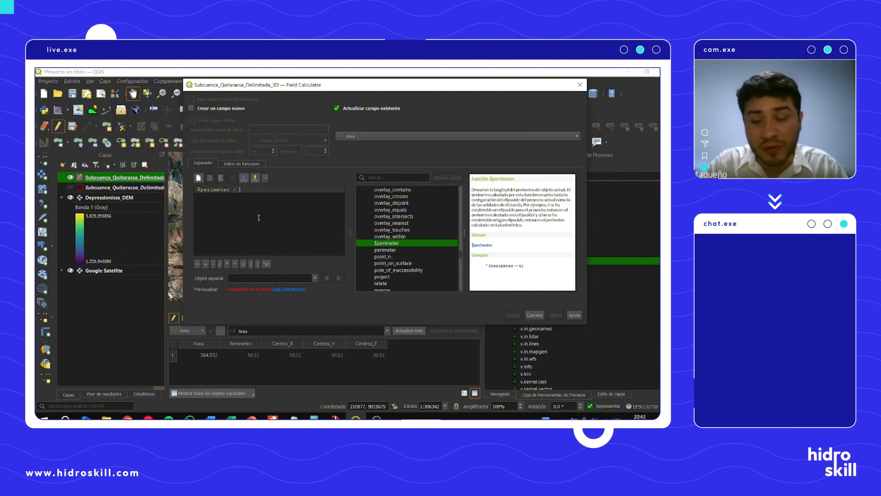
type("1000")
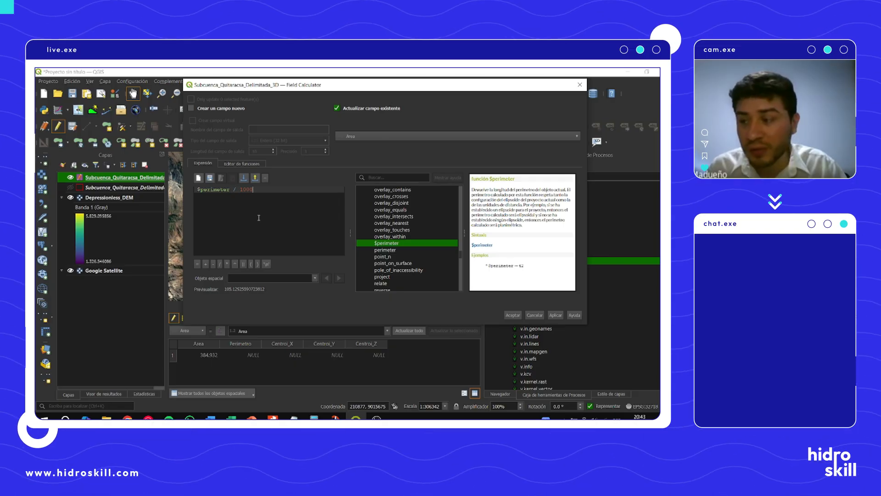
left_click(556, 314)
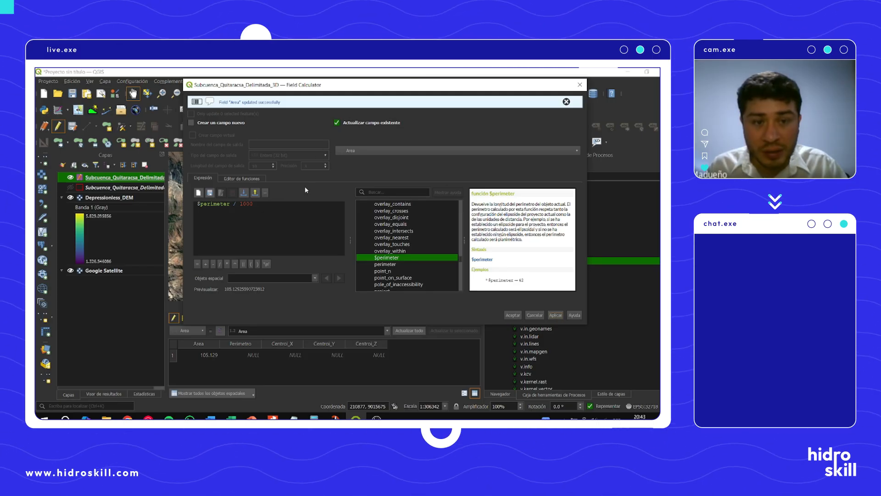
left_click(280, 203)
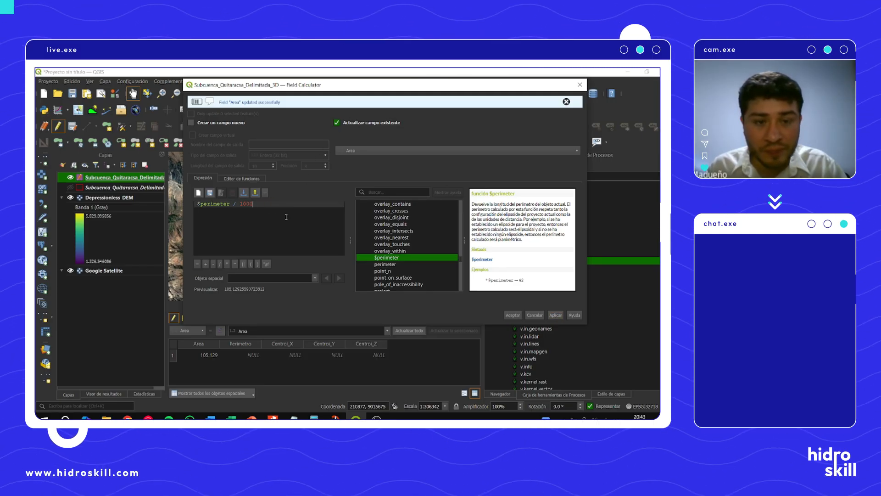
left_click(510, 315)
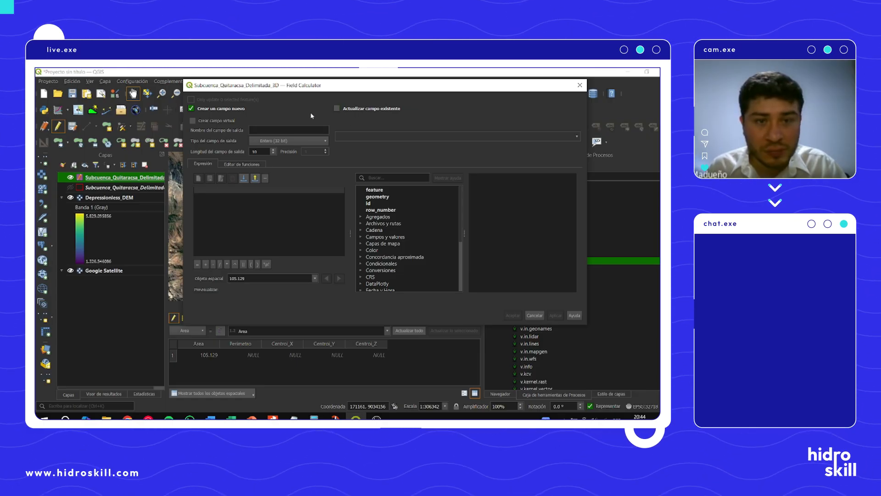
Step: Update the existing Area field with the expression $area /1000000
left_click(336, 108)
left_click(349, 137)
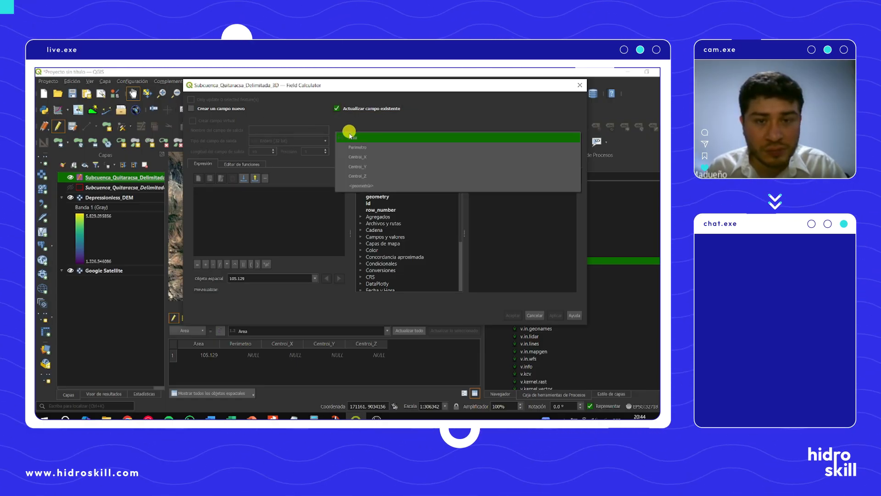
left_click(357, 139)
left_click(255, 190)
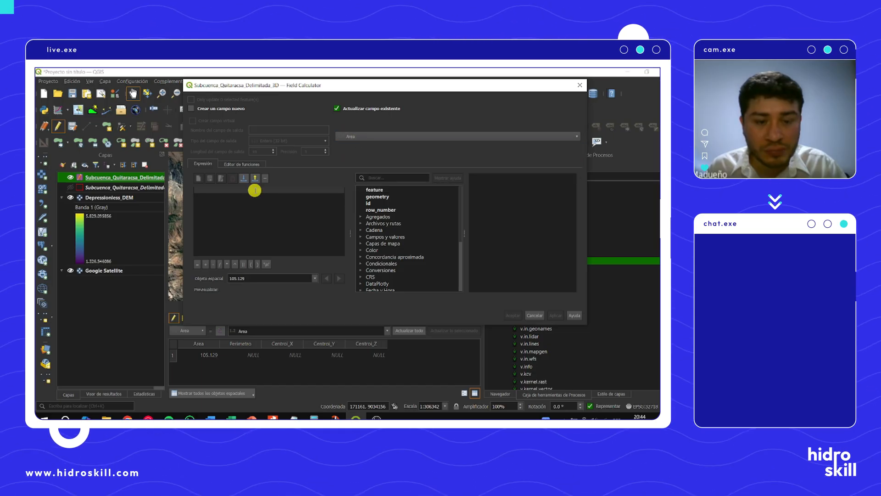
scroll(398, 242, "down", 2)
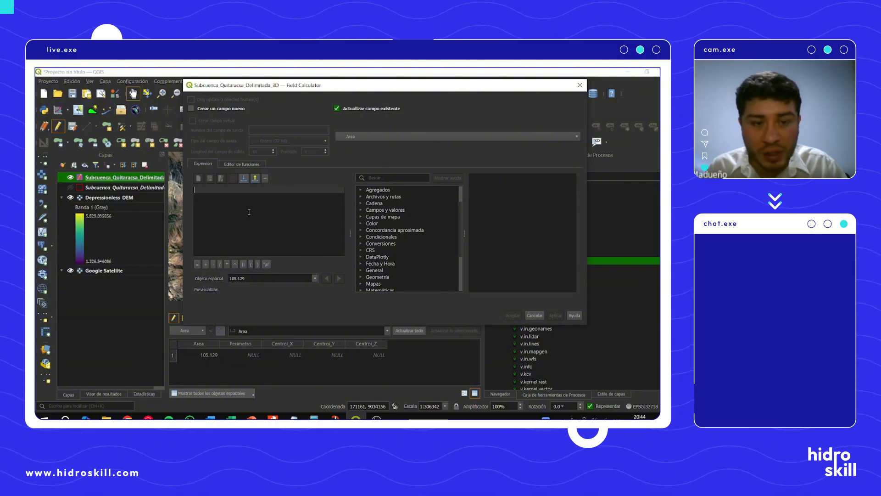
type("$a")
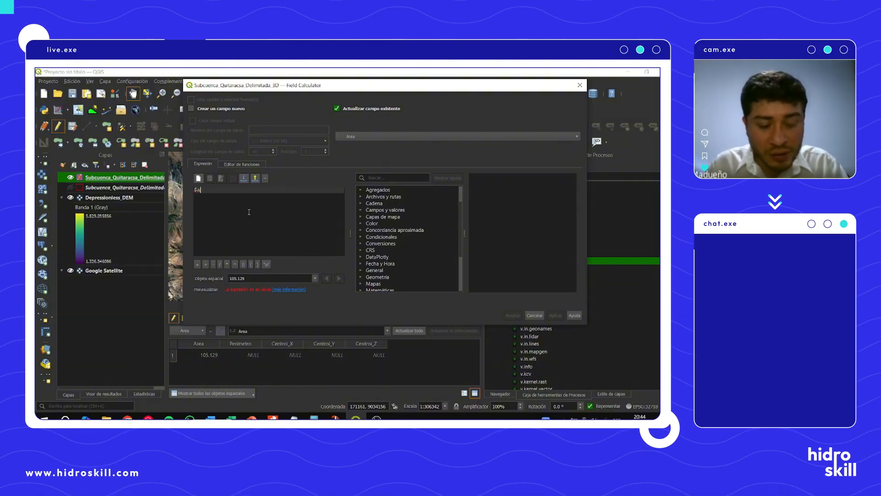
type("rea /1000000")
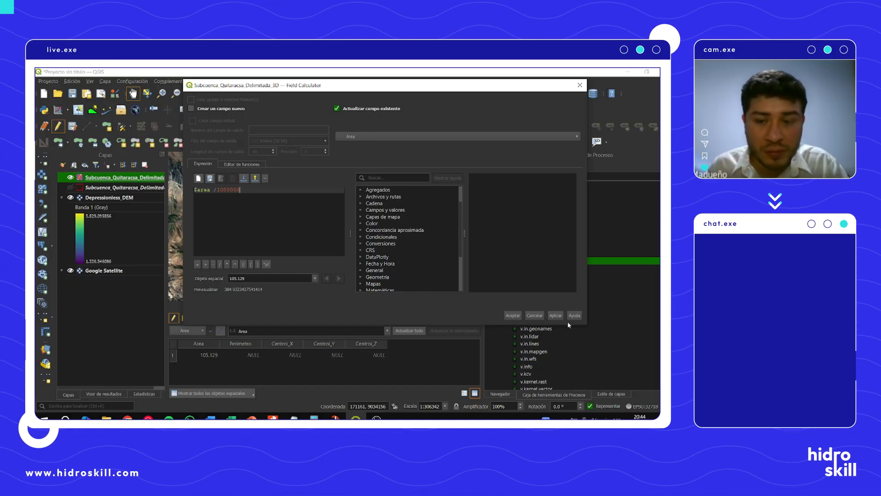
left_click(556, 315)
Step: Update the existing Perimetro field with the expression $perimeter / 1000
left_click(350, 150)
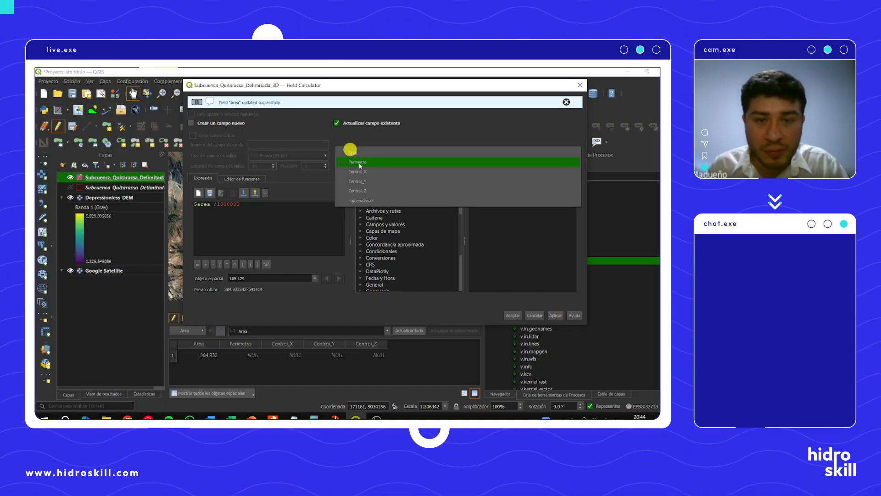
left_click(360, 164)
left_click_drag(241, 204, 153, 202)
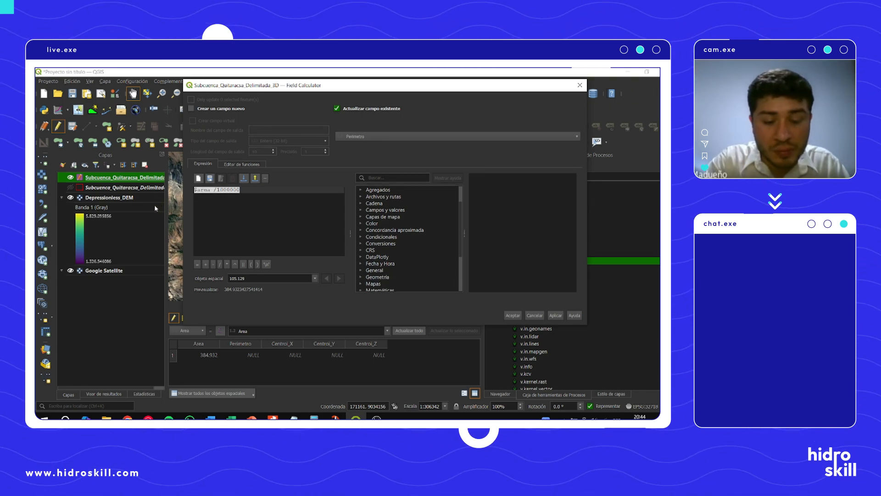
type("$perime")
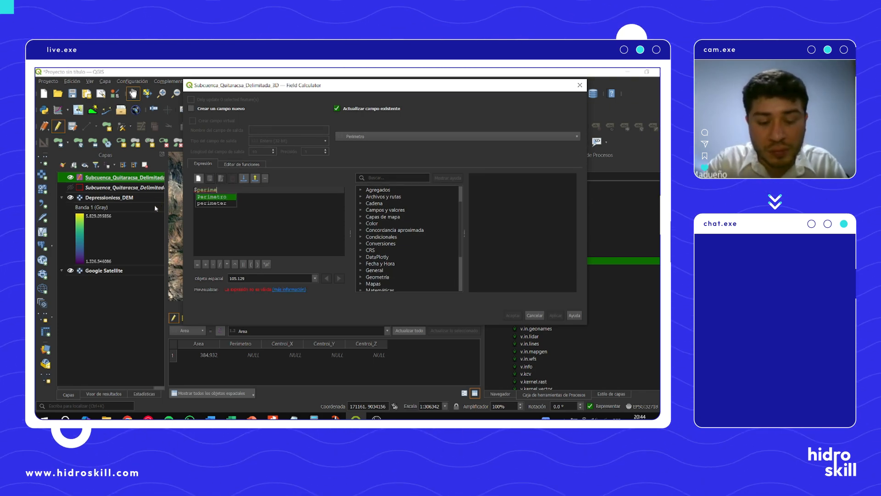
type("ter / 10")
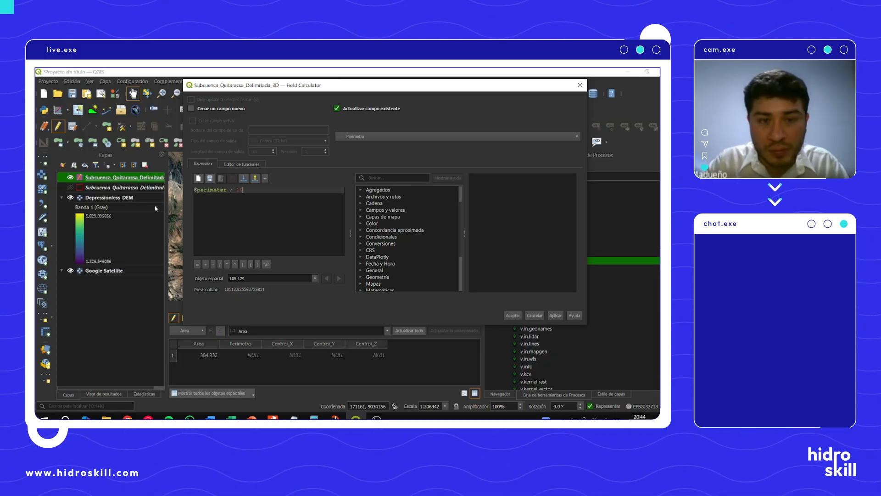
type("00")
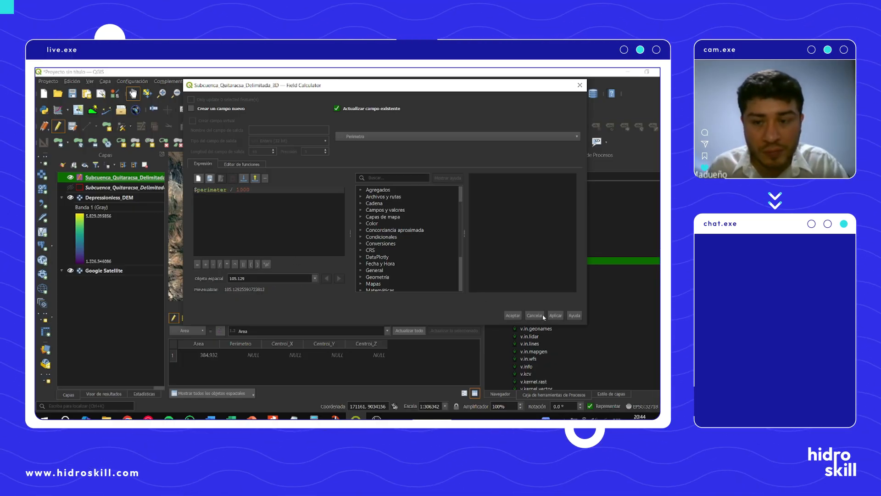
left_click(555, 316)
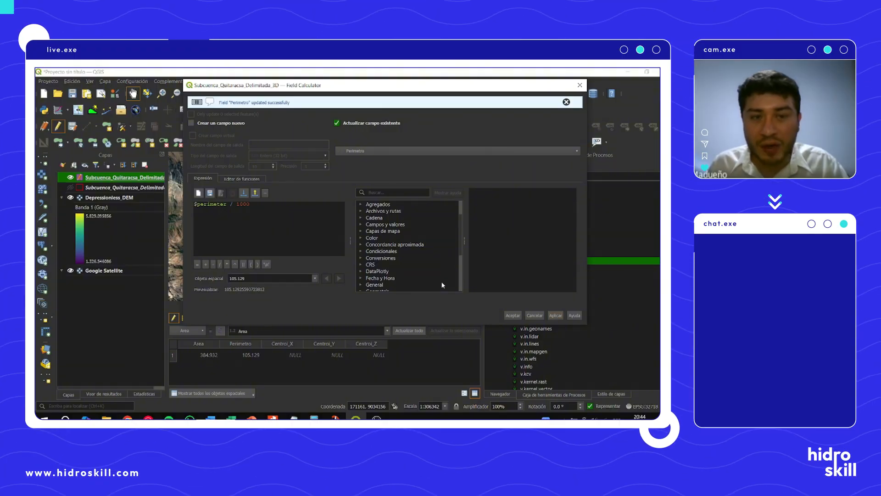
Step: Choose Centroi_X as the field to update and replace the expression with x
left_click(356, 135)
left_click(365, 153)
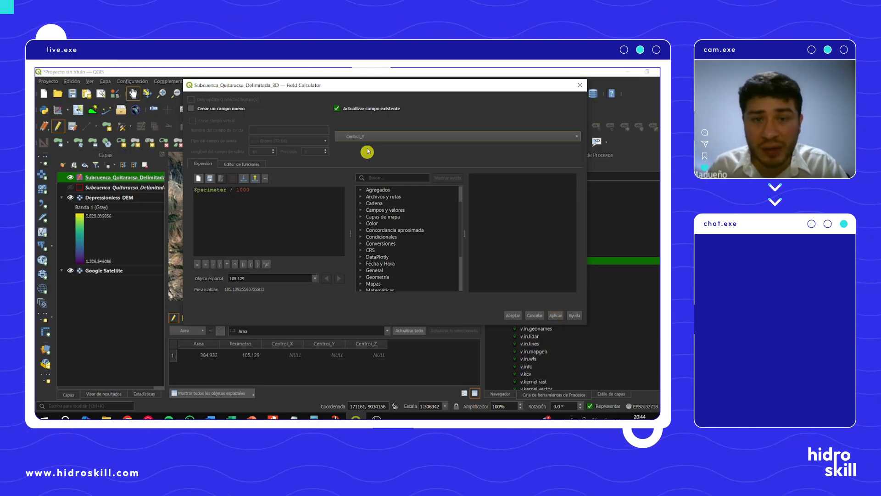
left_click(359, 137)
left_click(359, 128)
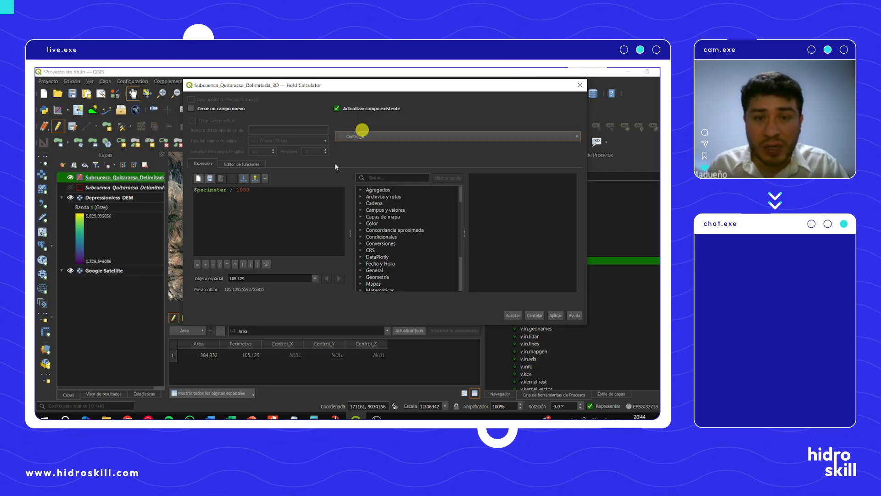
left_click(274, 187)
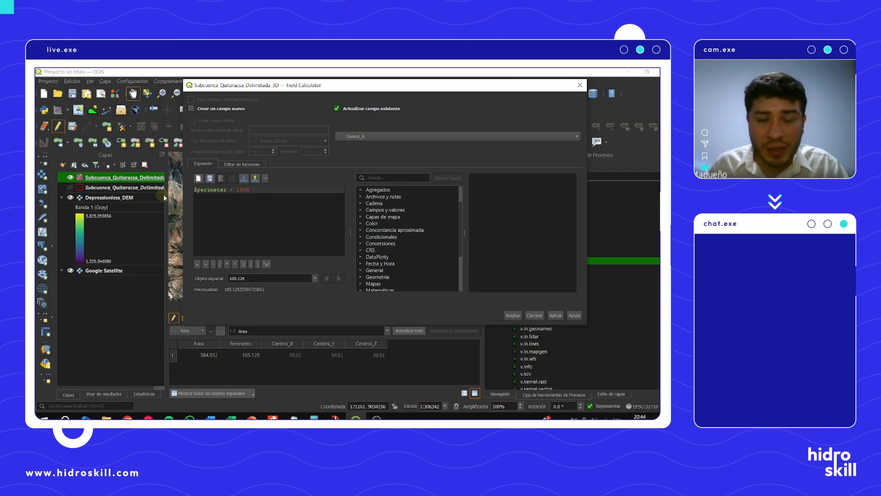
left_click_drag(249, 190, 181, 188)
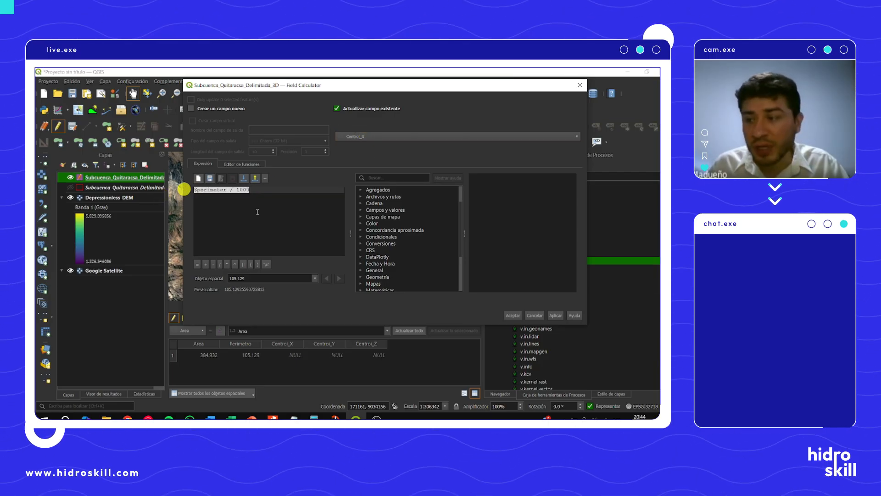
key("BackSpace")
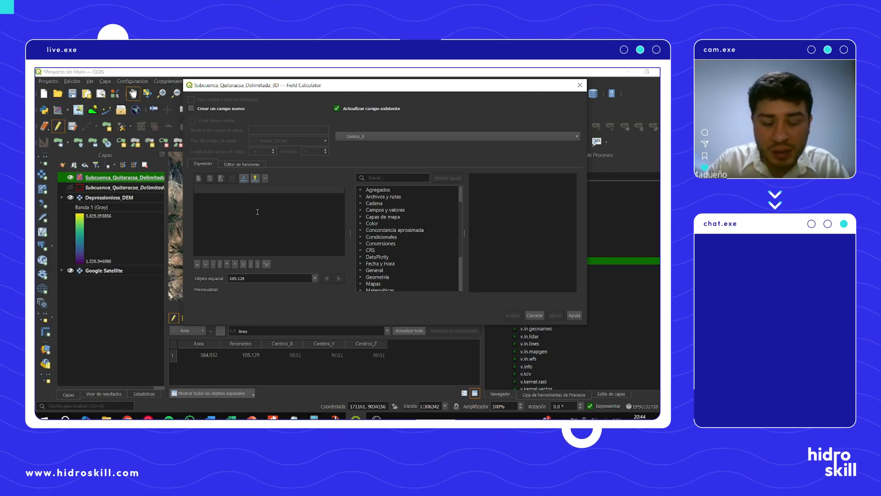
type("x")
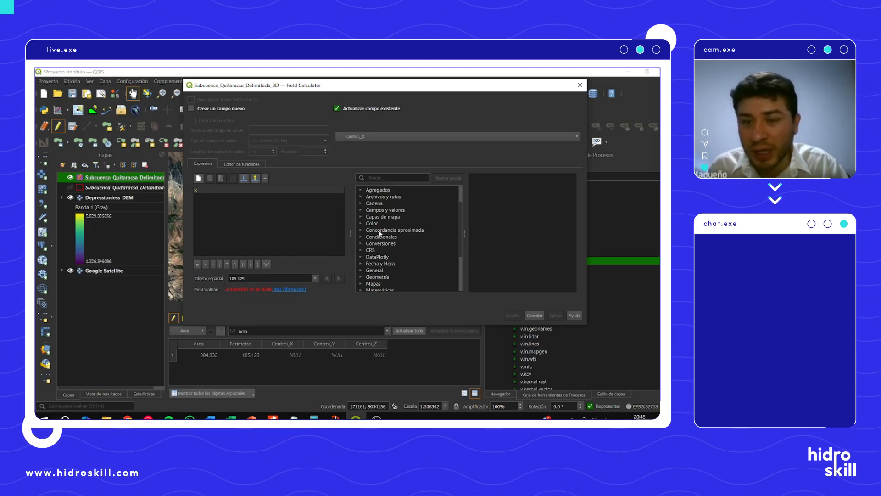
Step: Look through the function list, expand the Geometría group and view the help for its x function
scroll(387, 225, "down", 2)
scroll(387, 225, "up", 2)
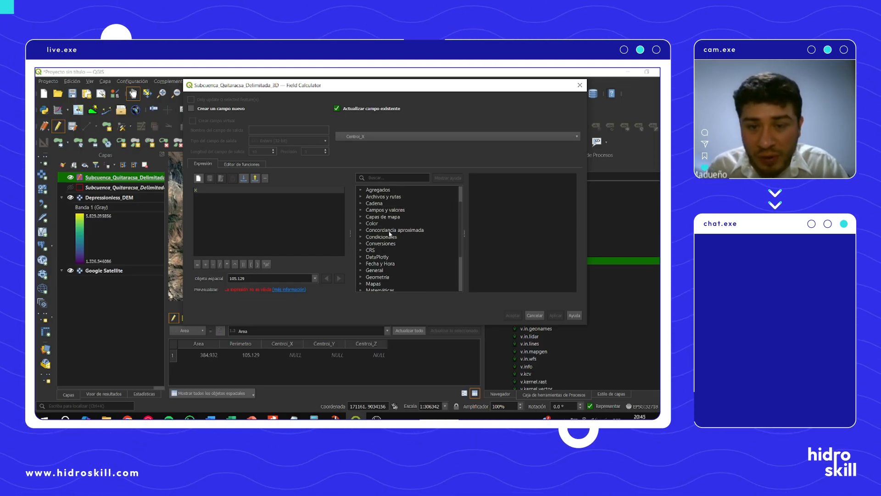
scroll(388, 228, "down", 1)
scroll(391, 235, "down", 1)
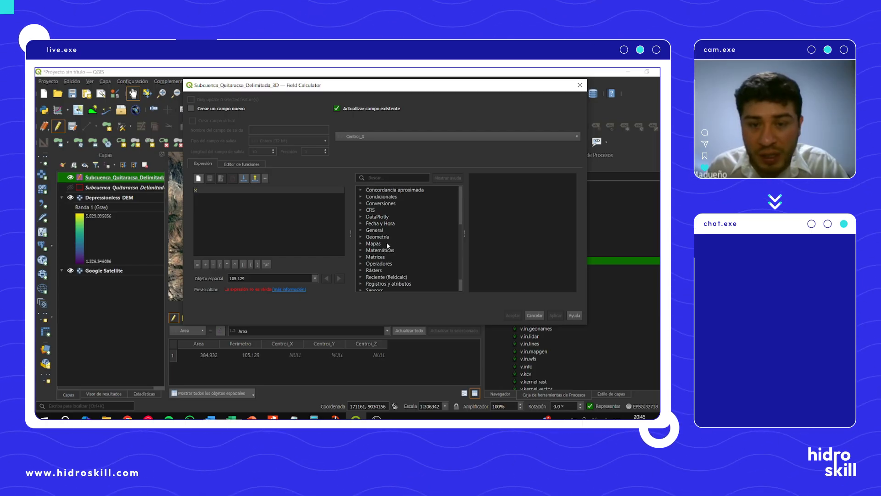
scroll(398, 239, "down", 1)
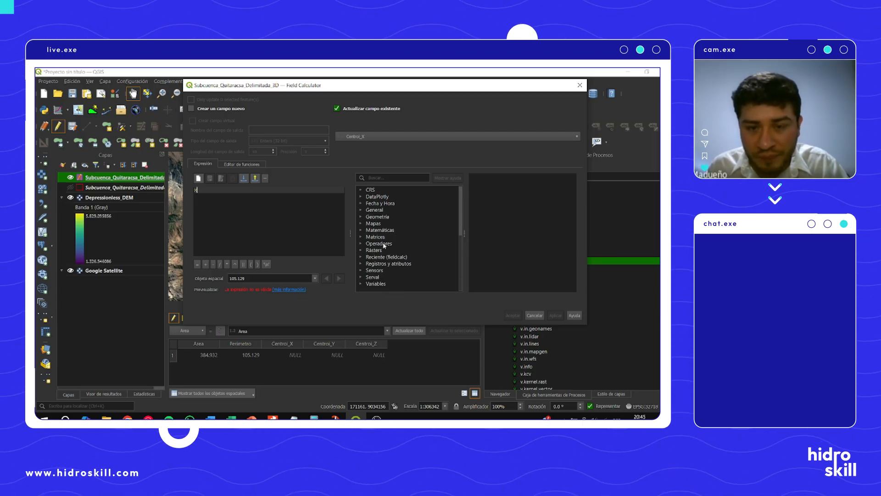
scroll(388, 253, "up", 3)
scroll(388, 253, "up", 2)
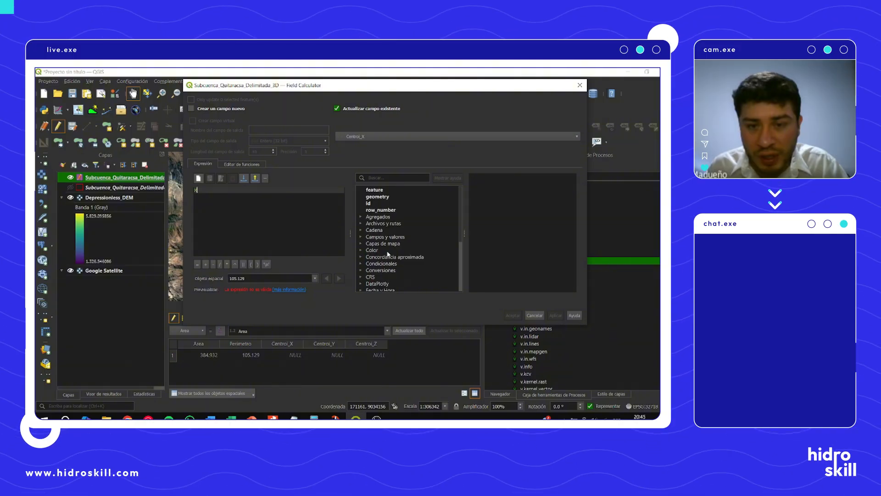
scroll(388, 254, "down", 1)
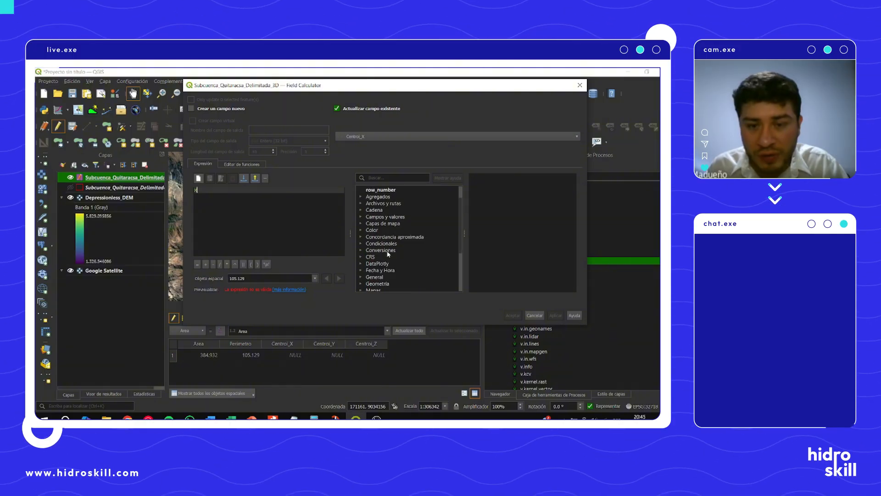
left_click(361, 283)
scroll(401, 248, "down", 20)
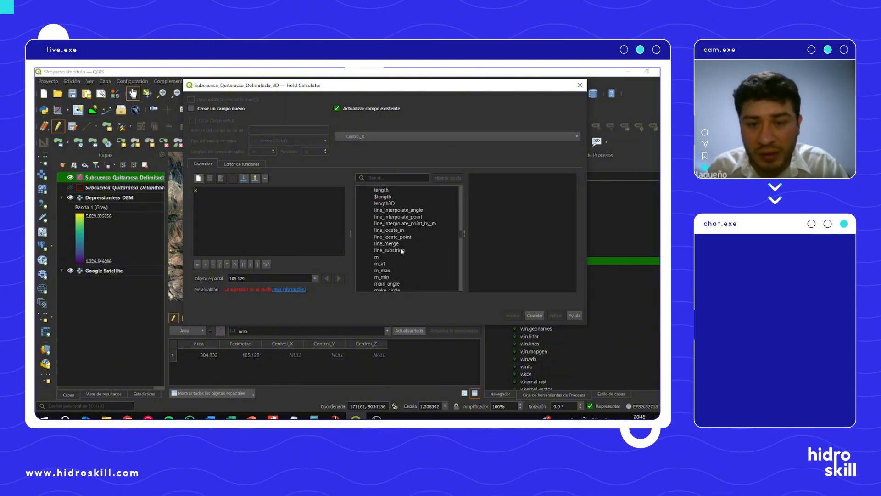
scroll(402, 251, "down", 15)
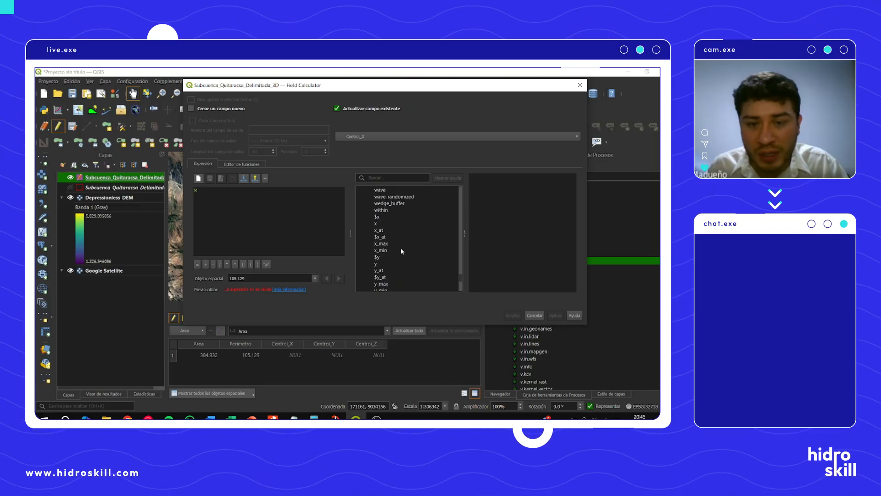
left_click(376, 225)
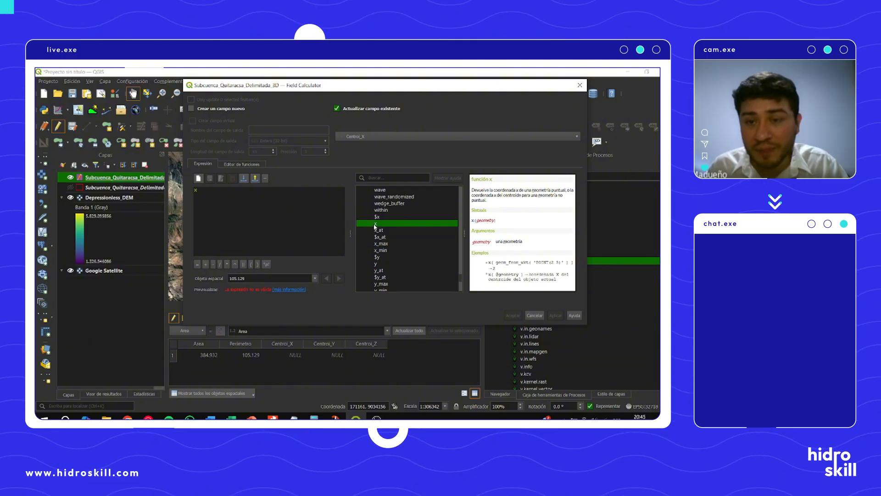
Step: Clear the expression and insert the x function from the Geometría group in its place
left_click(232, 191)
key("BackSpace")
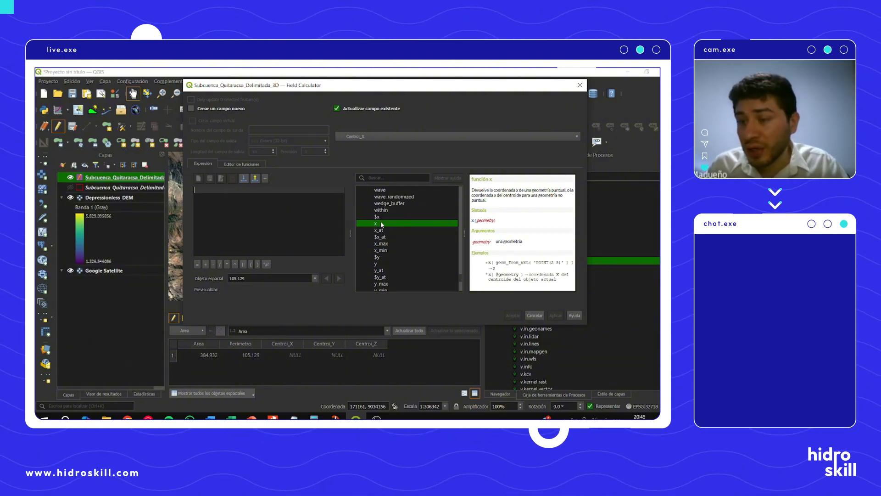
scroll(405, 240, "up", 1)
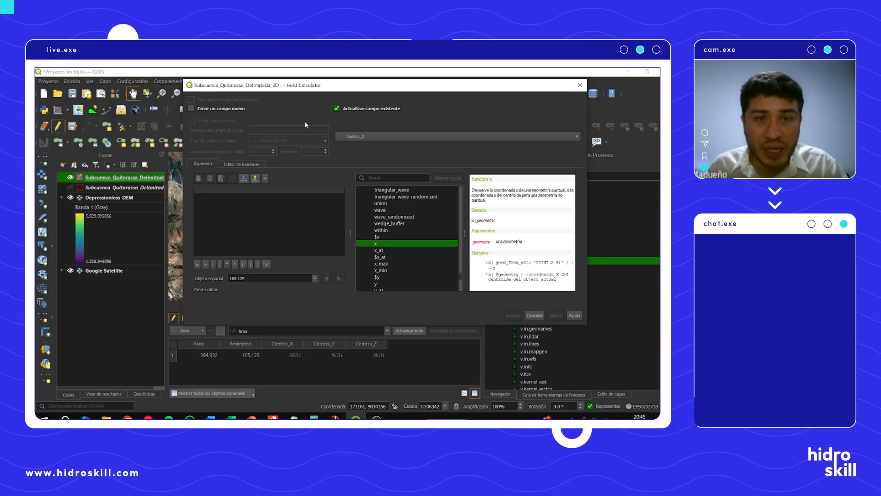
double_click(382, 245)
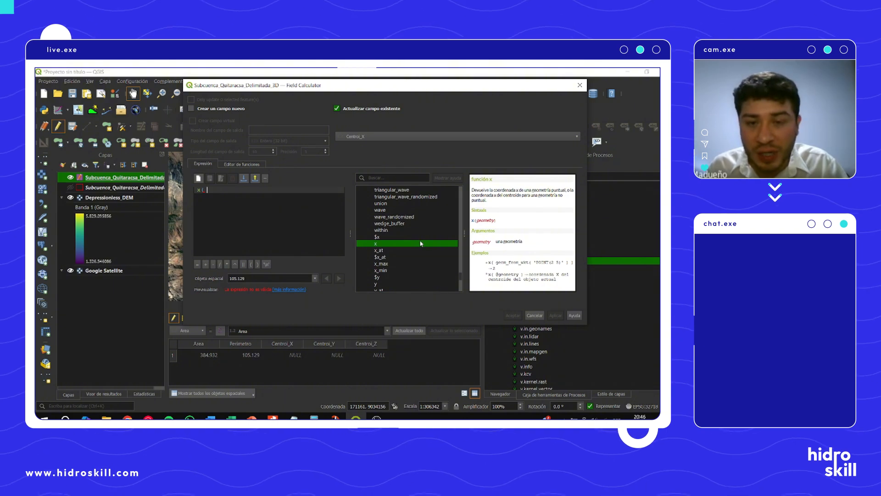
Step: Look through the Geometría functions for one to use as the argument of x
scroll(419, 240, "up", 10)
scroll(420, 242, "up", 12)
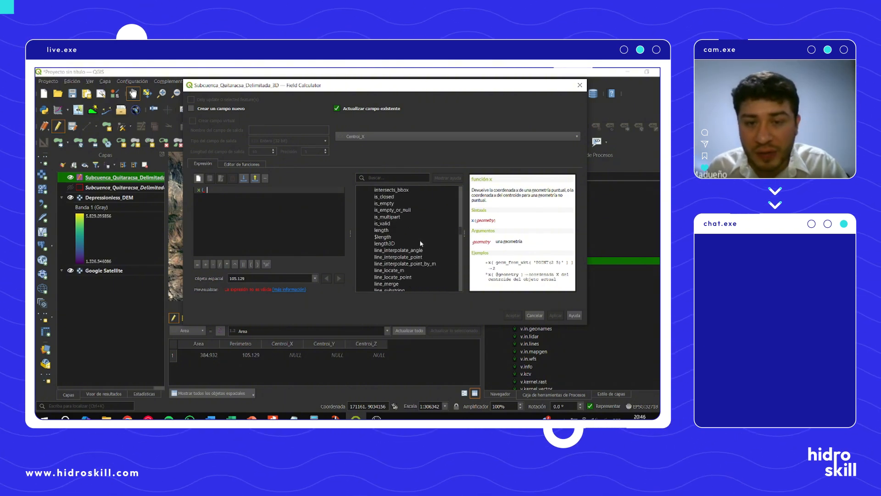
scroll(421, 244, "up", 15)
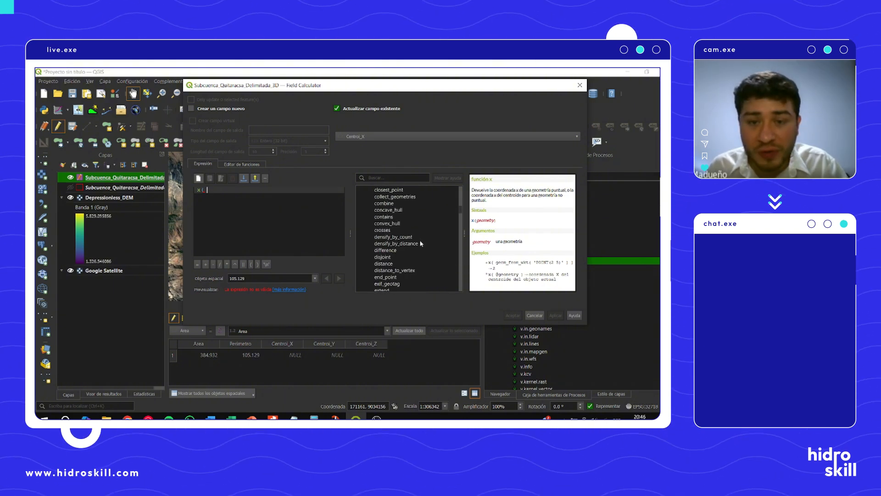
scroll(421, 243, "down", 15)
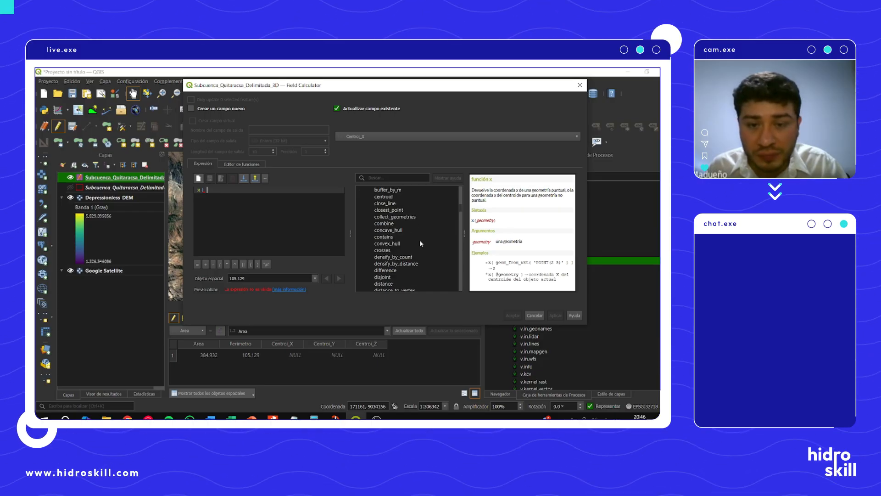
scroll(421, 243, "down", 5)
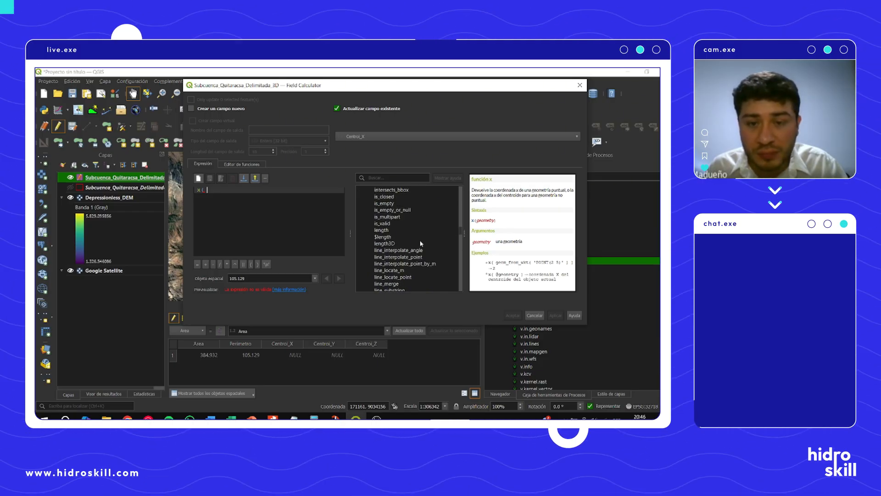
scroll(420, 243, "down", 7)
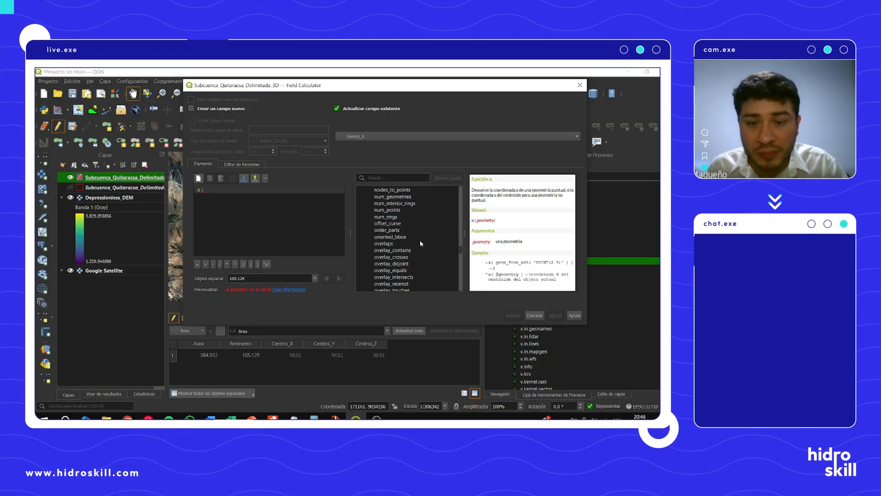
scroll(421, 244, "down", 9)
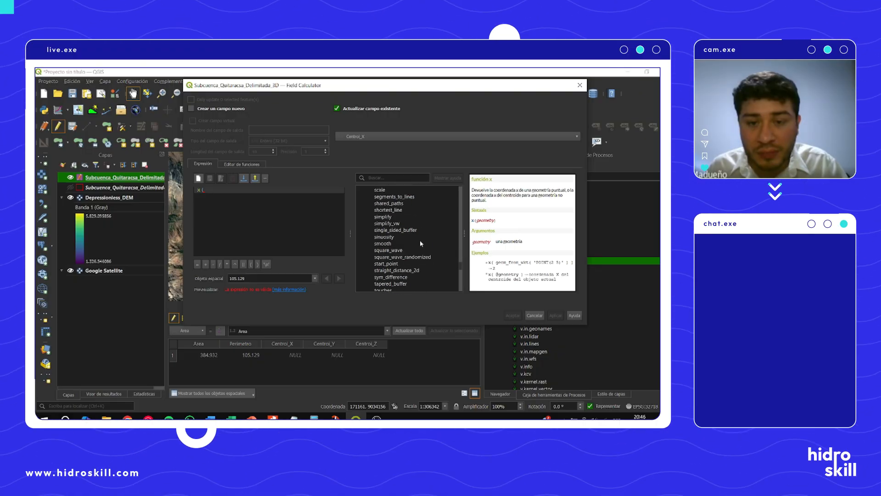
scroll(421, 244, "down", 10)
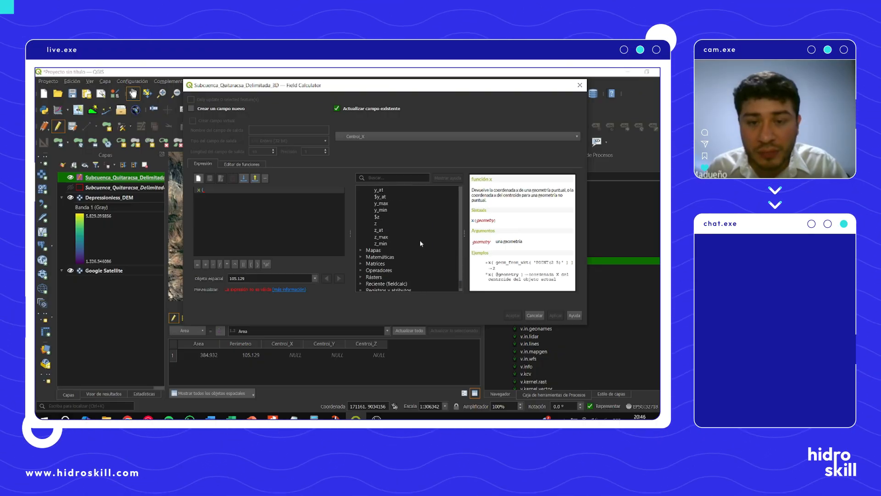
scroll(421, 243, "up", 5)
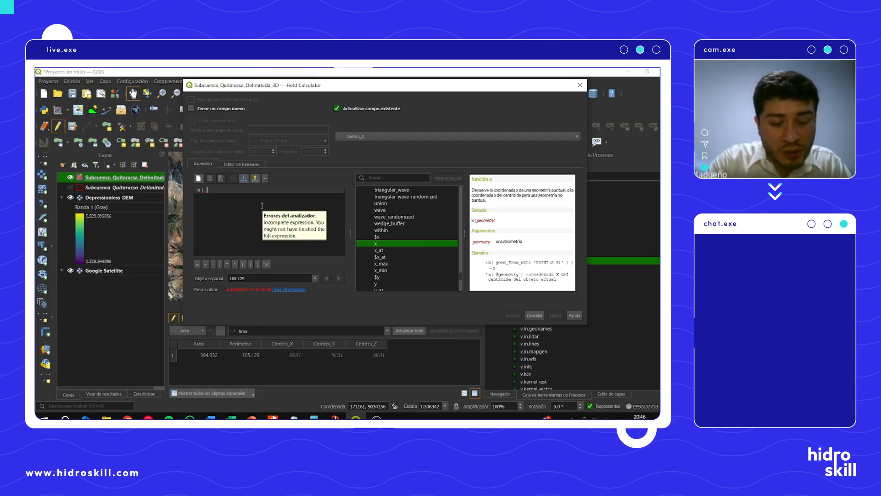
Step: Complete the expression as x( $geometry ) and apply it to the Centroi_X field
type("$")
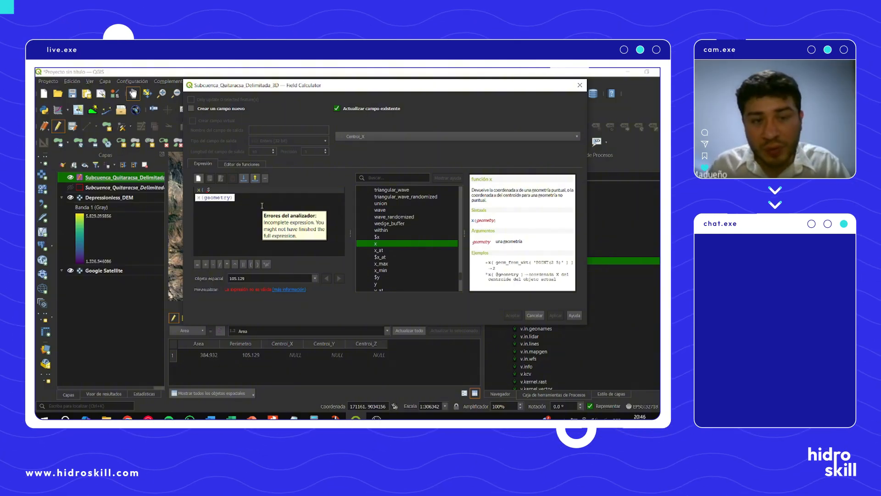
type("geome")
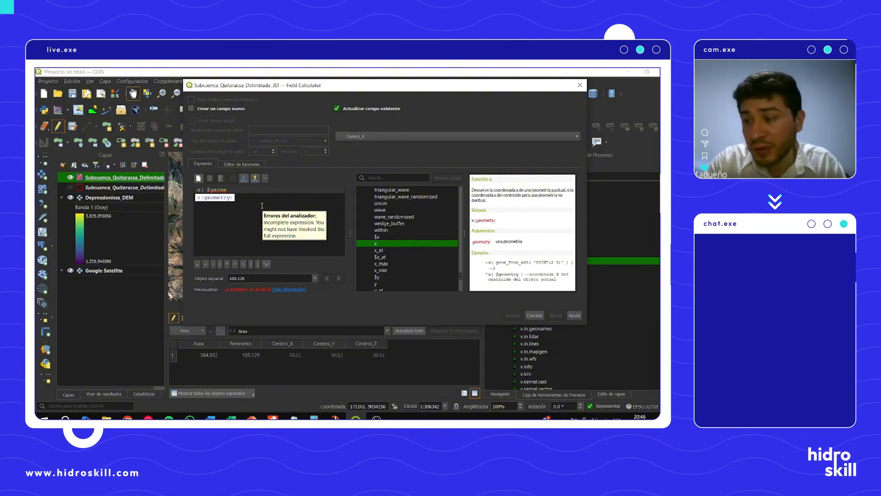
type("try )")
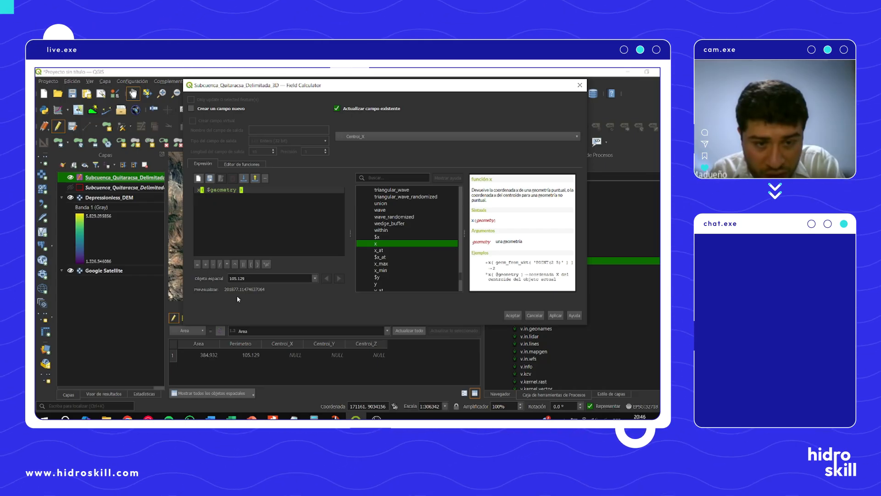
left_click(556, 315)
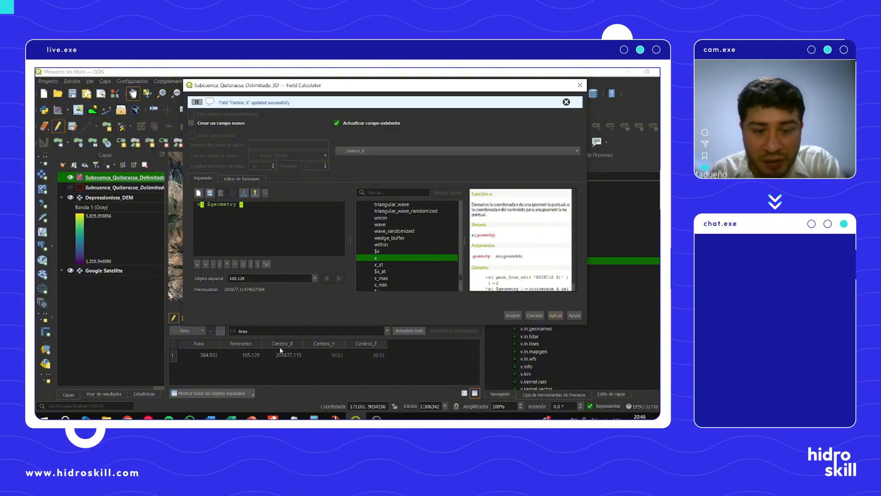
Step: Choose Centroi_Y as the field to update and clear the previous expression
left_click(370, 150)
left_click(373, 163)
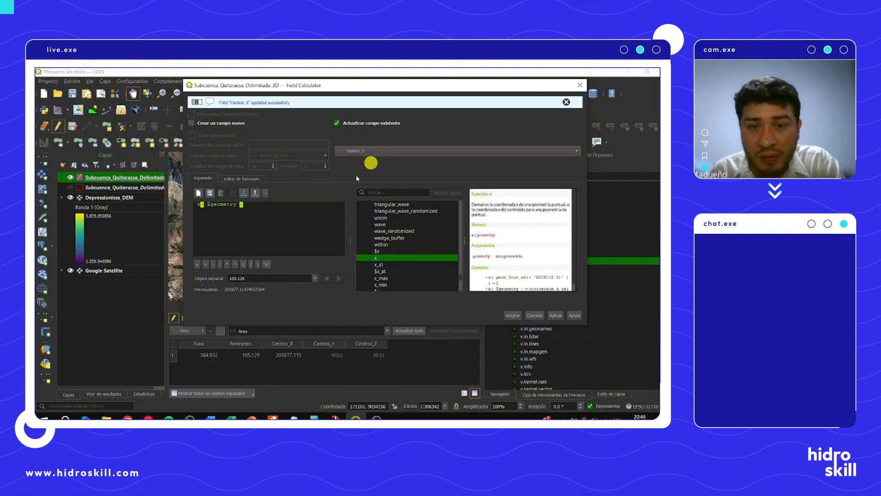
left_click(229, 205)
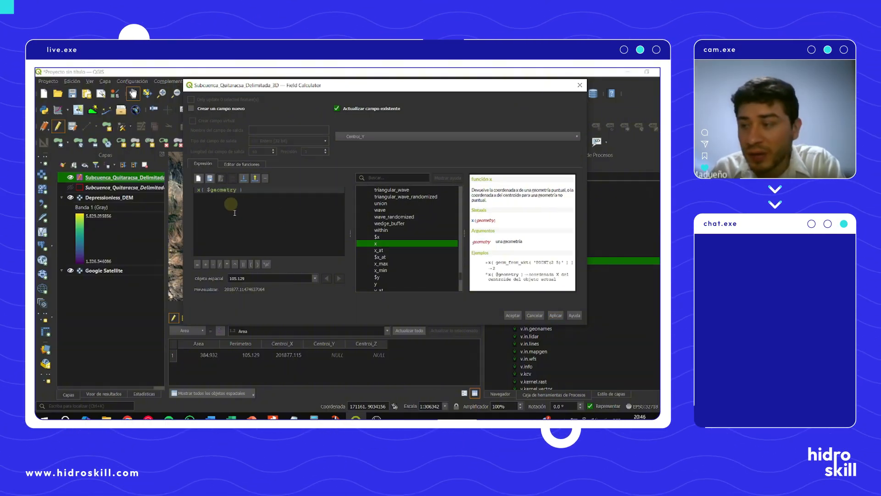
left_click_drag(235, 213, 186, 191)
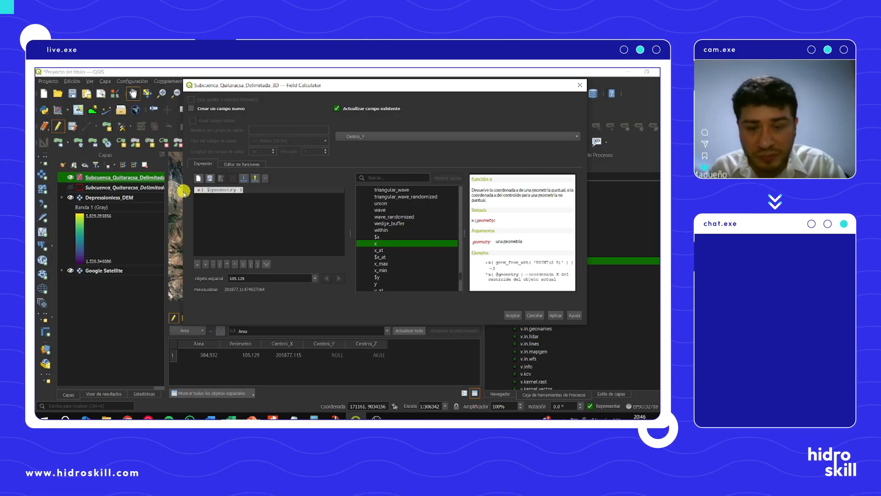
key("BackSpace")
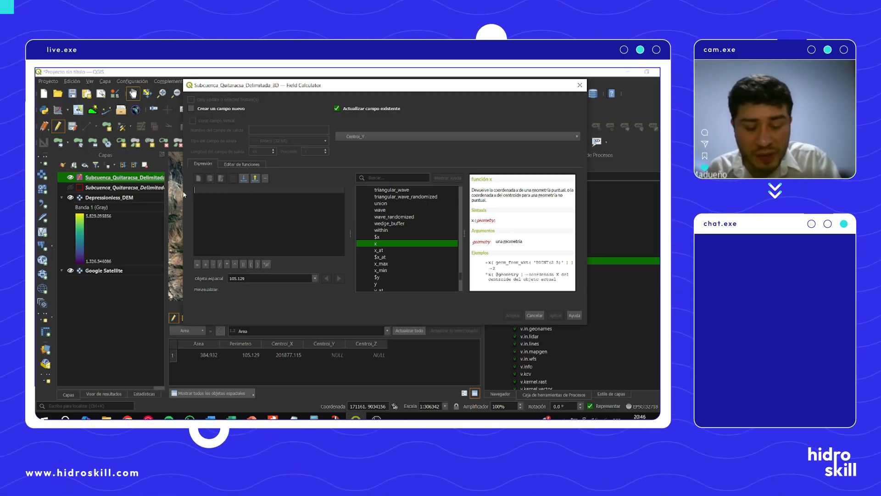
Step: Enter the expression y($geometry) and apply it to the Centroi_Y field
type("y(")
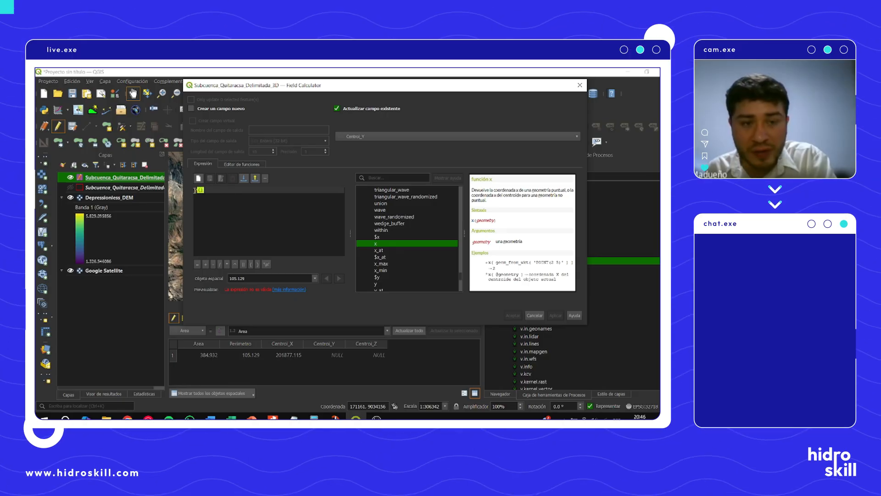
left_click(200, 190)
mouse_move(211, 196)
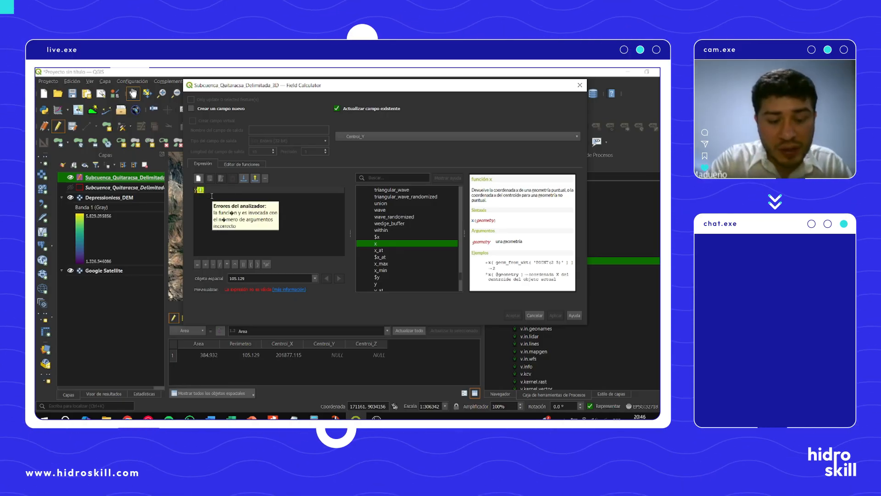
type("$geometr")
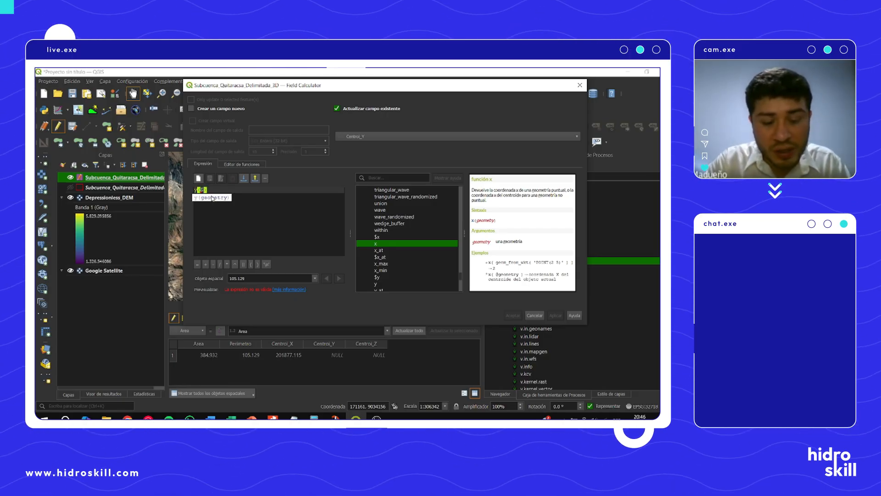
type("y")
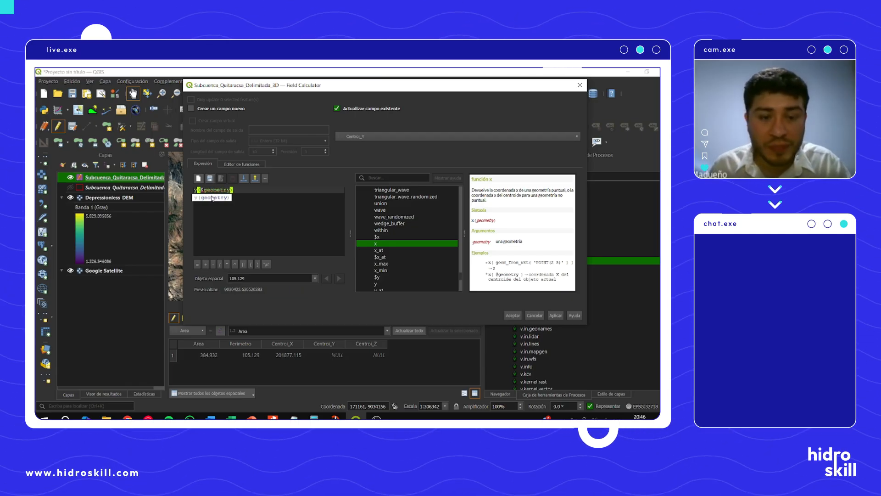
left_click(245, 191)
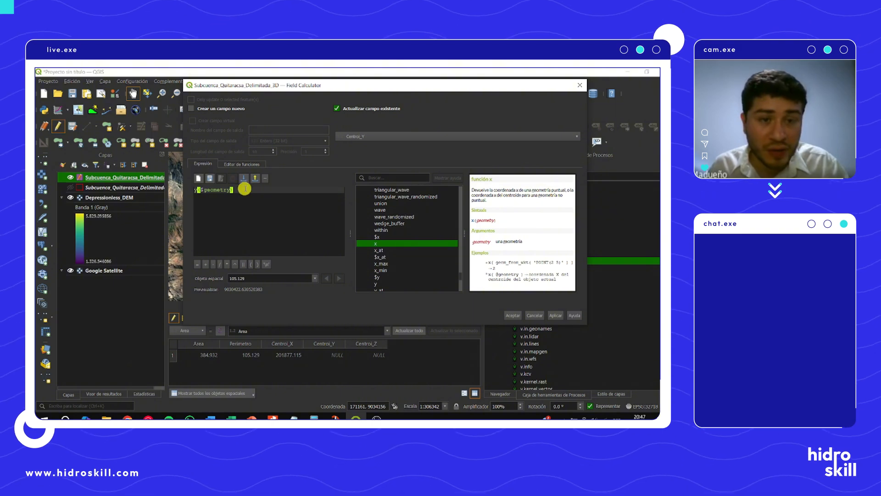
left_click_drag(244, 190, 181, 188)
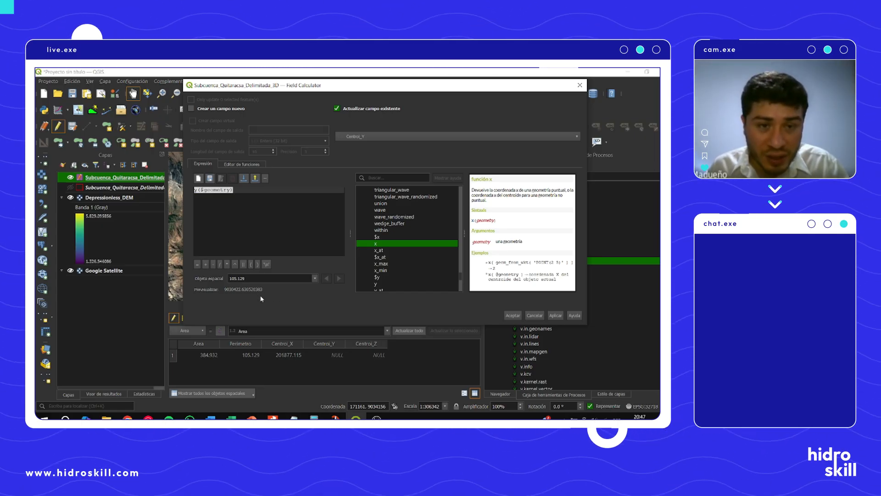
left_click(555, 315)
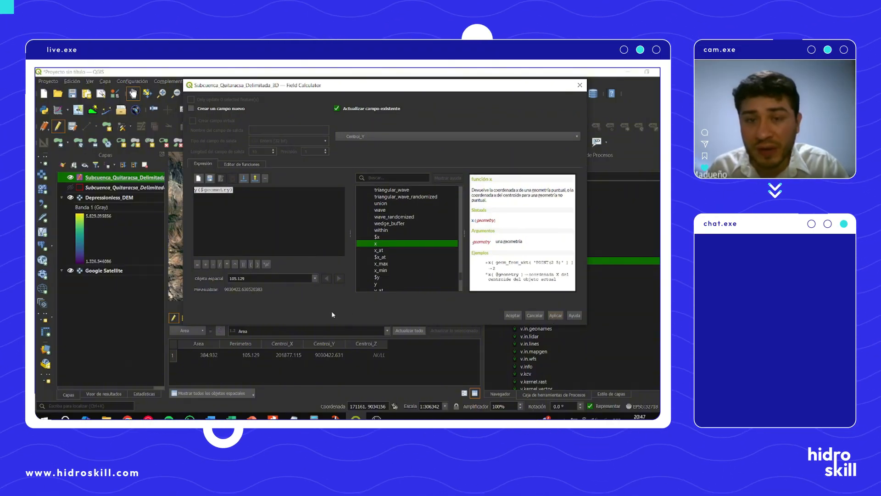
Step: Choose Centroi_Z as the field to update and clear the previous y($geometry) expression
left_click(365, 137)
left_click(361, 147)
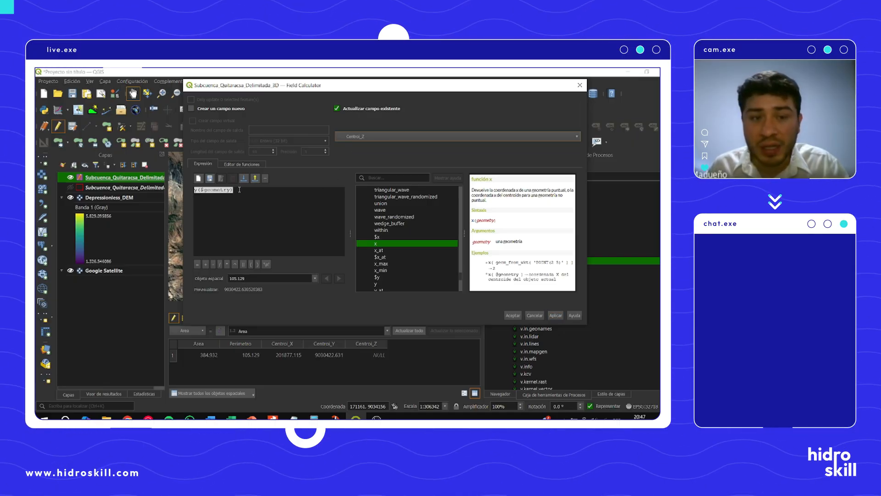
left_click_drag(232, 189, 188, 189)
key("Delete")
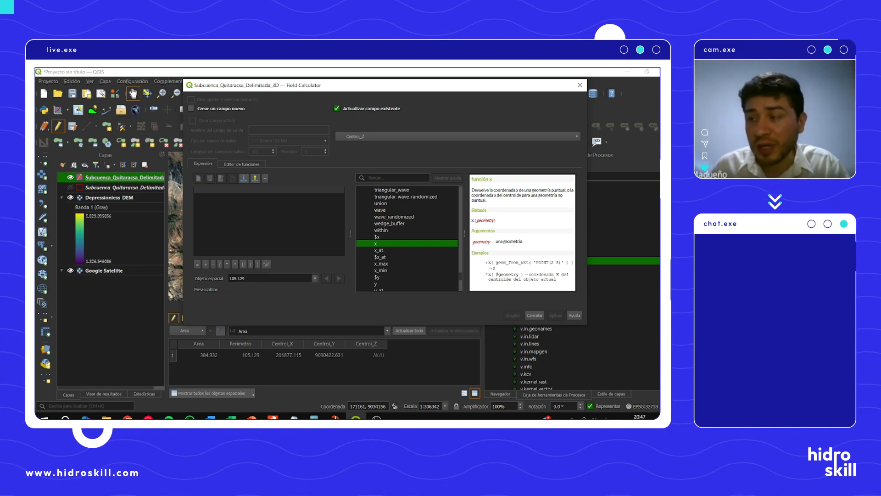
left_click(220, 193)
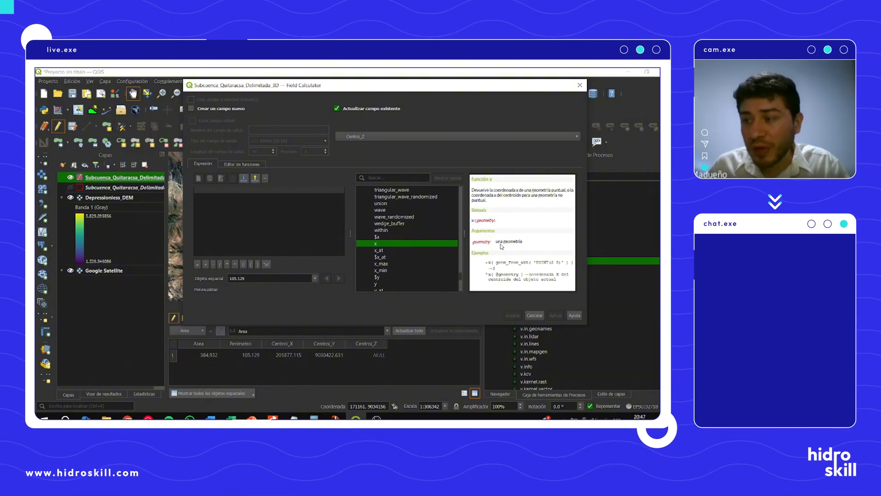
Step: Insert the raster_value function from the Rásters group into the empty expression
scroll(380, 242, "up", 15)
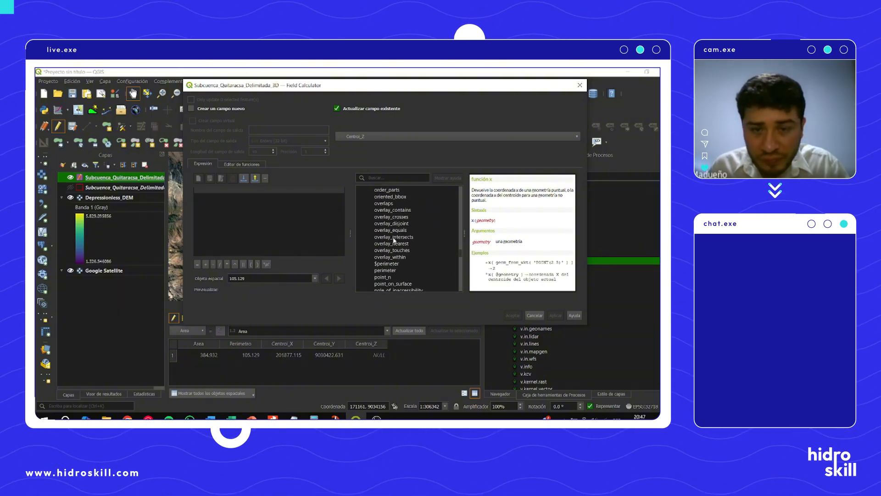
scroll(380, 241, "up", 20)
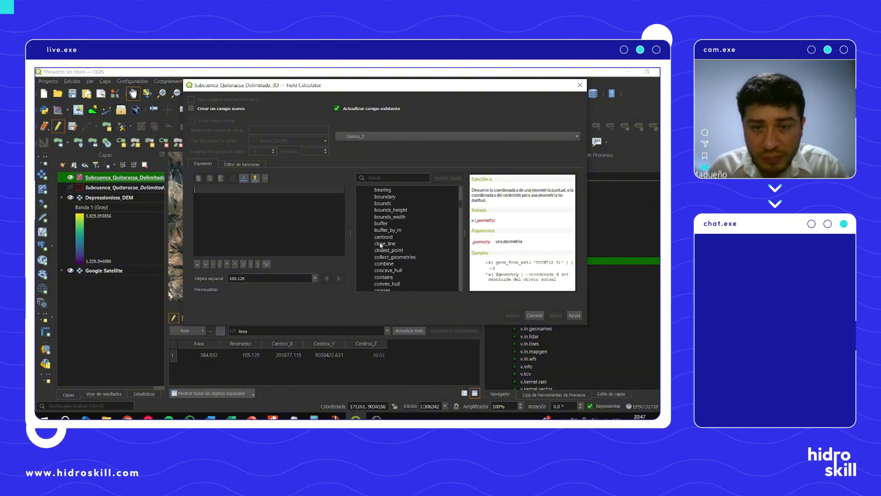
scroll(380, 244, "down", 5)
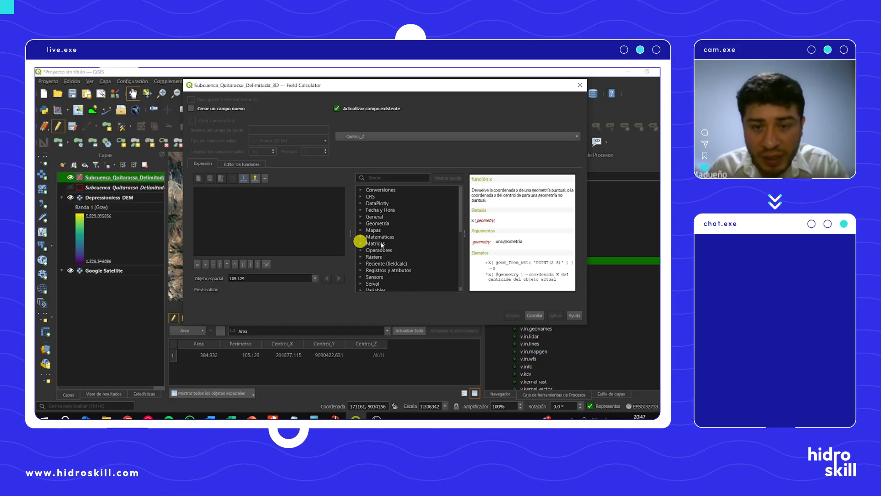
left_click(361, 250)
scroll(392, 256, "down", 1)
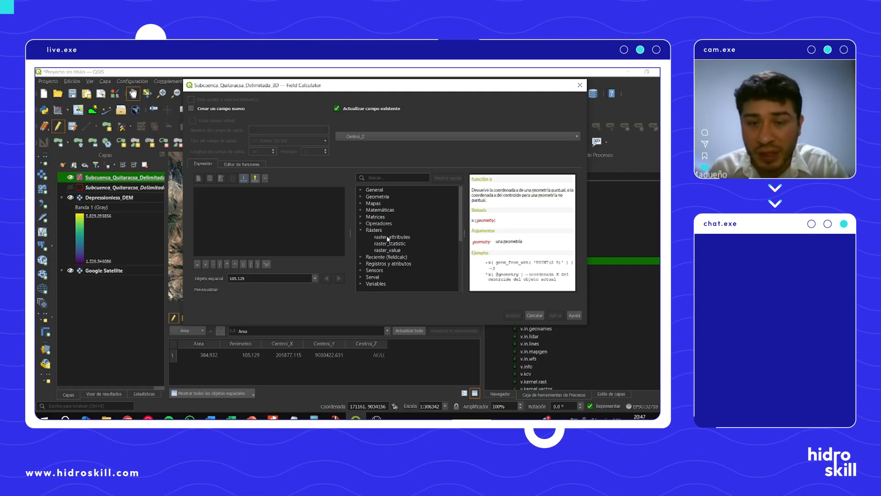
double_click(388, 250)
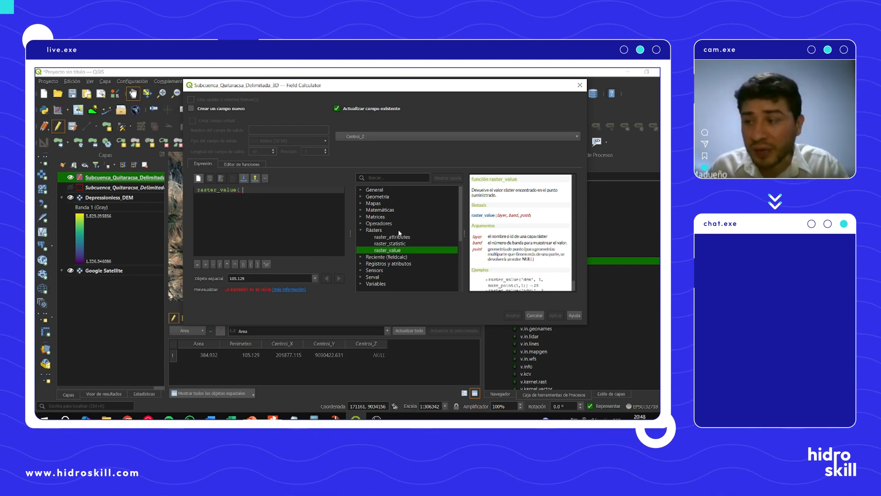
Step: Add the Depressionless_DEM map layer as the first argument of raster_value and 1 as the band, each followed by a comma
left_click(360, 230)
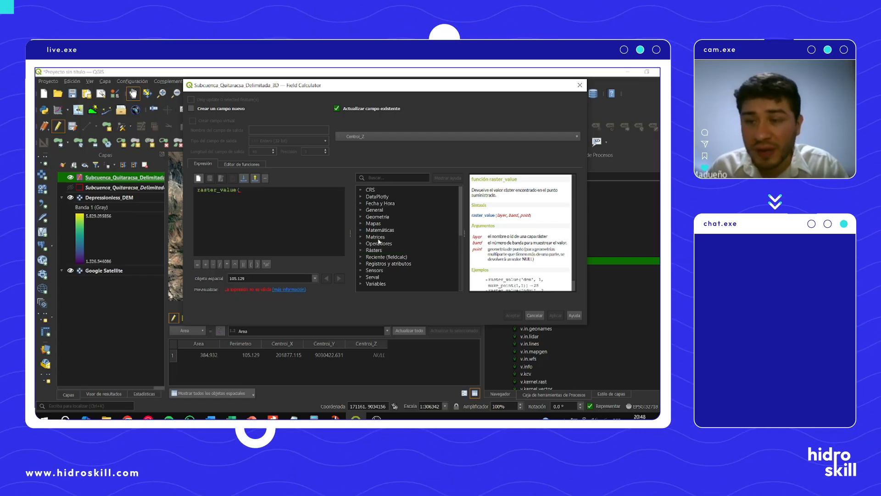
scroll(387, 251, "up", 5)
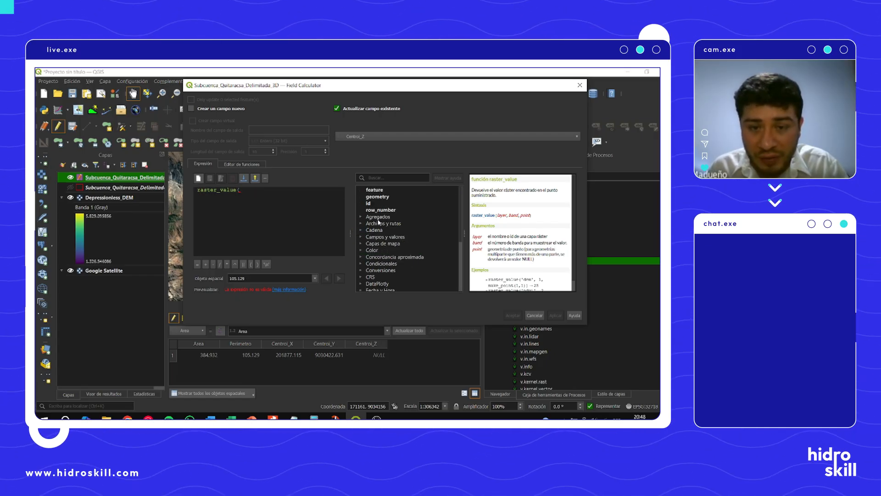
left_click(361, 244)
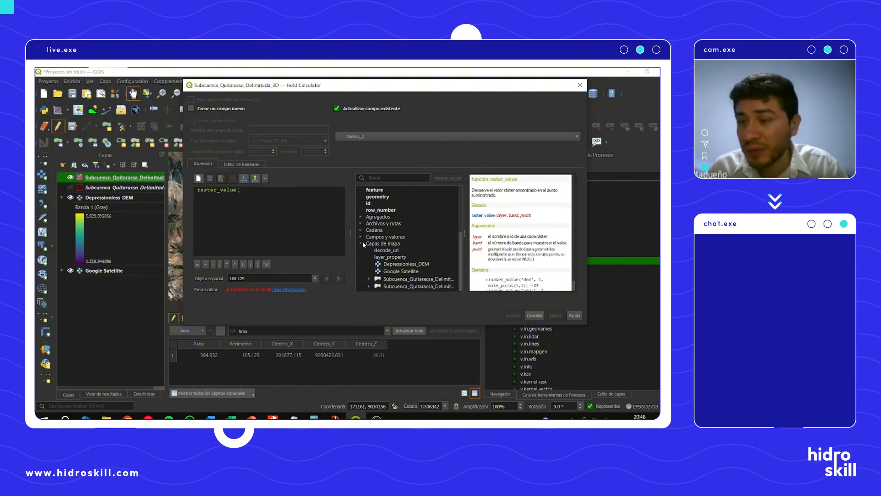
scroll(395, 246, "down", 1)
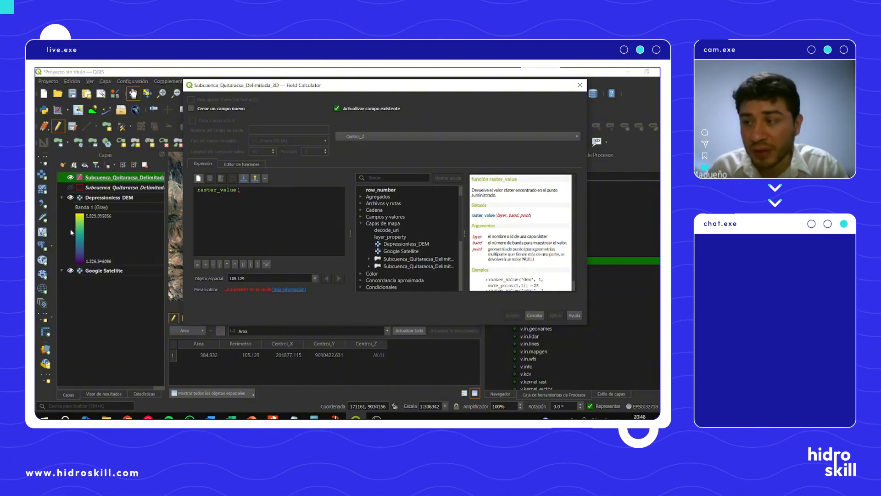
double_click(401, 244)
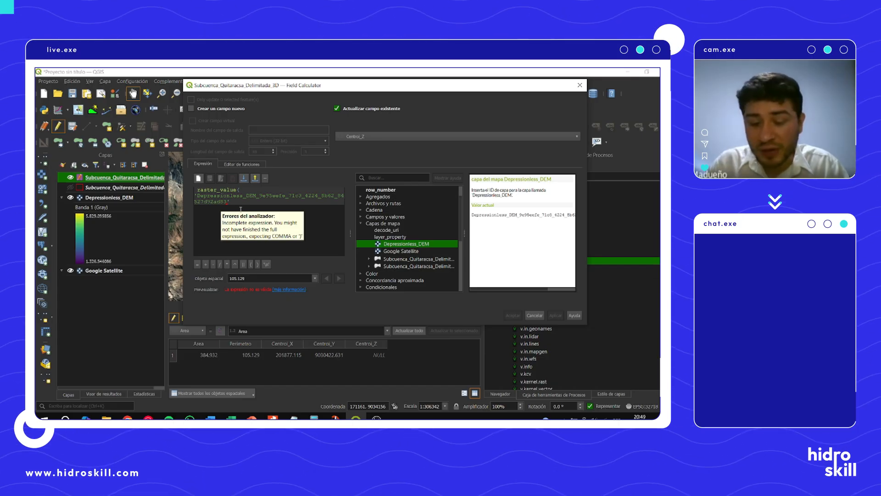
type(",")
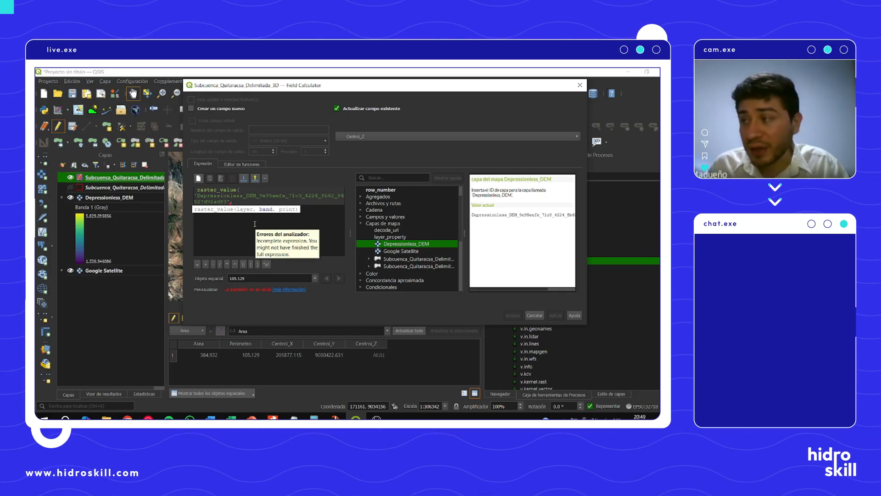
type("1")
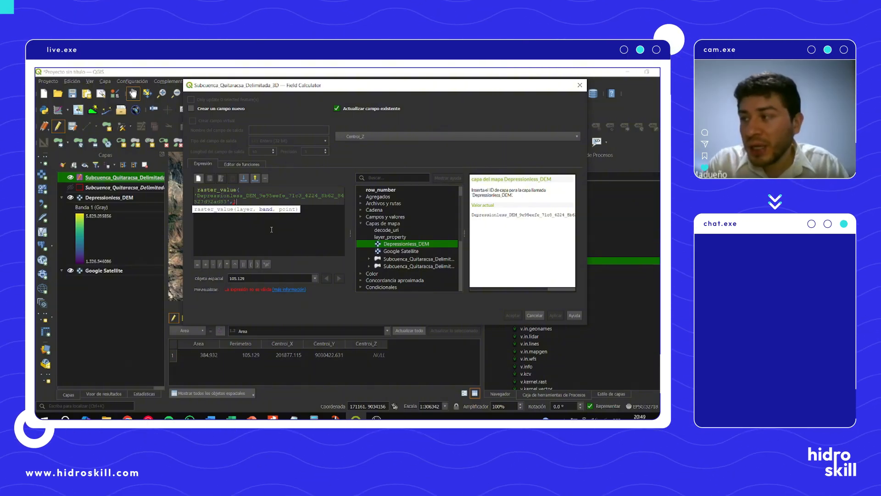
type(",")
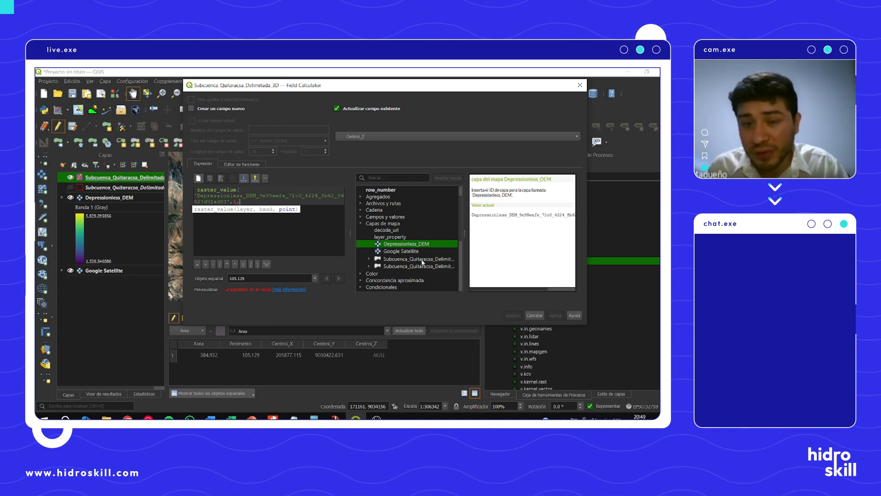
Step: Insert the make_point function from the Geometría group as the point argument of raster_value
left_click(362, 223)
scroll(376, 248, "down", 1)
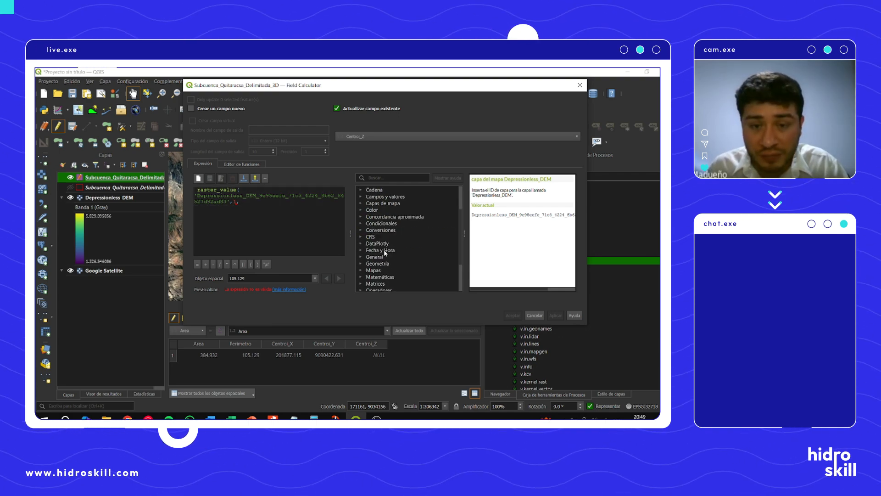
left_click(362, 264)
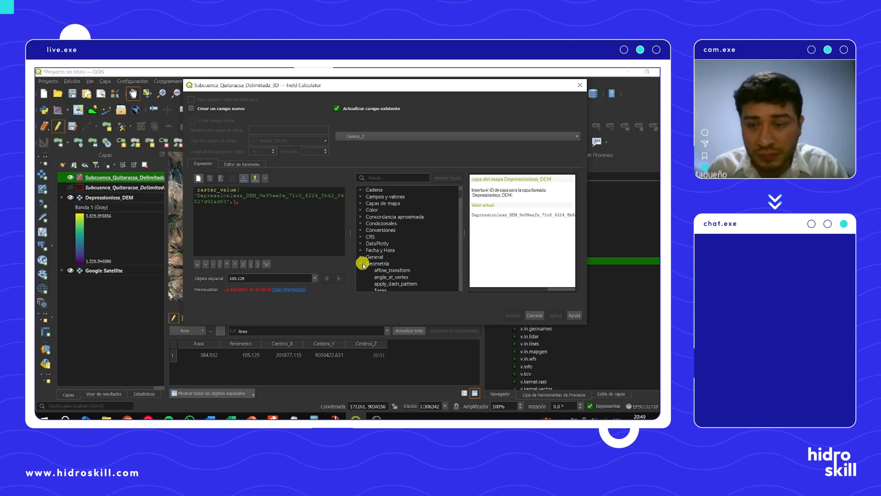
scroll(403, 243, "down", 1)
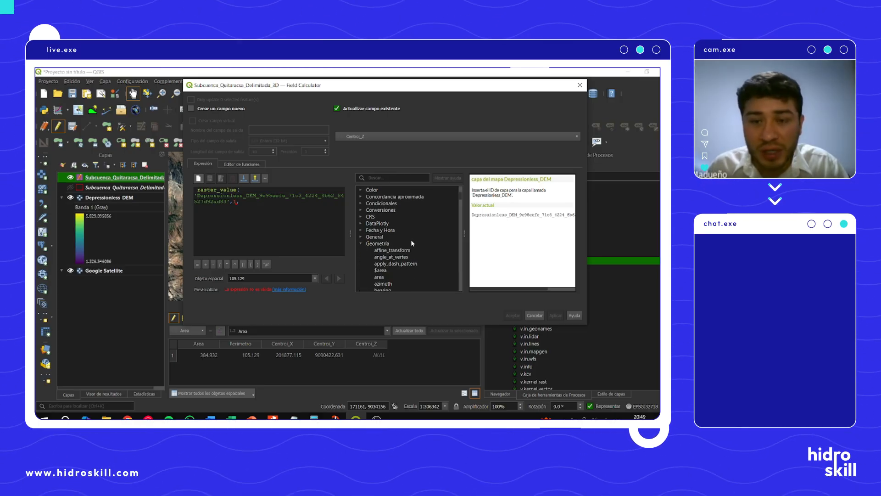
scroll(411, 239, "down", 2)
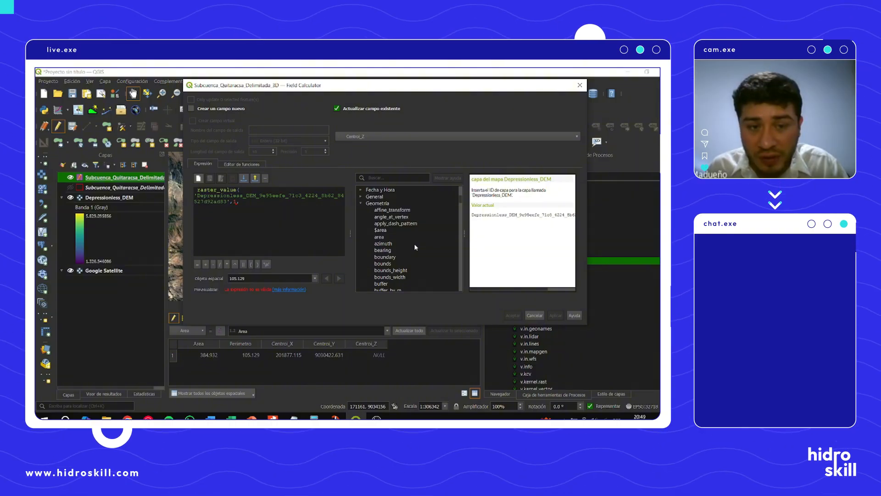
scroll(409, 242, "down", 12)
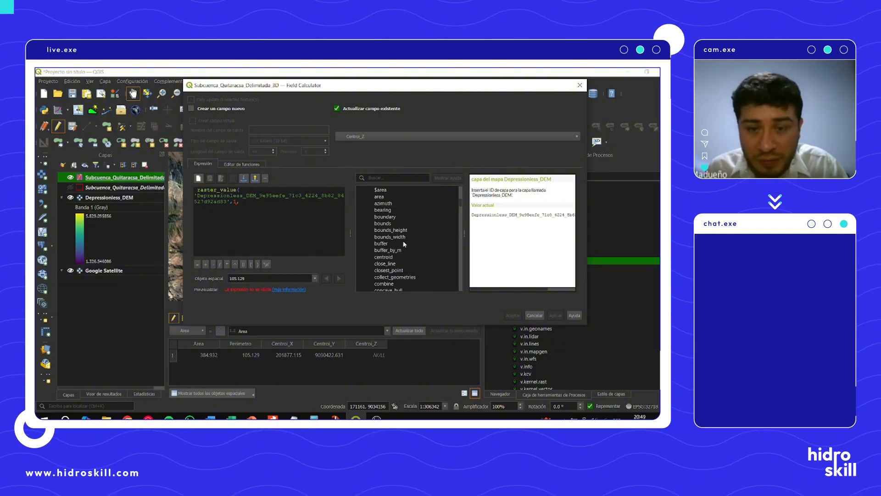
scroll(403, 241, "down", 10)
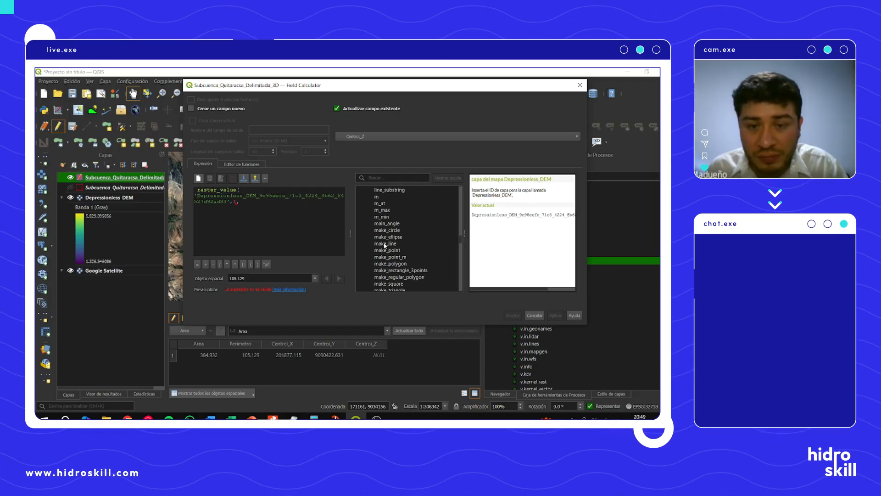
left_click(398, 250)
double_click(398, 251)
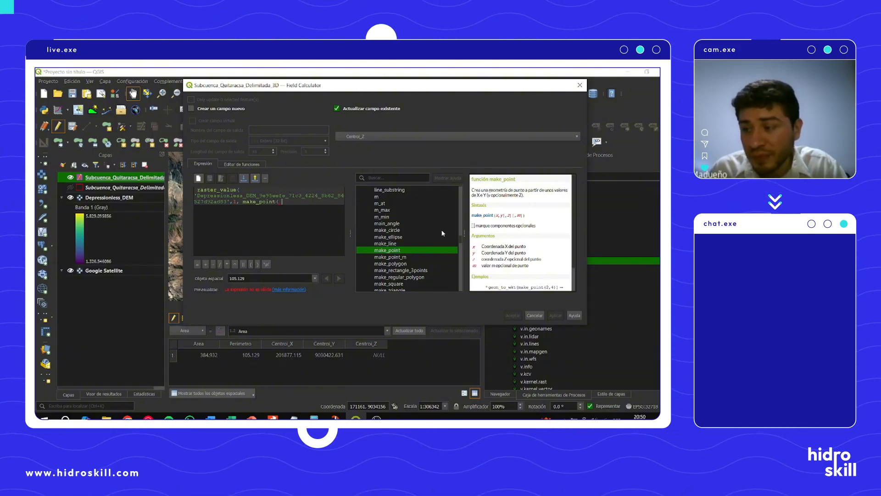
Step: Add the fields Centroi_X and Centroi_Y, separated by a comma, as the coordinates of make_point
scroll(449, 240, "up", 15)
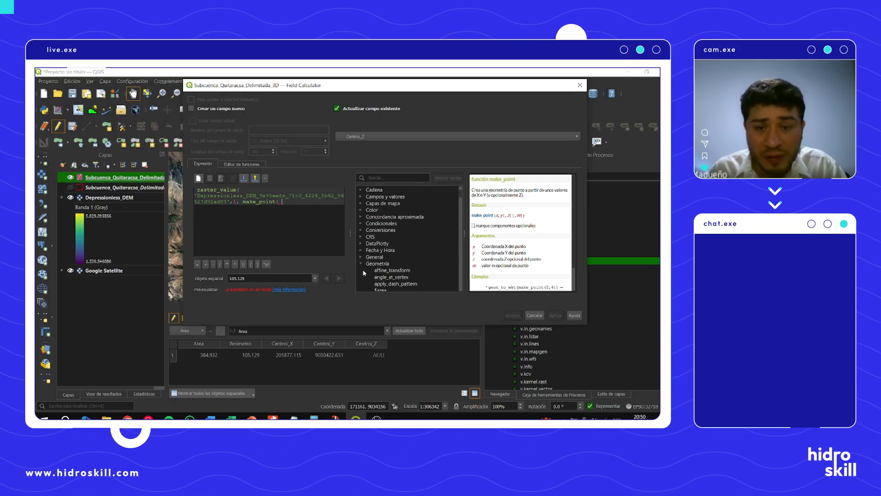
scroll(393, 237, "up", 1)
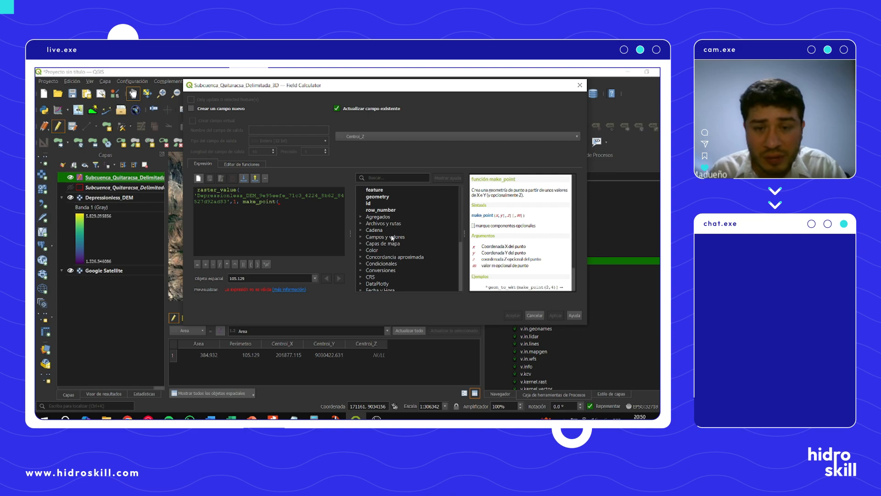
left_click(361, 237)
scroll(414, 238, "down", 2)
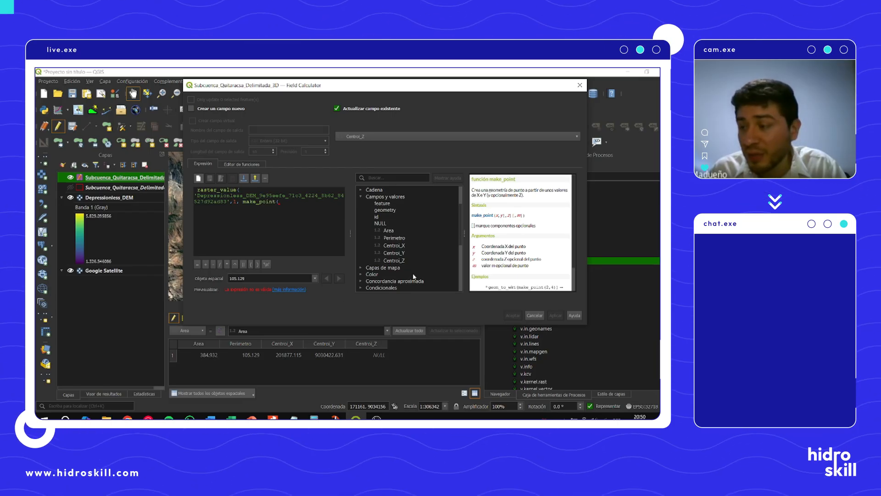
double_click(394, 246)
type(",")
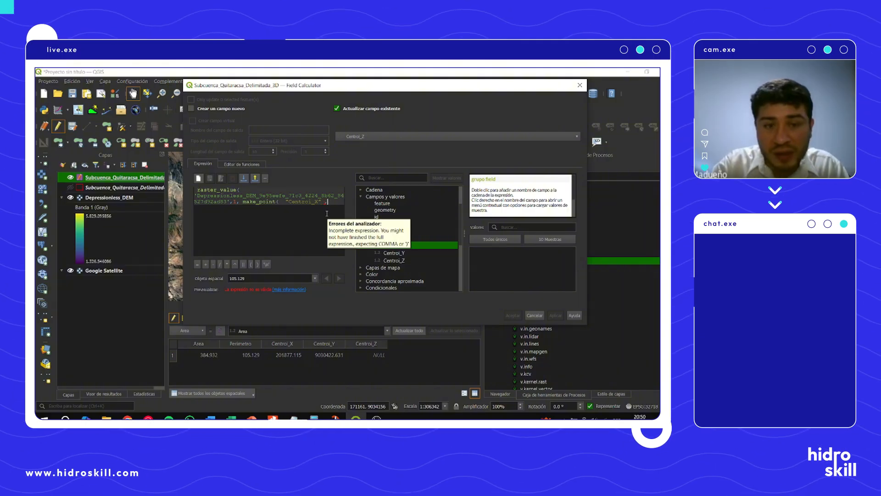
double_click(394, 252)
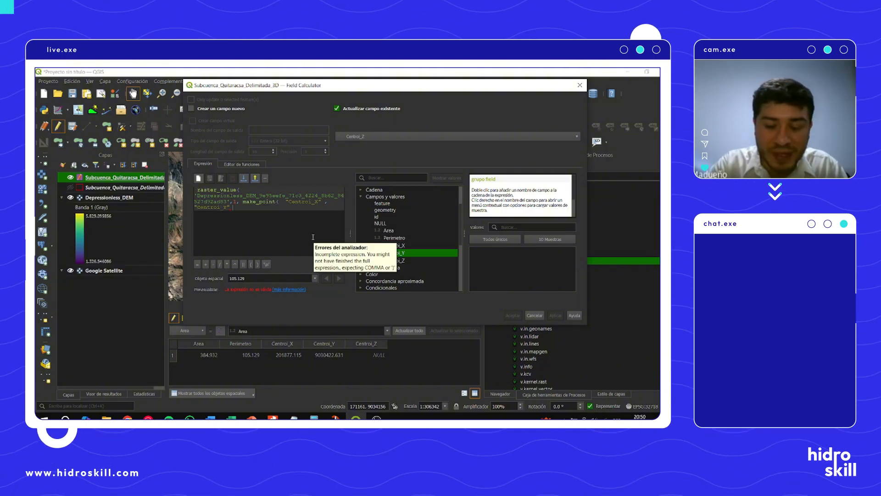
Step: Close the parentheses of make_point and raster_value, apply the expression to the Centroi_Z field and accept the field calculator
type(")")
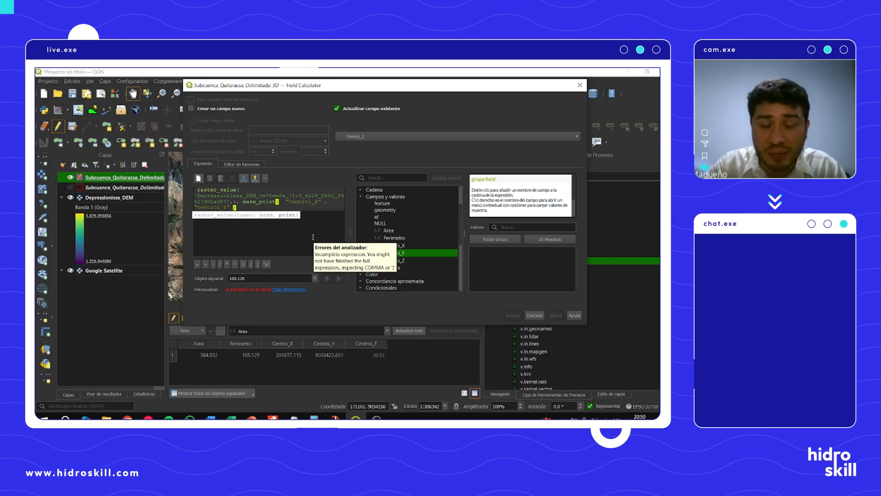
type(")")
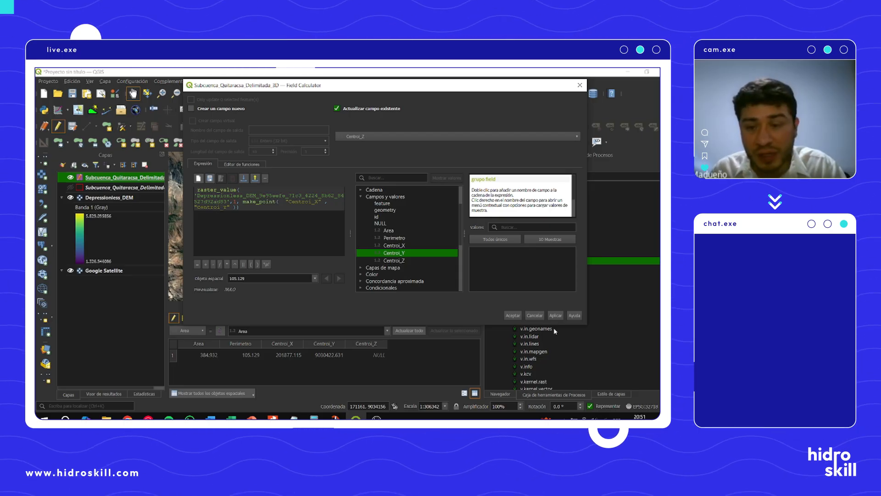
left_click(560, 314)
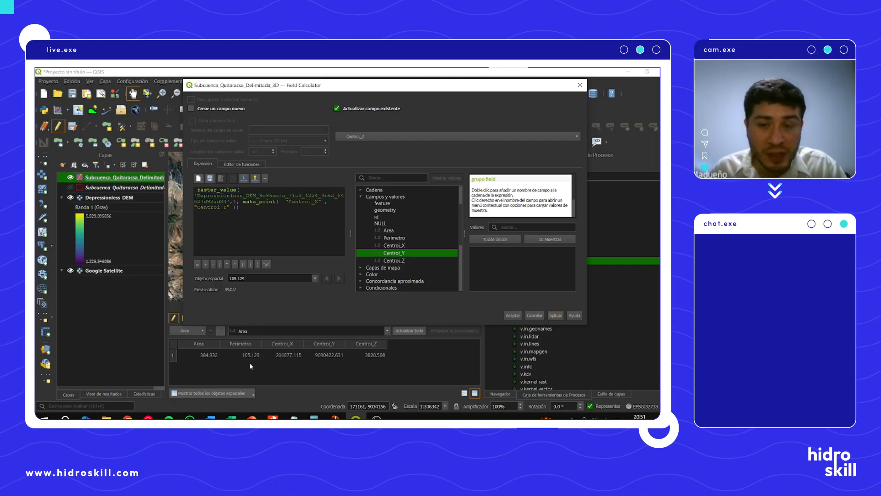
left_click(510, 315)
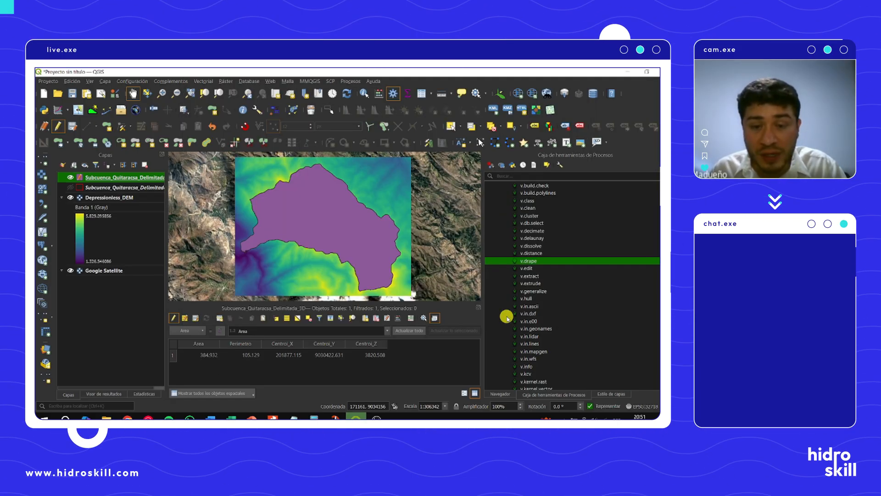
Step: Close the attribute table, save and end editing of the Subcuenca_Quitaracsa_Delimitada_3D layer, and widen the layer list to fit its full name
left_click(479, 307)
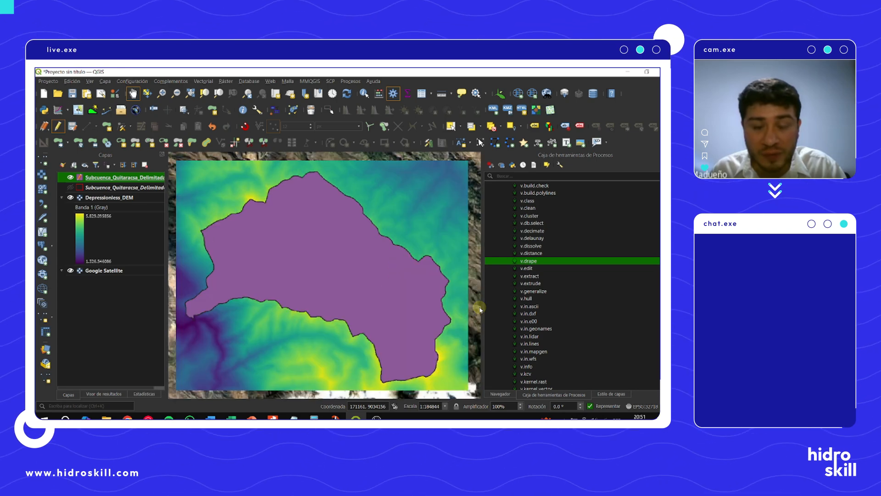
left_click(72, 125)
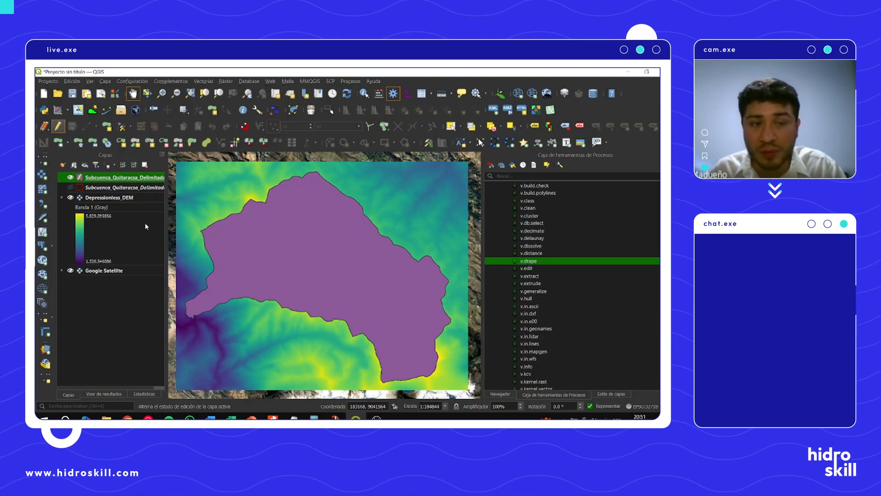
left_click_drag(167, 211, 186, 205)
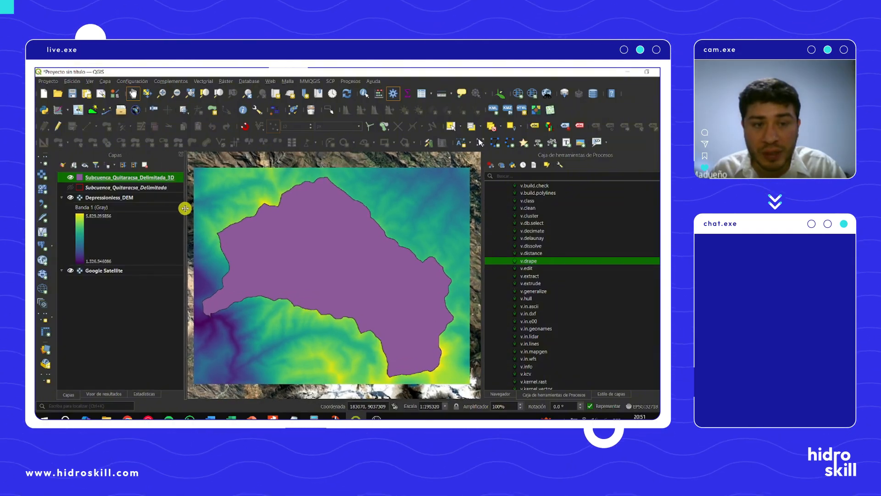
Step: Open the layer styling of Subcuenca_Quitaracsa_Delimitada_3D and set the fill colour of its simple fill to blue
left_click(62, 162)
left_click(579, 201)
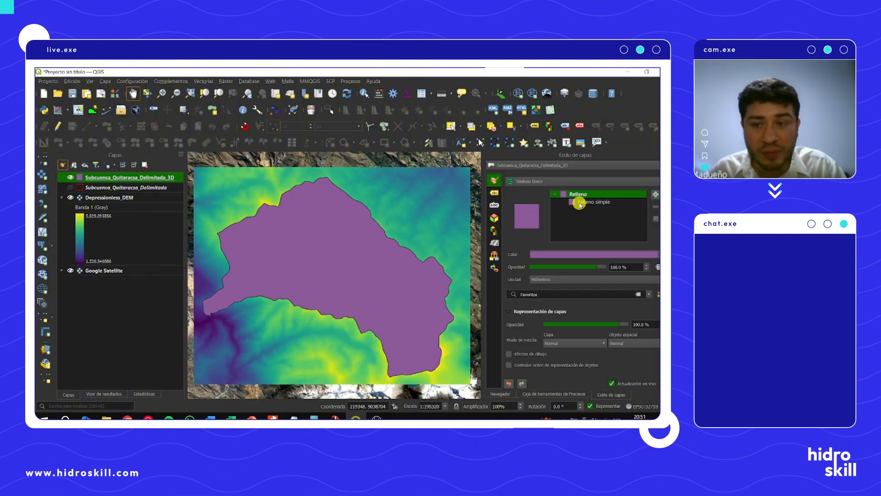
left_click(642, 270)
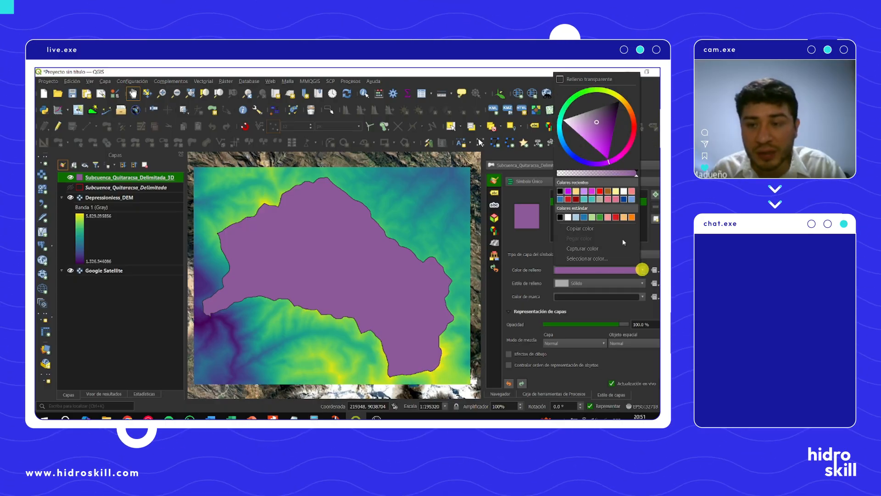
left_click(578, 158)
left_click_drag(585, 147, 568, 174)
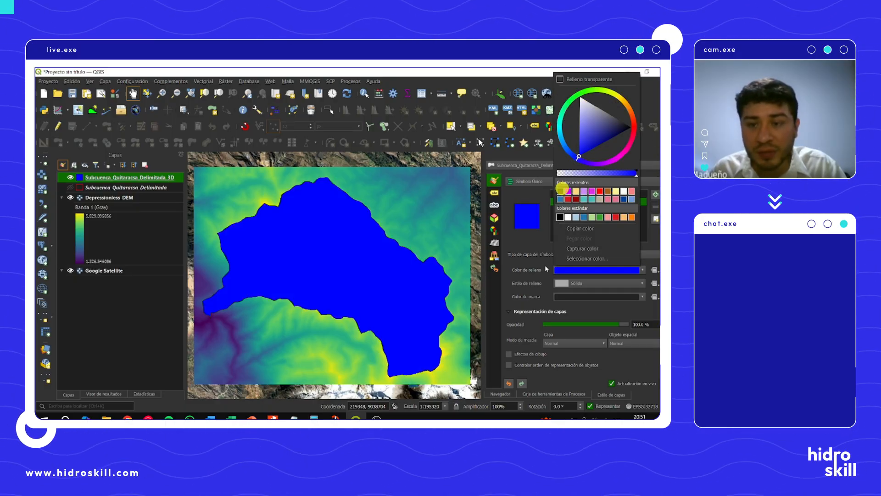
left_click(546, 251)
Step: Set the fill style of the simple fill to Sin relleno
left_click(598, 284)
left_click(598, 286)
left_click(593, 295)
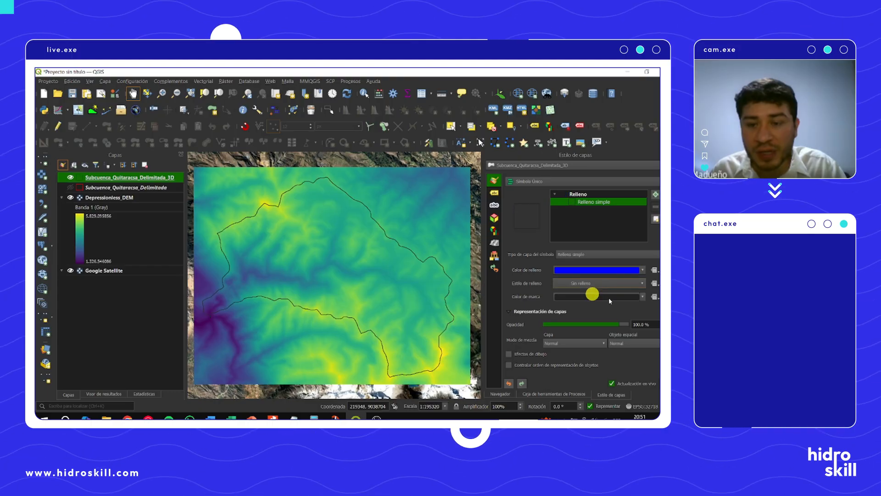
Step: Set the outline colour of the subcatchment polygon to blue
left_click(642, 297)
left_click(591, 168)
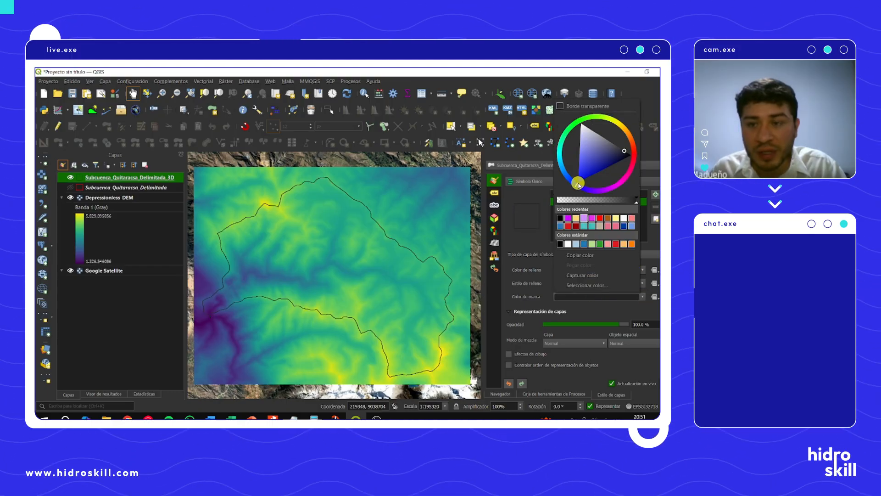
left_click(539, 248)
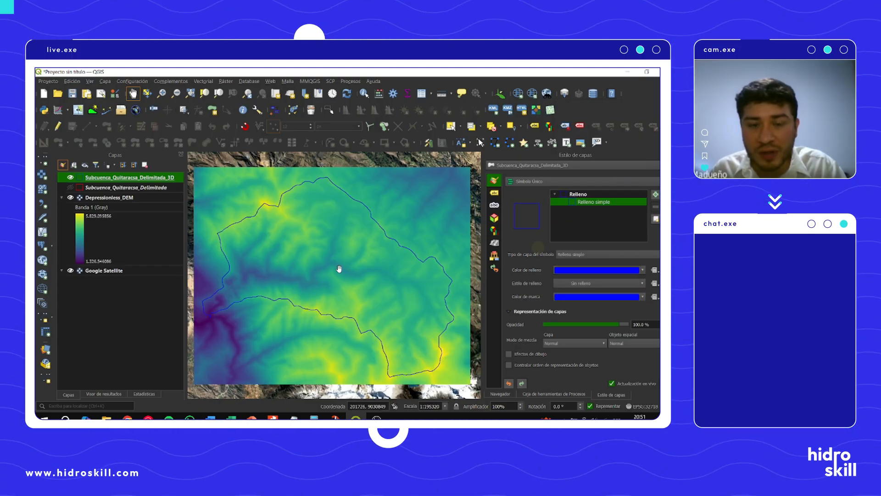
Step: Set the outline width of the subcatchment polygon to 0.5 mm and its outline colour to black
scroll(539, 297, "down", 1)
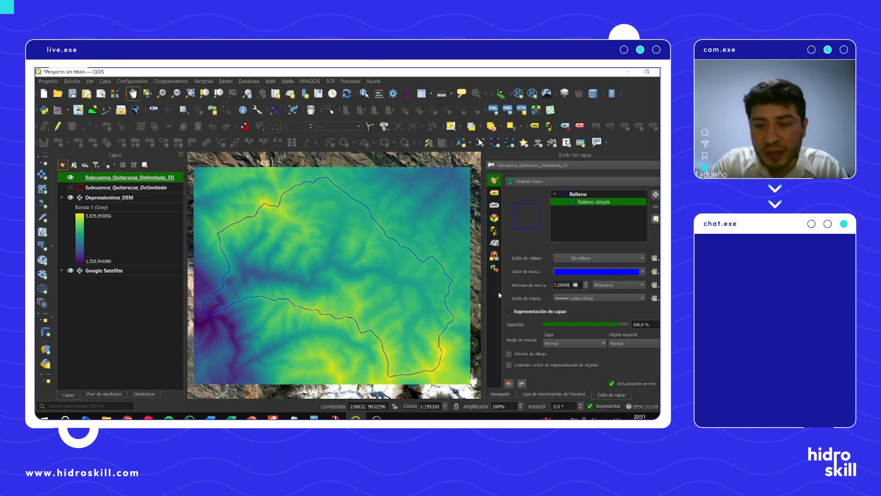
type("0.5")
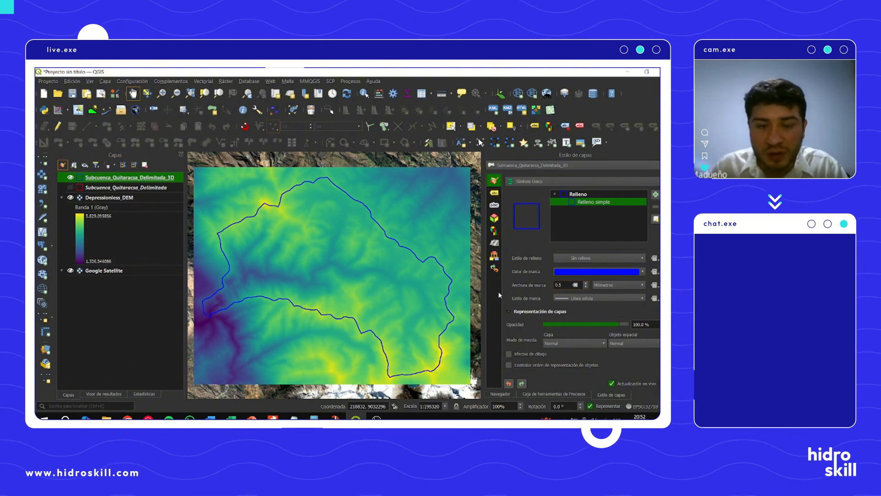
left_click(643, 271)
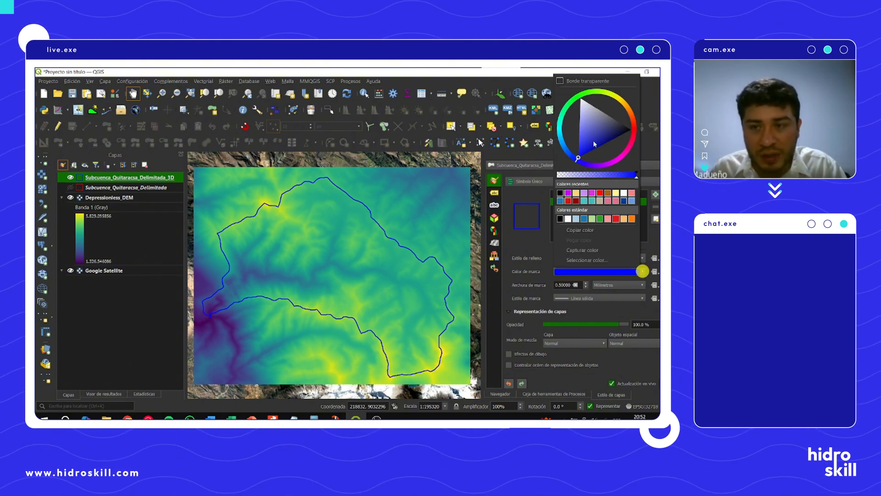
left_click_drag(608, 130, 660, 131)
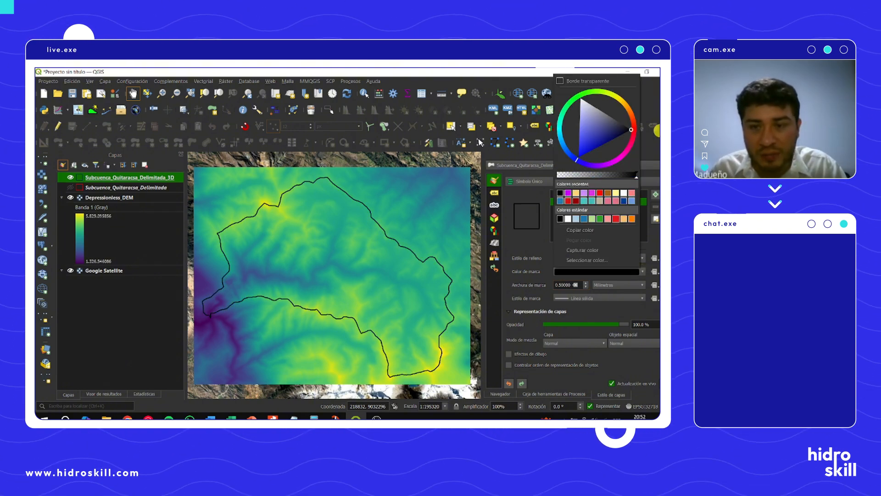
left_click(528, 236)
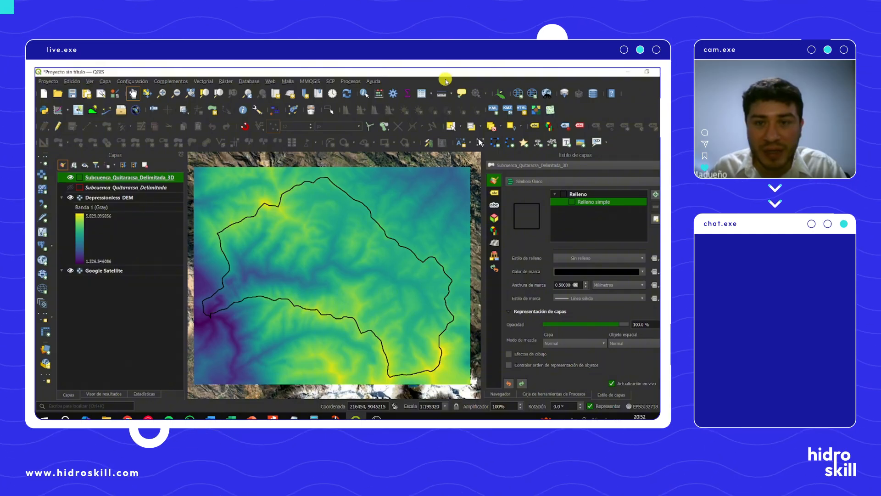
Step: Start a line measurement in kilometres from the northwestern edge of the subcatchment boundary to measure its length
left_click(442, 94)
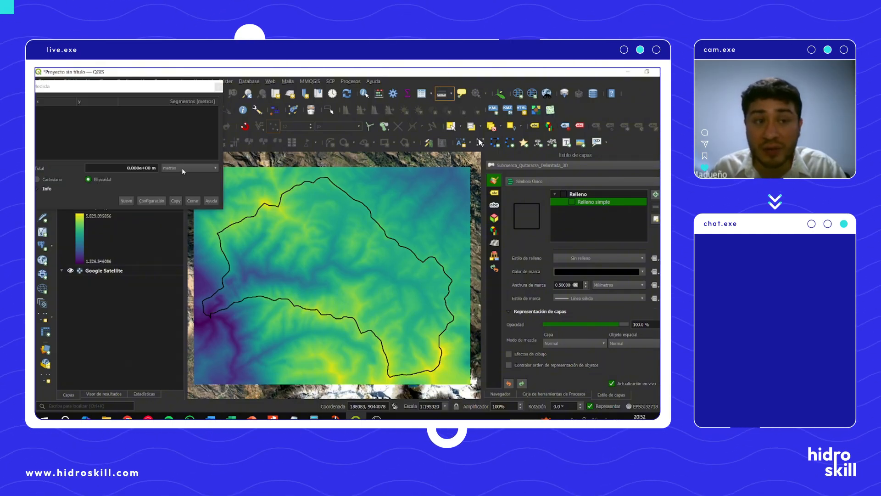
left_click(152, 89)
left_click_drag(152, 89, 172, 92)
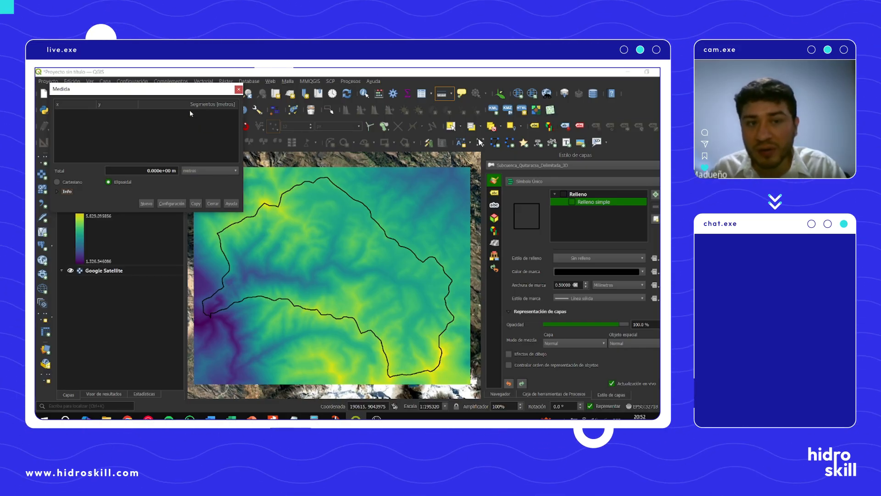
left_click(189, 170)
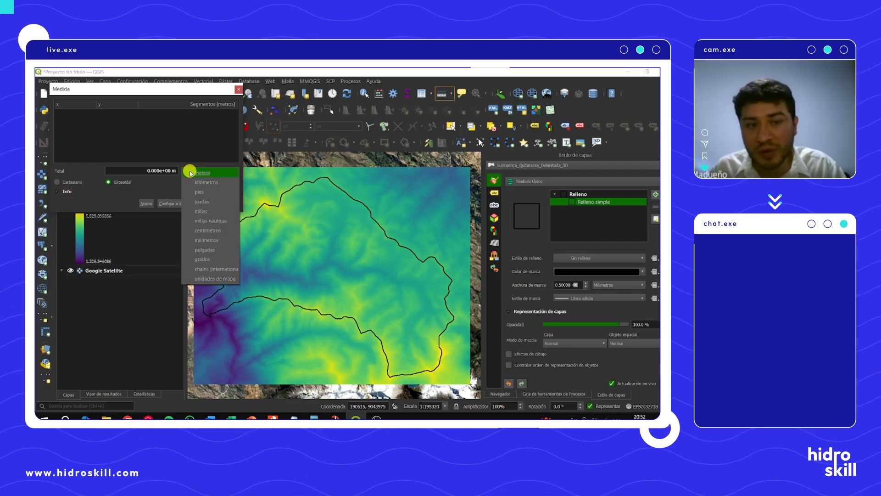
left_click(202, 181)
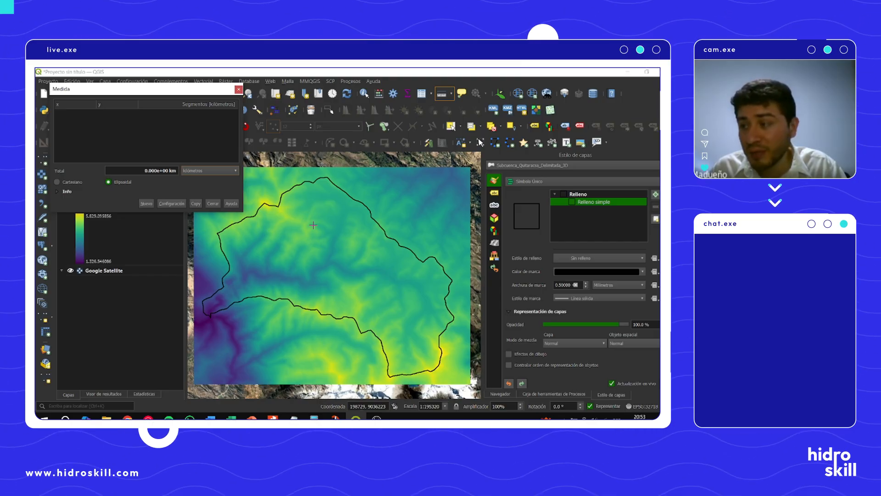
left_click(264, 203)
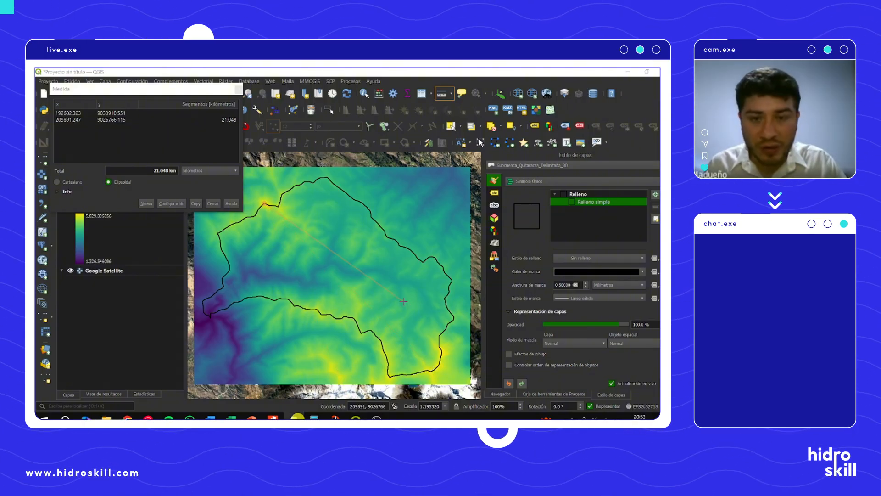
Step: Switch to Notepad, note "Largo: 29 km" on the first line and minimize the window
left_click_drag(553, 185, 450, 152)
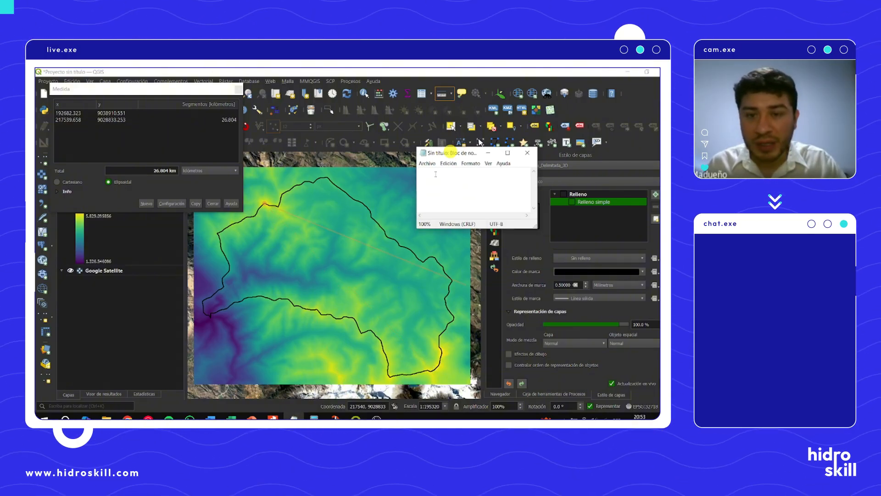
type("Largo")
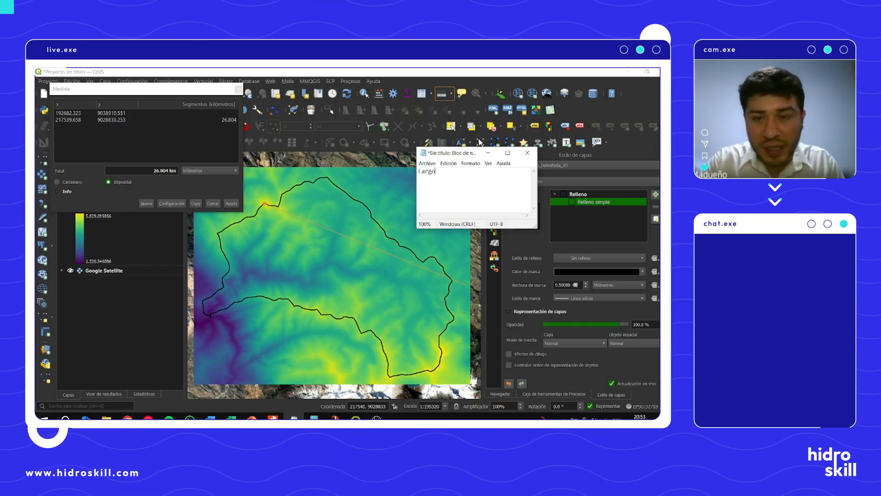
type(": 29 ")
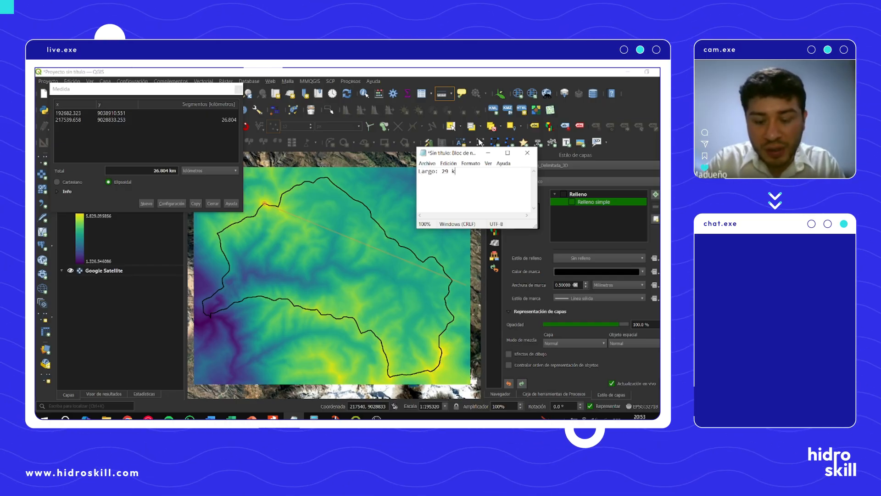
type("km")
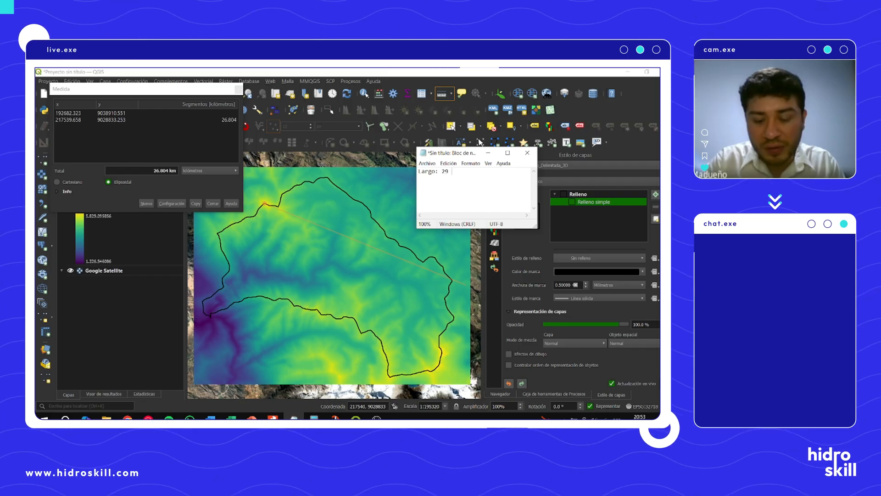
key("Return")
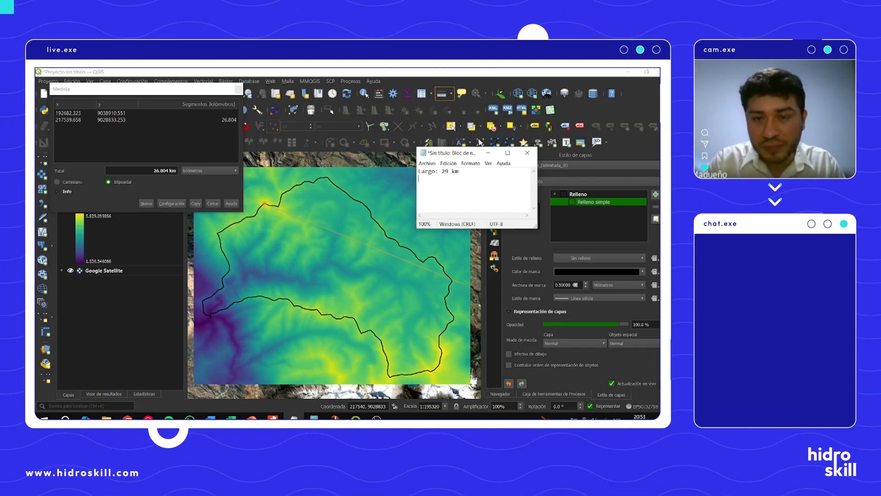
left_click(489, 153)
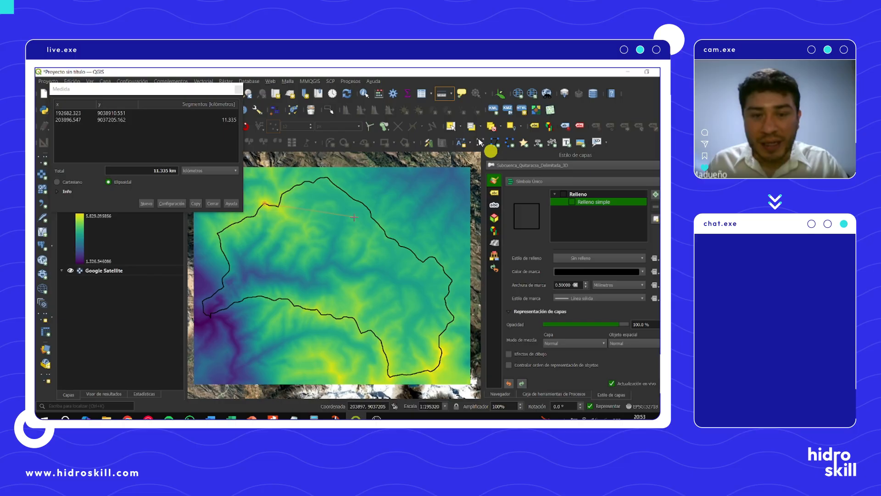
Step: Finish the length measurement at the southeastern corner of the subcatchment and reset the tool for a new measurement
left_click(435, 370)
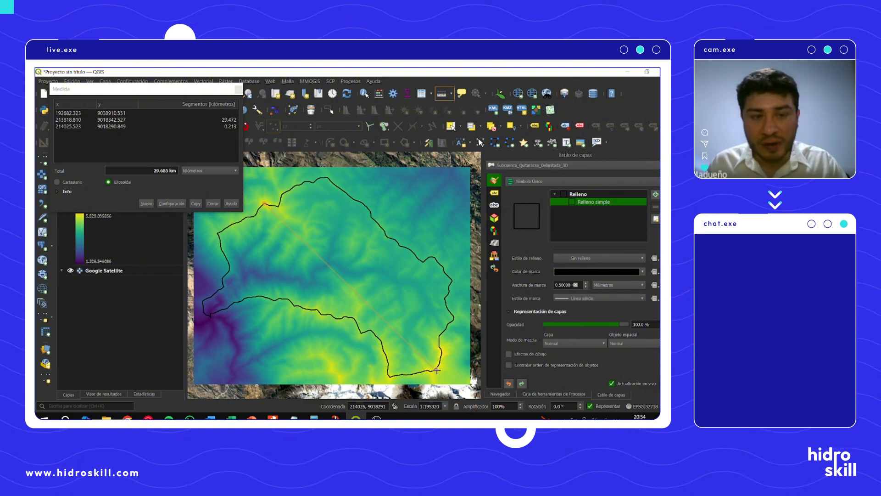
left_click(146, 203)
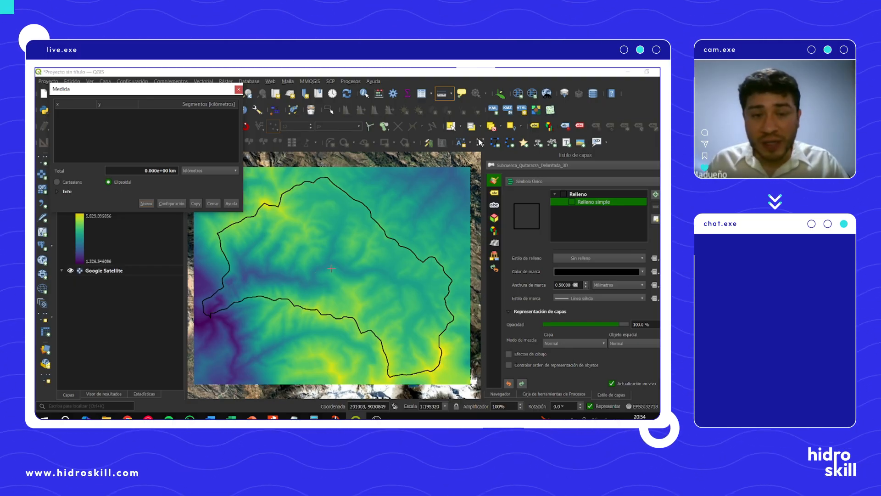
left_click(296, 417)
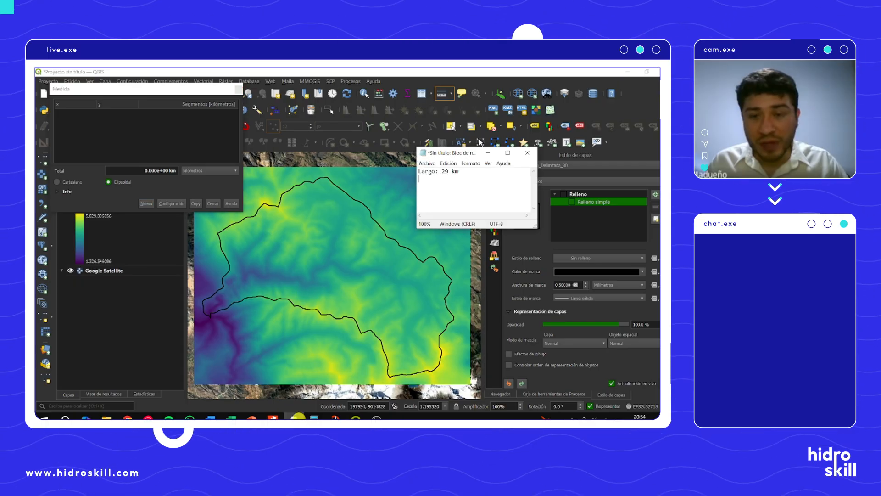
left_click(296, 417)
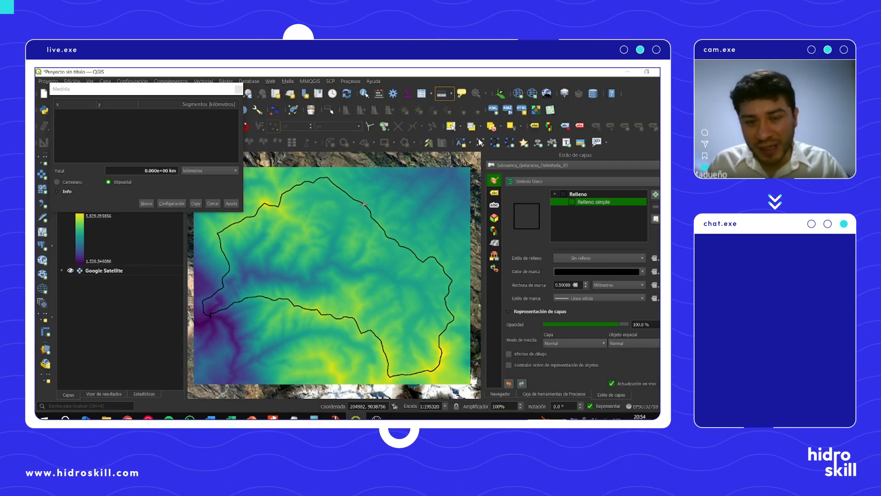
Step: Measure the subcatchment's width from the northeastern to the southern boundary and note "Ancho: 15 km" in Notepad
left_click(364, 204)
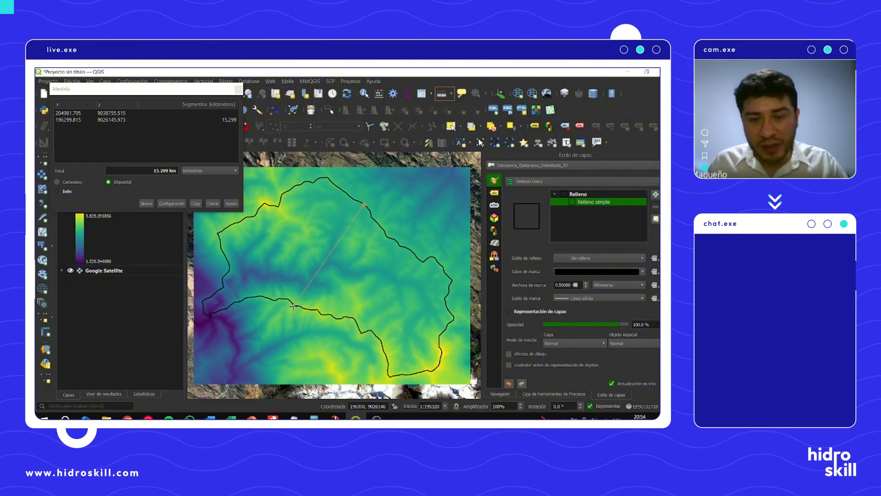
left_click(294, 306)
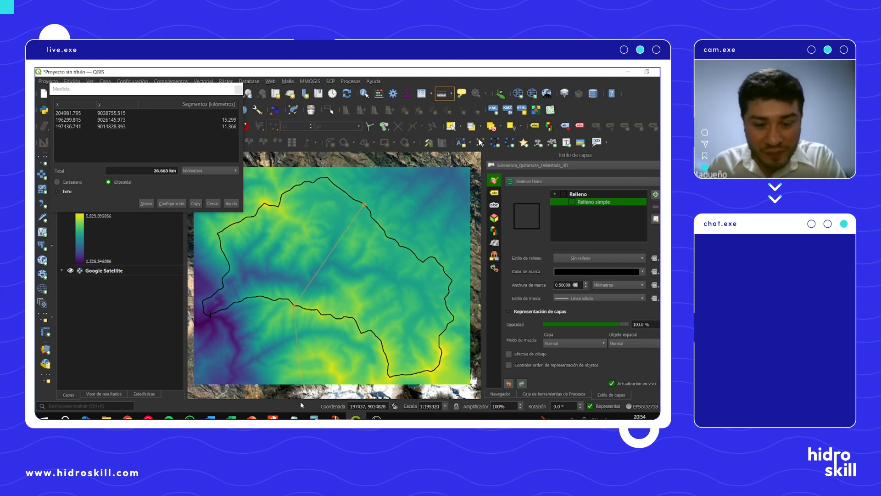
key("alt+Tab")
key("Return")
type("Ancho:")
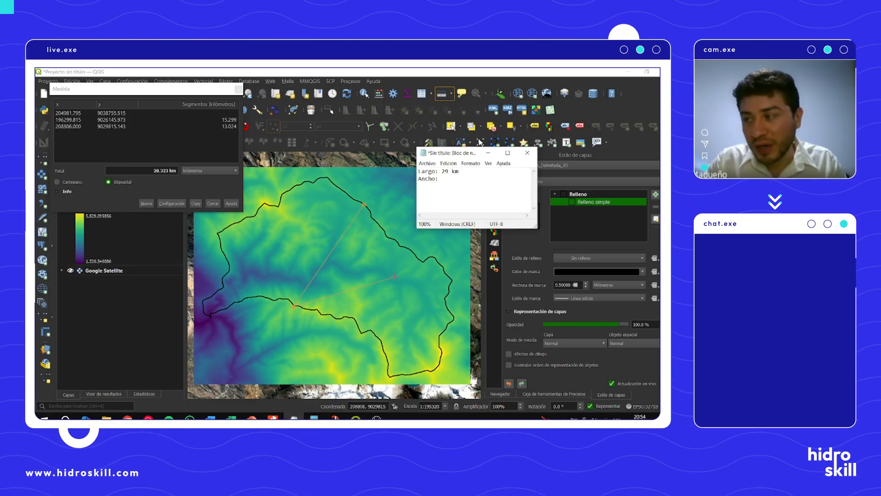
type(" 15")
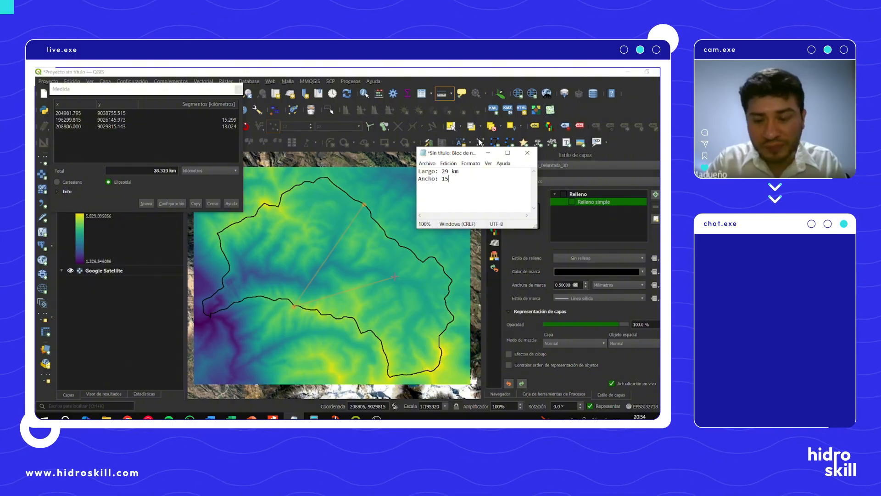
type(" km")
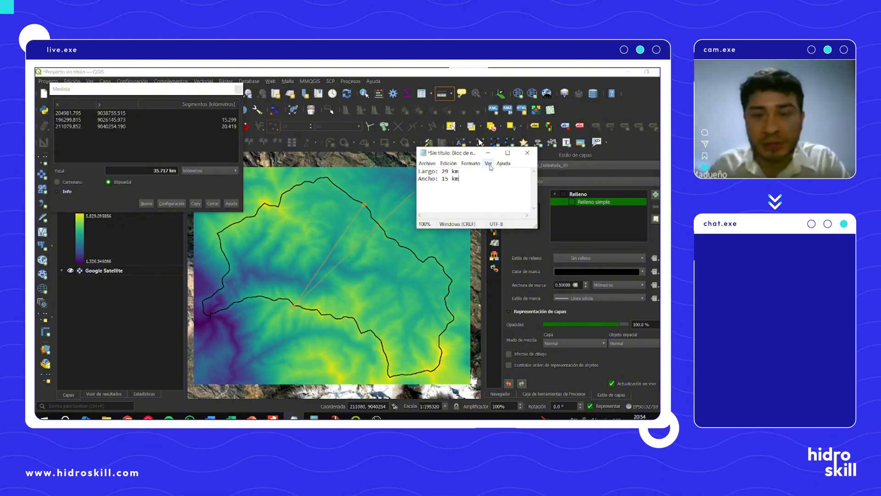
left_click(488, 153)
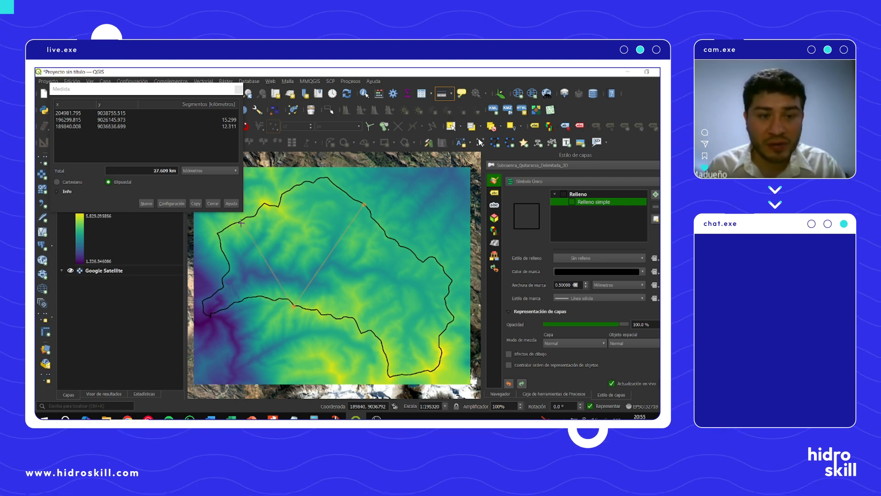
Step: Close the measurement dialog and switch to the Excel workbook Parámetros Geomorfológicos Subcuenca Quitaracsa (Actualizado)
left_click(239, 90)
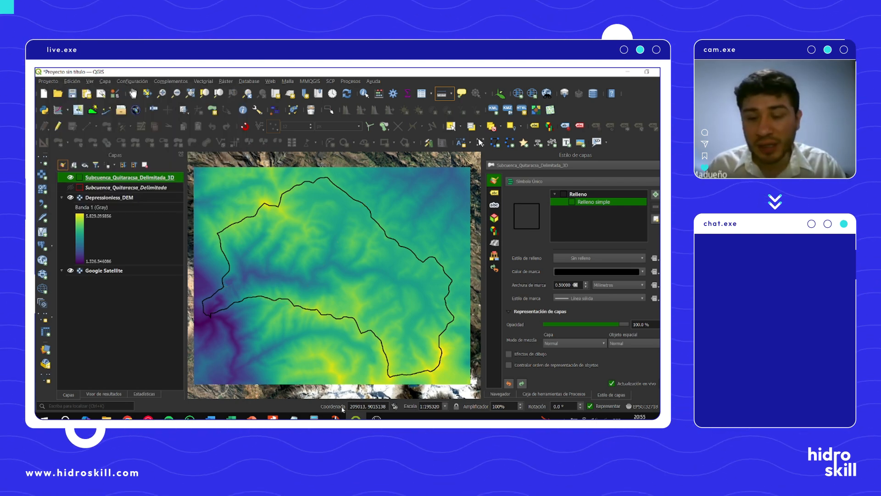
left_click(293, 418)
left_click(293, 419)
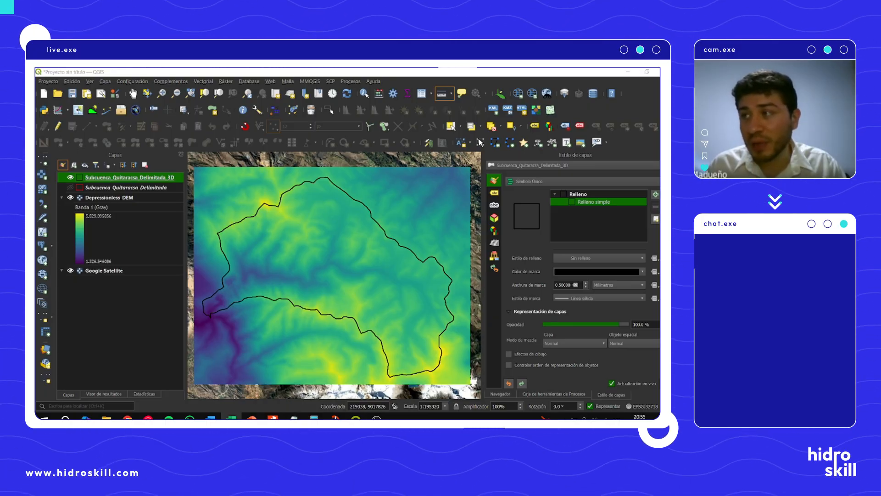
left_click_drag(654, 161, 397, 170)
left_click(565, 169)
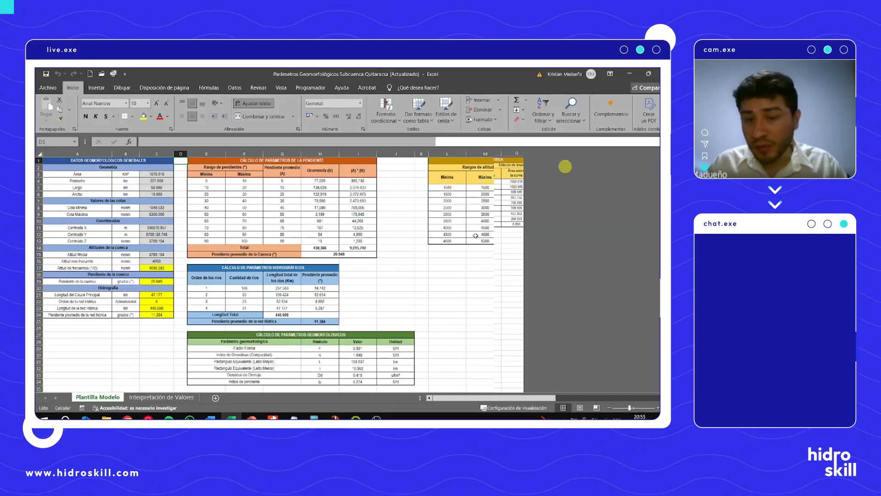
Step: Look over the parameter tables and the hypsometric curve chart on the Plantilla Modelo sheet
left_click(393, 294)
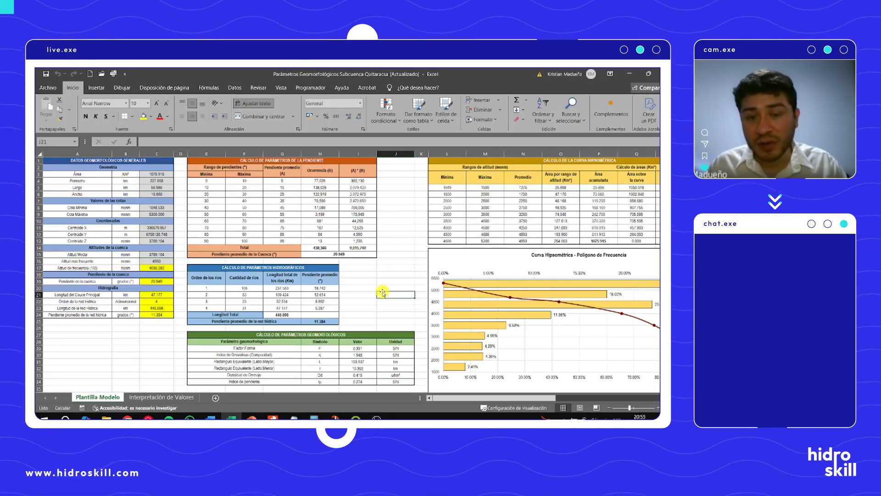
scroll(397, 281, "down", 2)
scroll(397, 279, "up", 2)
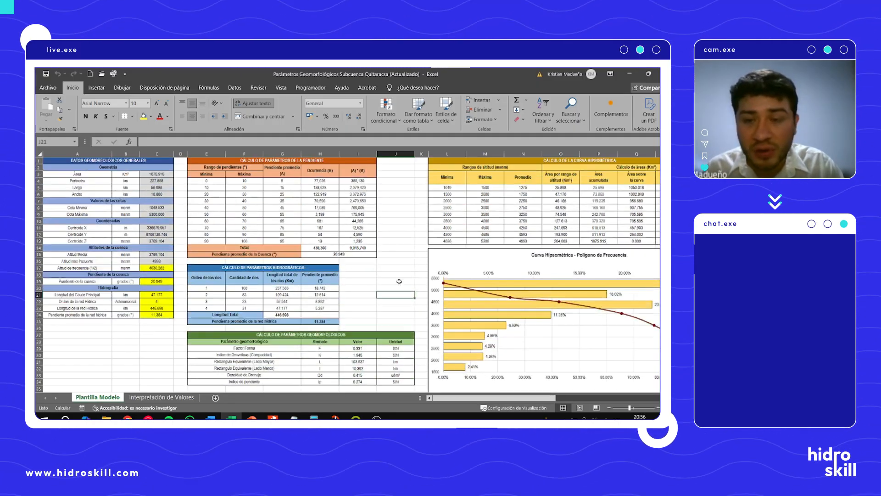
left_click_drag(471, 398, 449, 397)
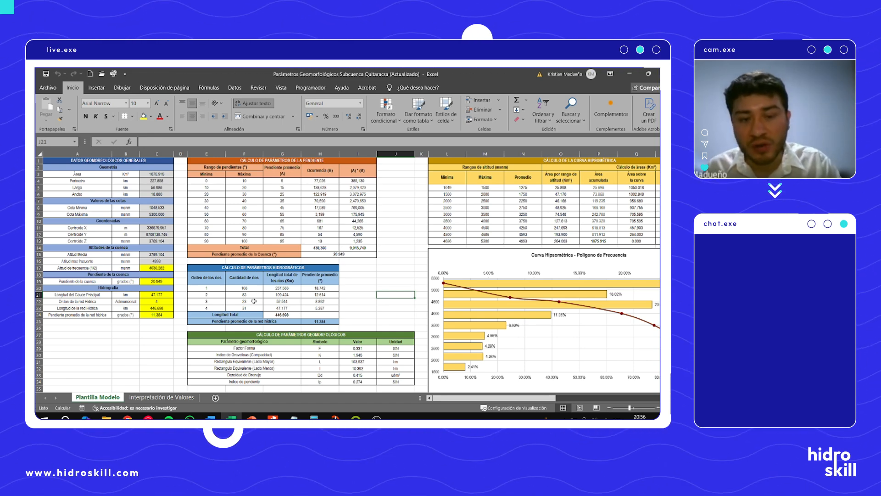
left_click_drag(253, 290, 317, 308)
left_click(314, 288)
left_click(363, 297)
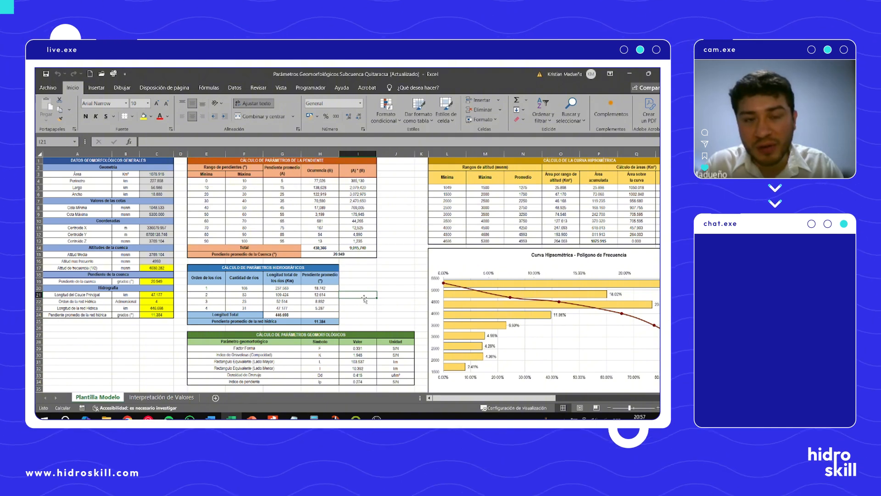
left_click(394, 288)
scroll(394, 287, "down", 2)
mouse_move(500, 402)
left_mouse_down()
mouse_move(576, 385)
mouse_move(496, 398)
left_mouse_up()
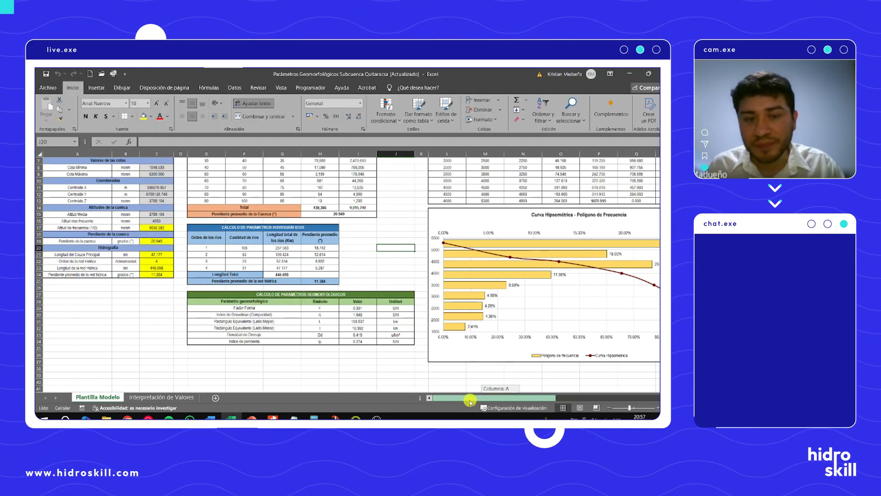
scroll(375, 327, "up", 2)
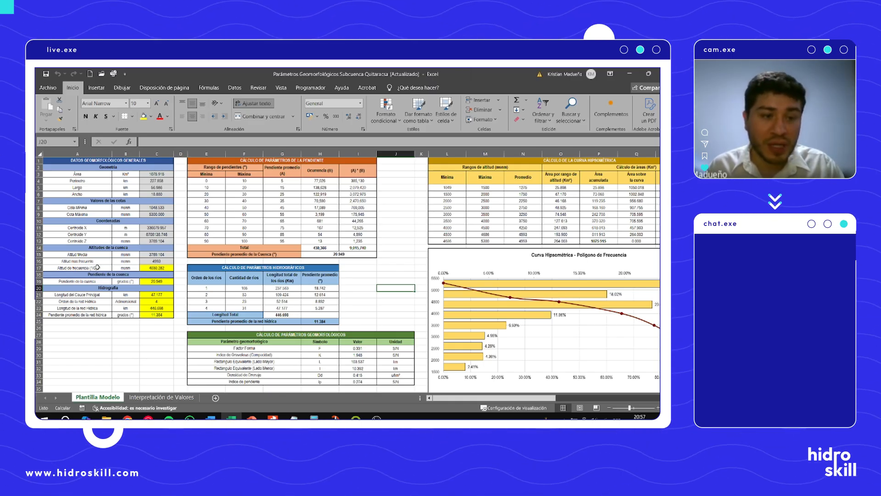
Step: Review the general geomorphological data, from the altitude, slope and hydrography rows to the geometry, elevation and centroid values
left_click_drag(91, 262, 127, 316)
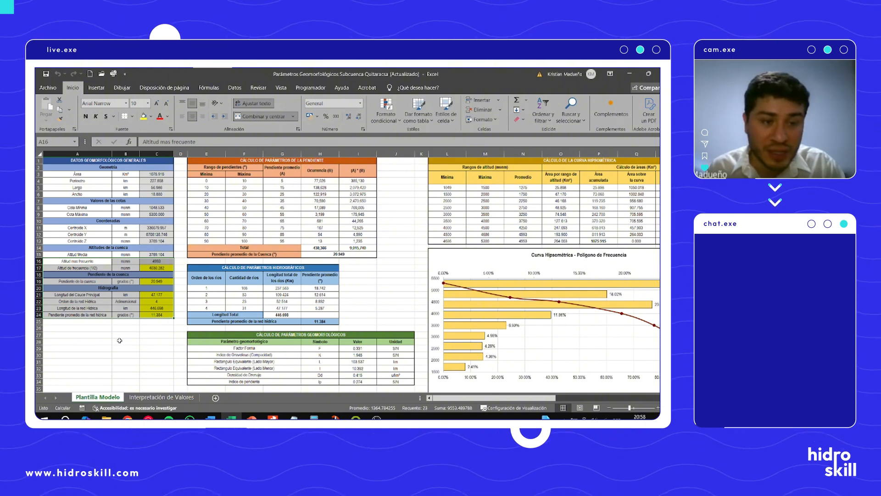
left_click(120, 341)
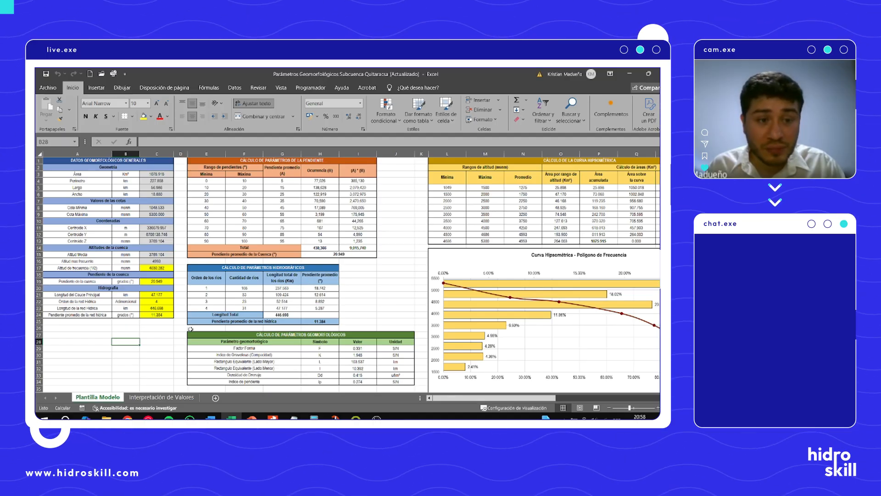
left_click_drag(160, 174, 159, 241)
left_click(160, 181)
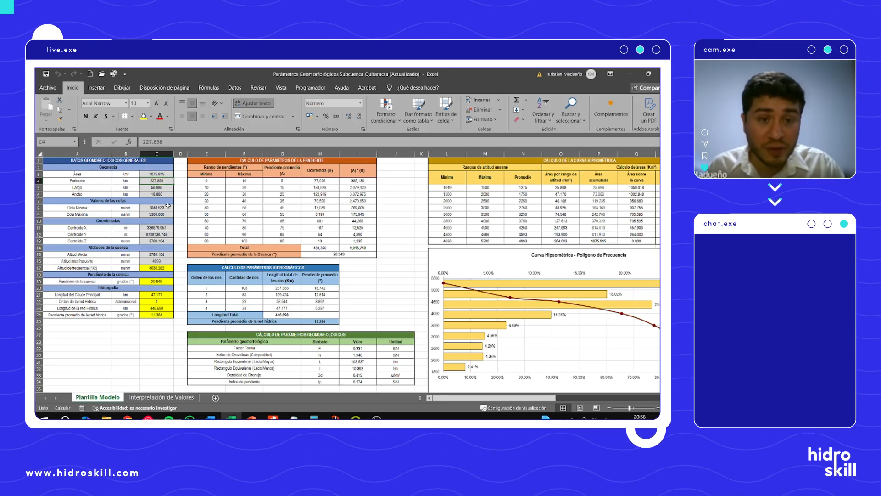
Step: Examine the minimum and maximum slope ranges and the formulas in the average slope (A) column of the slope table
left_click(289, 208)
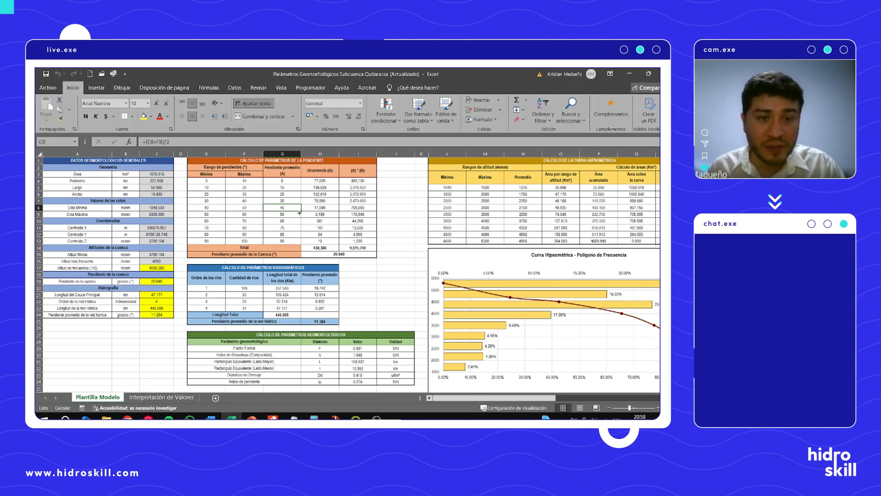
left_click_drag(212, 180, 241, 240)
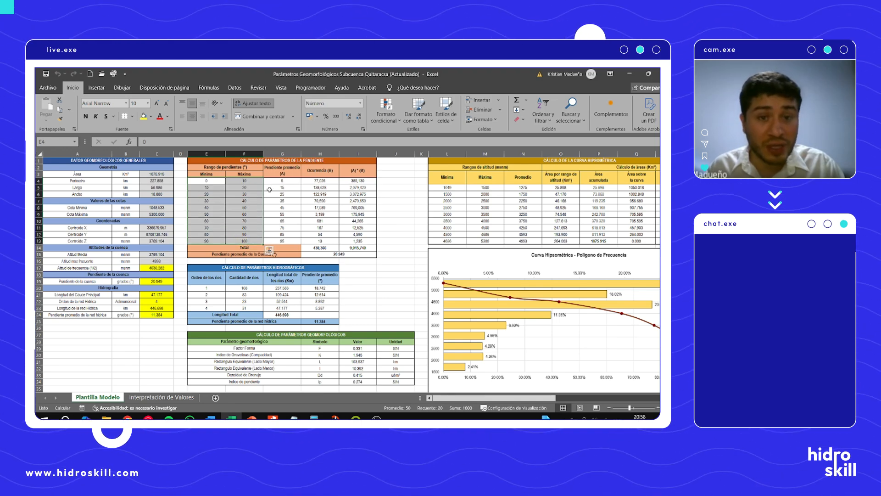
left_click_drag(277, 181, 290, 234)
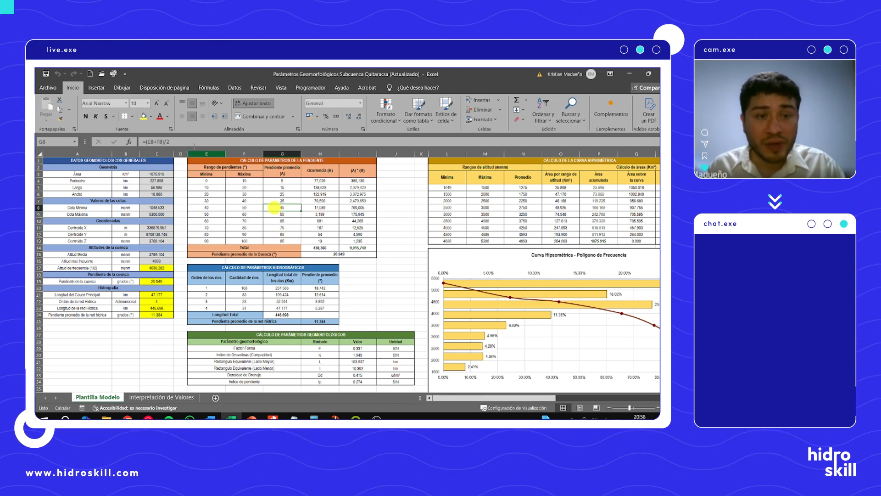
double_click(274, 207)
left_click(296, 195)
left_click(320, 200)
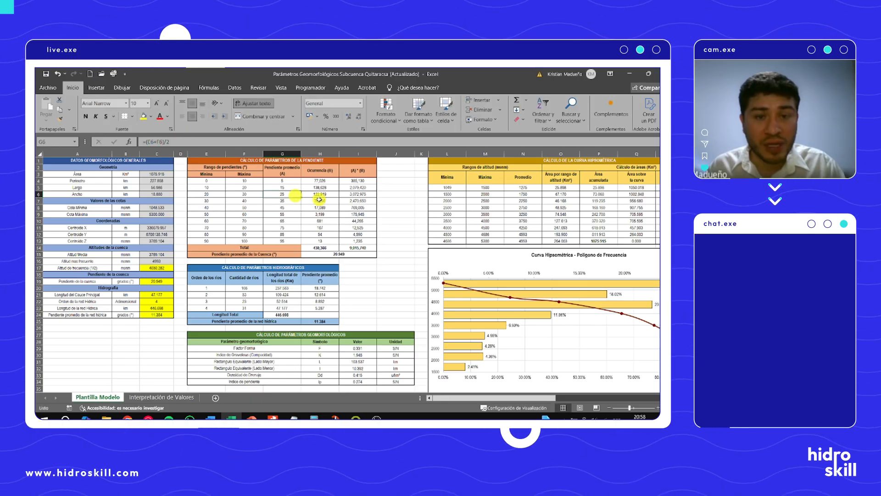
Step: Inspect the occurrence (B) values and the (A) * (B) product formulas for the slope ranges
left_click(167, 145)
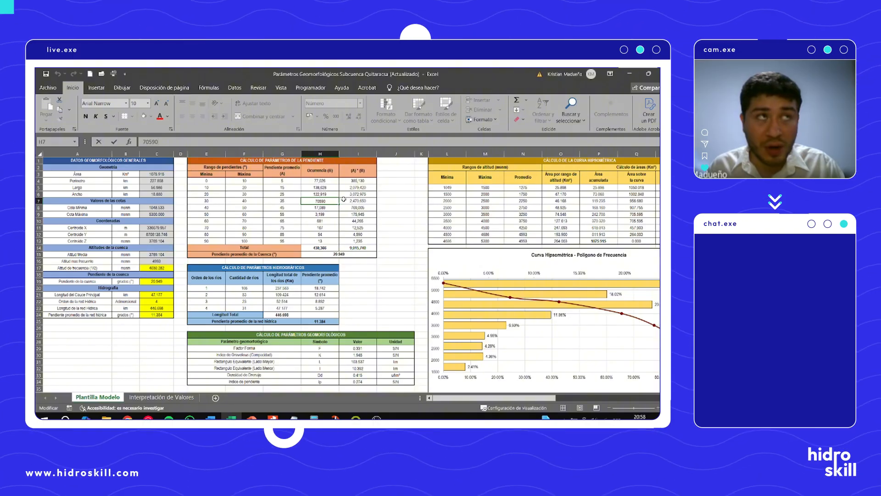
left_click(367, 194)
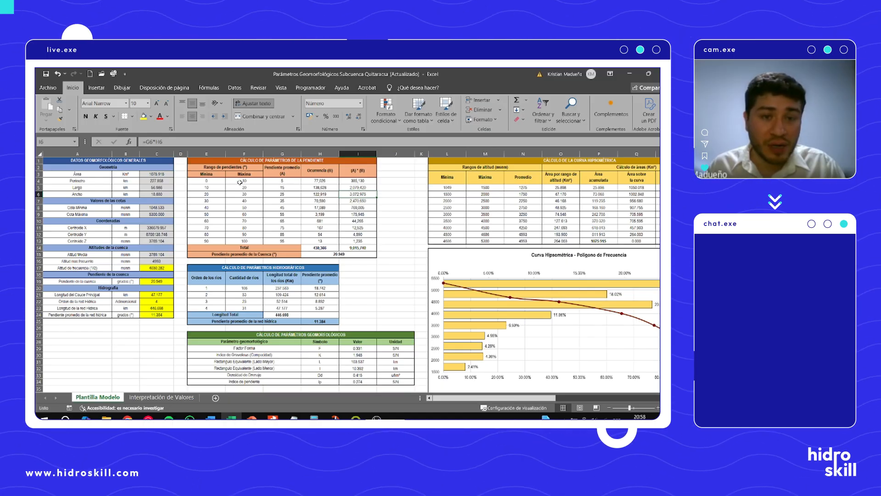
left_click(315, 182)
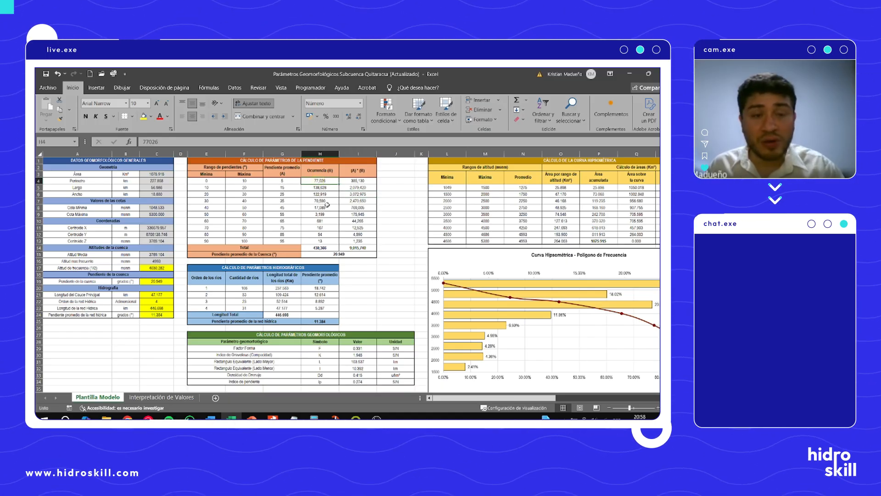
left_click_drag(357, 181, 363, 241)
left_click(358, 221)
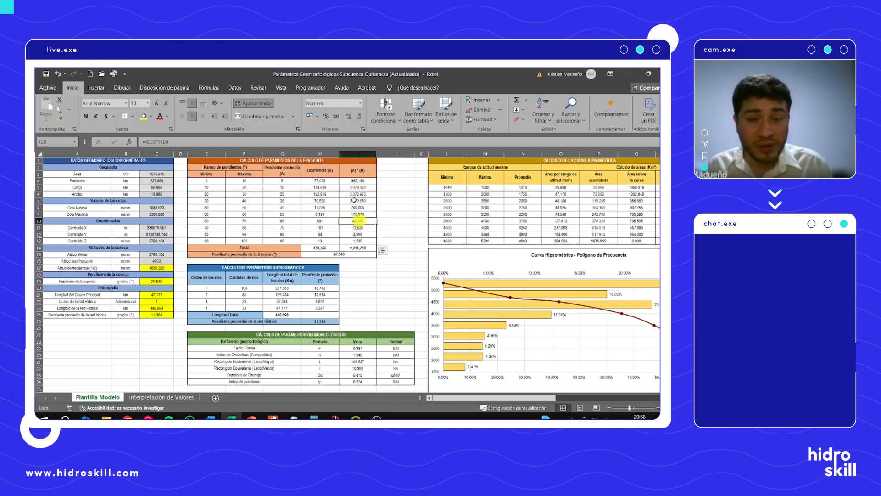
Step: Check the slope table's total formulas and the formula that divides them to get the basin's average slope
left_click(356, 247)
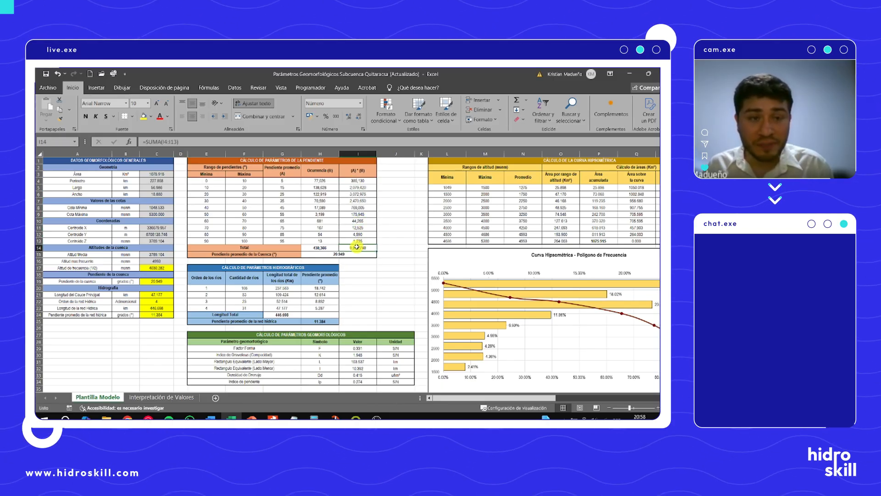
left_click(335, 248)
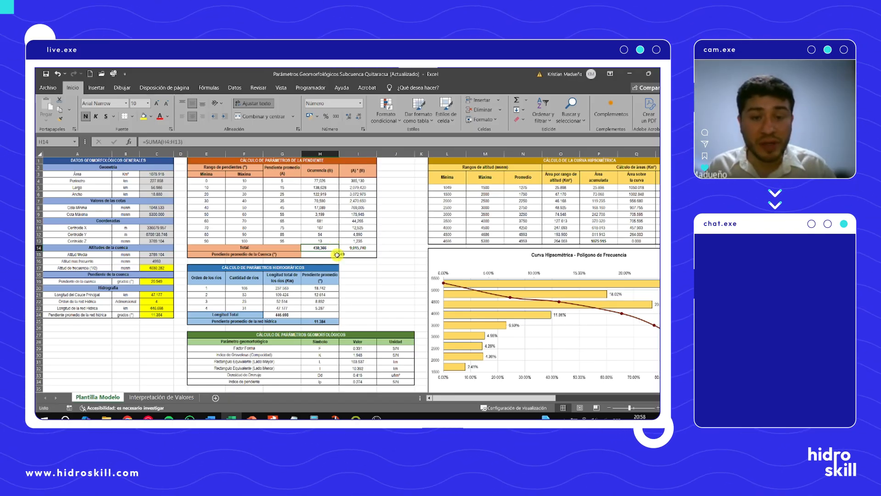
left_click(337, 254)
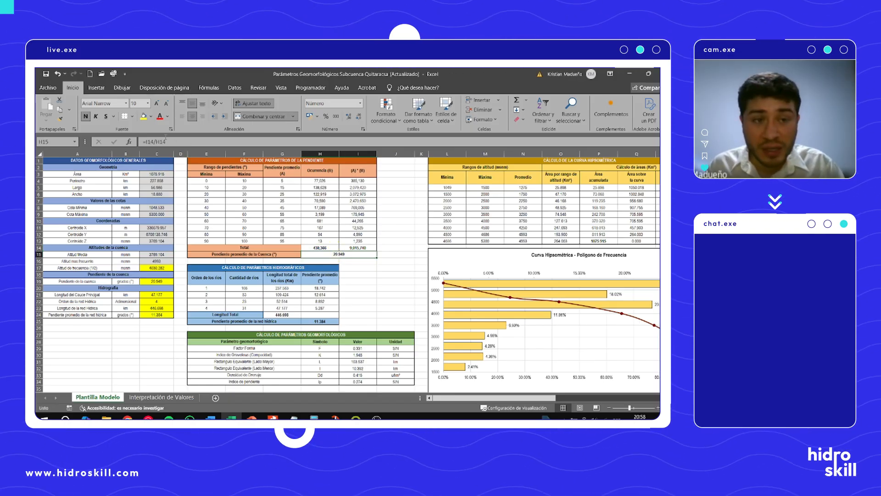
left_click(172, 142)
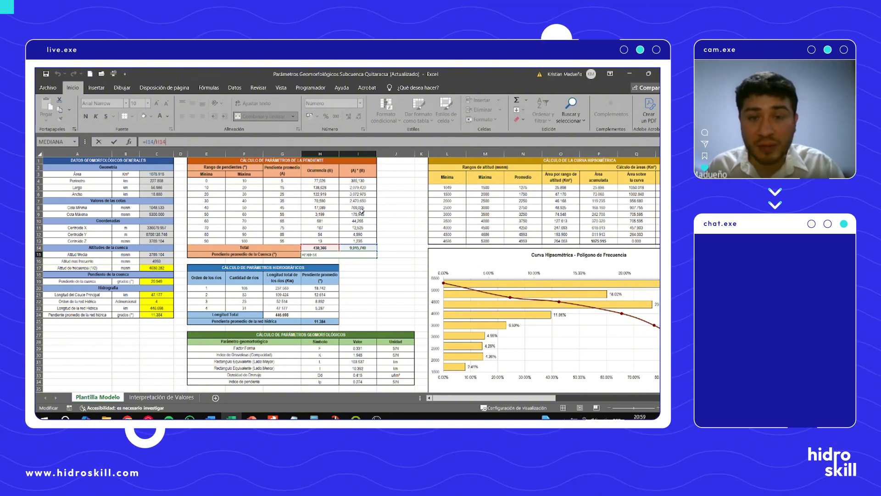
key("Return")
left_click(354, 247)
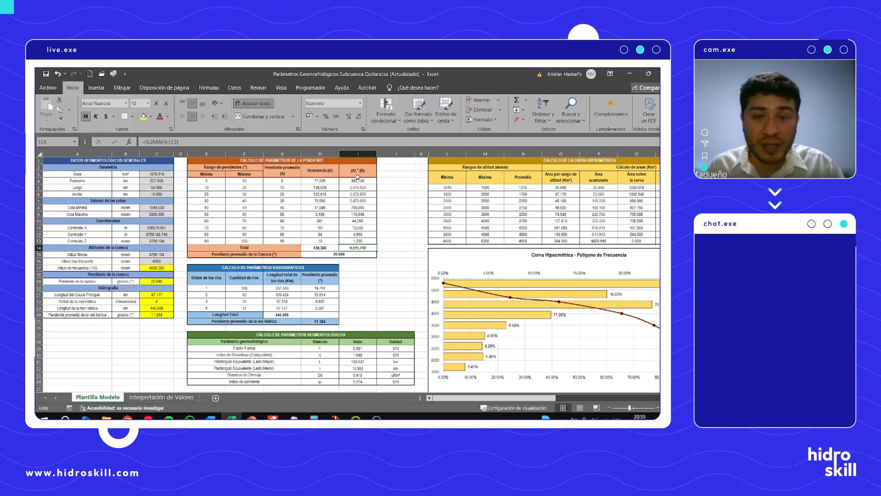
left_click(325, 248)
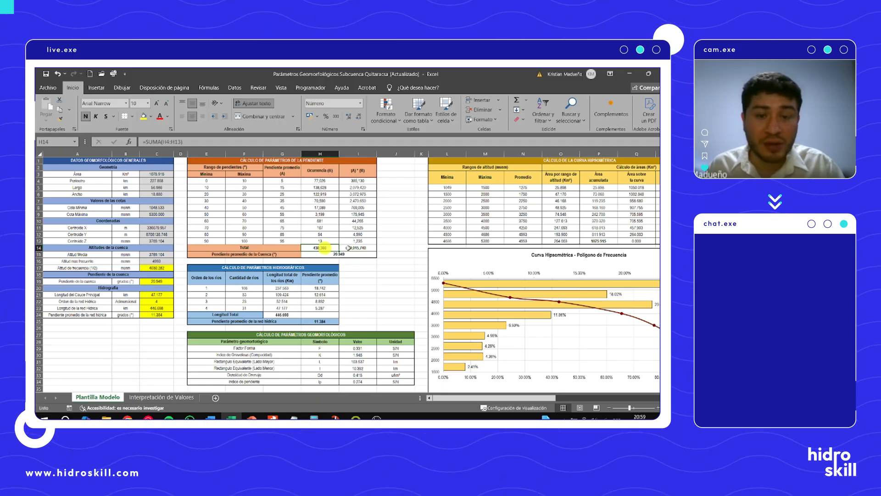
left_click(354, 267)
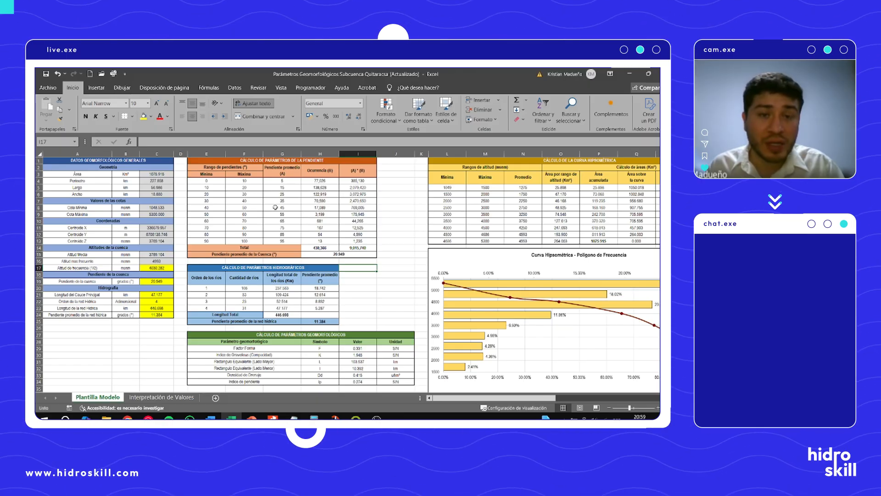
left_click(369, 280)
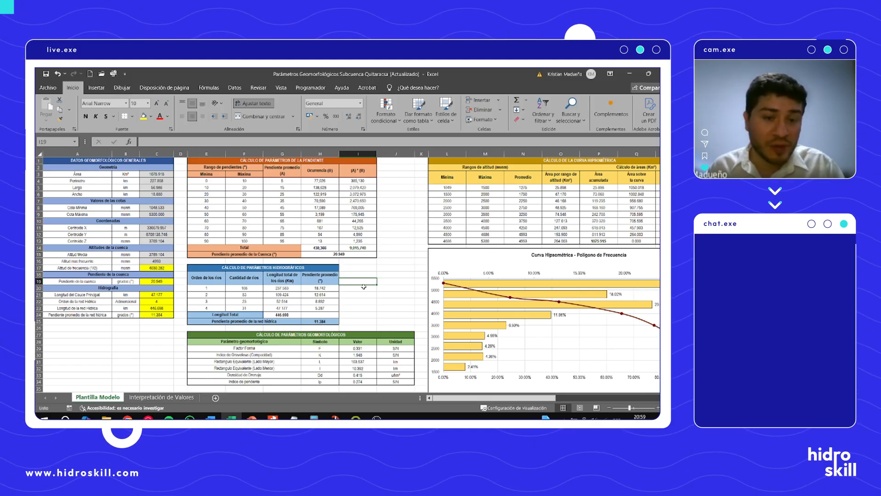
Step: Review the river orders, river counts and total river lengths per order in the hydrographic parameters table
left_click(228, 301)
left_click_drag(206, 287, 243, 309)
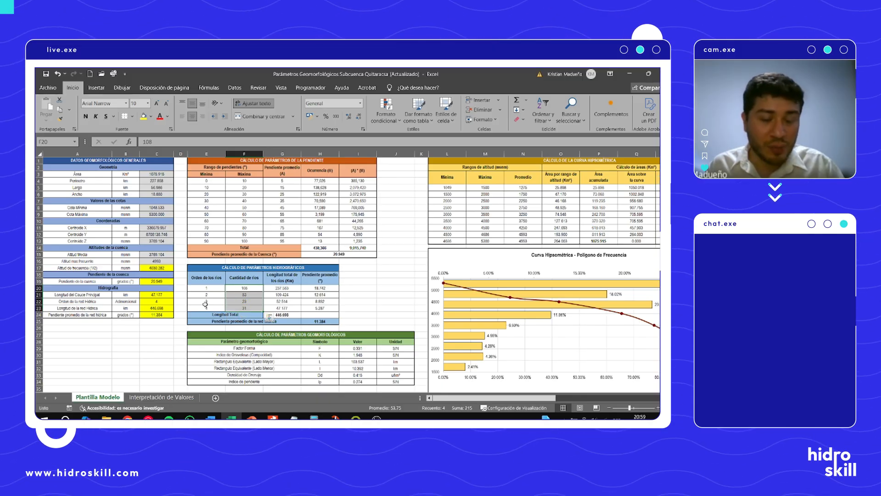
left_click_drag(282, 288, 285, 309)
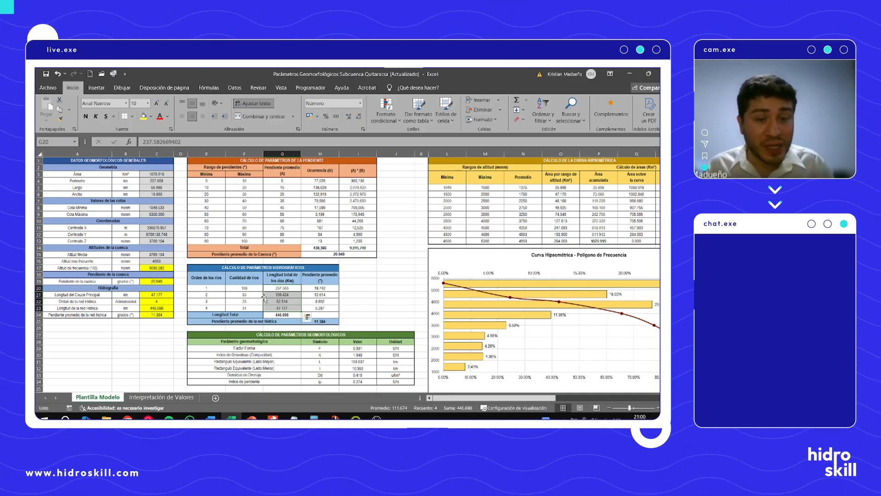
left_click(282, 288)
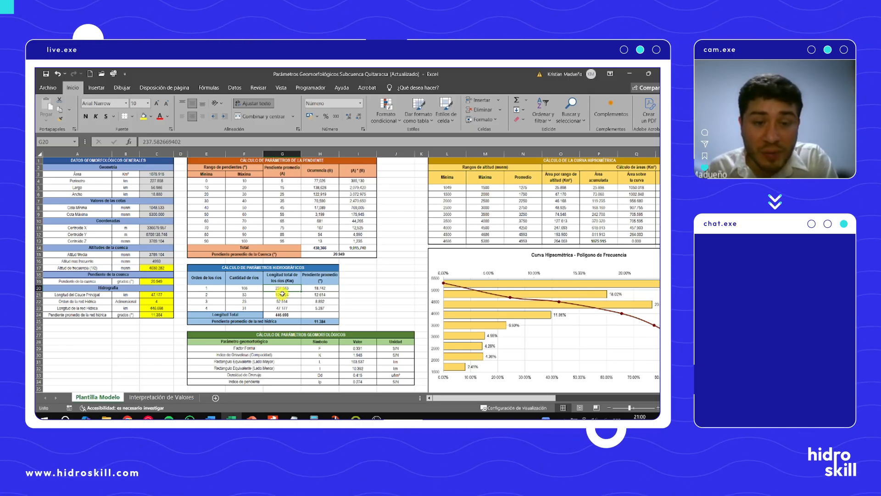
left_click(281, 295)
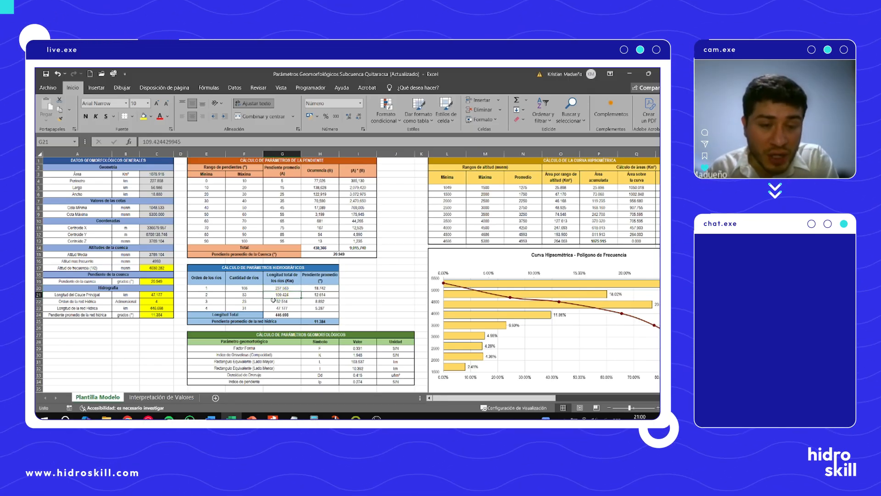
left_click(276, 301)
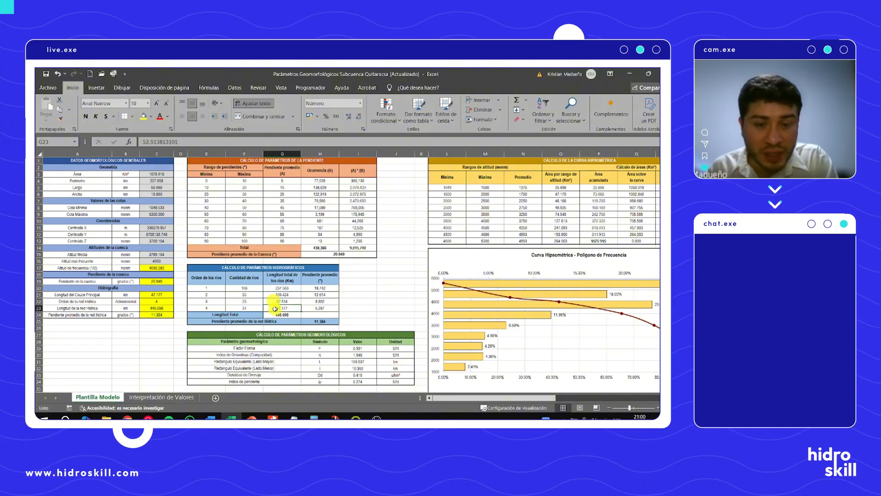
left_click(276, 308)
Step: Go through the average slope value of each river order in the hydrographic parameters table
left_click(321, 289)
left_click(322, 294)
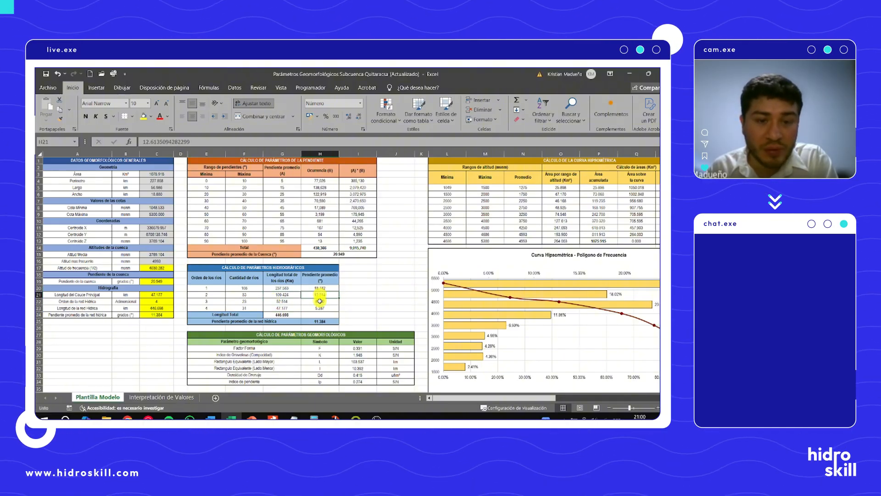
left_click(322, 301)
left_click(323, 307)
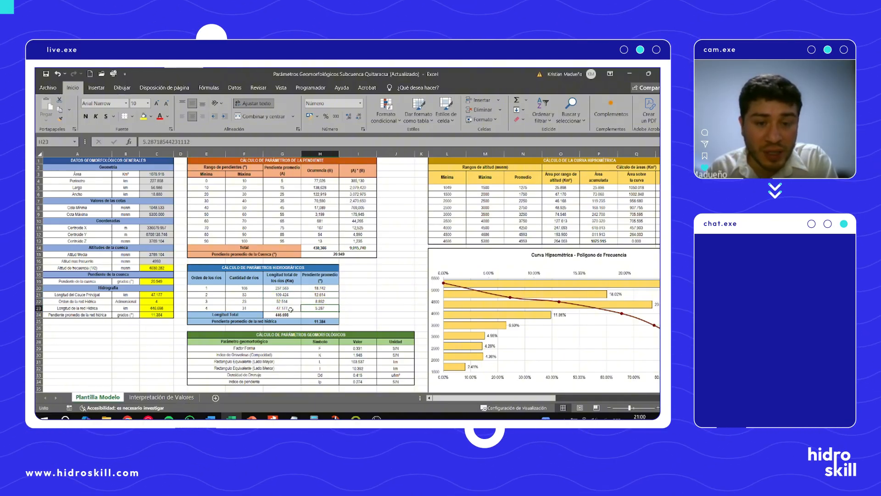
Step: Inspect the total river length formula and return to the average slope of the third-order rivers
left_click(271, 315)
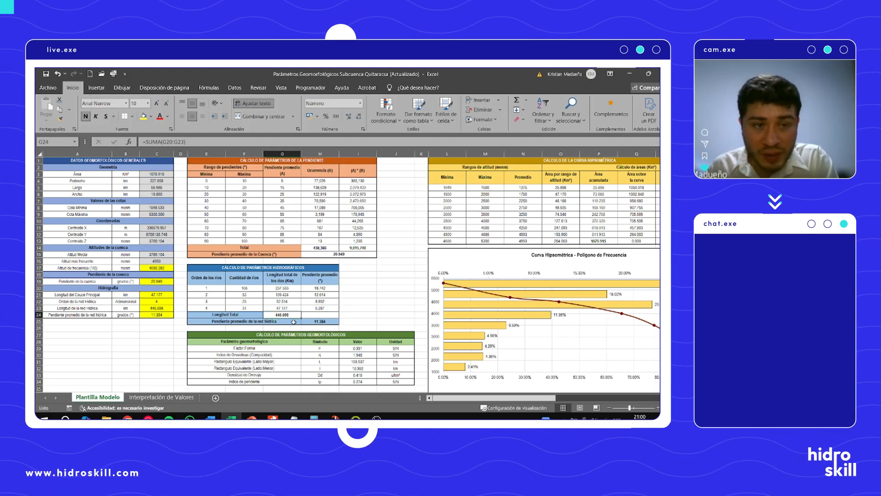
left_click(191, 140)
key("Return")
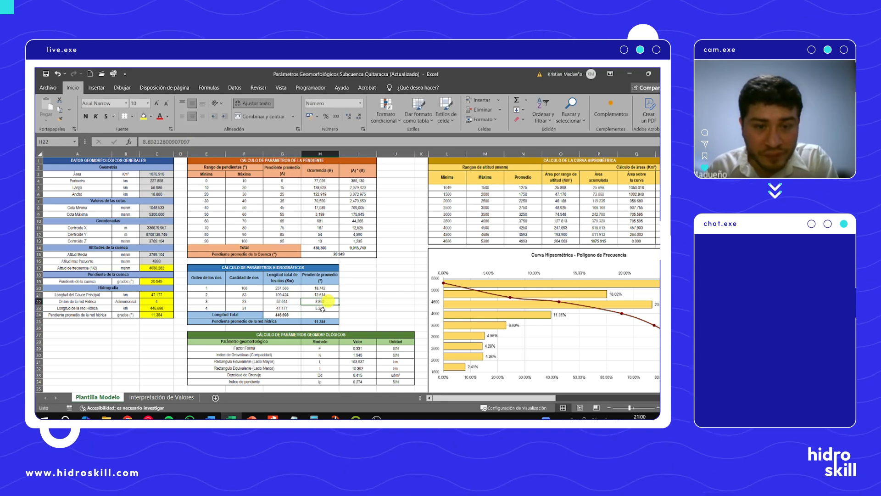
left_click(304, 302)
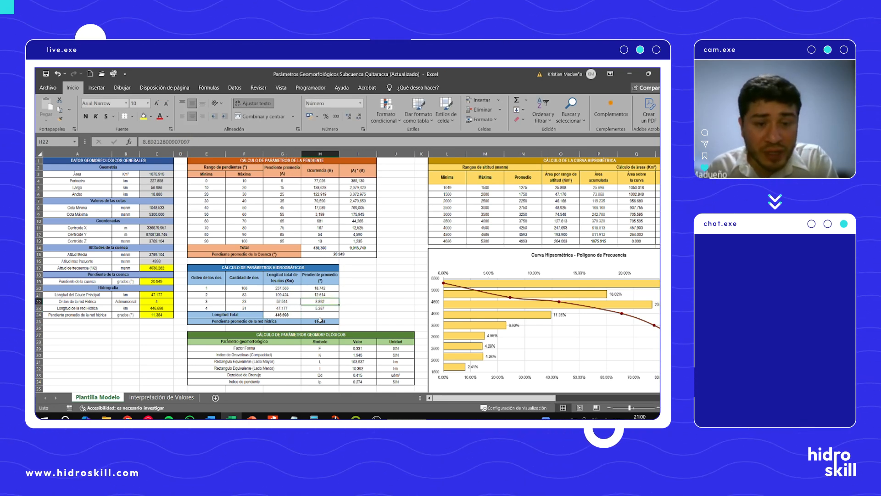
Step: Inspect the formula behind the river network's average slope in the hydrographic parameters table
left_click(320, 320)
left_click(211, 140)
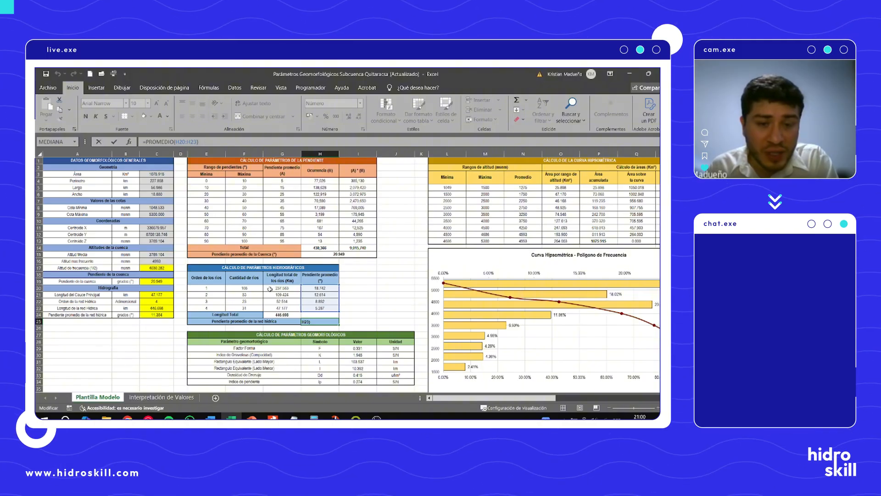
left_click(359, 308)
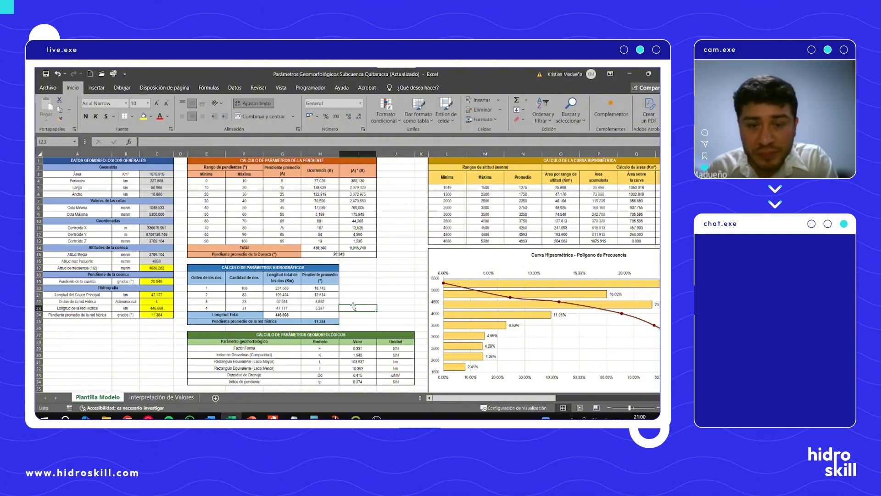
left_click(210, 417)
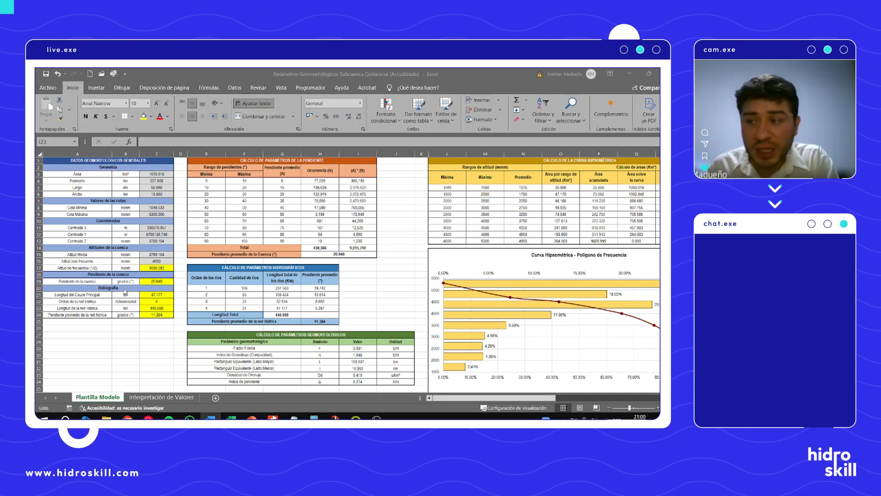
Step: Check the most frequent altitude in the general data against the area per altitude range in the hypsometric table
left_click(155, 260)
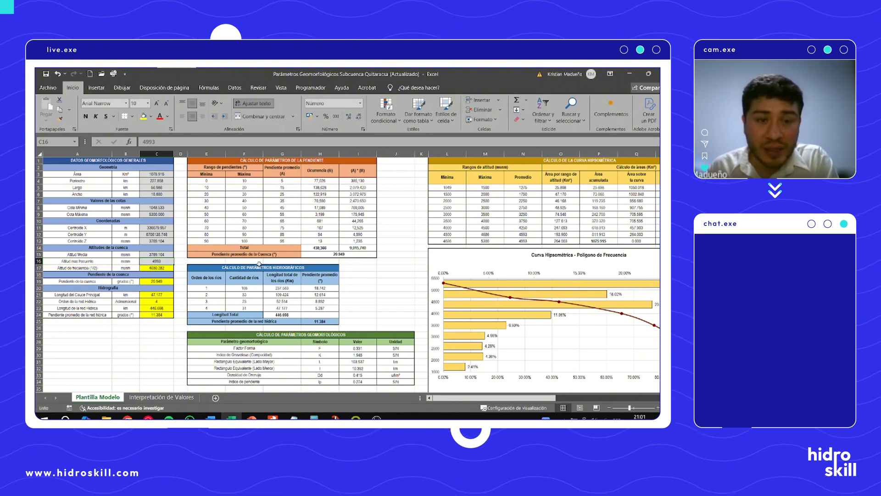
left_click_drag(372, 288, 391, 288)
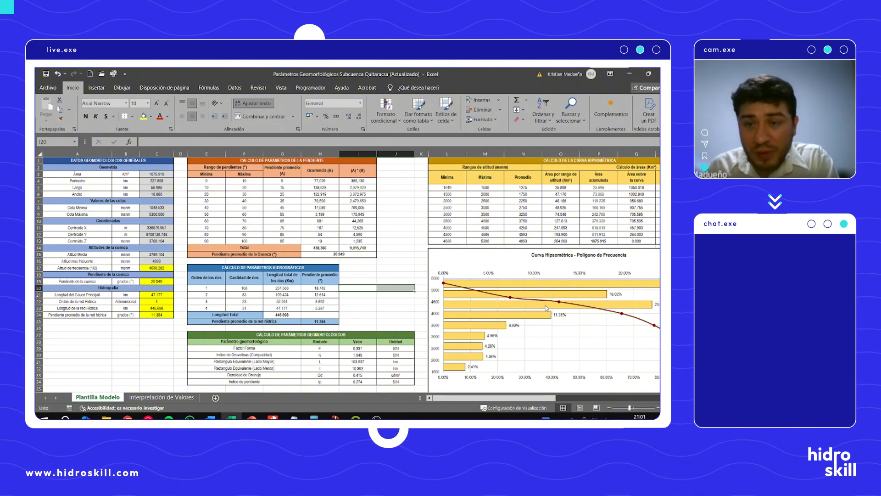
mouse_move(546, 308)
left_click(561, 221)
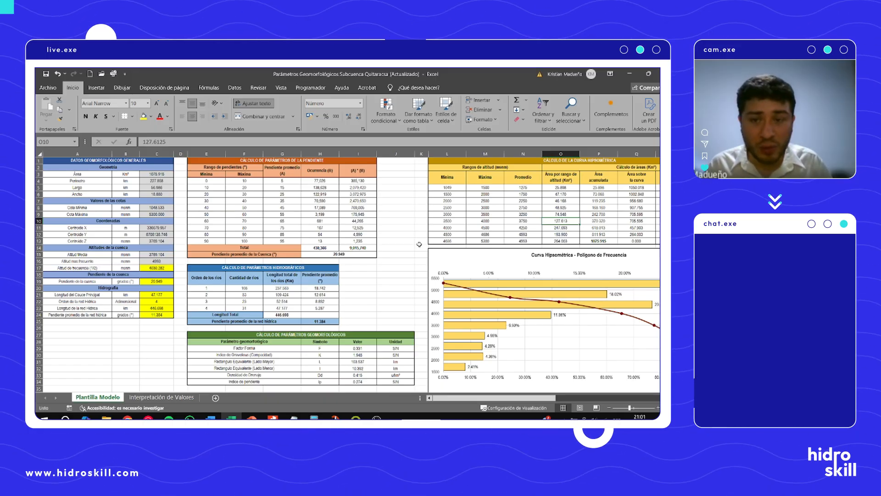
left_click_drag(152, 266, 145, 262)
left_click(146, 262)
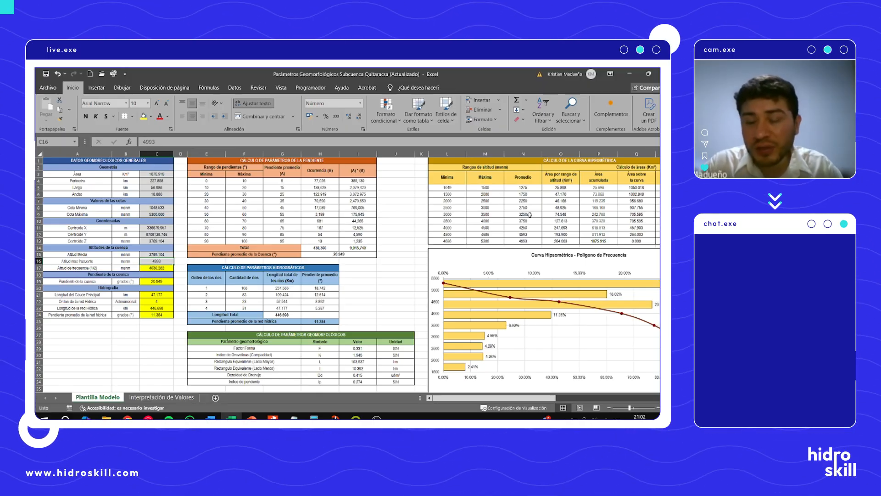
Step: Check the form factor's formula and look over the full geomorphological parameters table
left_click(397, 280)
left_click(358, 348)
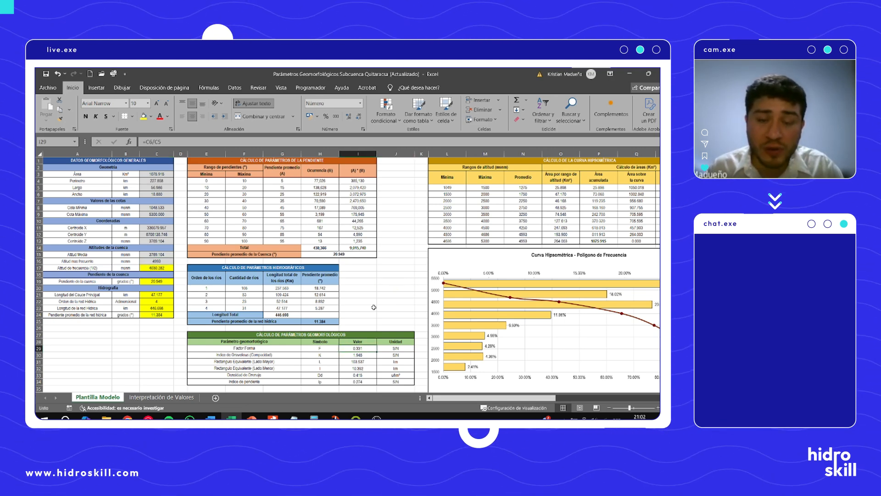
scroll(373, 307, "down", 3)
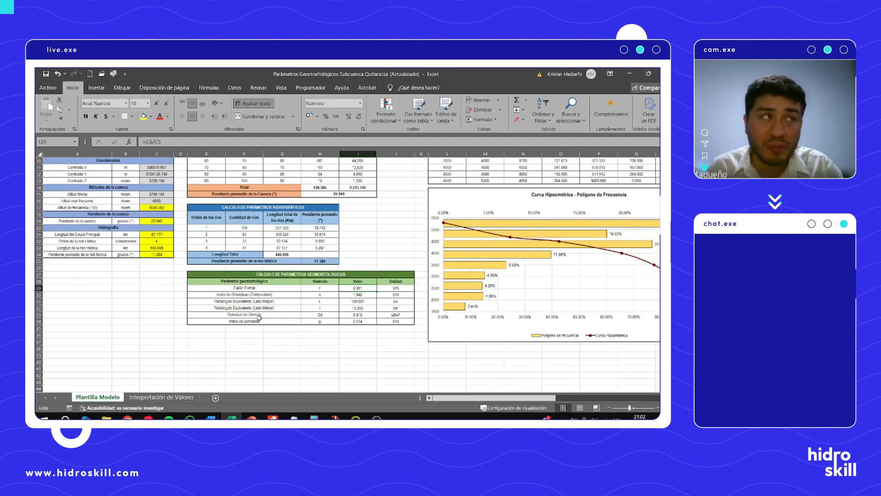
left_click(286, 333)
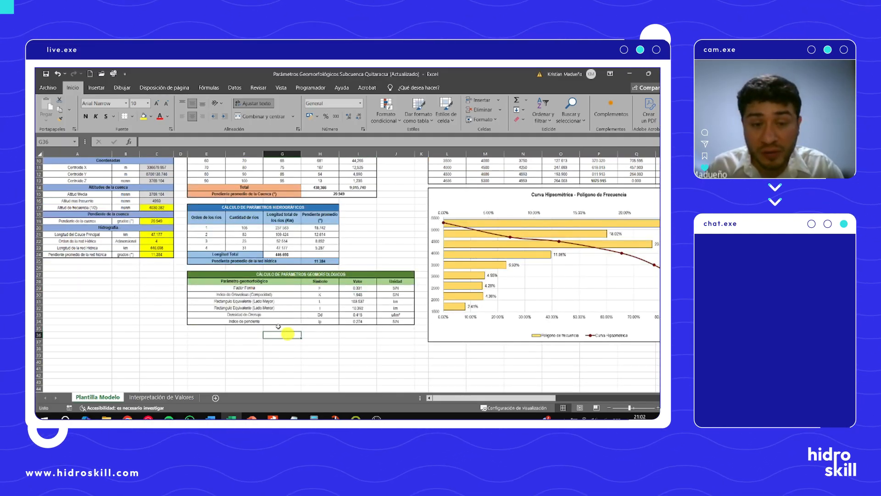
scroll(261, 327, "down", 1)
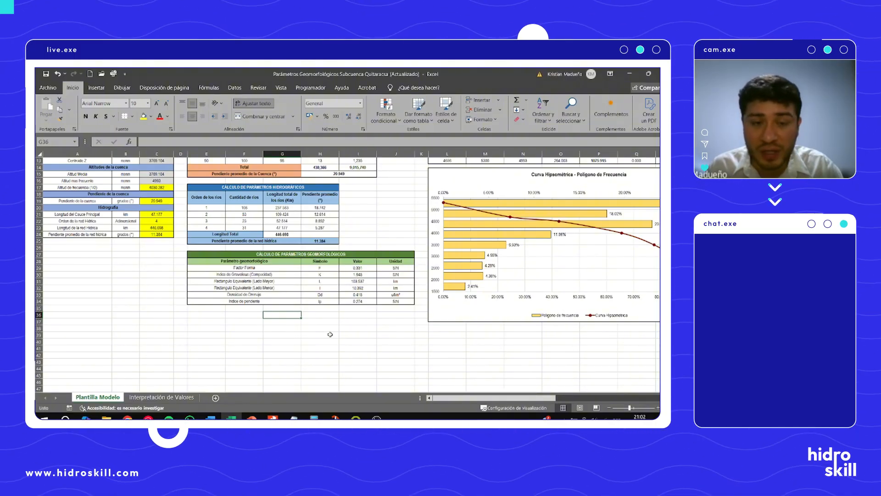
Step: Shade the form factor, Gravelius index and both equivalent rectangle names with the fill Blanco, Fondo 1, Oscuro 25%
left_click(275, 268)
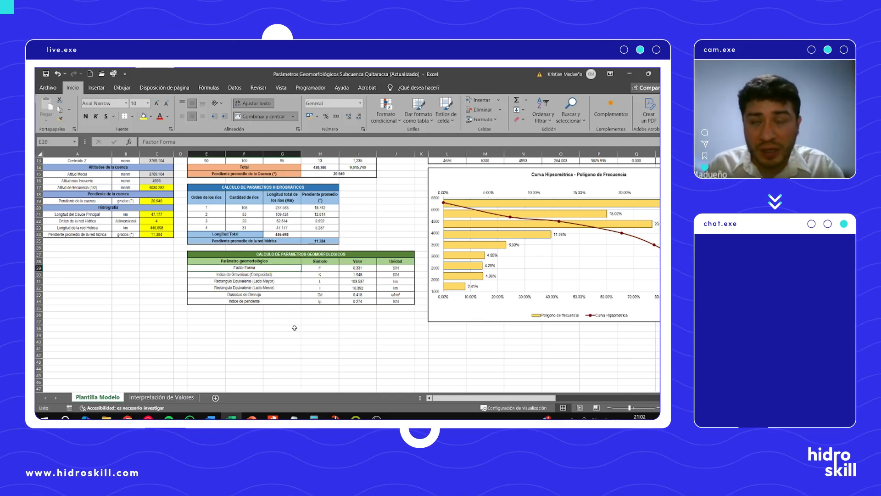
left_click_drag(246, 269, 247, 288)
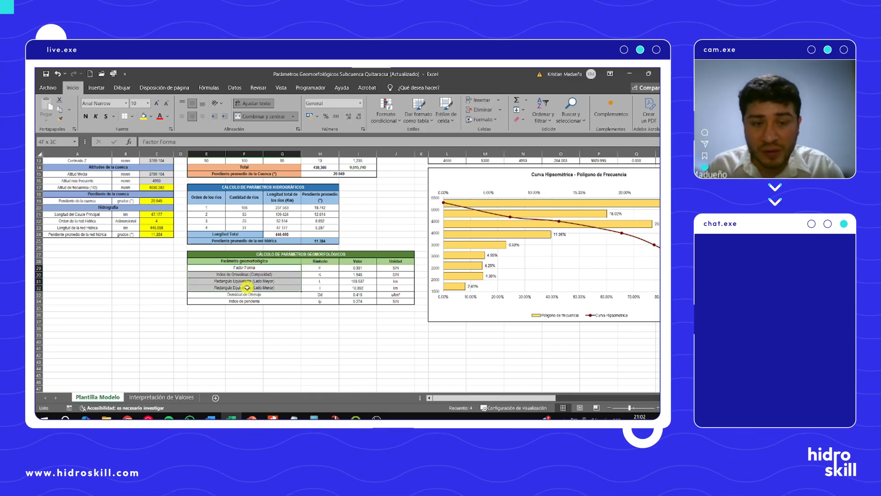
left_click(151, 116)
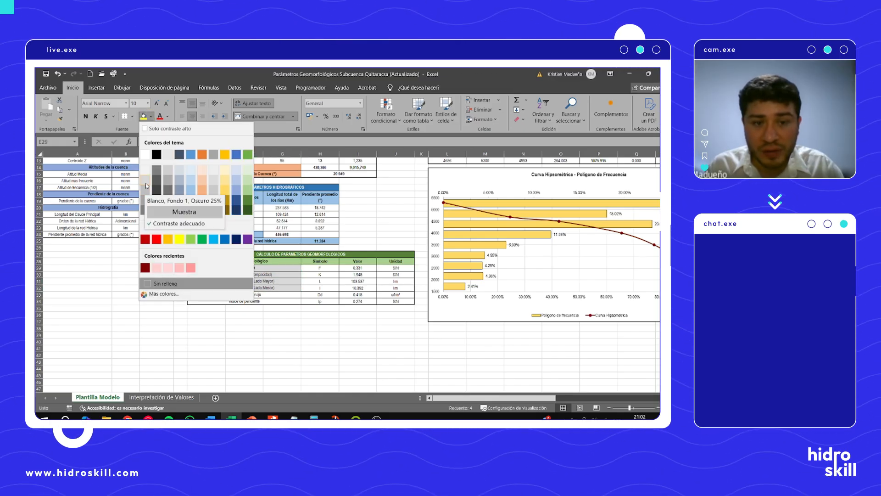
left_click(146, 183)
left_click(265, 315)
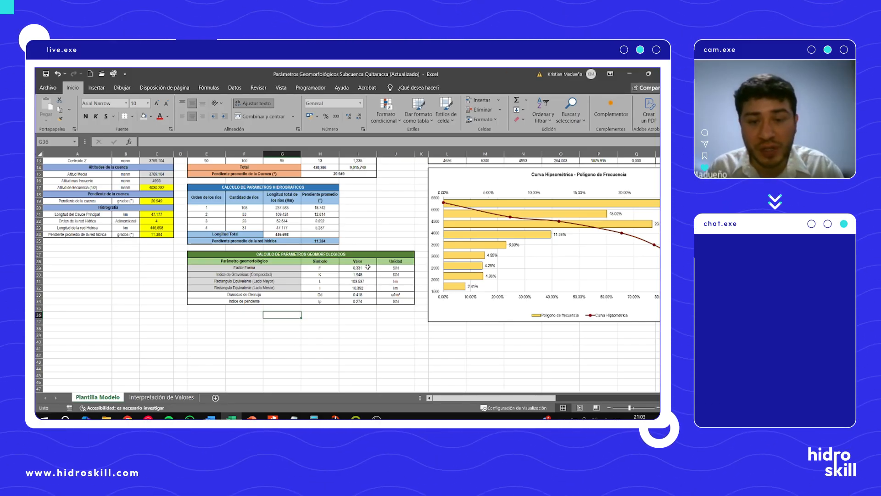
Step: Review the Valor and Unidad columns of the geomorphological parameters table
left_click_drag(370, 268, 367, 301)
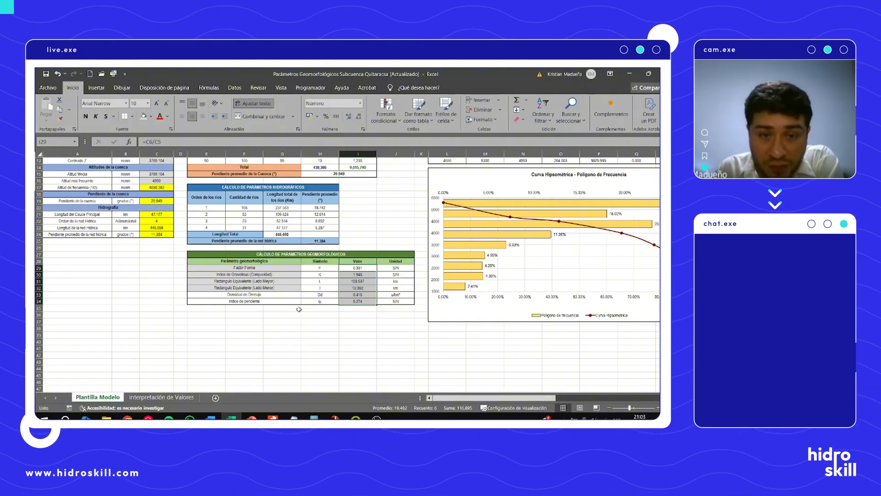
scroll(298, 241, "up", 4)
scroll(243, 233, "down", 2)
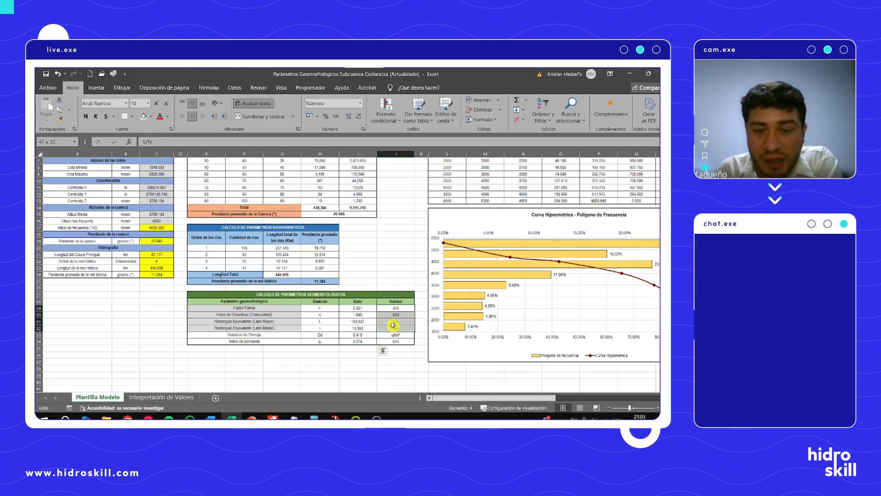
left_click(341, 363)
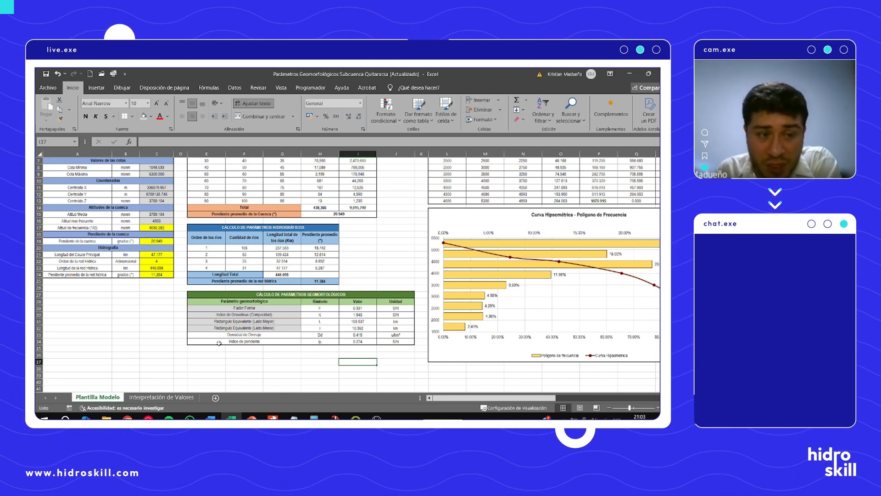
Step: Check the Adimensional unit given for the river network order in the general data table
left_click(122, 261)
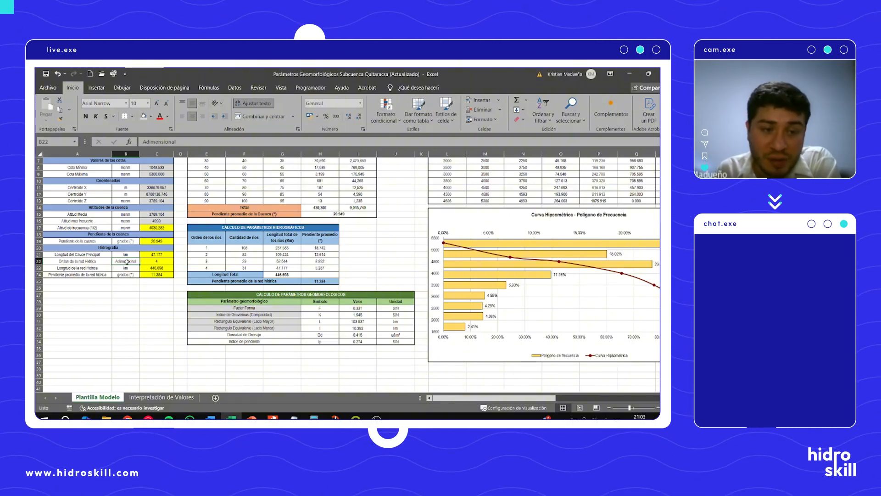
left_click(159, 312)
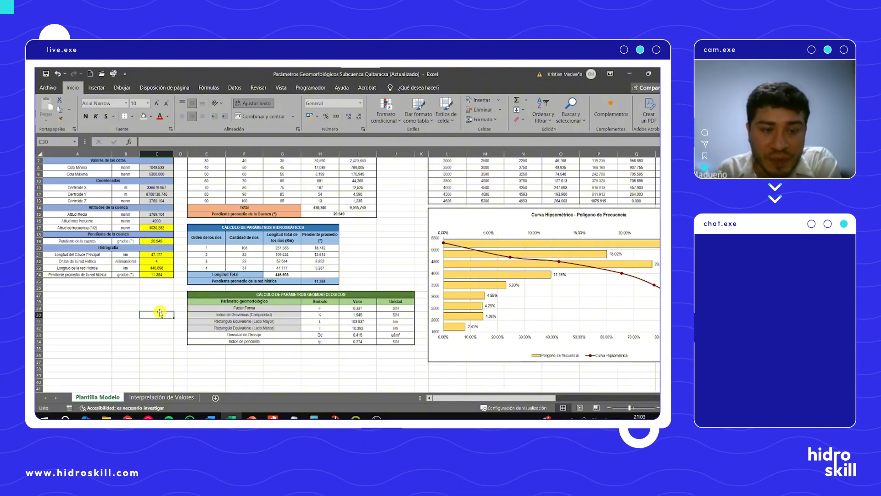
left_click(126, 262)
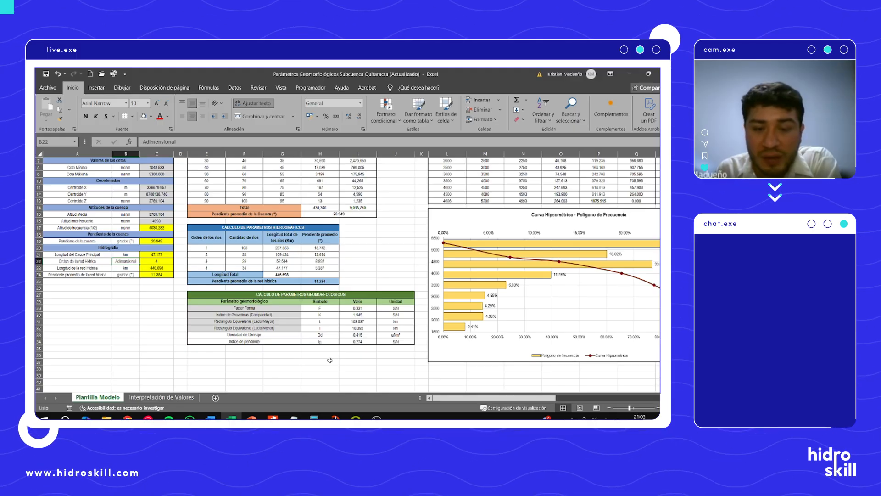
left_click(344, 368)
Step: Examine the Factor Forma formula and the width and length cells it references, leaving the formula as it is
scroll(275, 344, "up", 2)
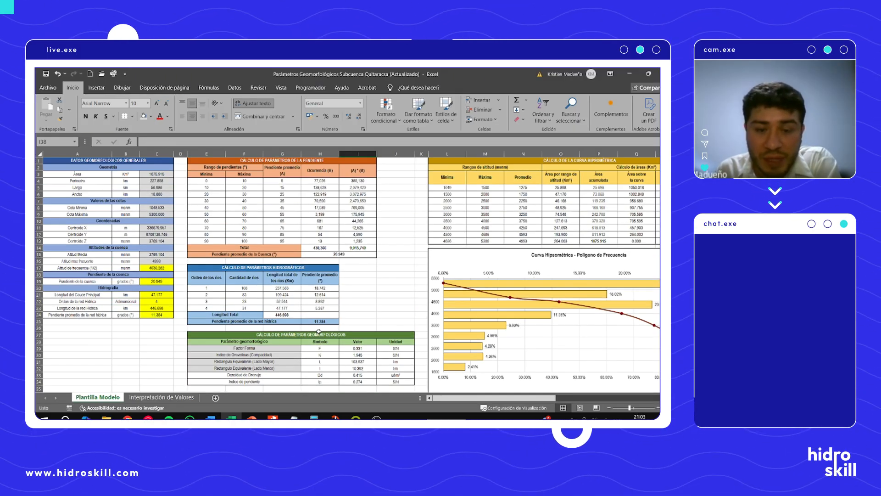
left_click(273, 349)
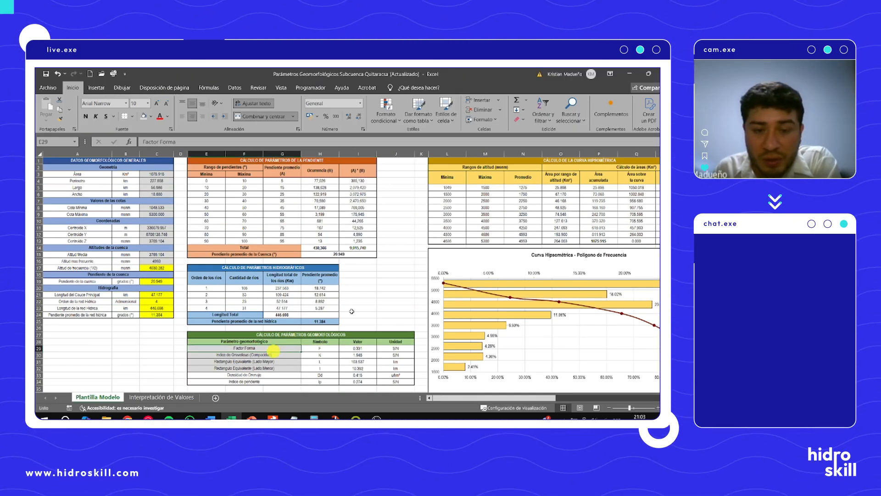
left_click(374, 299)
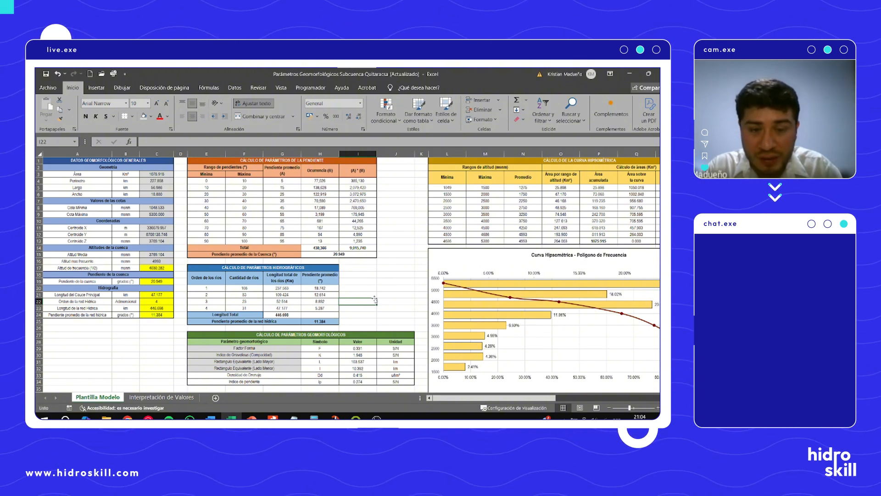
left_click(354, 348)
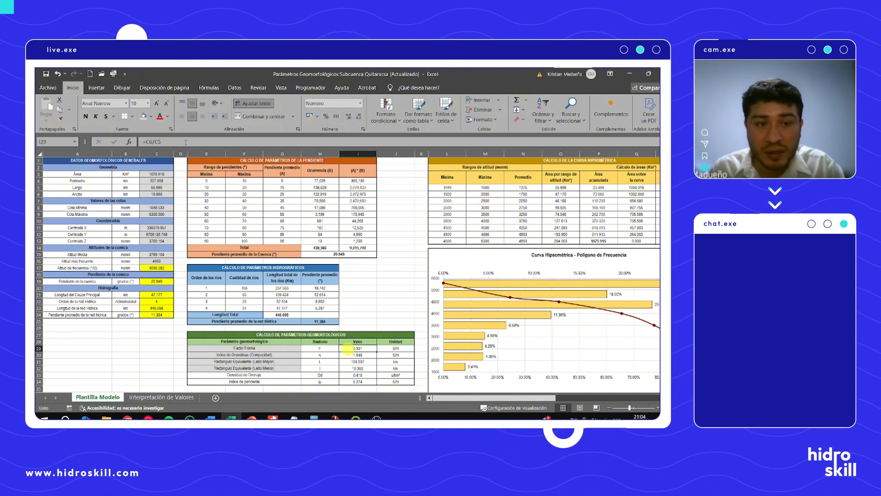
left_click(184, 140)
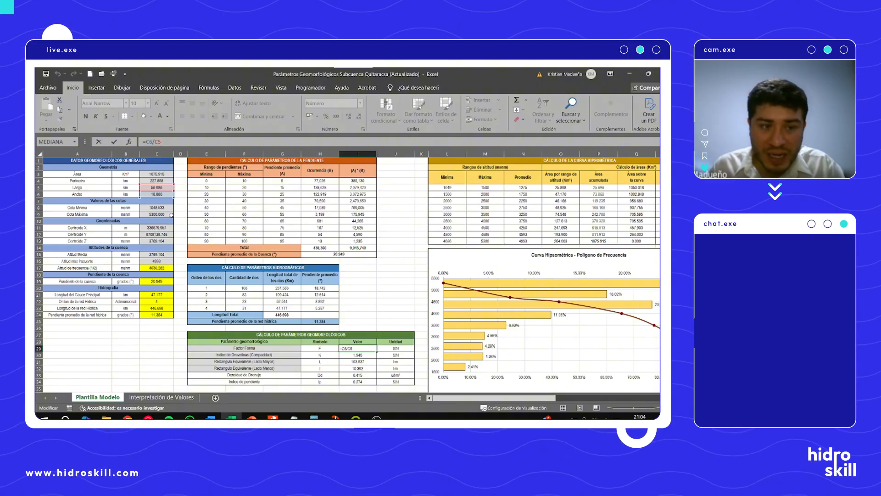
left_click(393, 308)
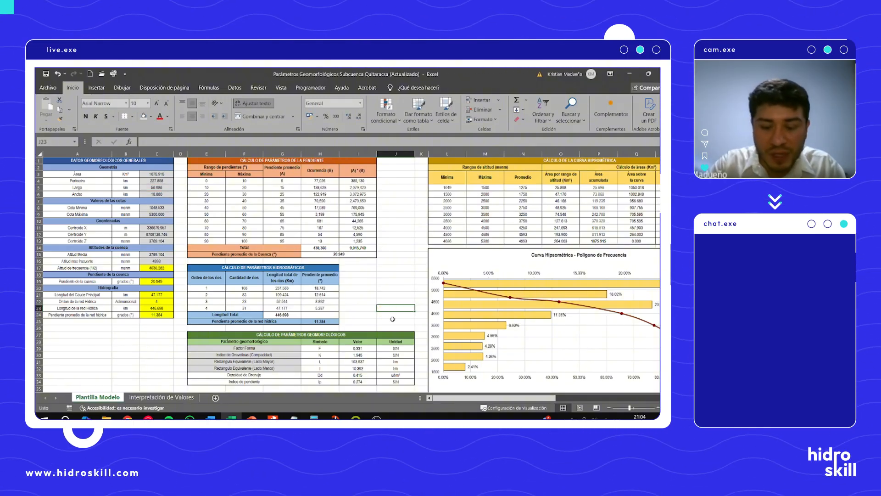
Step: Calculate the form factor from area over squared length in J23 with the formula =C3/(C5*C5)
type("=")
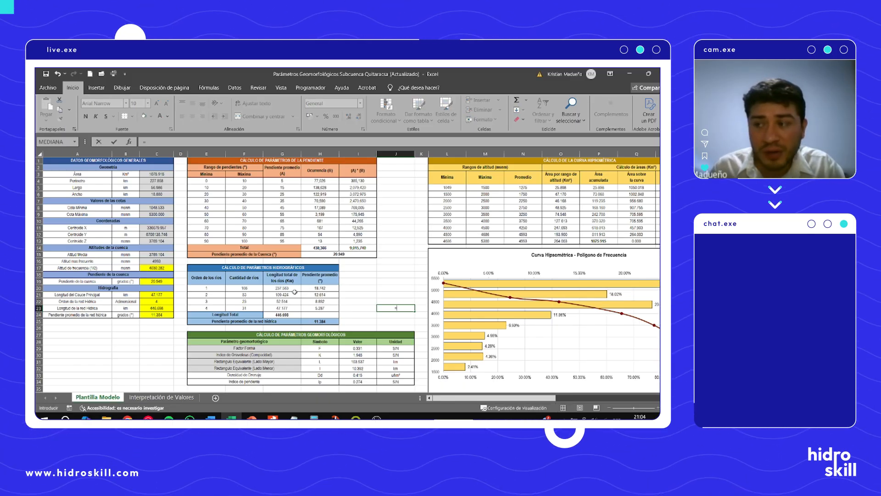
left_click(147, 174)
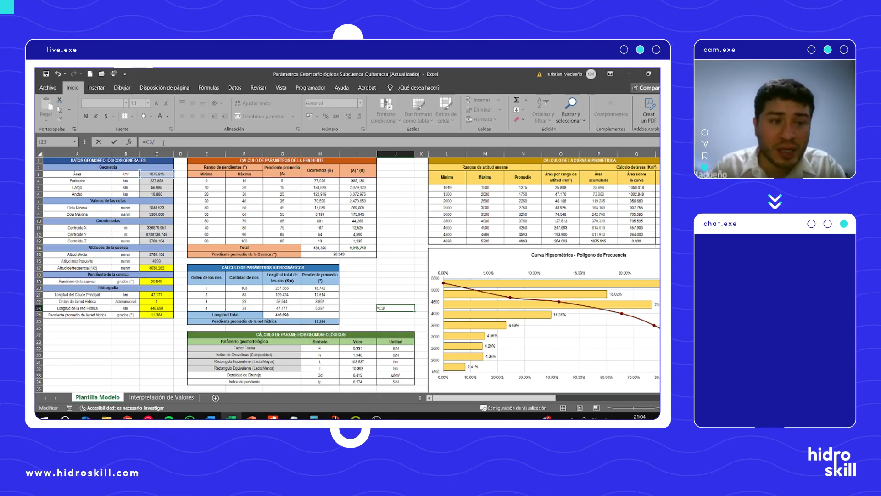
left_click(157, 187)
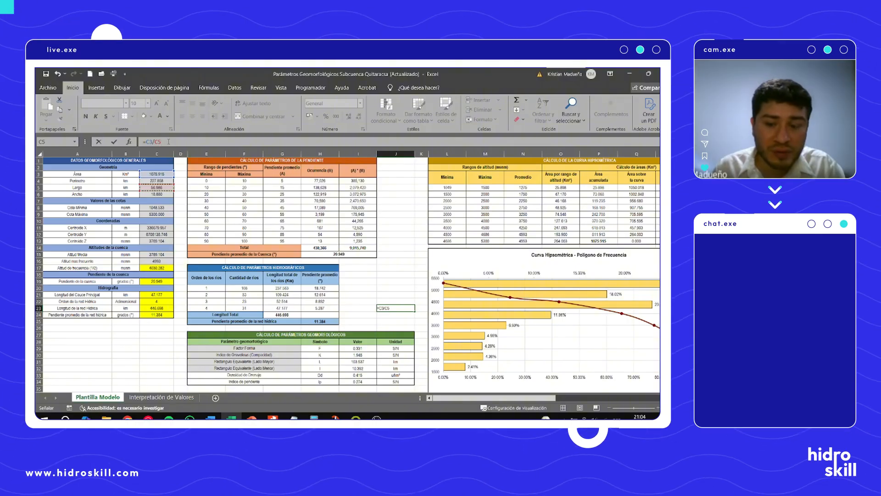
type("*")
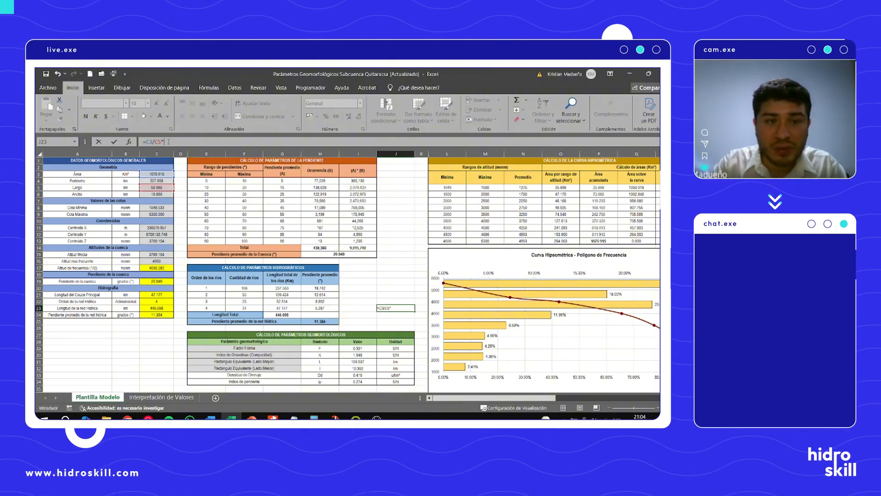
left_click(165, 188)
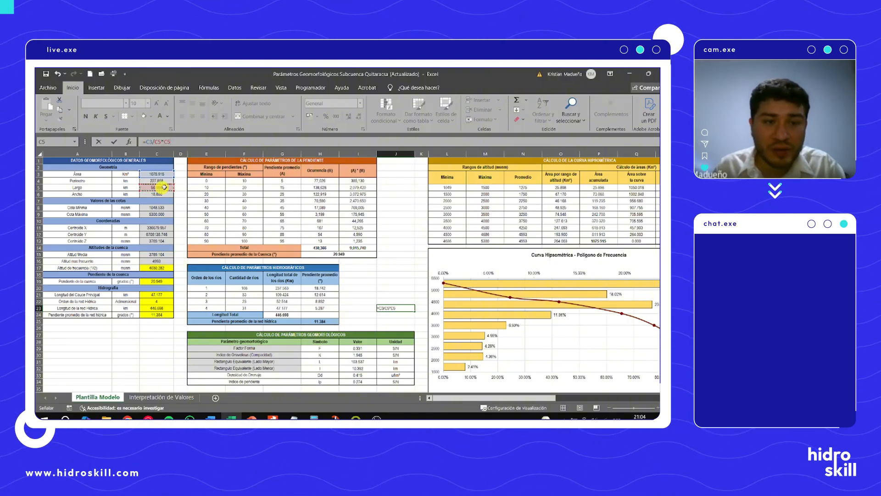
type(")")
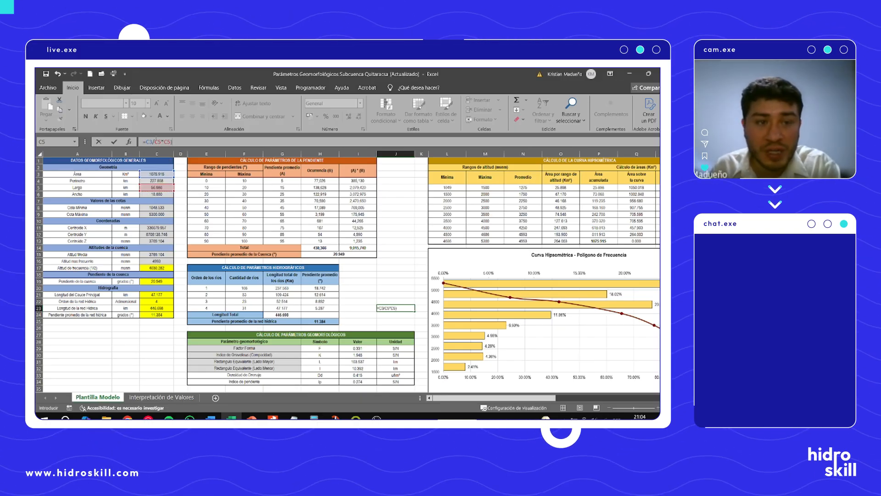
left_click(155, 140)
type("(")
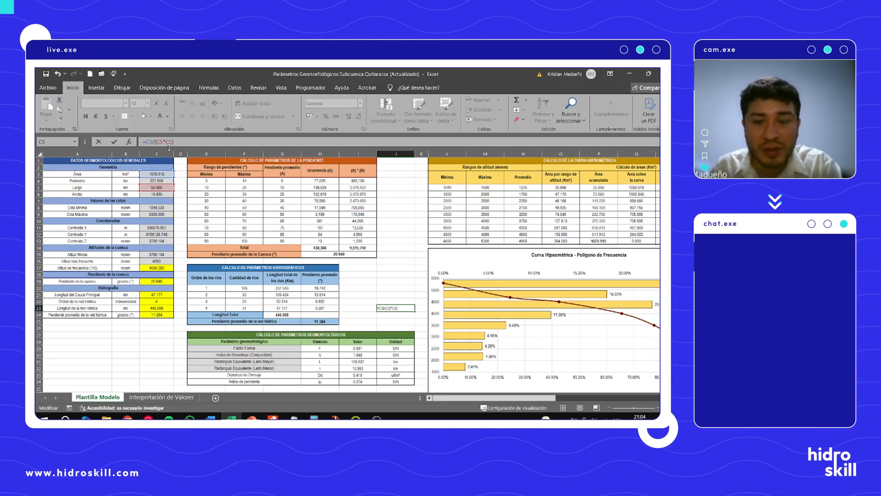
key("Return")
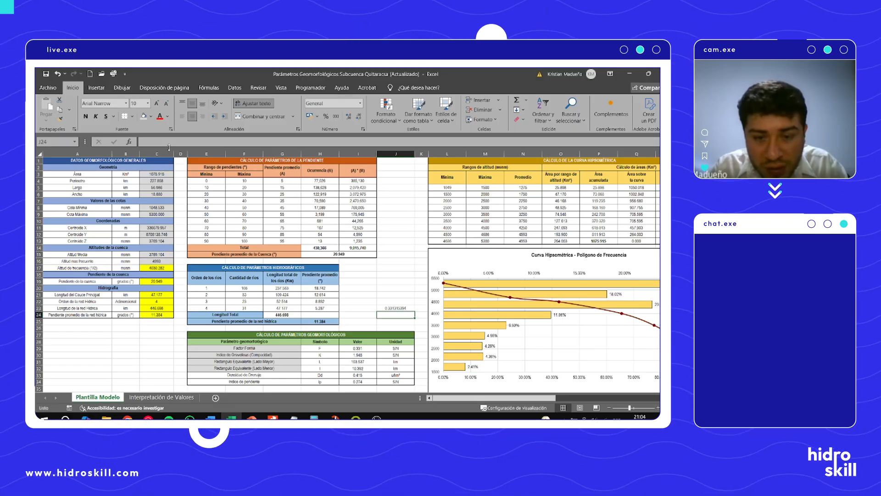
Step: Format the form factor check value in J23 as a number with three decimal places
left_click(391, 308)
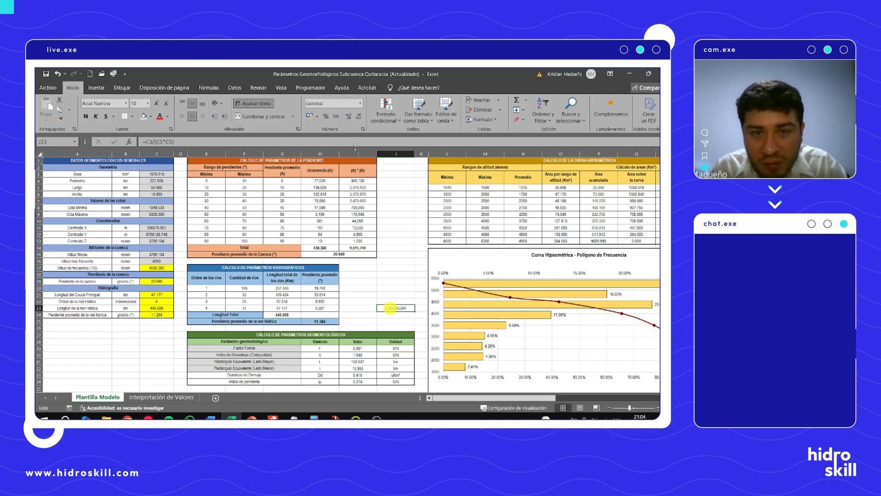
left_click(363, 130)
left_click(228, 159)
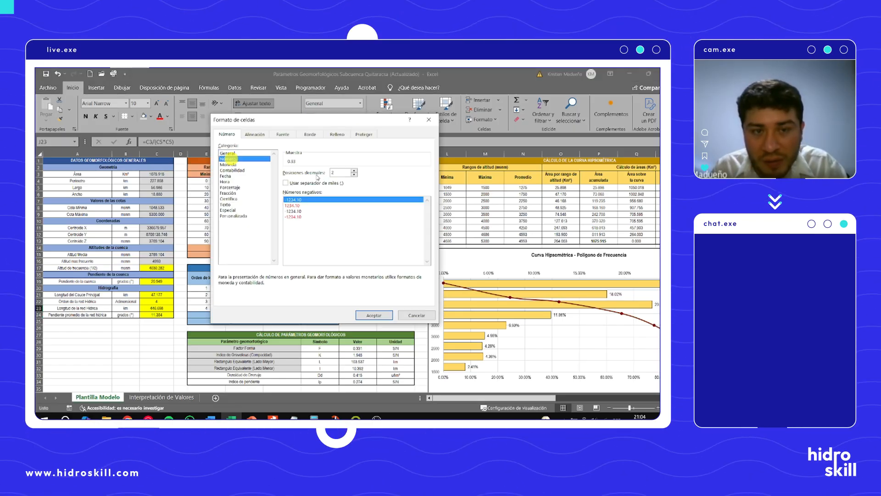
left_click(354, 170)
left_click(373, 315)
left_click(410, 322)
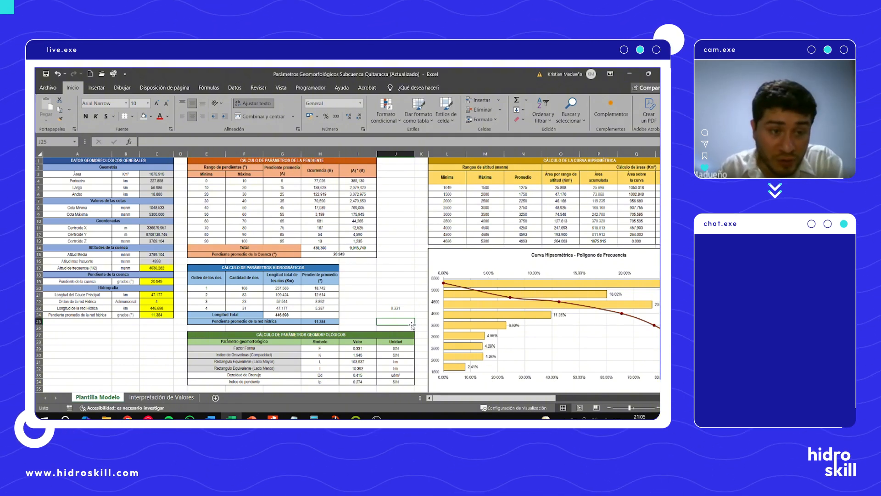
Step: Clear the form factor check calculation from J23
left_click(399, 309)
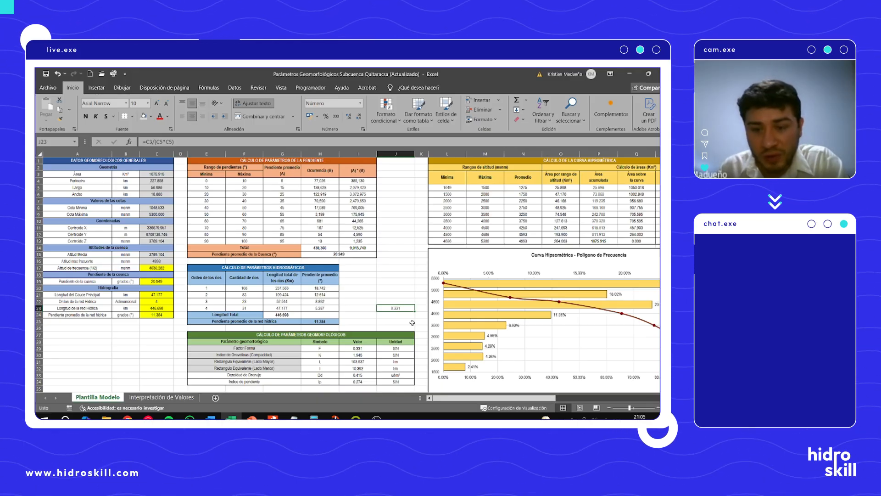
left_click(413, 323)
left_click(400, 309)
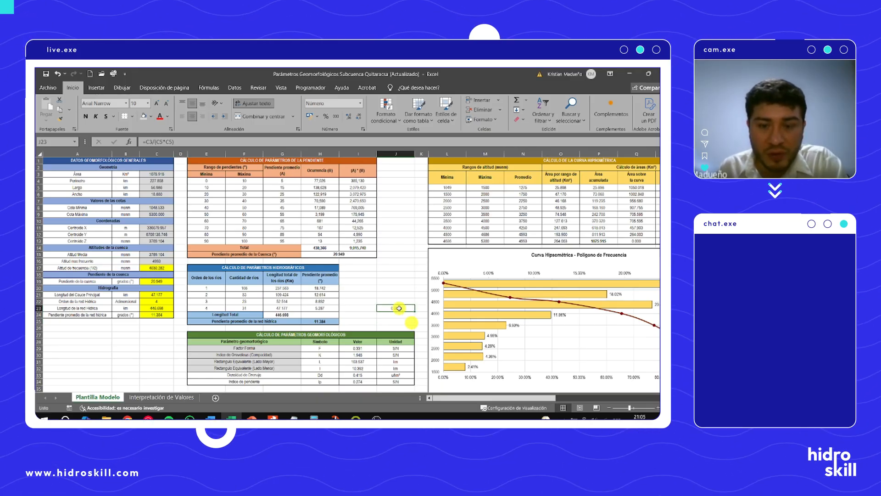
key("Delete")
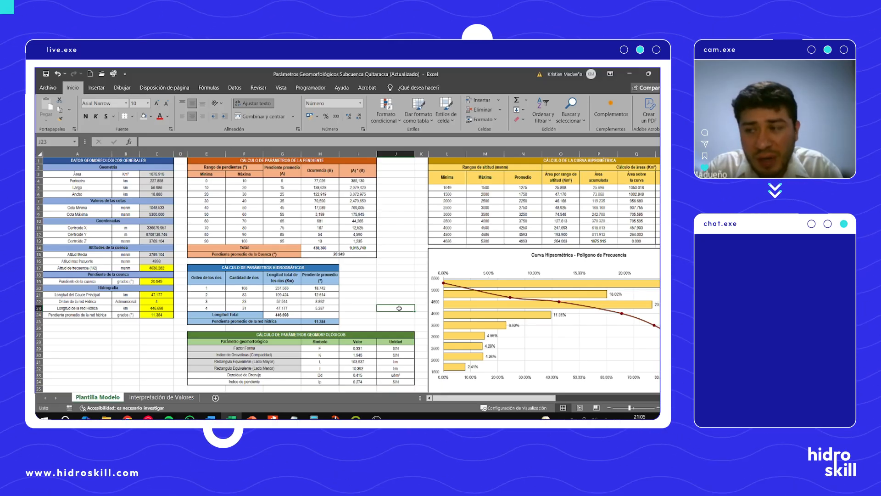
Step: Examine the Índice de Gravelius formula and the parameter names listed in the geomorphological parameters table
left_click(359, 355)
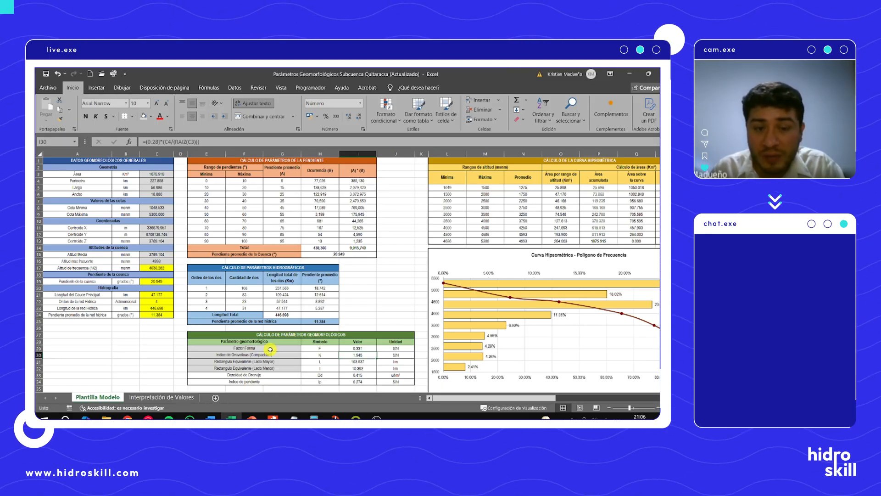
left_click_drag(270, 350, 284, 380)
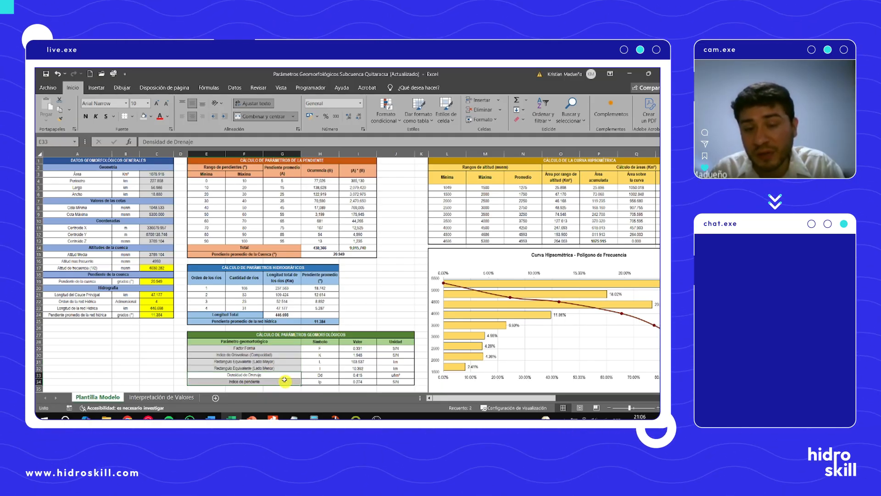
left_click(351, 307)
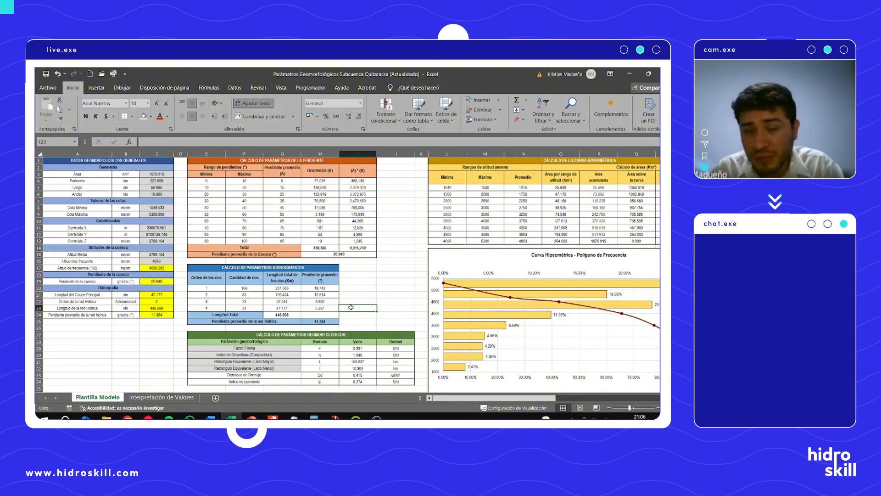
Step: Examine the Densidad de Drenaje formula and the total river length and area cells it references, leaving it unedited
left_click(282, 375)
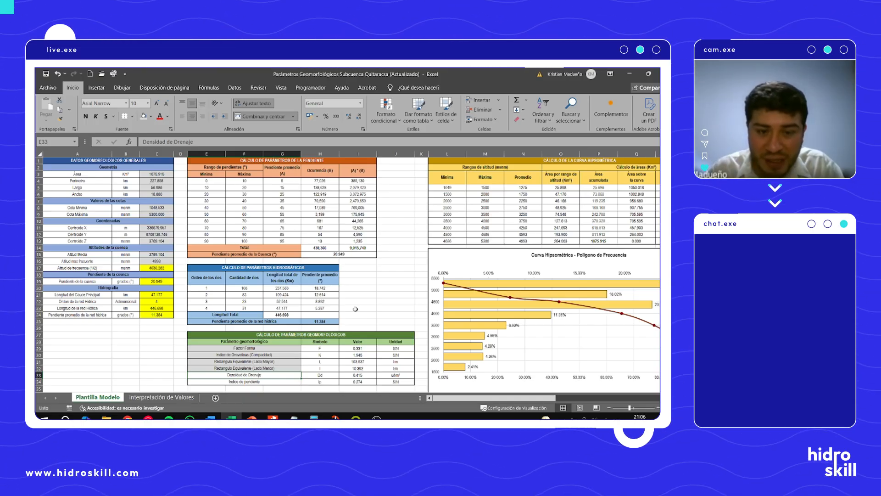
left_click(282, 315)
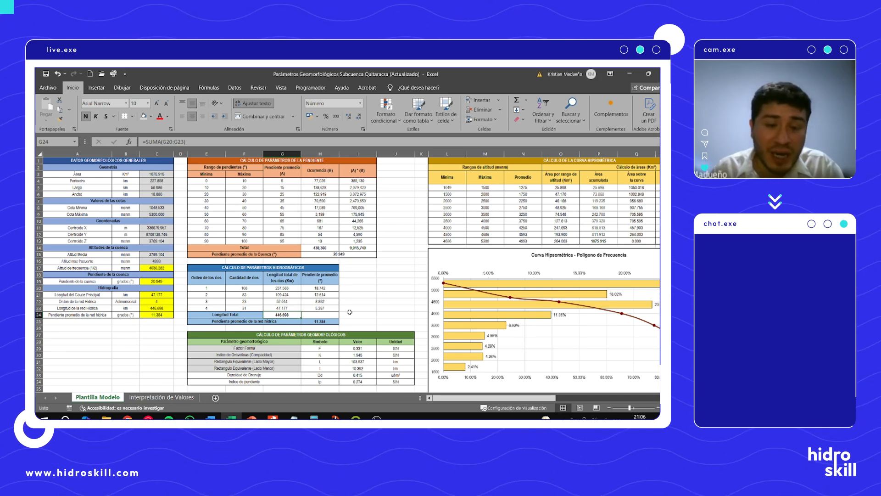
left_click(357, 375)
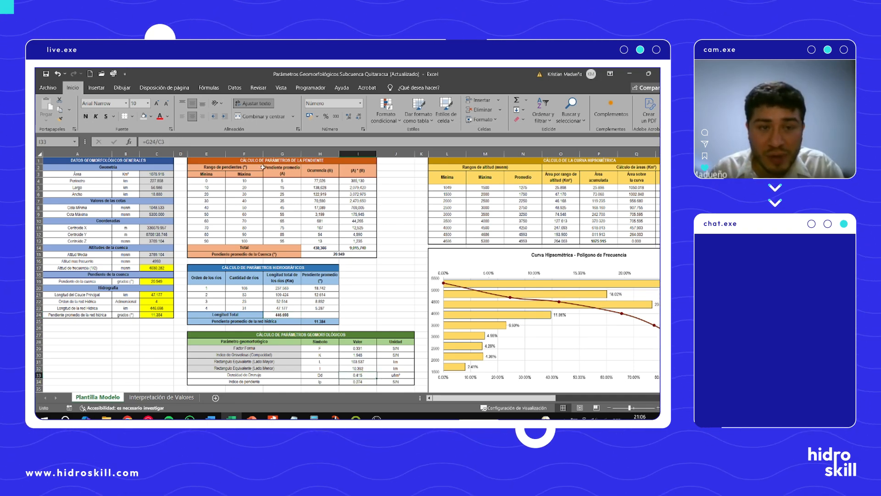
key("F2")
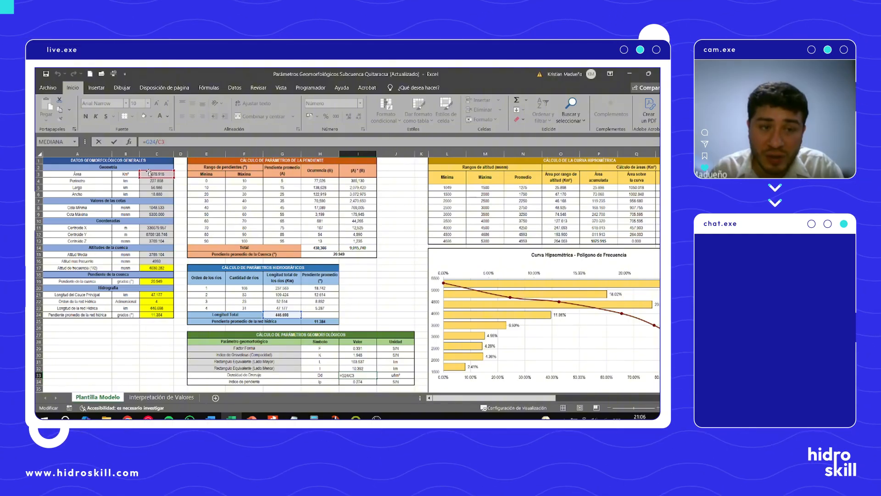
left_click(341, 320)
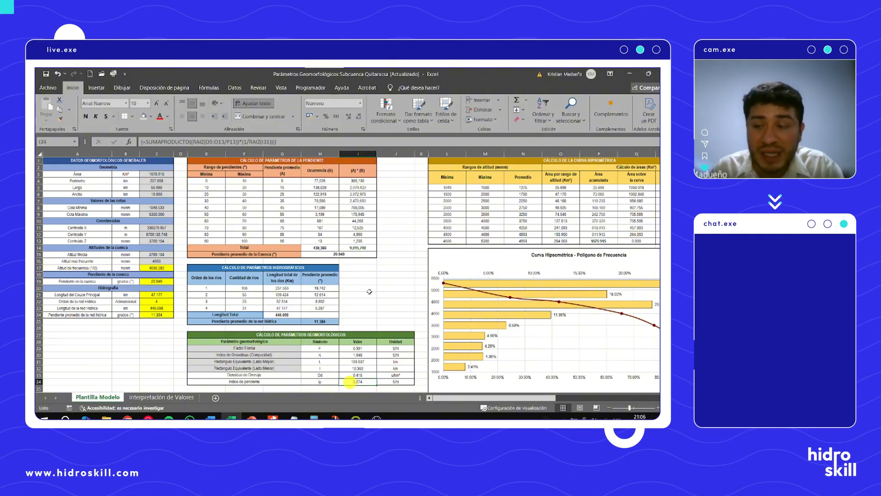
Step: Examine the Índice de pendiente formula and the altitude-range areas and equivalent rectangle side it references, leaving it unedited
left_click(349, 381)
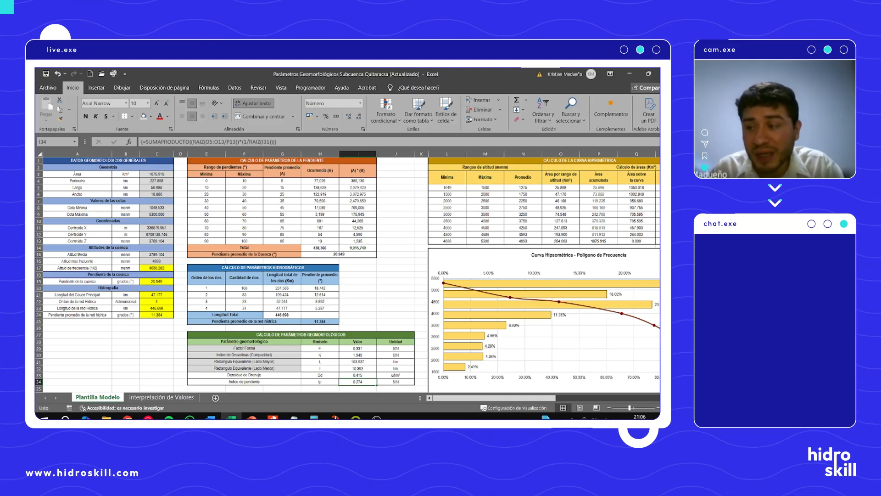
left_click(210, 417)
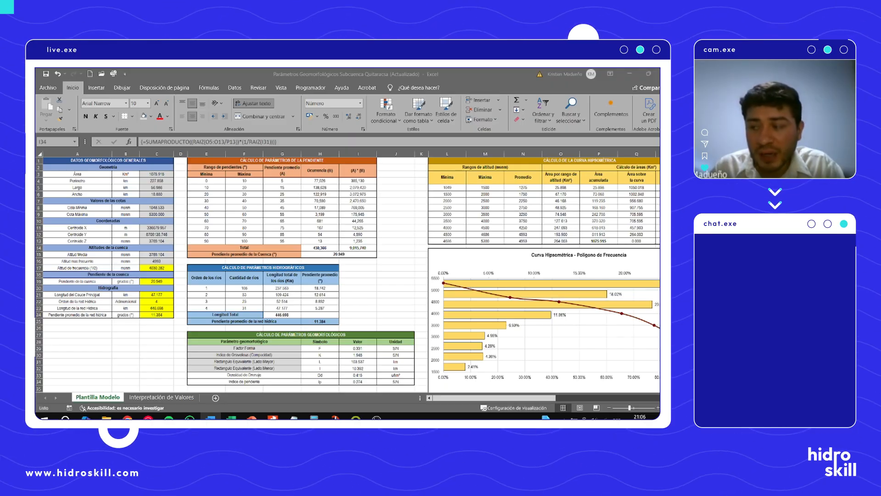
left_click(328, 361)
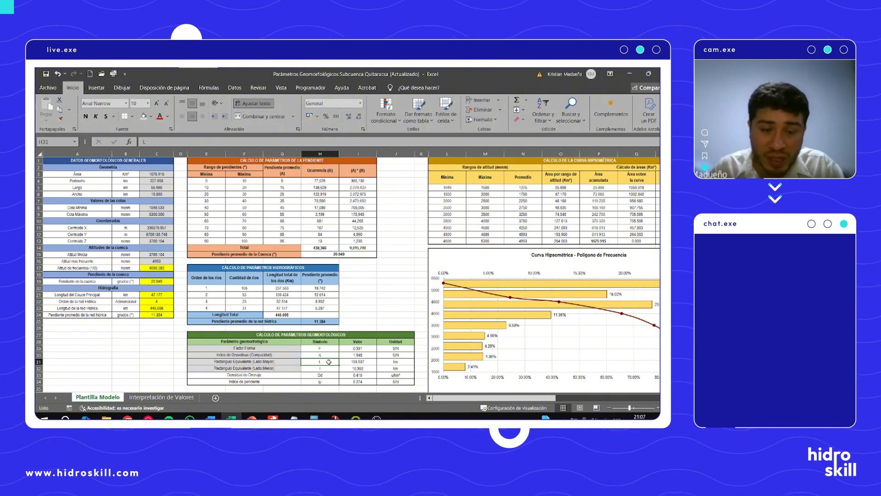
left_click(351, 383)
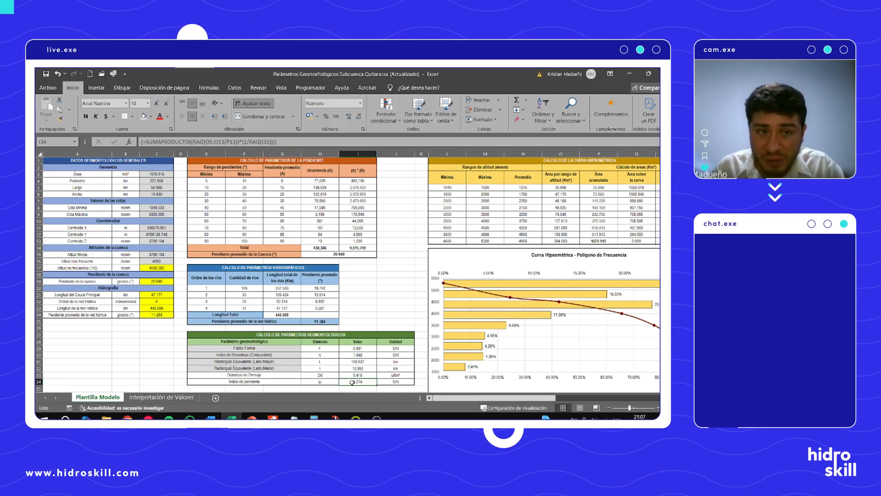
left_click(290, 141)
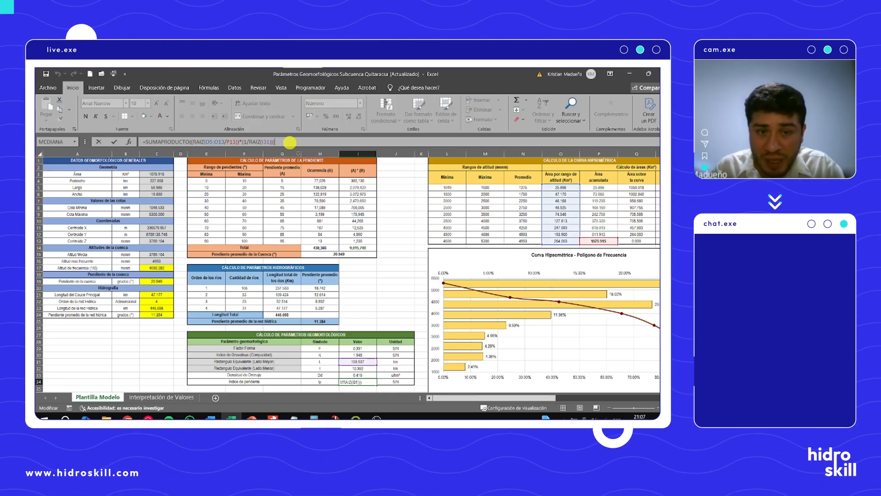
left_click(377, 278)
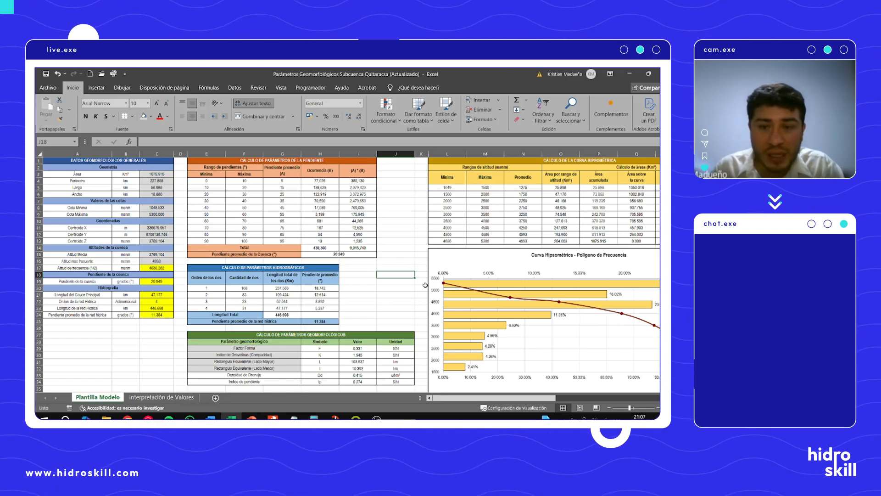
Step: Review the area calculation section and the minimum and maximum altitude ranges in the hypsometric curve table
left_click_drag(487, 397, 538, 395)
left_click(377, 221)
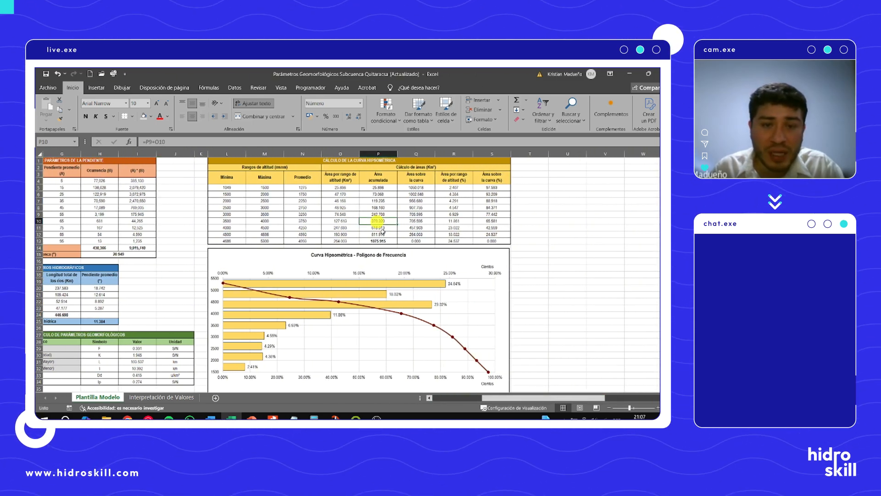
left_click(346, 168)
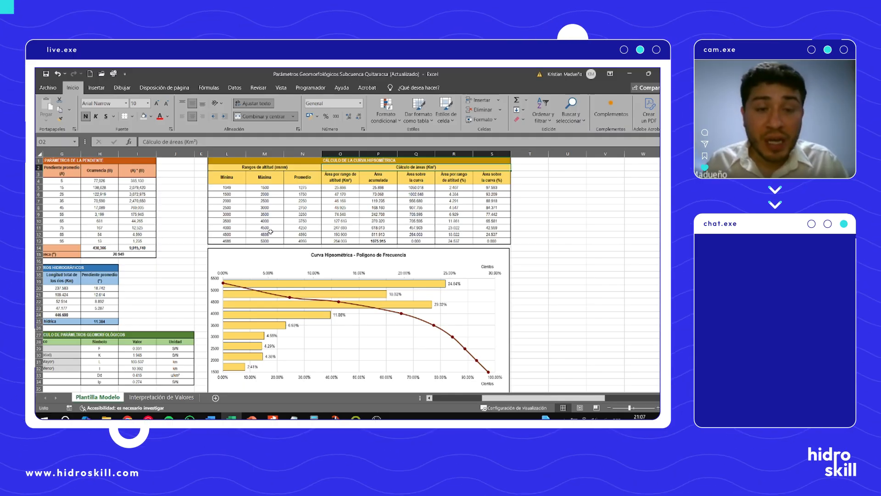
left_click_drag(234, 188, 266, 238)
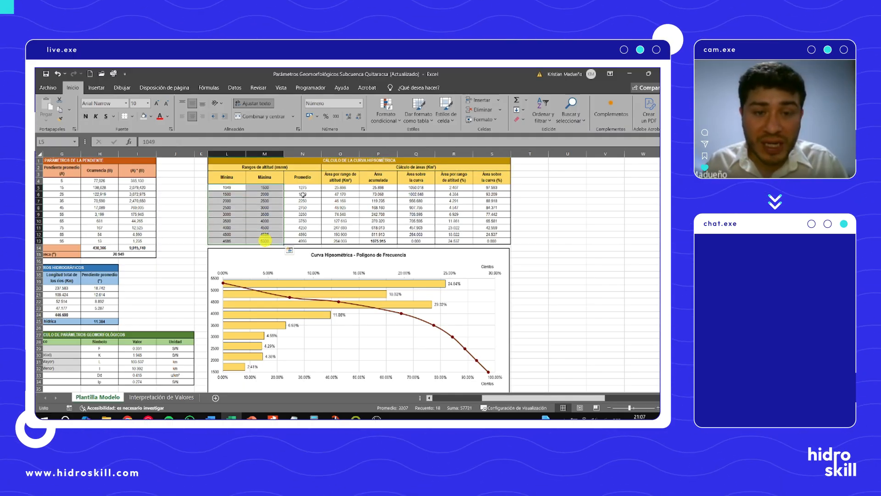
Step: Check how the Promedio column averages each range's minimum and maximum altitude in the hypsometric curve table
left_click(302, 188)
left_click(205, 143)
left_click(299, 200)
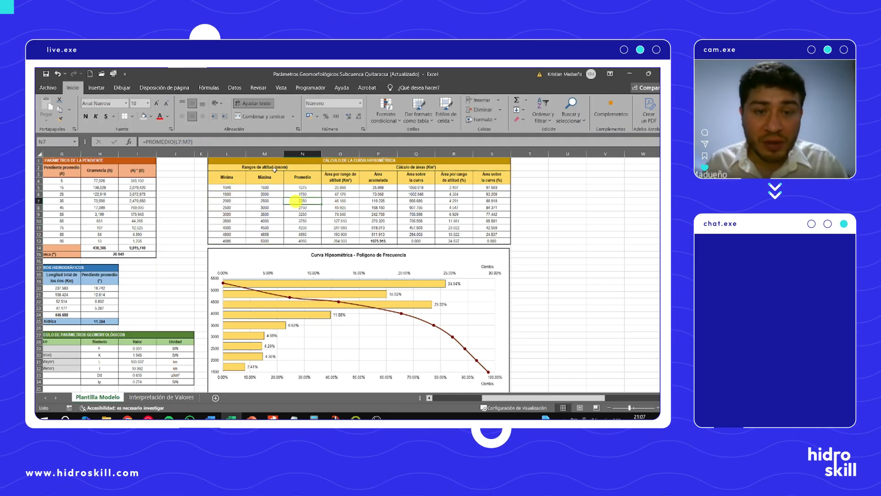
left_click(221, 141)
left_click(302, 215)
left_click(231, 202)
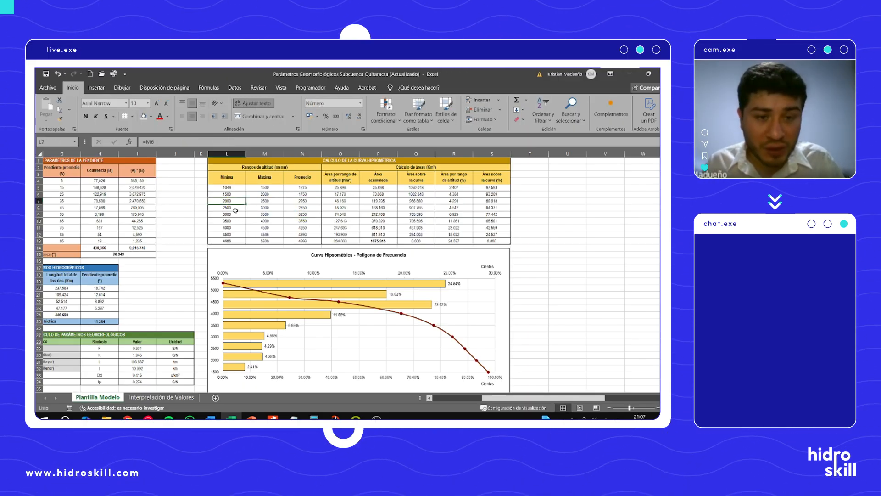
left_click(266, 202)
left_click(296, 200)
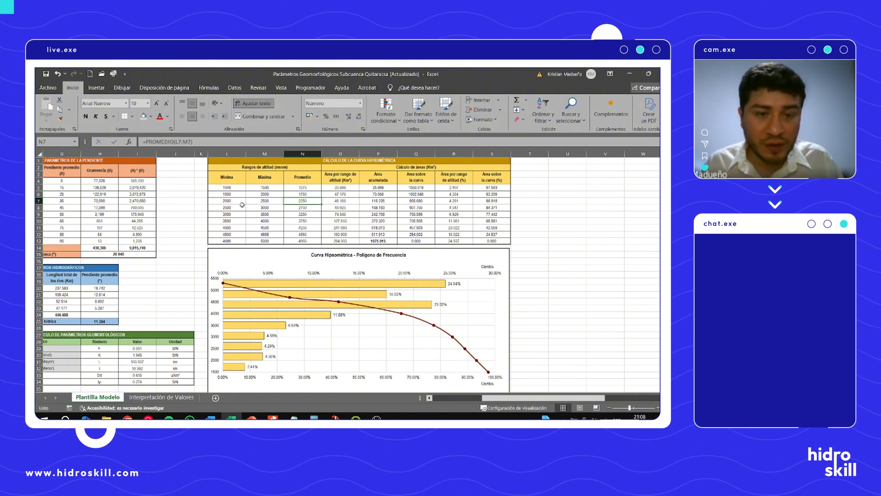
Step: Compare the altitude ranges with their areas per range and review the calculated cumulative, above-curve and percentage area columns
left_click(348, 208)
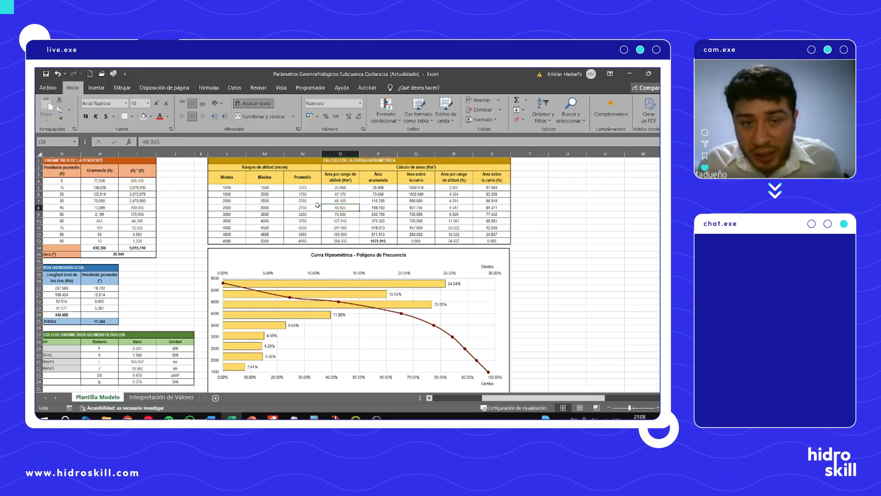
left_click_drag(227, 188, 260, 241)
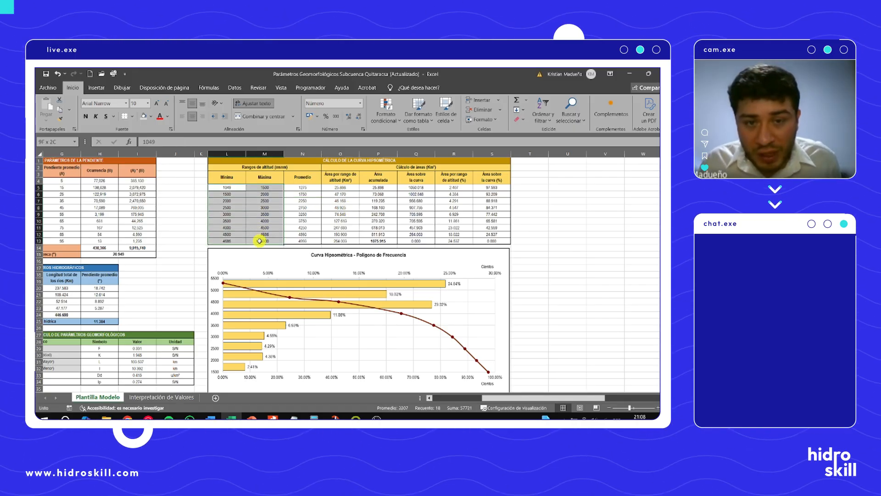
left_click_drag(343, 188, 340, 241)
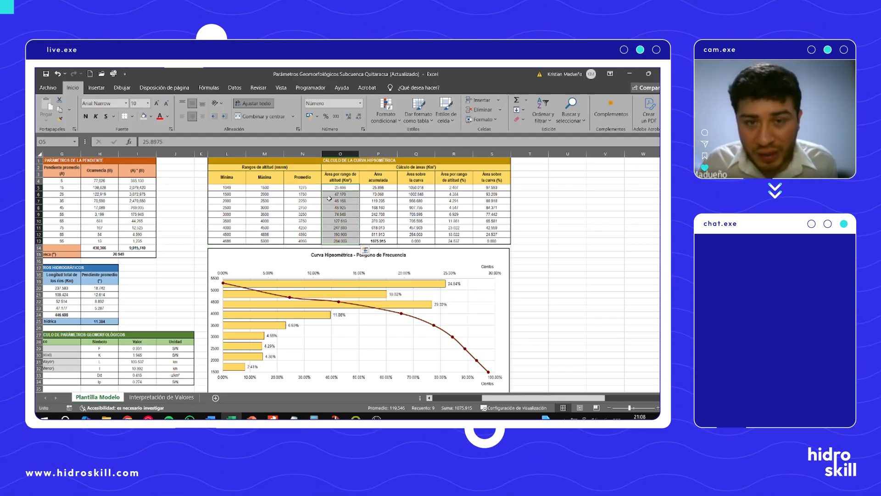
left_click_drag(370, 190, 486, 243)
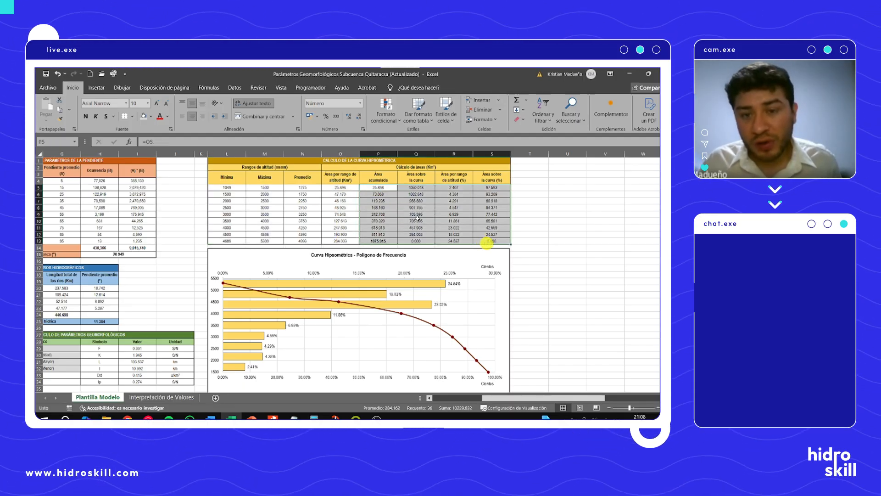
left_click(416, 221)
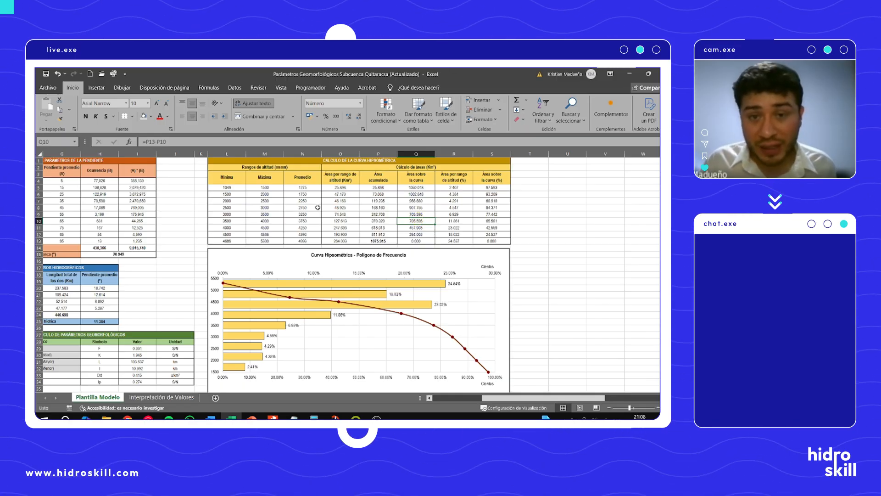
Step: Check how the Área acumulada column adds each range's area to the preceding cumulative area, from the first to the last altitude range
left_click(350, 202)
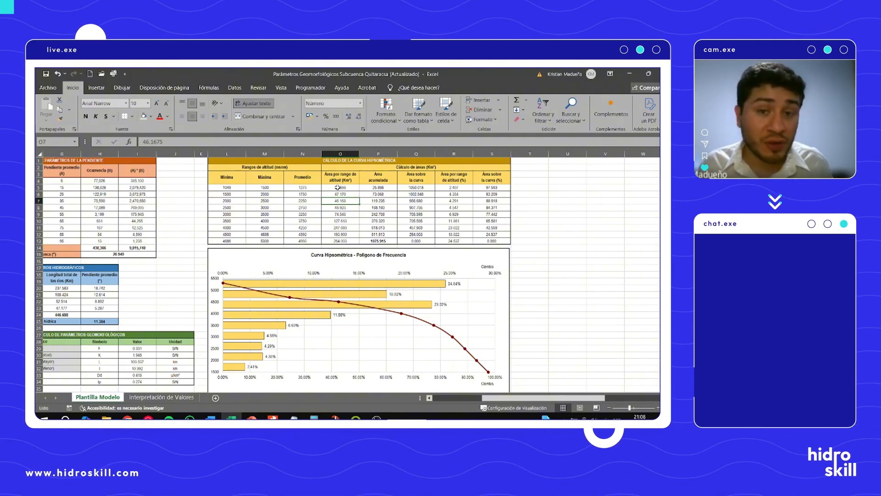
left_click(377, 188)
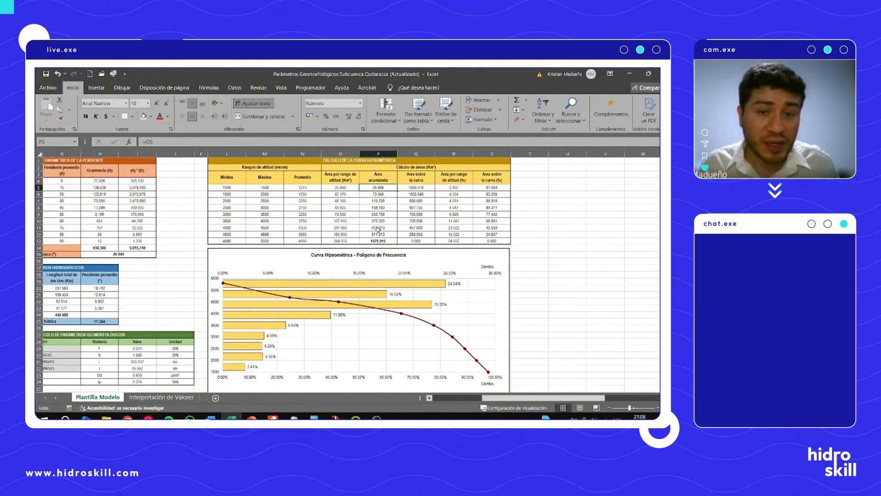
left_click(371, 195)
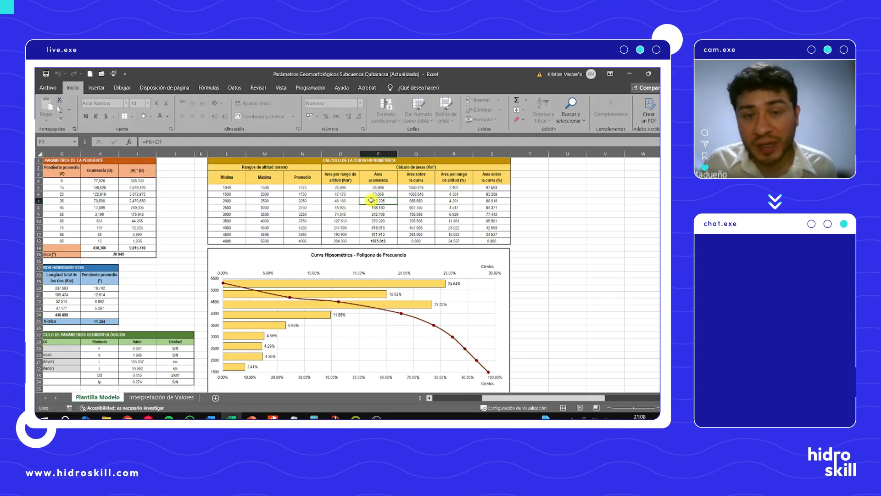
left_click(368, 200)
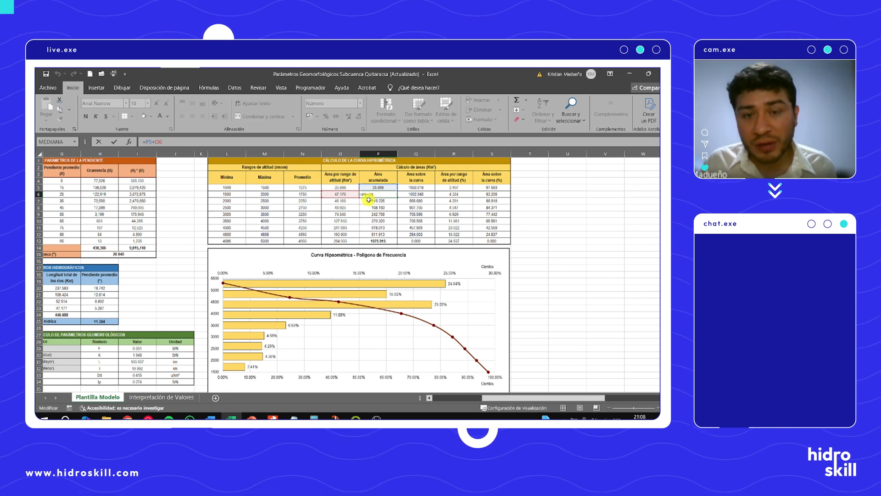
left_click(377, 240)
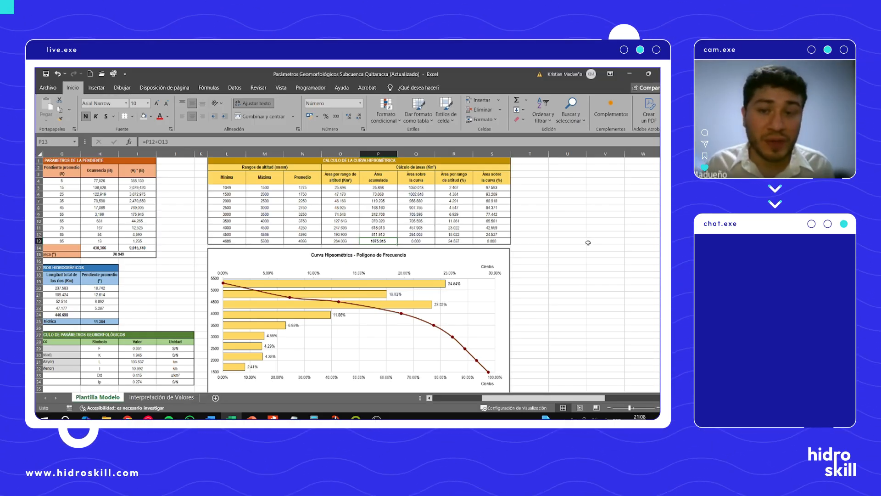
Step: Examine the first range's Área sobre la curva formula, =P13-P5, and the cumulative areas it references, leaving it unedited
left_click(420, 187)
type("=P13-P5")
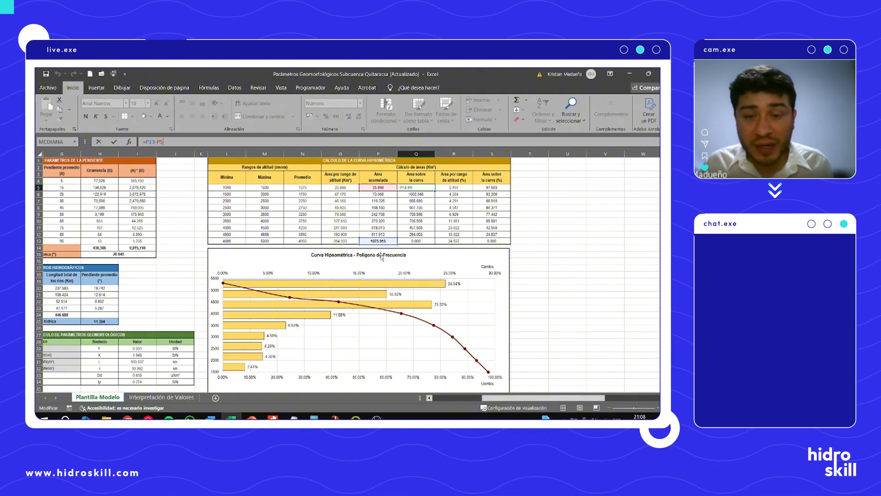
left_click(415, 201)
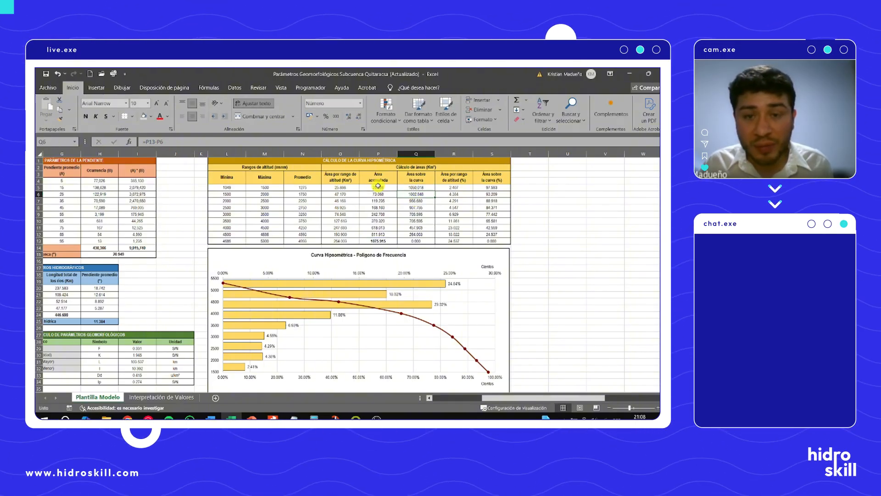
left_click(378, 187)
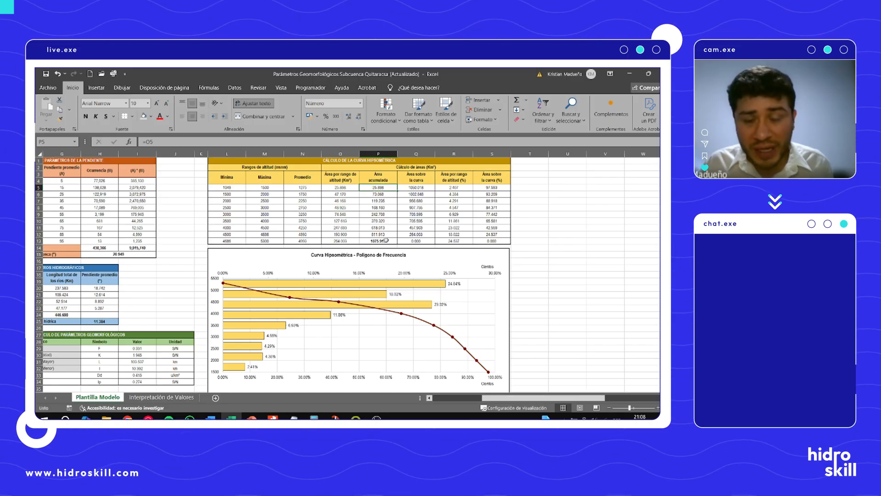
key("Right")
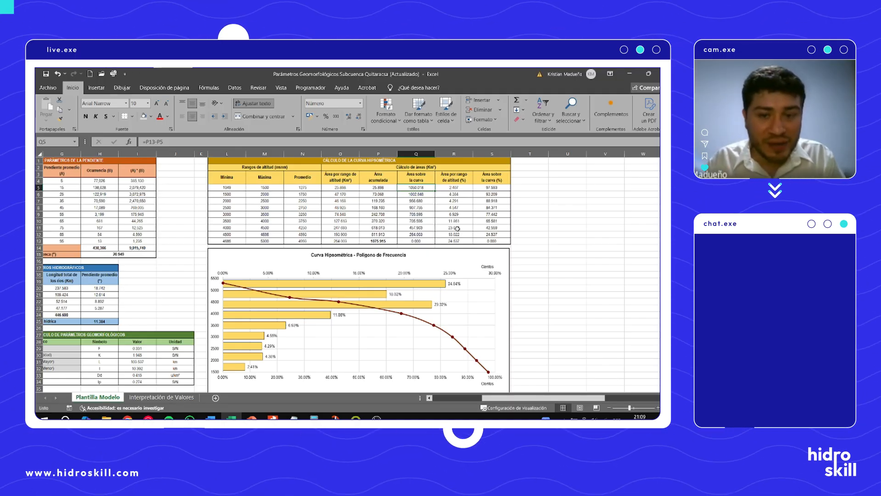
left_click(164, 143)
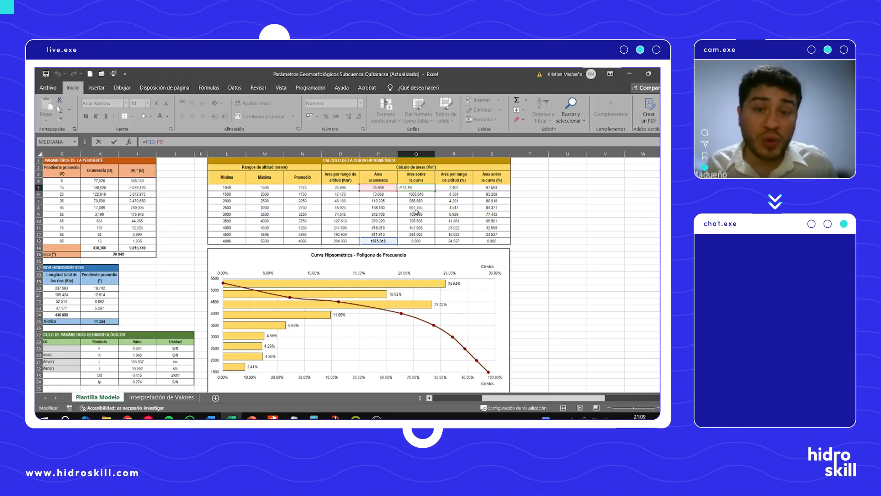
Step: Compare the Área sobre la curva formulas in rows 9, 10 and 12 with the cumulative areas they subtract, leaving them unchanged
left_click(416, 212)
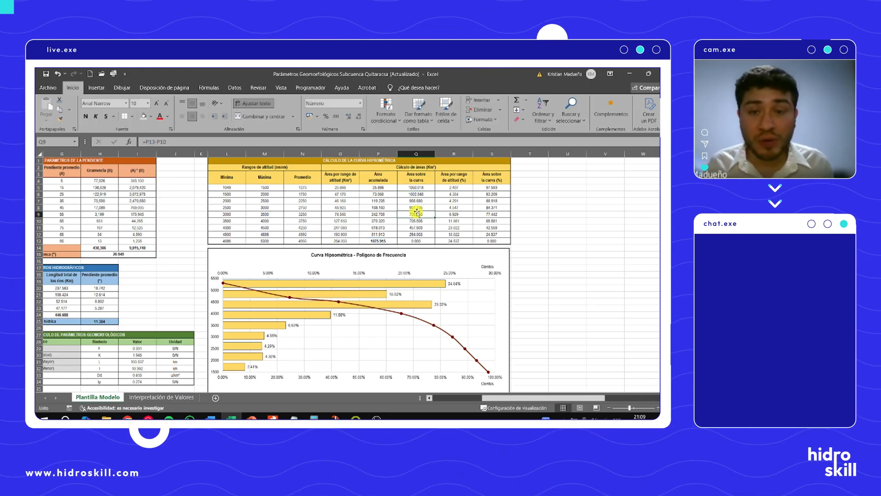
left_click(215, 141)
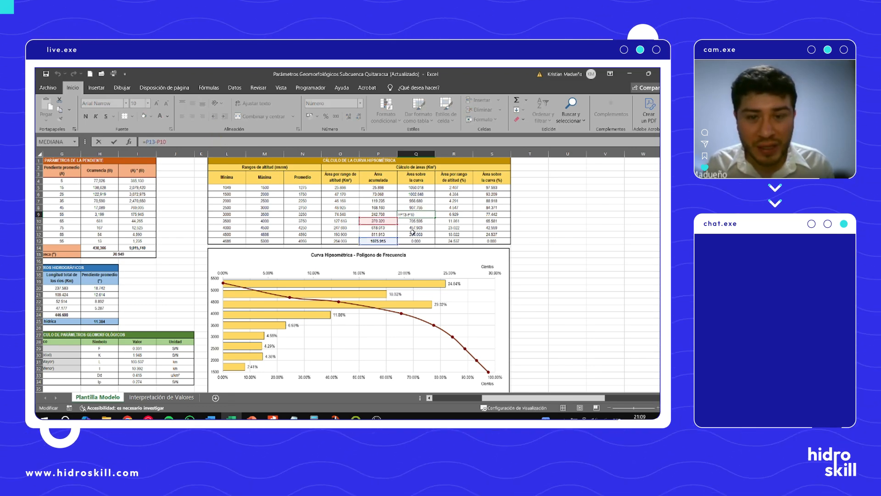
key("Return")
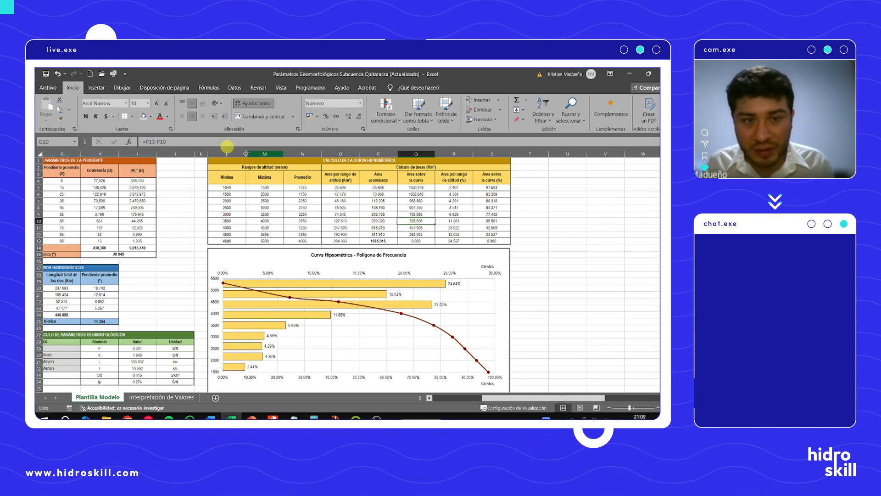
left_click(228, 142)
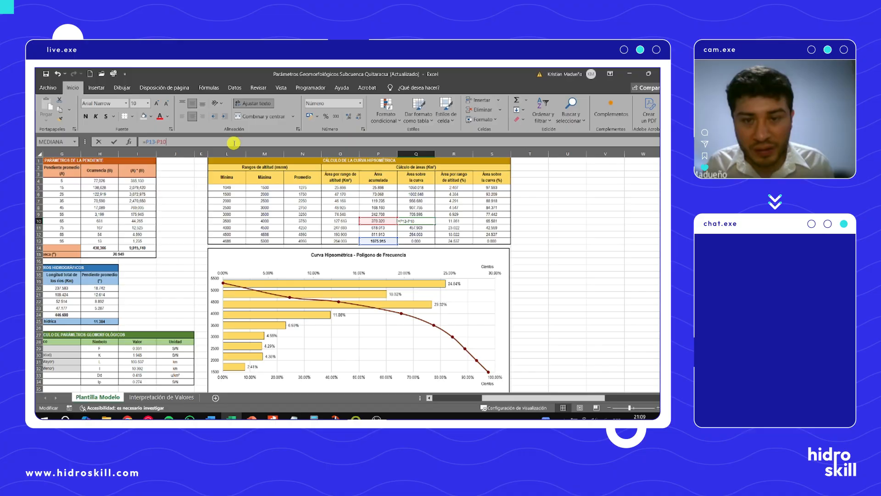
left_click(415, 234)
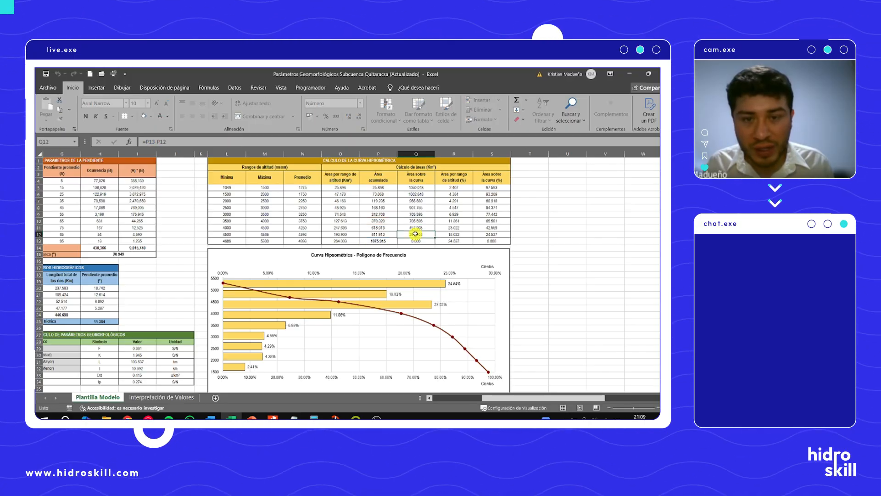
left_click(387, 221)
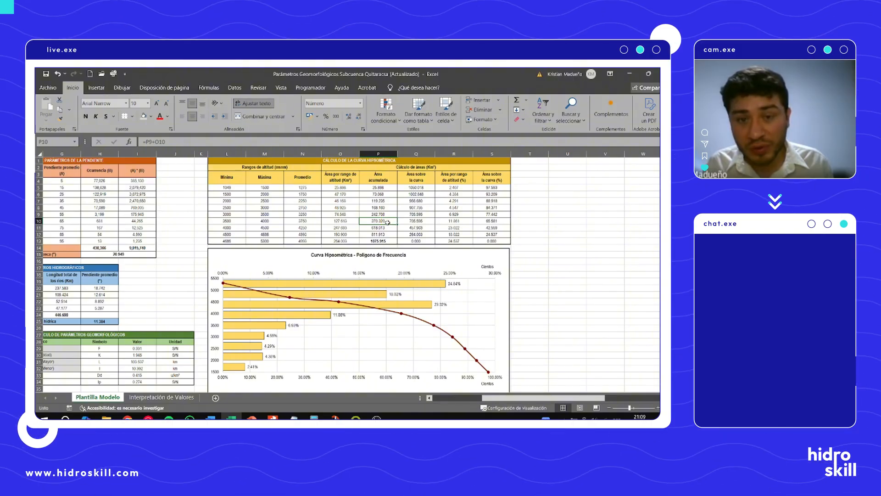
Step: Inspect the formulas behind the Área sobre la curva values and the first Área por rango de altitud (%) cell, R5
left_click_drag(416, 222, 413, 213)
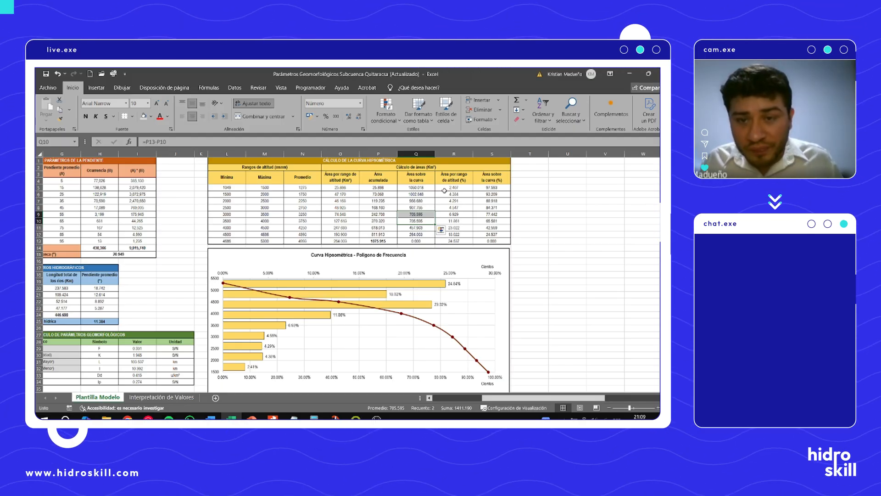
left_click(444, 188)
left_click(225, 141)
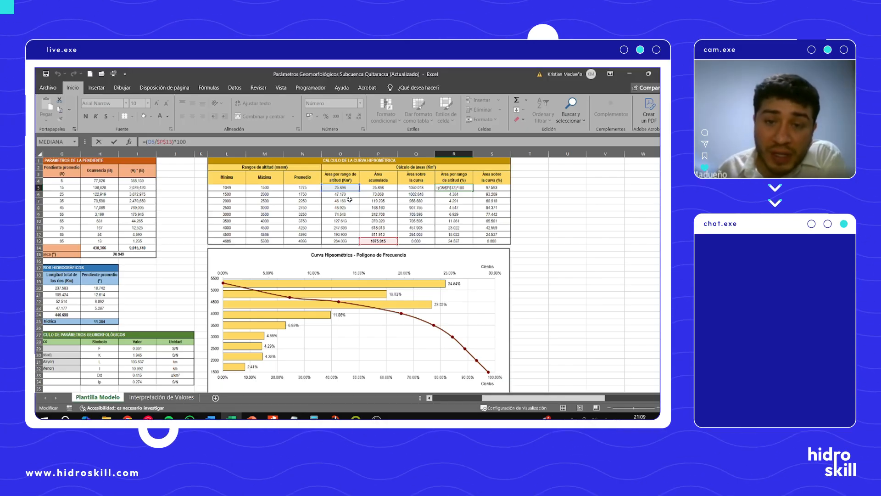
left_click(453, 188)
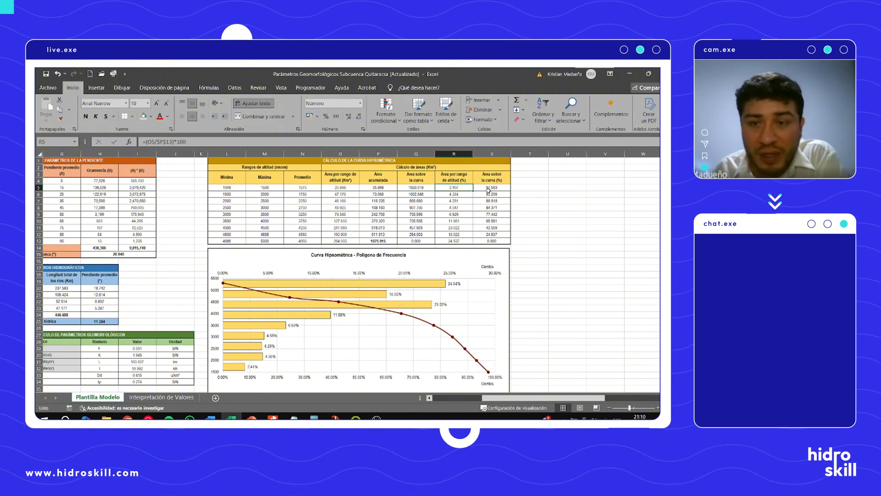
Step: Check the formulas in the Área sobre la curva (%) column, going through the first rows and the last cell
key("Right")
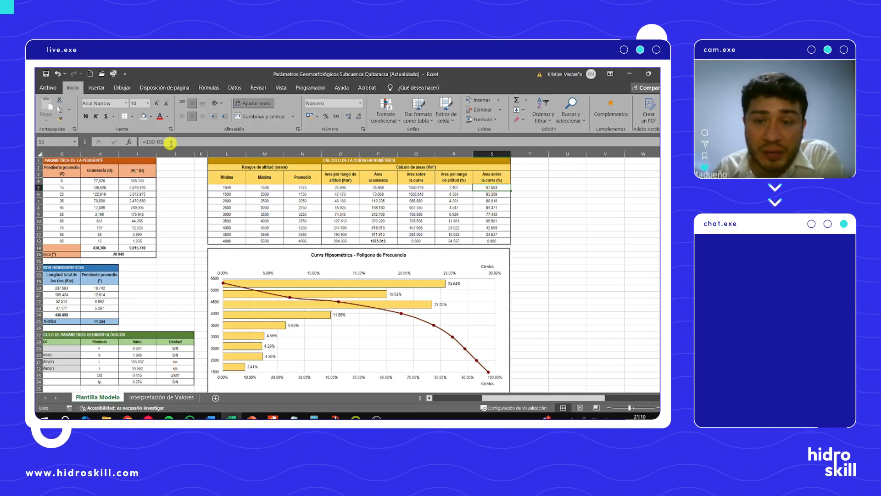
key("F2")
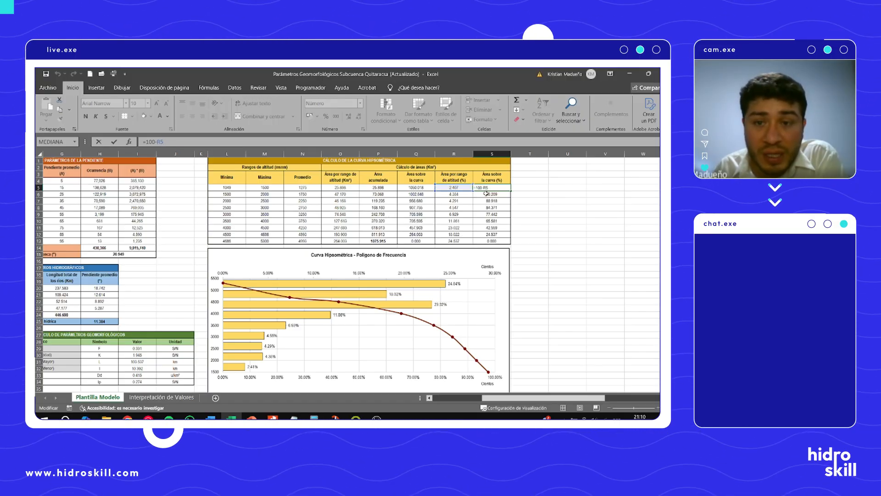
key("Return")
left_click(194, 142)
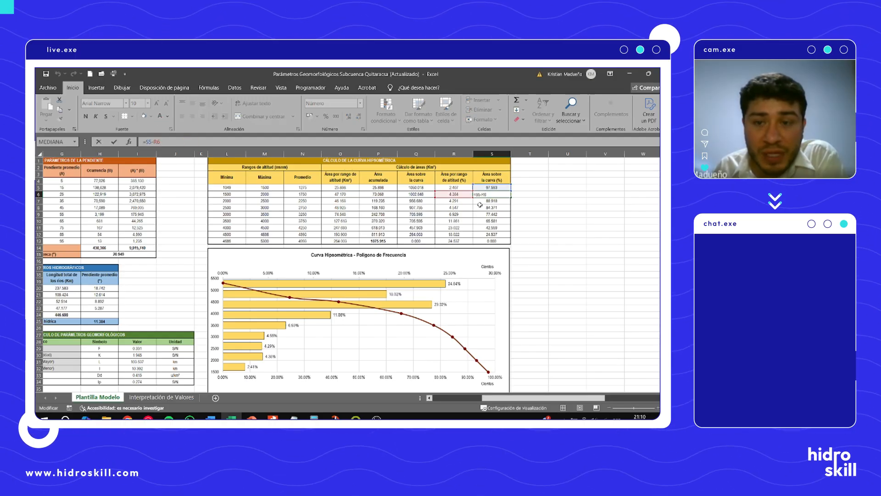
key("Return")
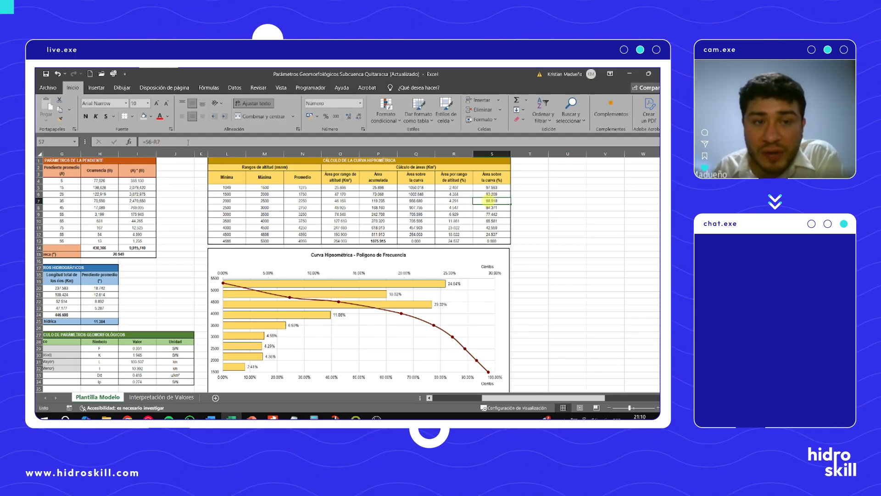
left_click(185, 139)
key("Return")
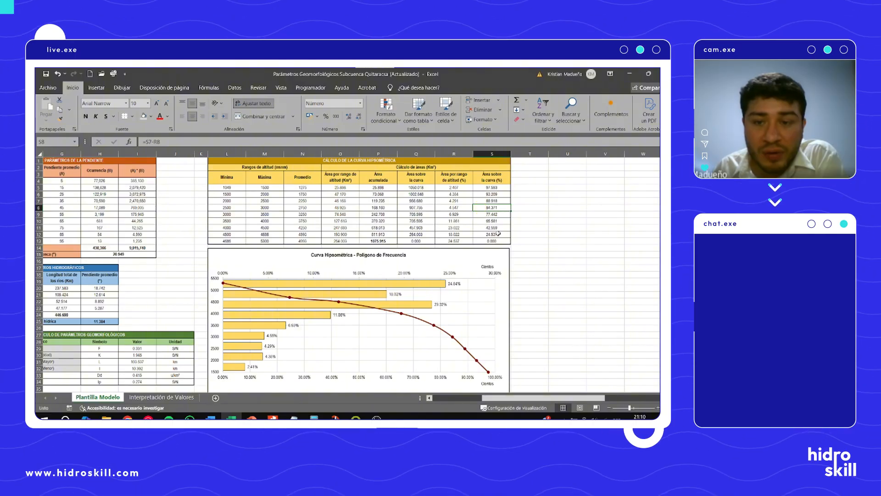
left_click(492, 241)
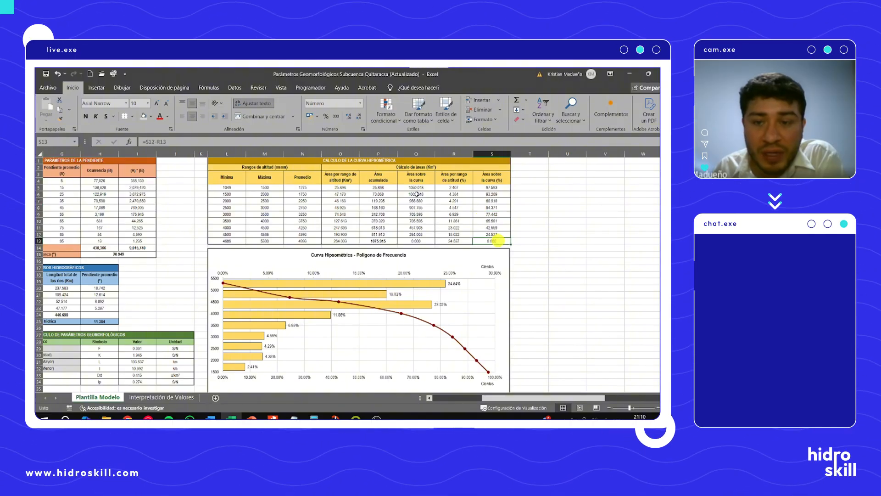
Step: Compare the percentage formulas in R9 and R13 with the closing formula in S13, and look over the chart below
left_click(455, 214)
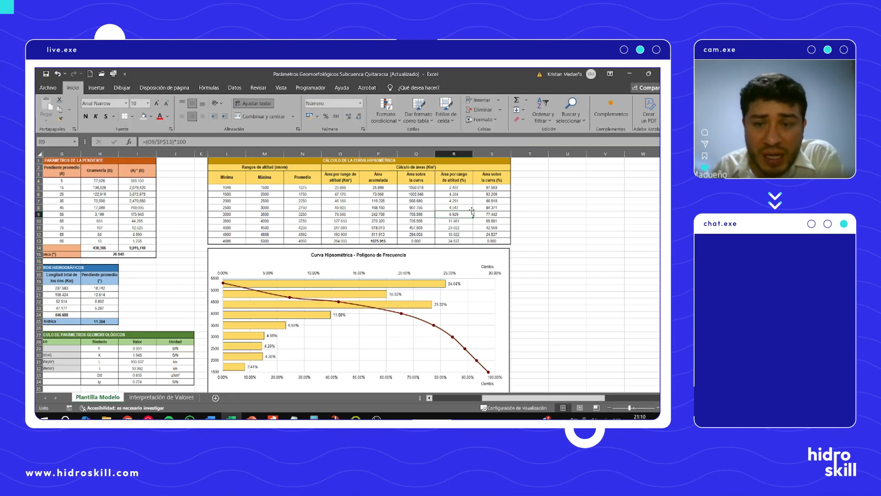
left_click(463, 240)
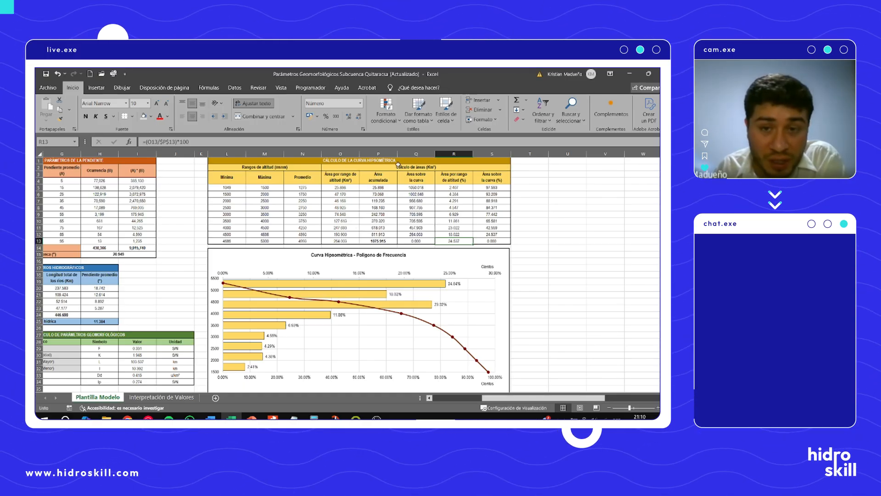
left_click(499, 241)
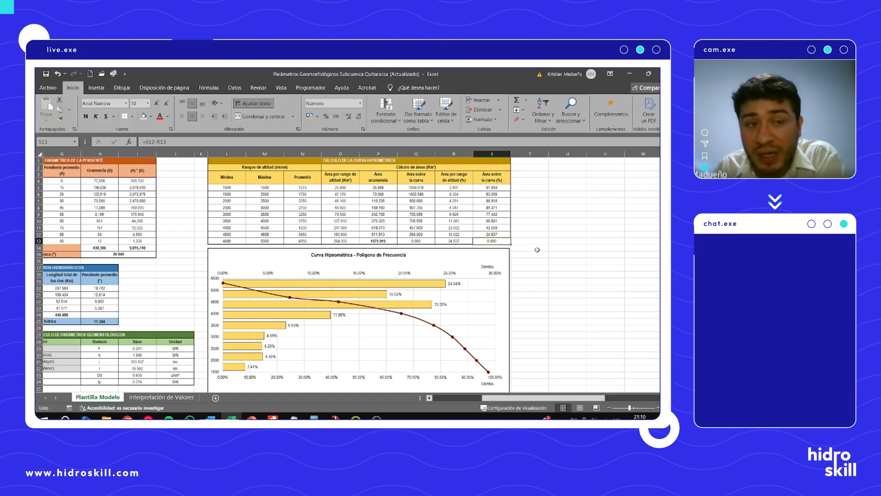
left_click(541, 260)
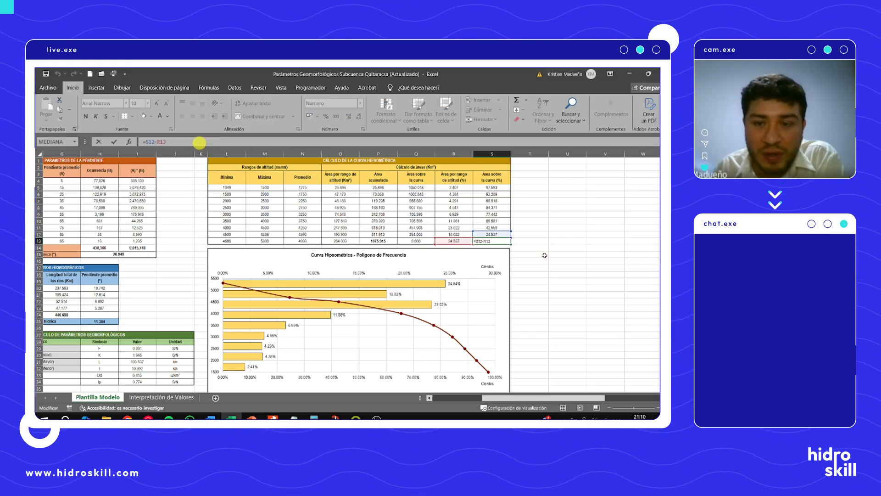
left_click(533, 255)
scroll(518, 249, "down", 2)
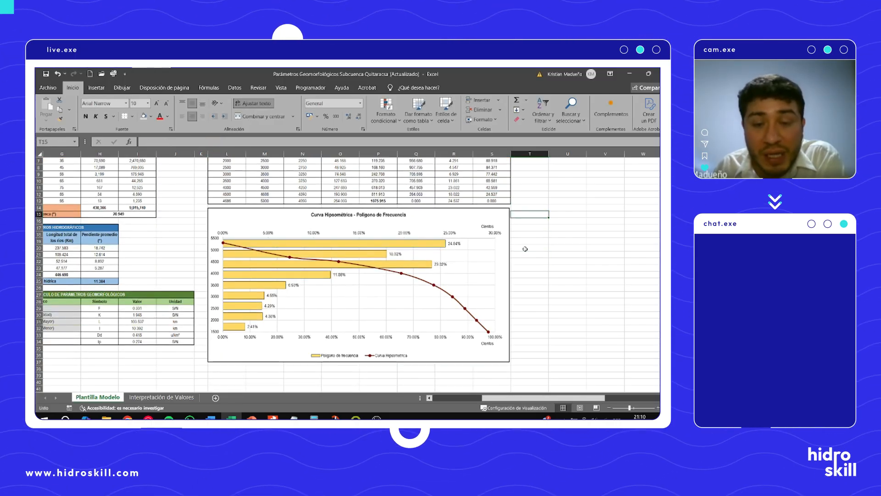
scroll(525, 249, "up", 2)
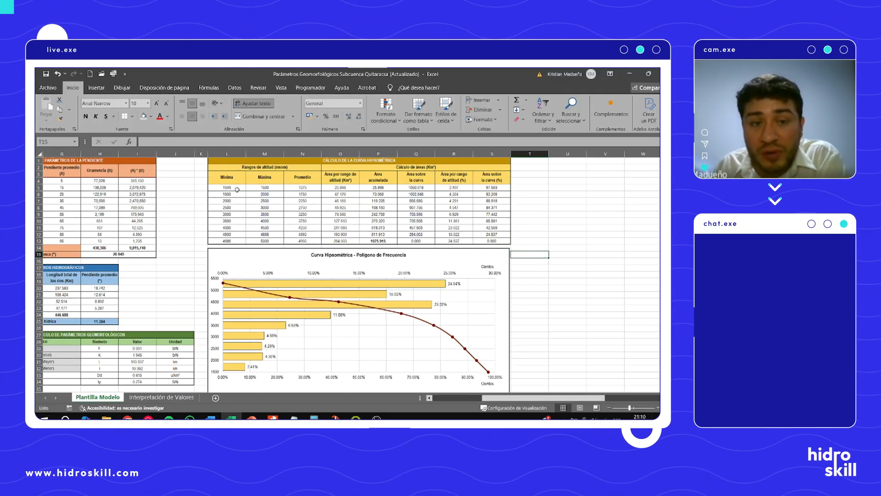
Step: Shade the Mínima and Máxima altitude cells L5:M13 and the Área por rango de altitud (Km²) cells O5:O13 with grey fill
left_click_drag(227, 188, 265, 241)
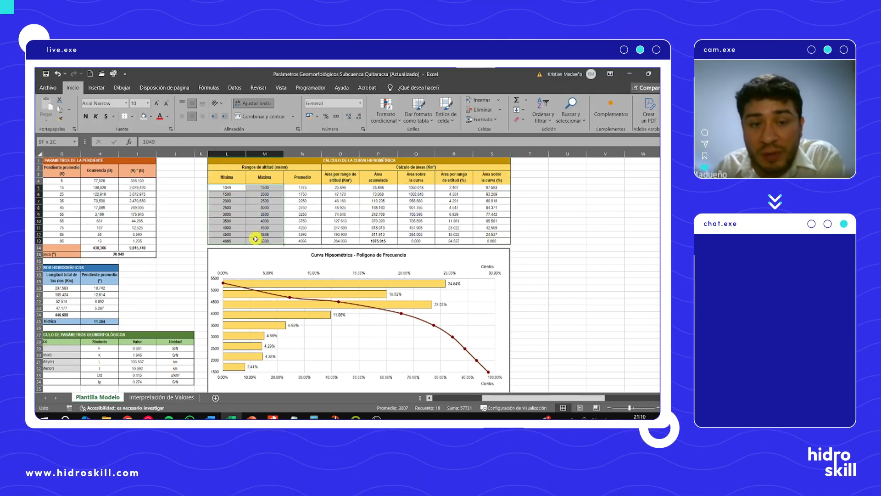
left_click(144, 116)
left_click(234, 214)
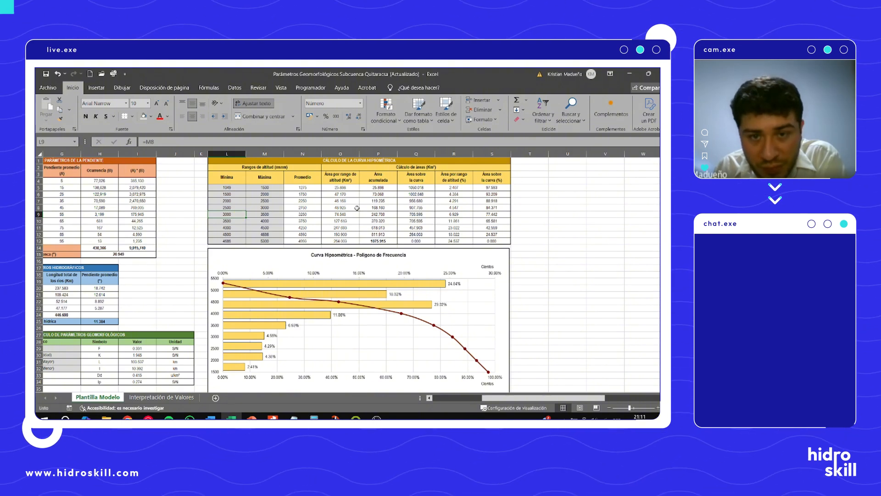
left_click_drag(340, 188, 340, 242)
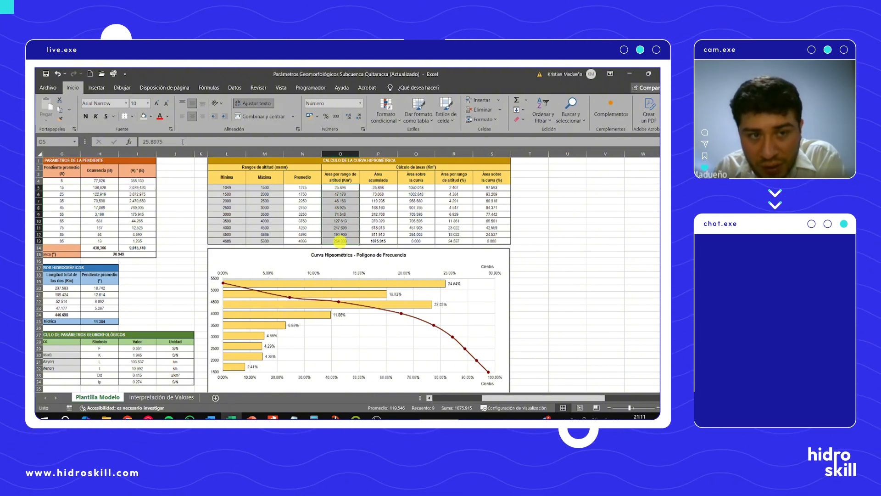
left_click_drag(226, 208, 259, 215)
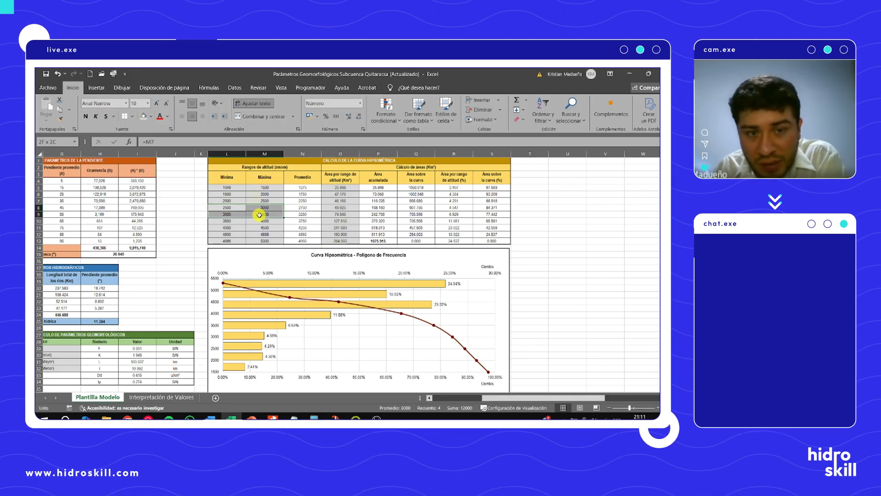
left_click_drag(340, 187, 340, 228)
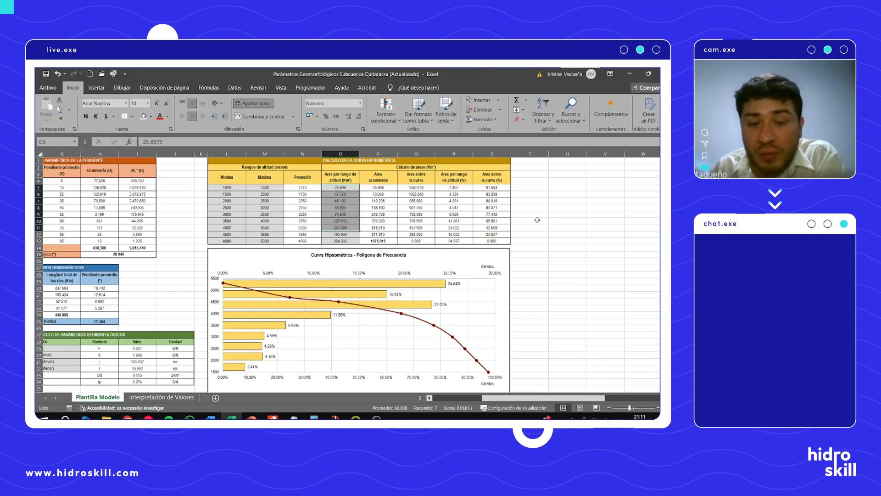
Step: Examine the Polígono de frecuencia bars, their source data, and how they relate to the minimum and maximum altitude ranges
scroll(537, 220, "down", 1)
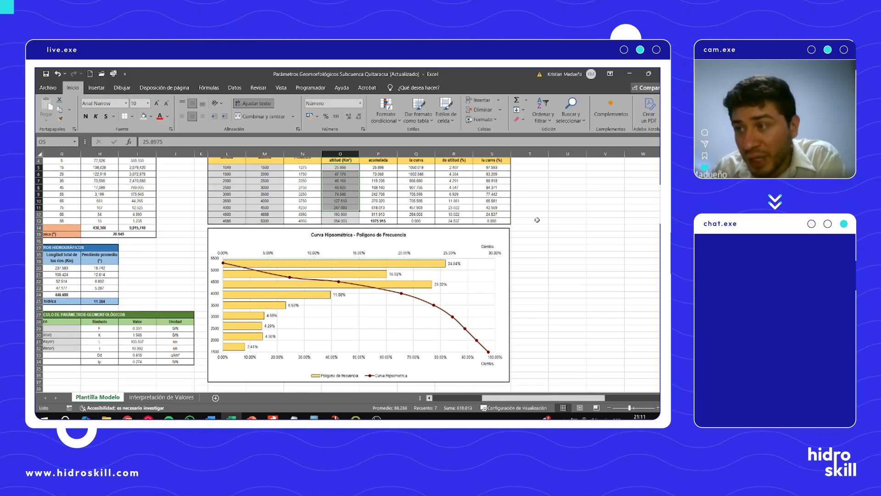
left_click(537, 220)
left_click(375, 262)
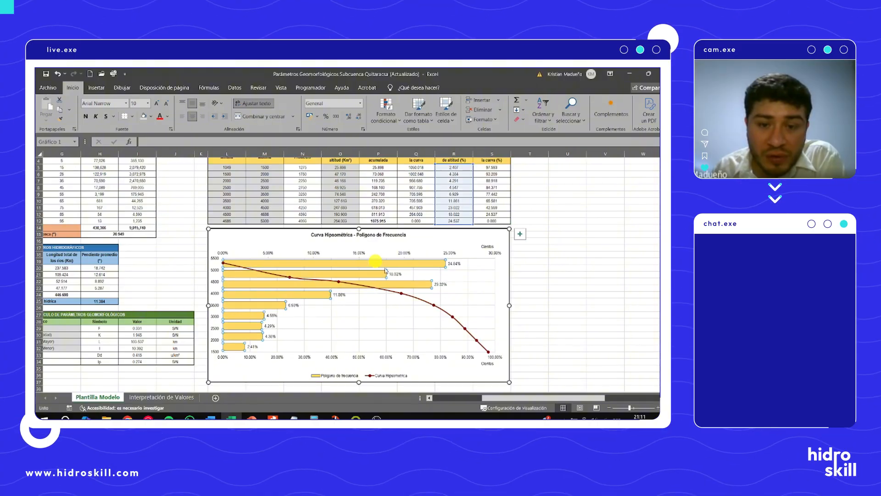
scroll(271, 335, "up", 1)
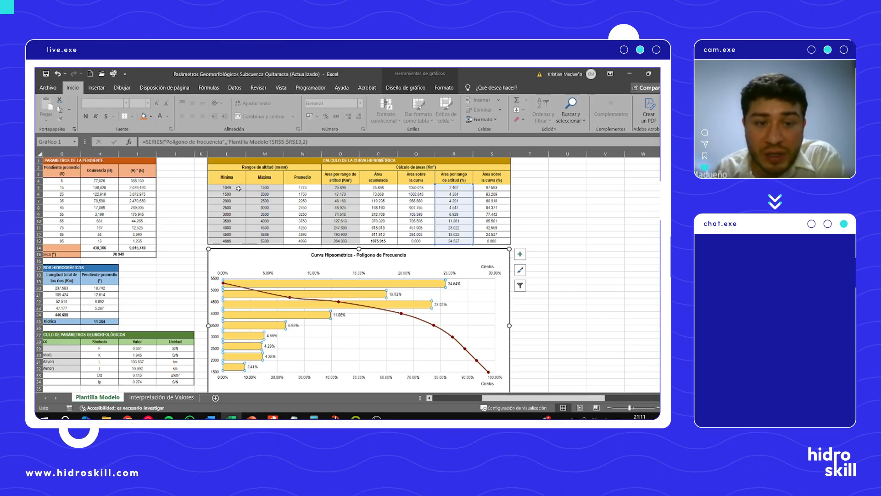
left_click_drag(226, 187, 226, 242)
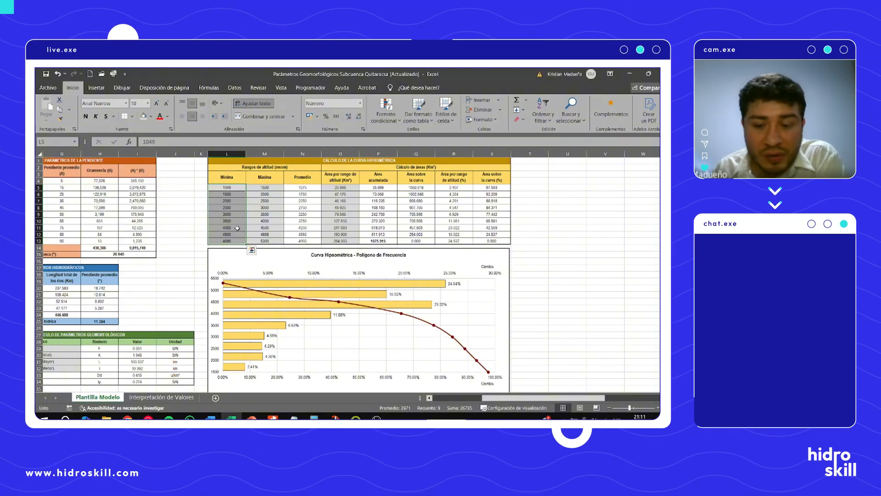
left_click(262, 201)
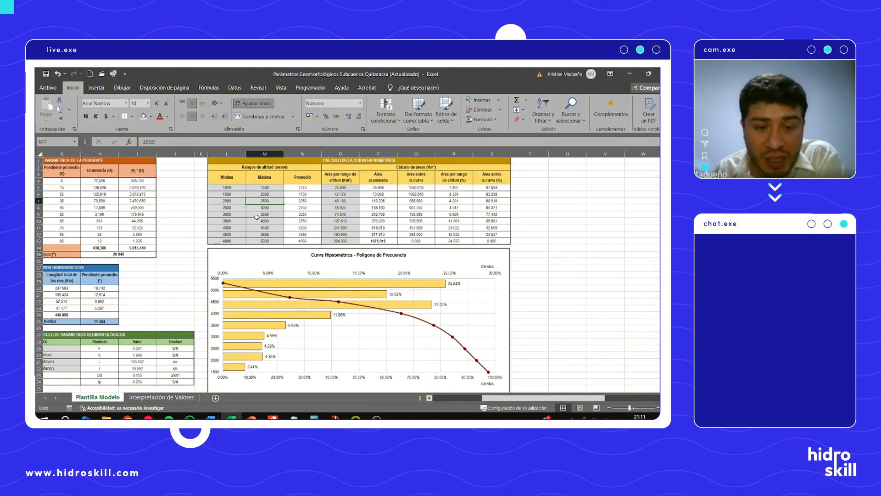
left_click(276, 284)
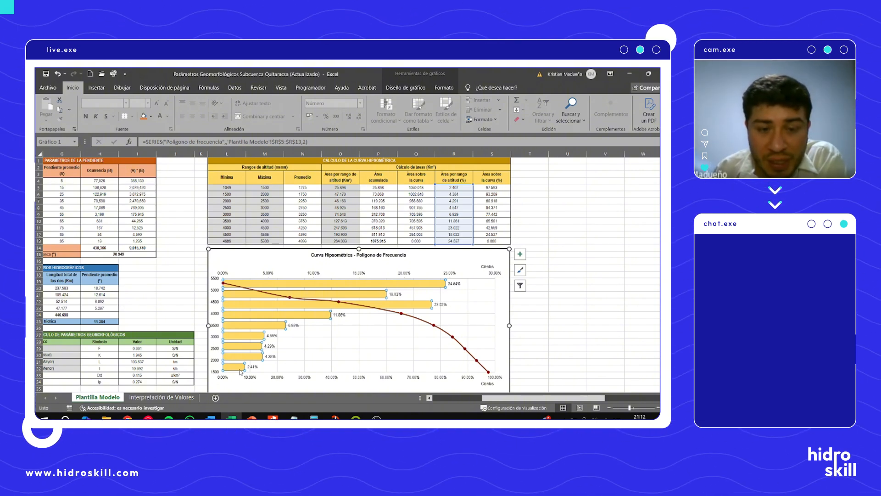
mouse_move(239, 370)
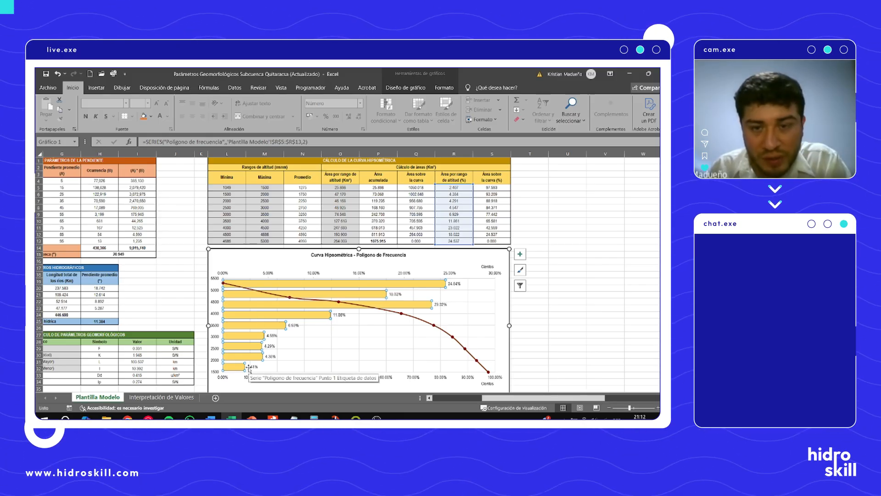
Step: Examine the Curva Hipsométrica series, its plotted points, and its source columns for maximum altitude and Área sobre la curva (%)
left_click(402, 315)
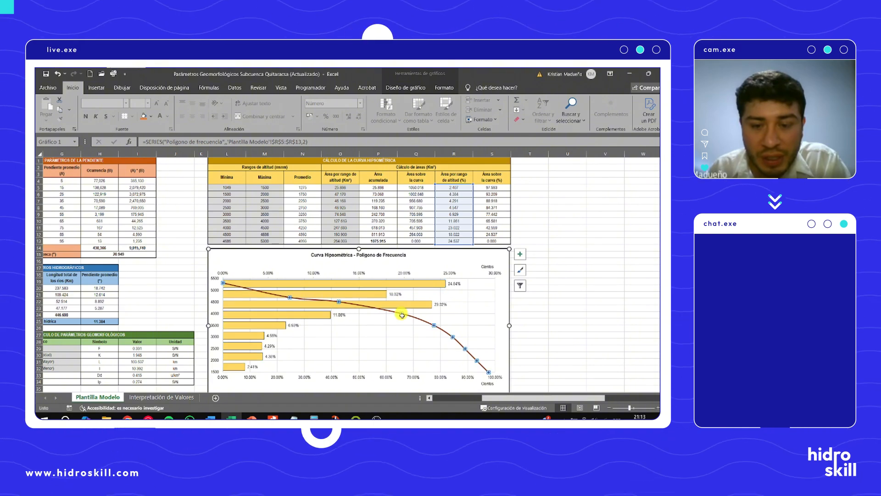
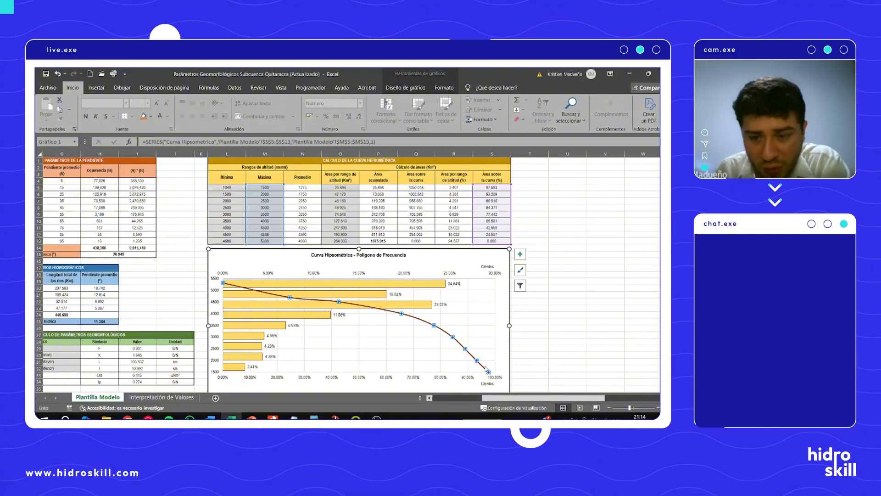
mouse_move(488, 370)
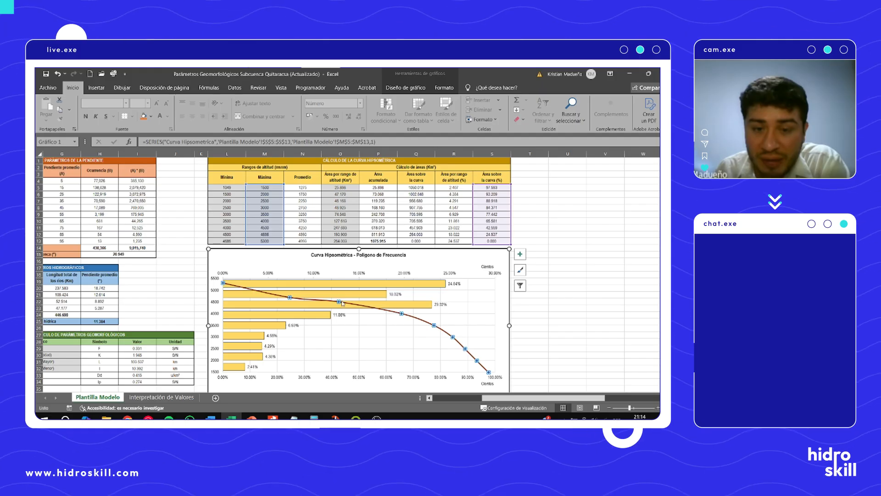
mouse_move(401, 313)
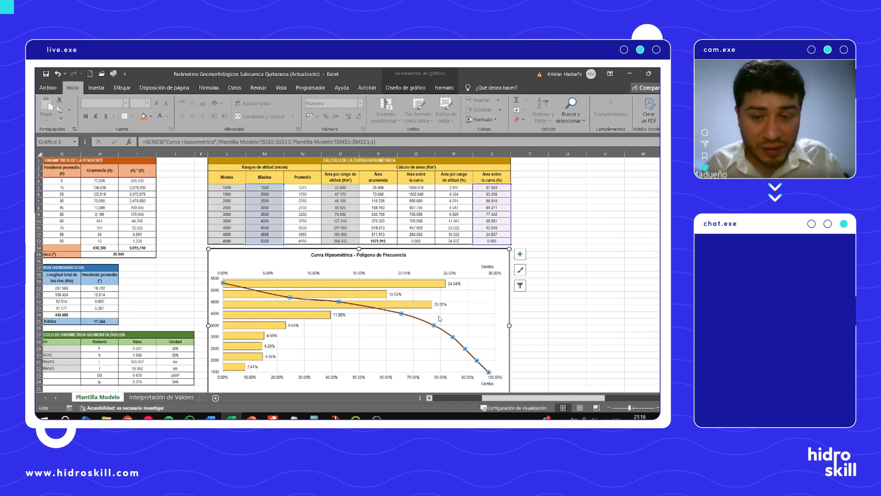
left_click(544, 336)
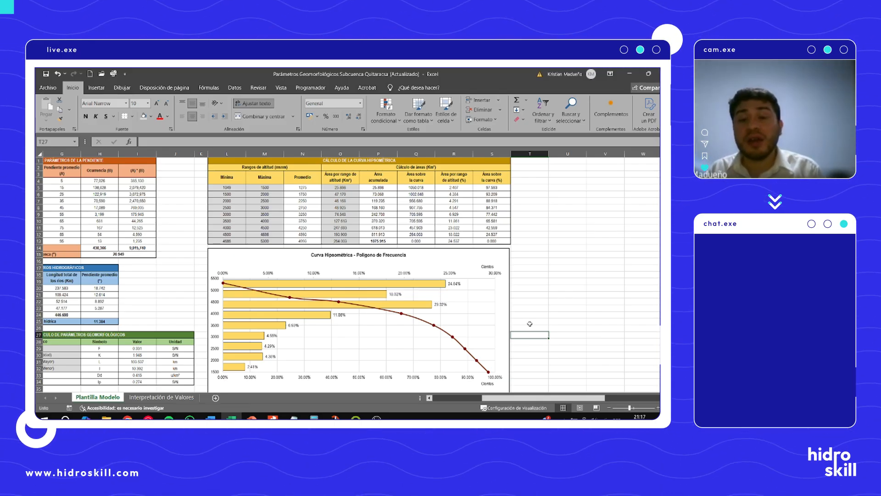
Step: Review the chart once more and return to the general data, slope and river network tables of the sheet
left_click(541, 315)
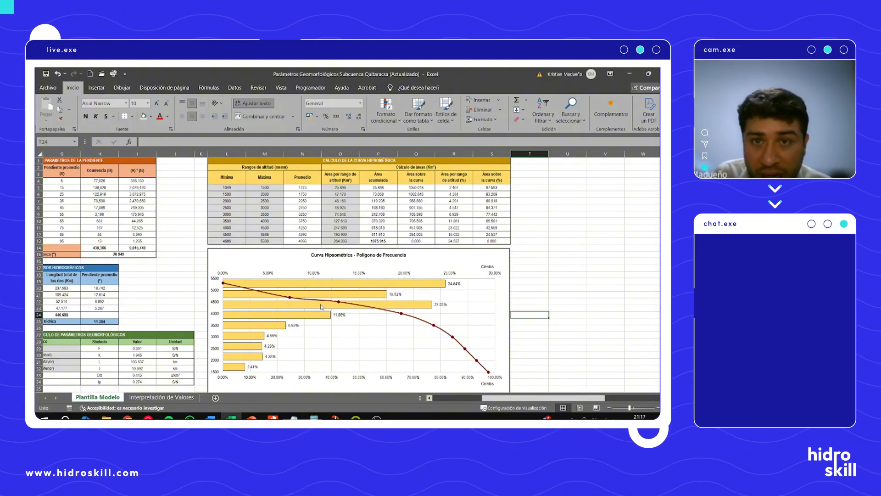
mouse_move(321, 307)
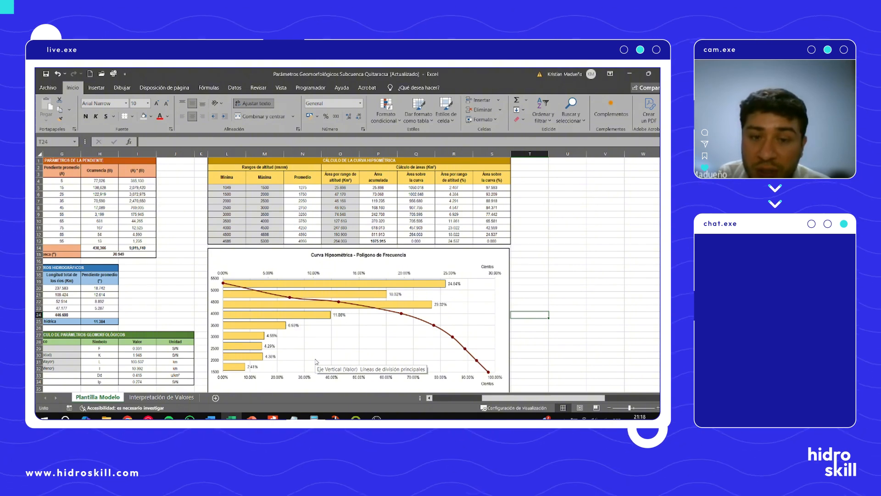
left_click_drag(498, 395, 417, 397)
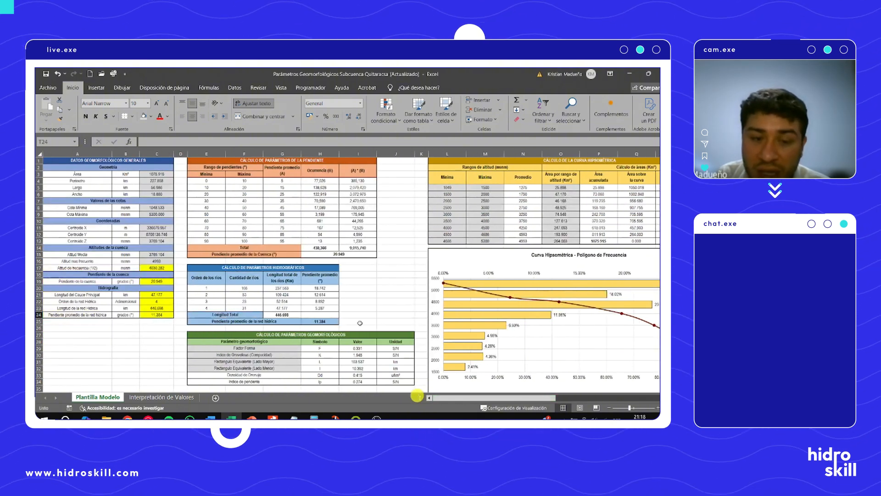
Step: Open the Interpretación de Valores sheet and examine the Factor Forma ranges alongside the subbasin relief image
left_click(173, 398)
left_click(257, 351)
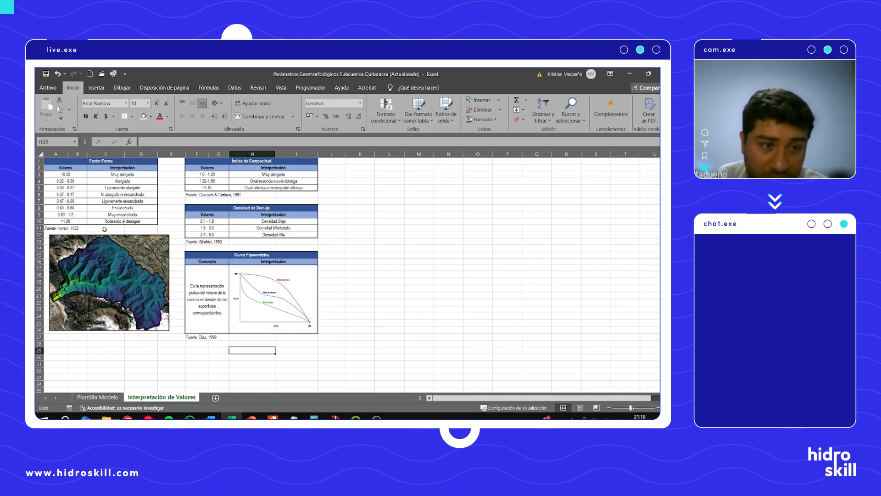
left_click(130, 214)
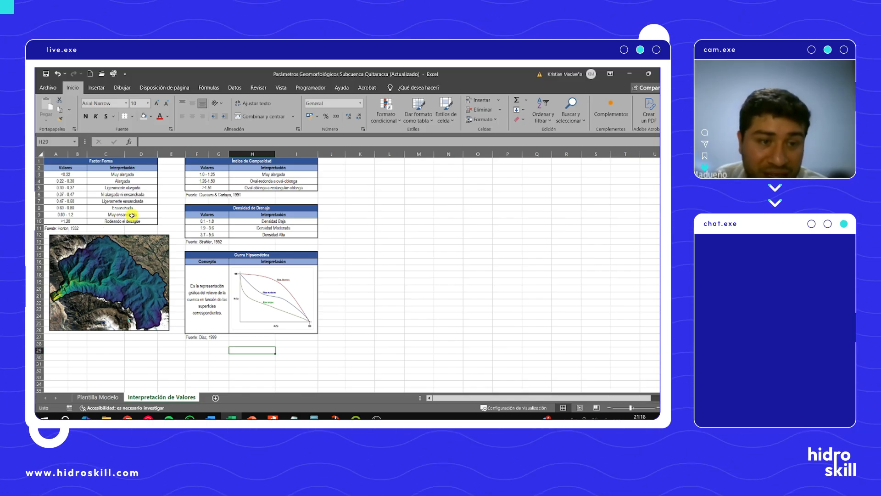
left_click(123, 180)
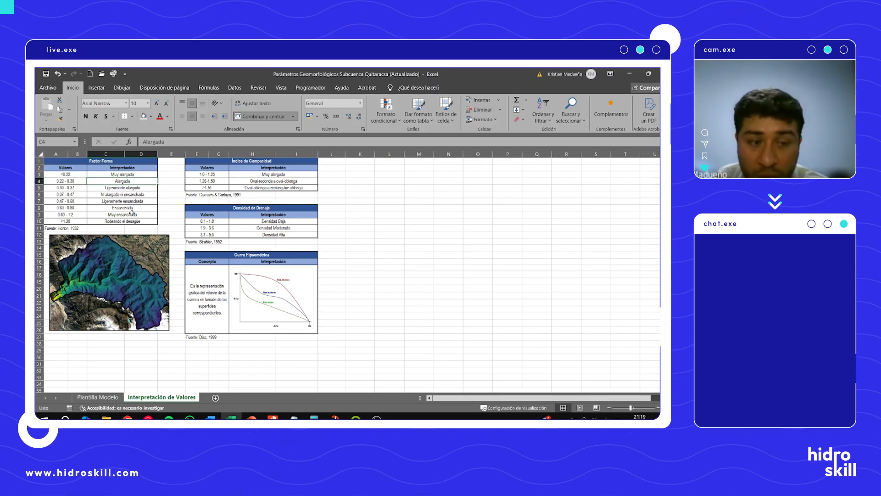
left_click(130, 251)
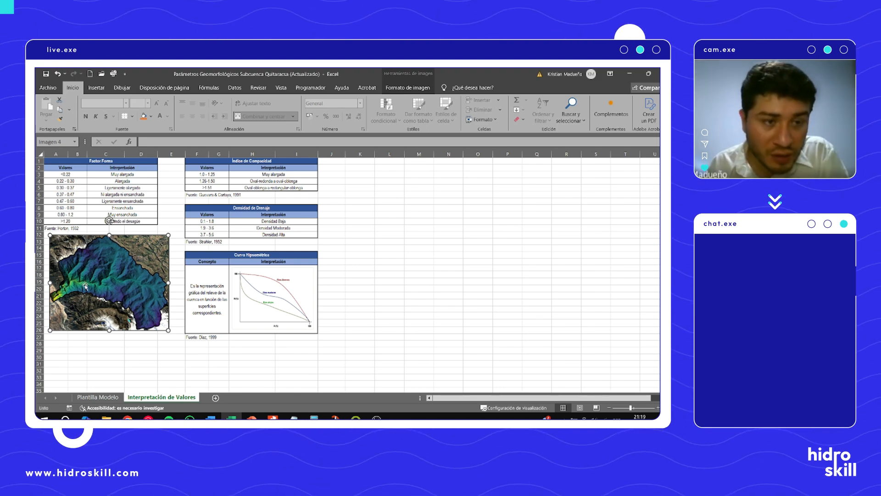
left_click(131, 357)
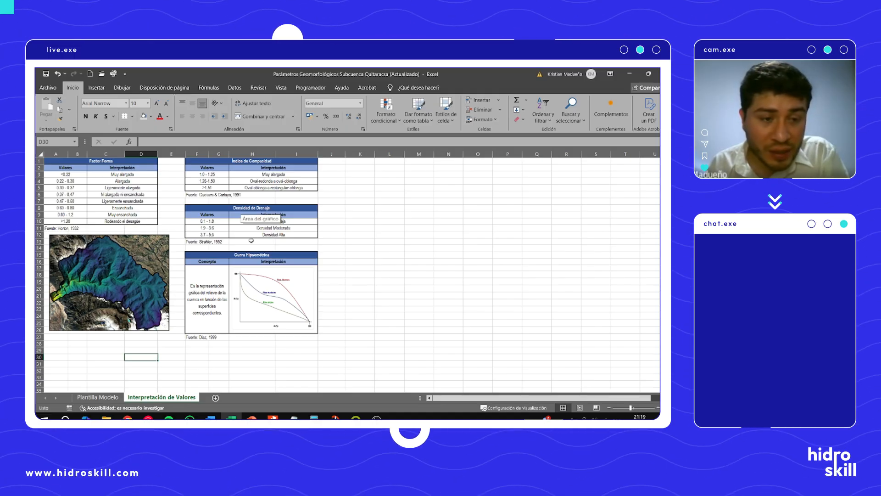
left_click(148, 296)
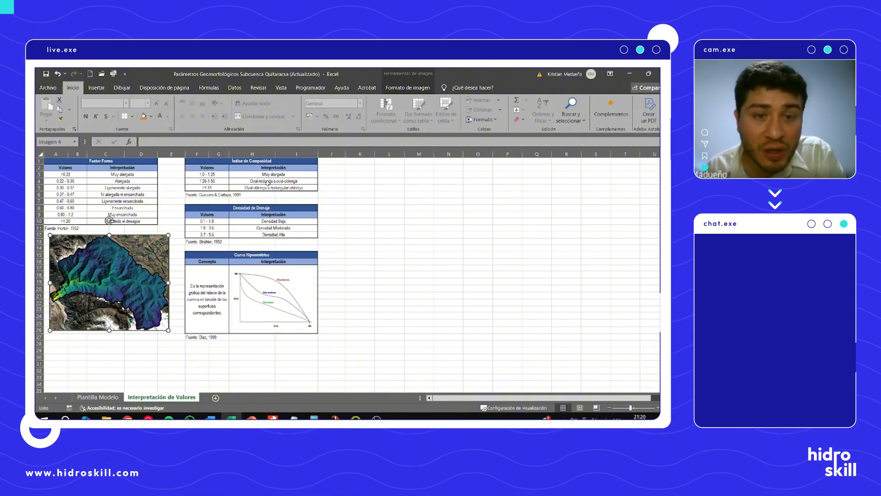
Step: Review the Índice de Compacidad interpretations, including Oval-redonda a oval-oblonga and Oval-oblonga a rectangular-oblonga
left_click(273, 182)
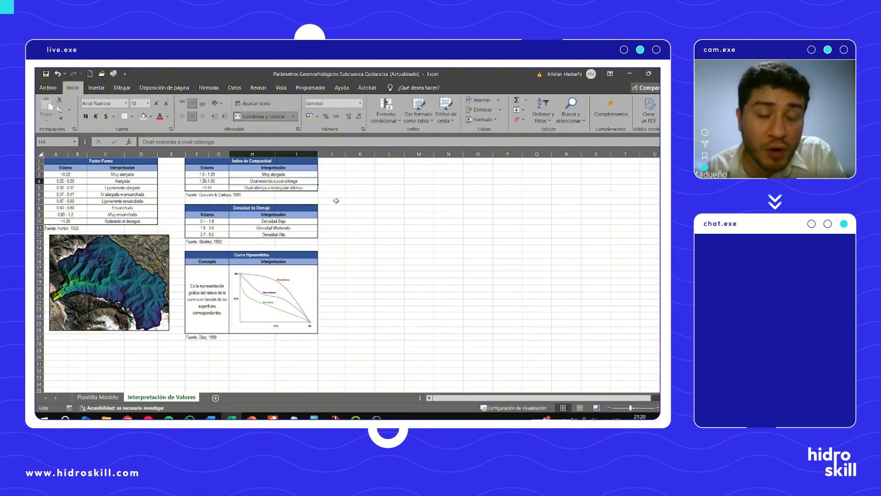
left_click(290, 188)
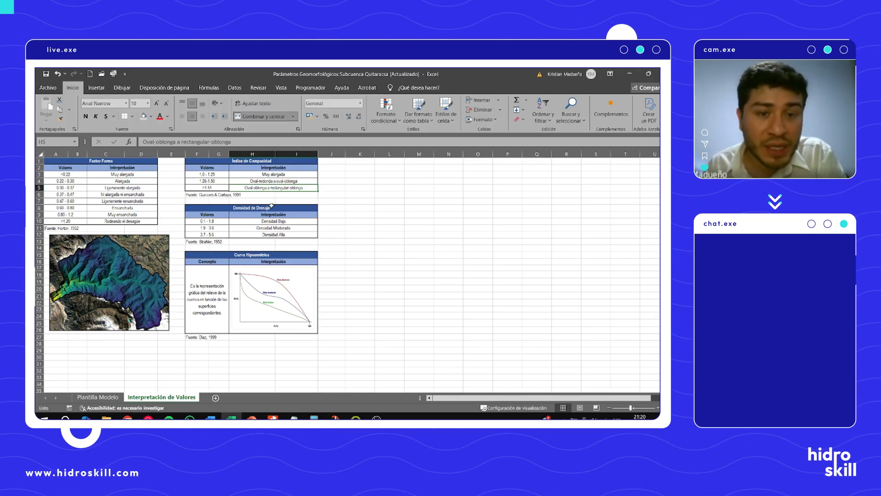
left_click(363, 216)
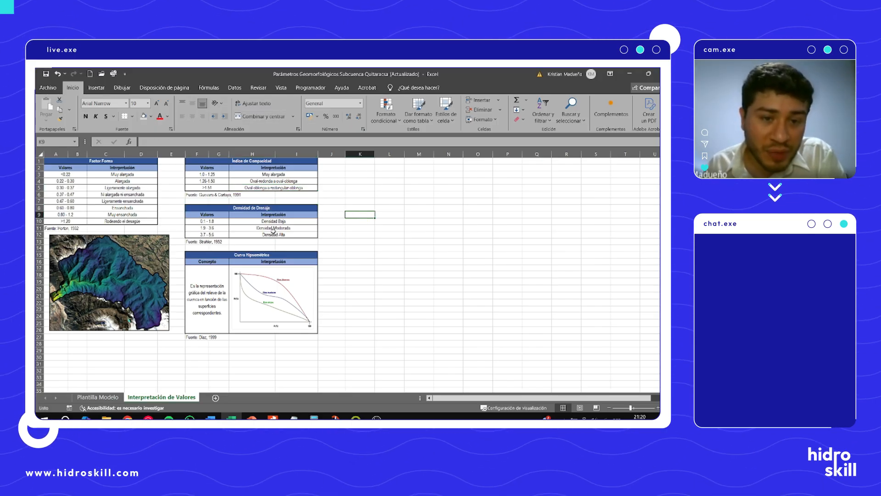
Step: Review the Densidad de Drenaje interpretations from Densidad Alta through Densidad Moderada to Densidad Baja
left_click(211, 243)
left_click(240, 248)
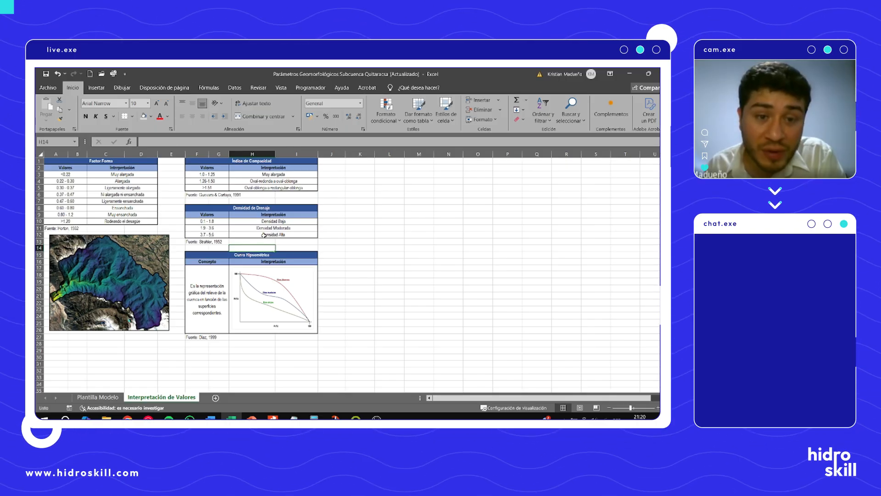
left_click(264, 235)
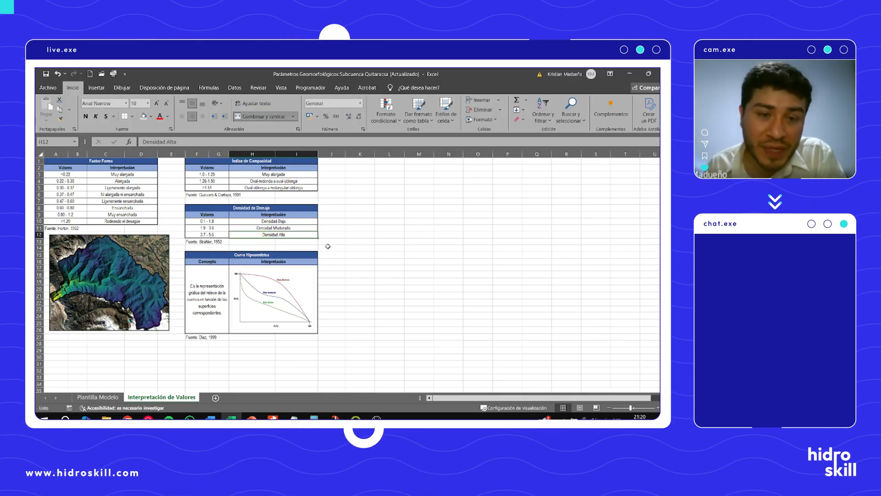
left_click(296, 228)
left_click(290, 220)
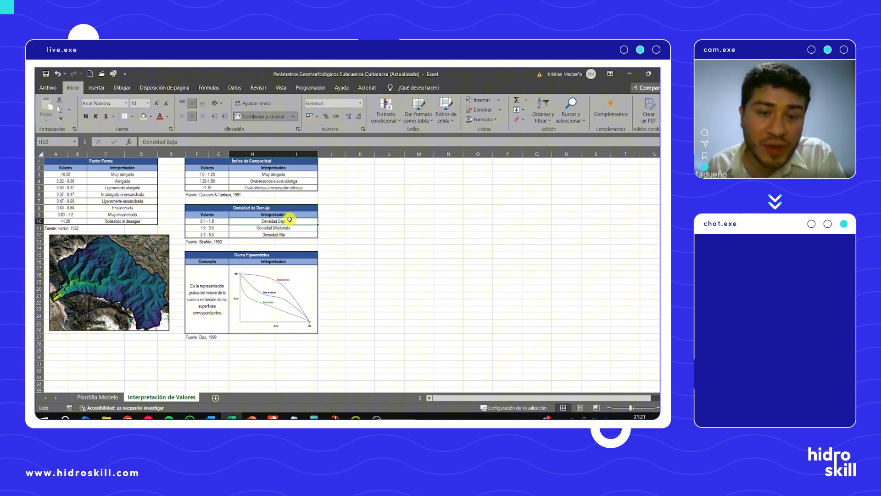
left_click(359, 267)
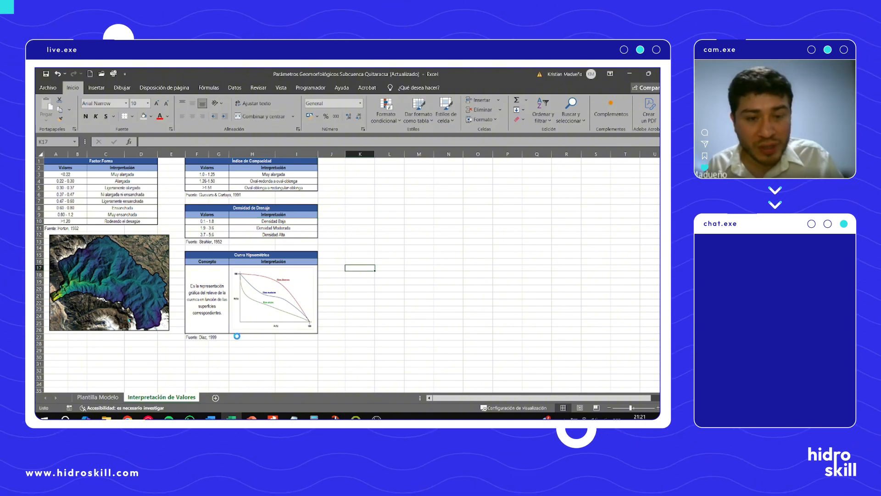
Step: Compare the Curva Hipsométrica reference curves for young, mature and old rivers with the subbasin's chart in Plantilla Modelo
scroll(237, 336, "up", 4)
scroll(531, 309, "down", 3)
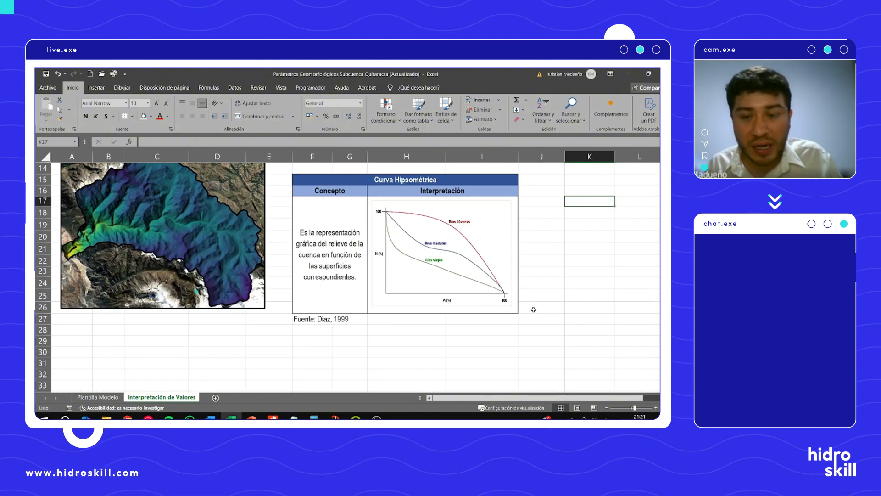
scroll(560, 299, "up", 1)
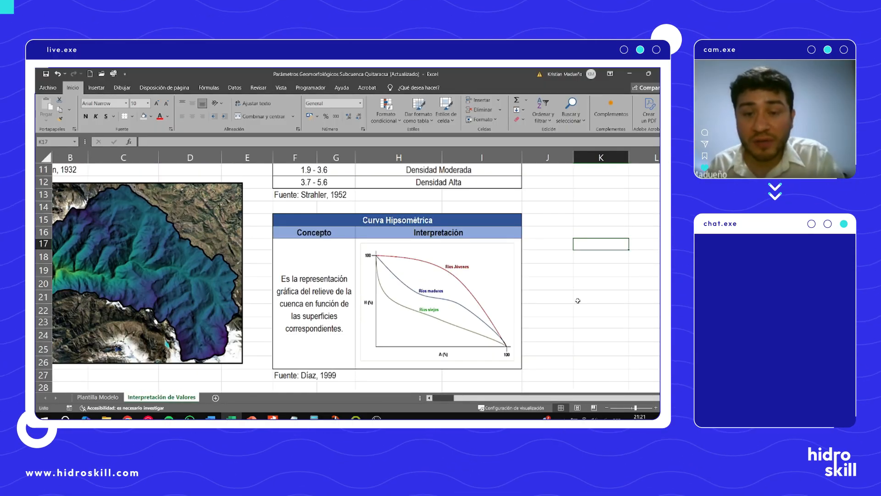
left_click(94, 397)
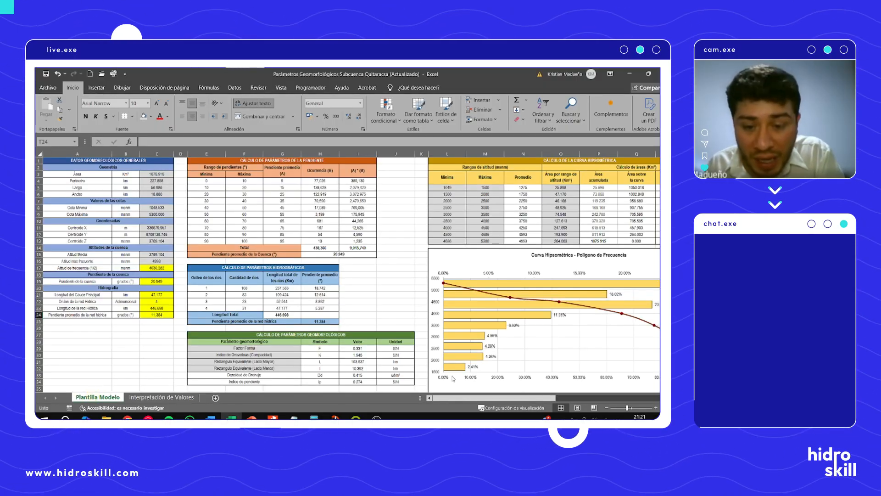
left_click_drag(458, 398, 508, 398)
scroll(508, 398, "down", 1)
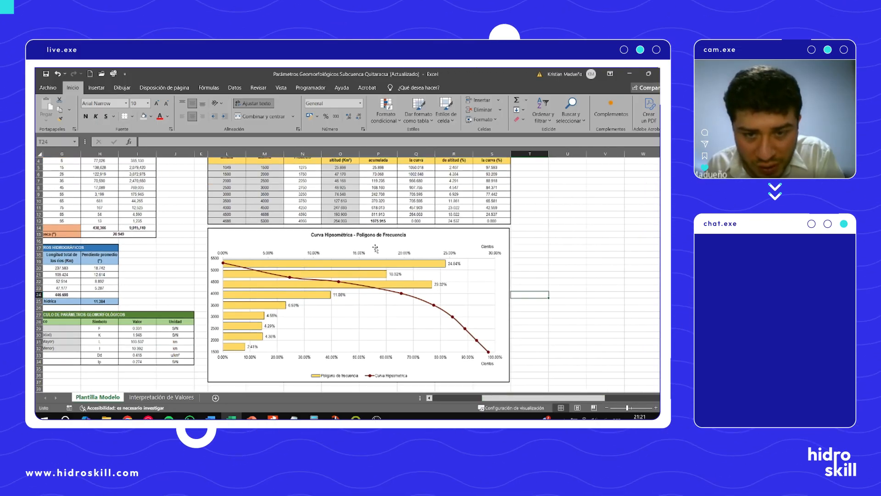
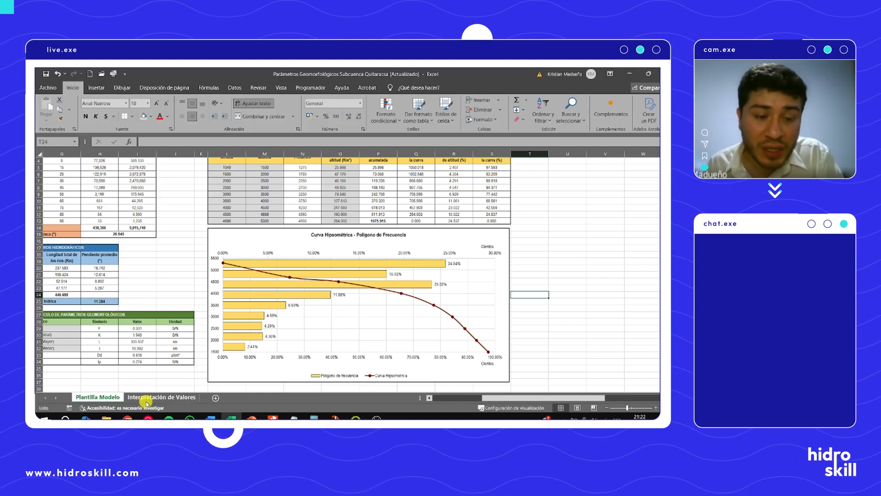
left_click(147, 398)
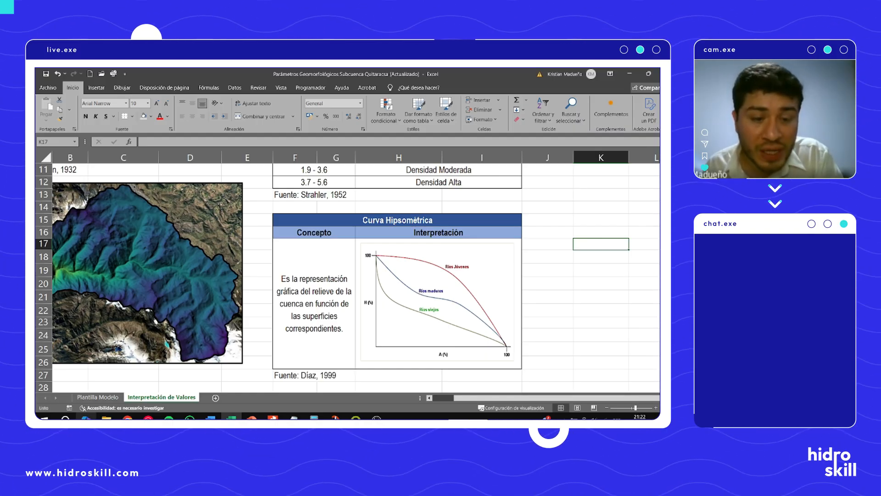
left_click(94, 399)
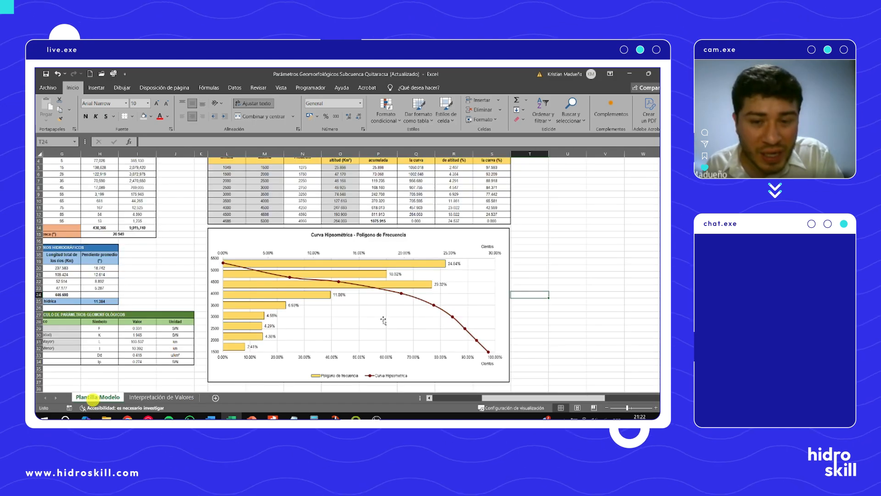
Step: Return to Interpretación de Valores and review the hypsometric reference curves together with the other interpretation tables
left_click(152, 398)
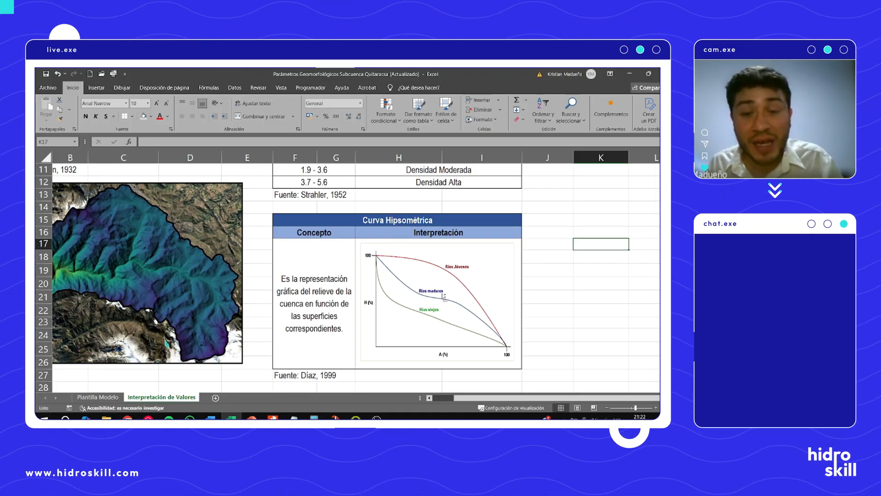
scroll(461, 312, "down", 3)
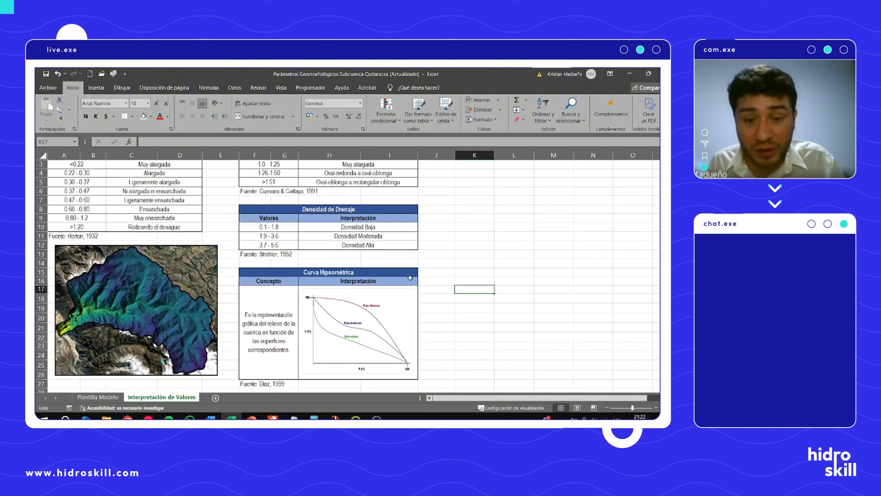
scroll(418, 271, "down", 1)
left_click(385, 303)
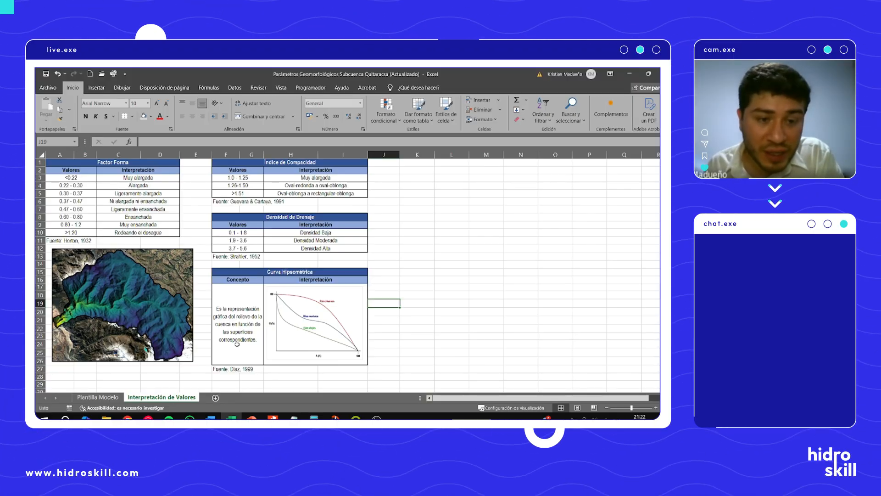
left_click(204, 326)
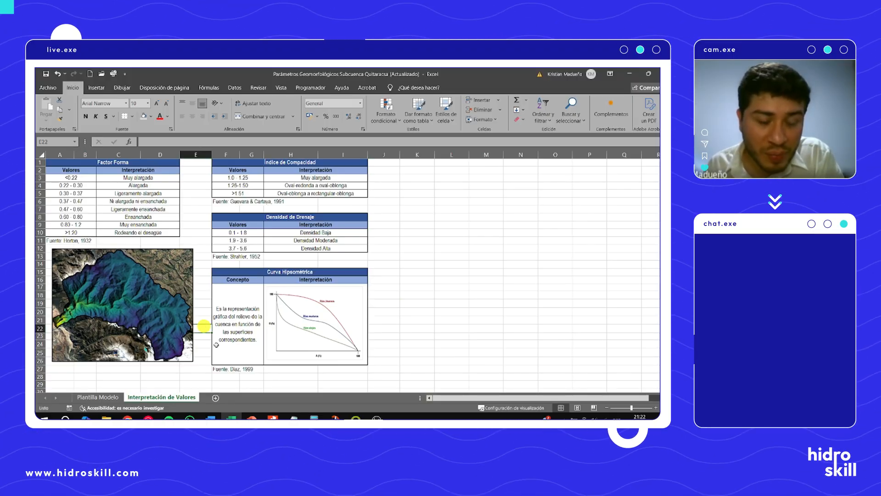
left_click(200, 371)
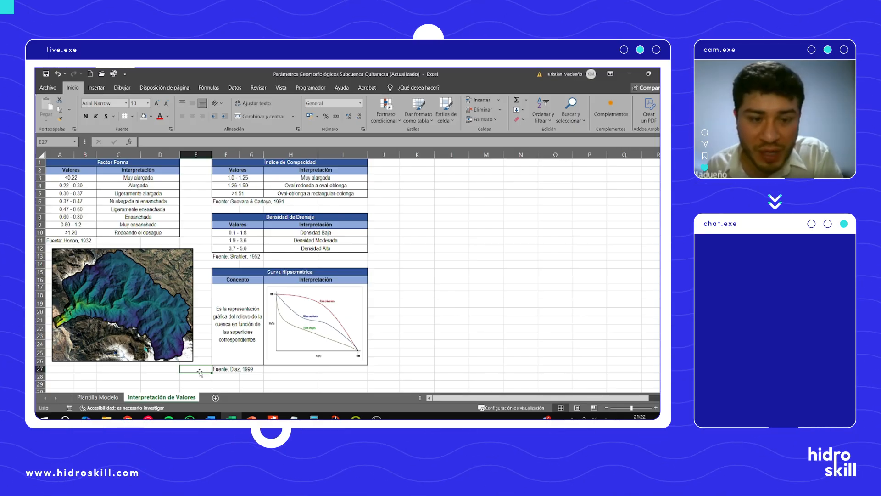
Step: Go back to Plantilla Modelo and review the general data table, checking the Cota Máxima and Área cells
left_click(94, 397)
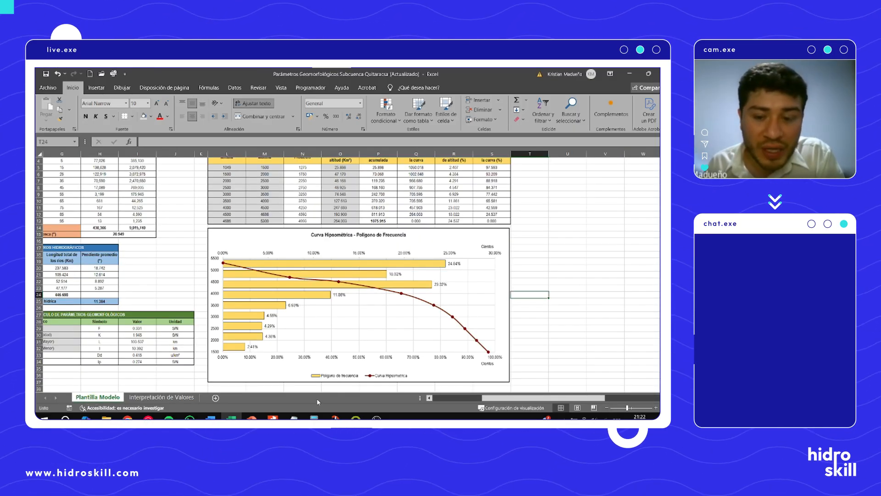
left_click_drag(483, 397, 436, 397)
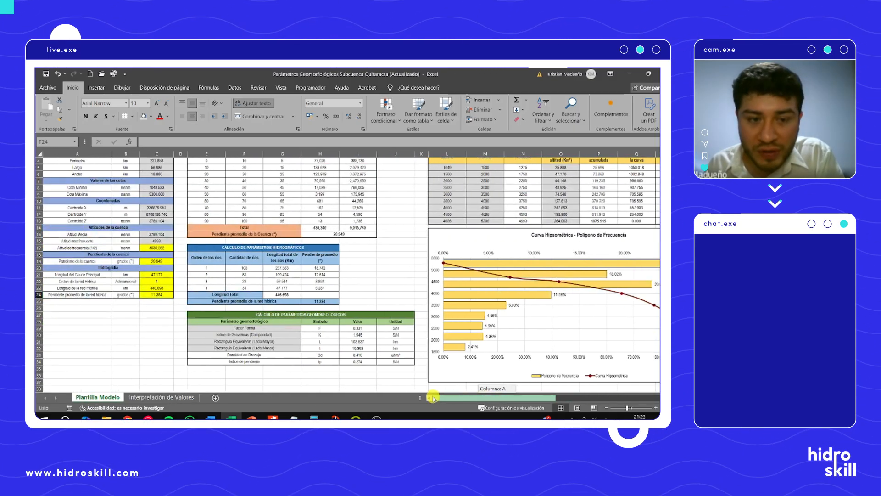
left_click(374, 293)
scroll(399, 306, "up", 1)
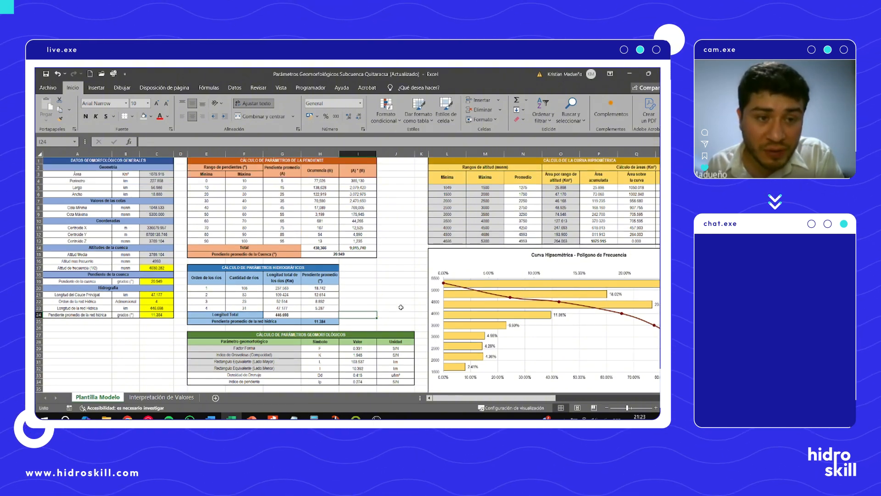
left_click(377, 295)
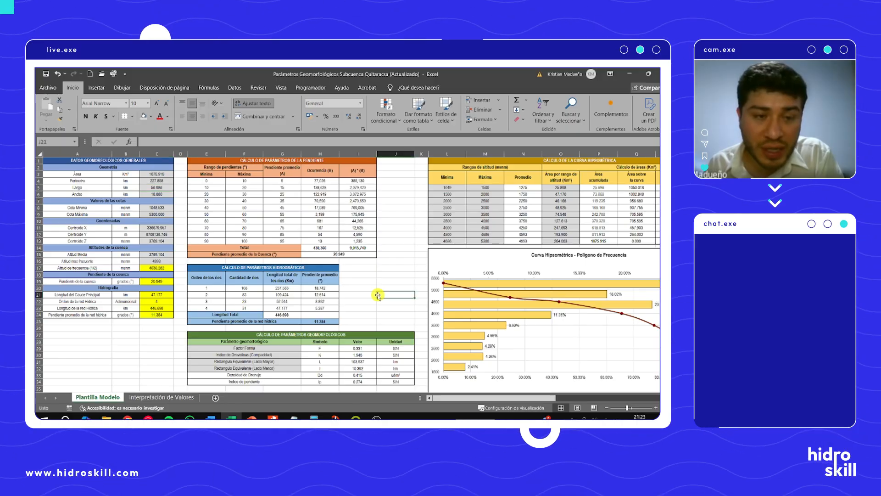
left_click(155, 214)
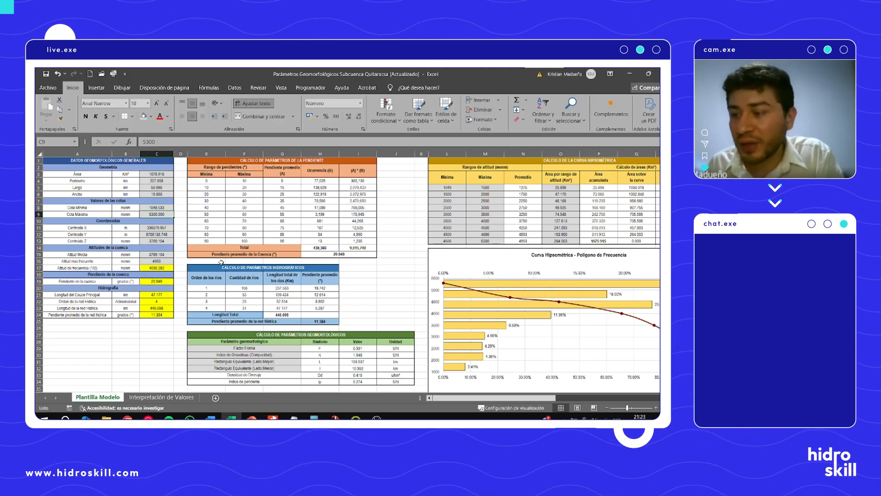
left_click(351, 282)
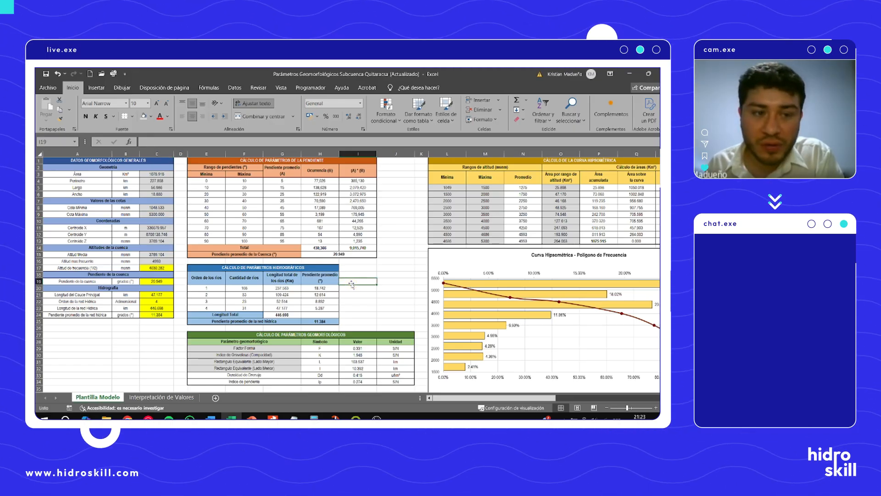
left_click(162, 174)
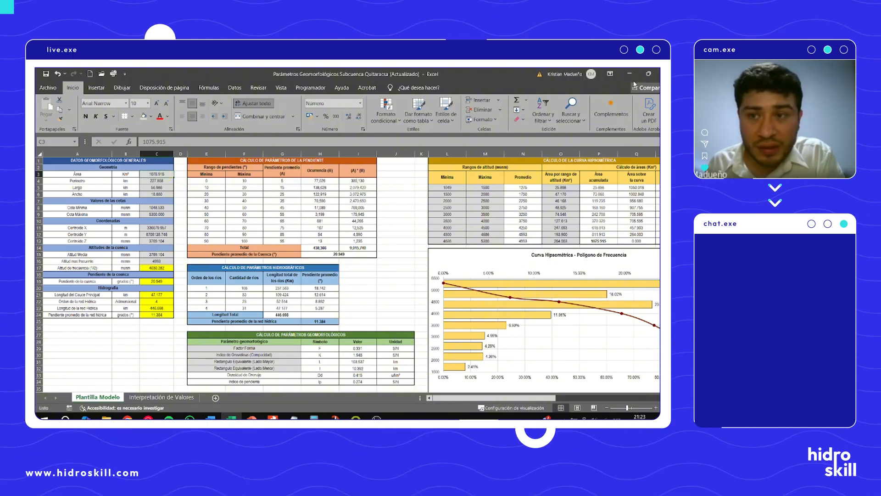
Step: Restore the workbook window to a smaller size, widen and shorten it, and minimize it to switch to the QGIS project
left_click(649, 74)
left_click_drag(412, 167, 236, 77)
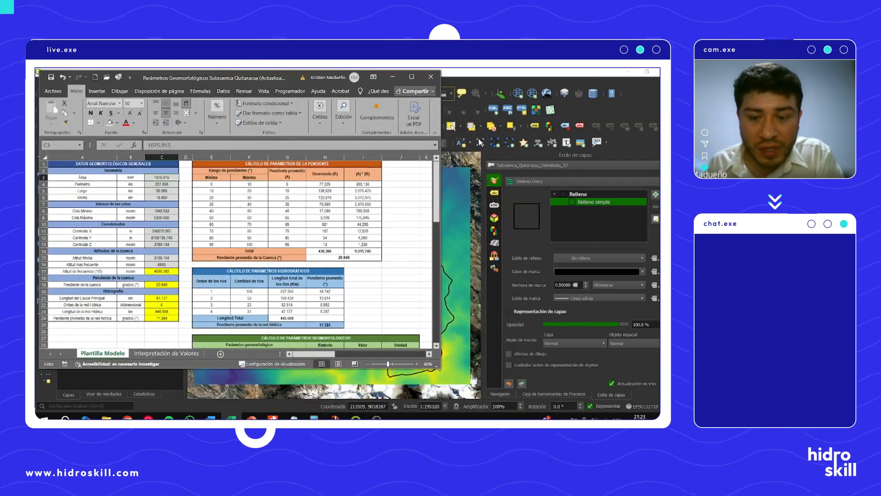
left_click_drag(437, 367, 660, 258)
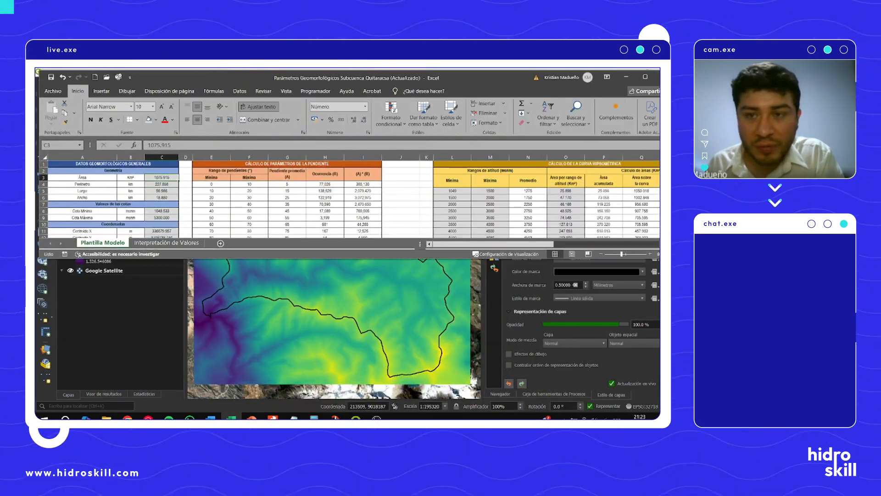
left_click(626, 76)
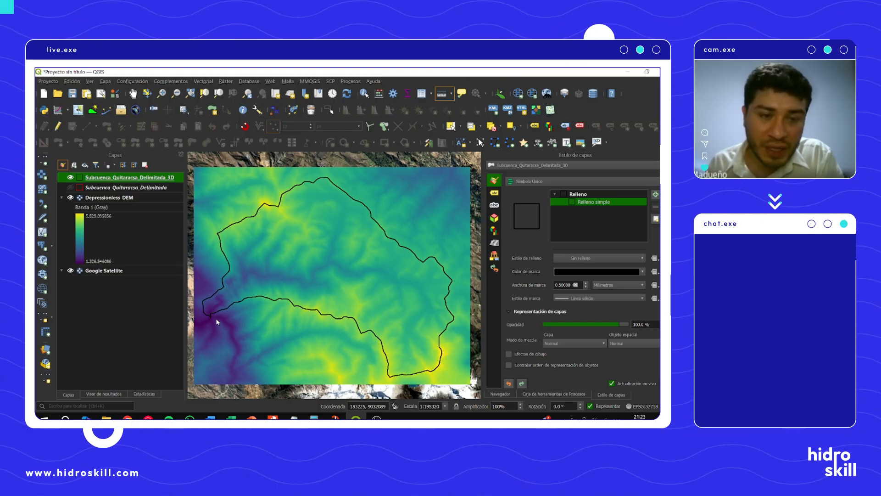
Step: Open the attribute table of Subcuenca_Quitaracsa_Delimitada_3D and shrink its docked panel to give the map more height
right_click(98, 179)
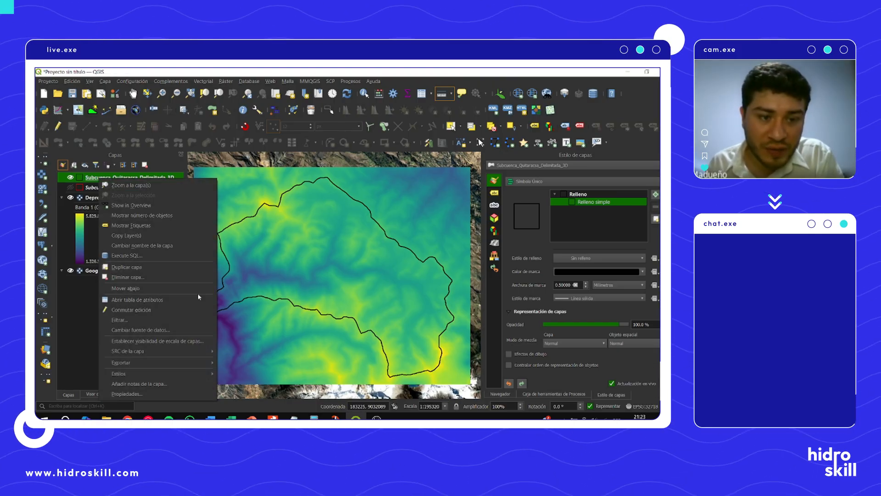
left_click(124, 299)
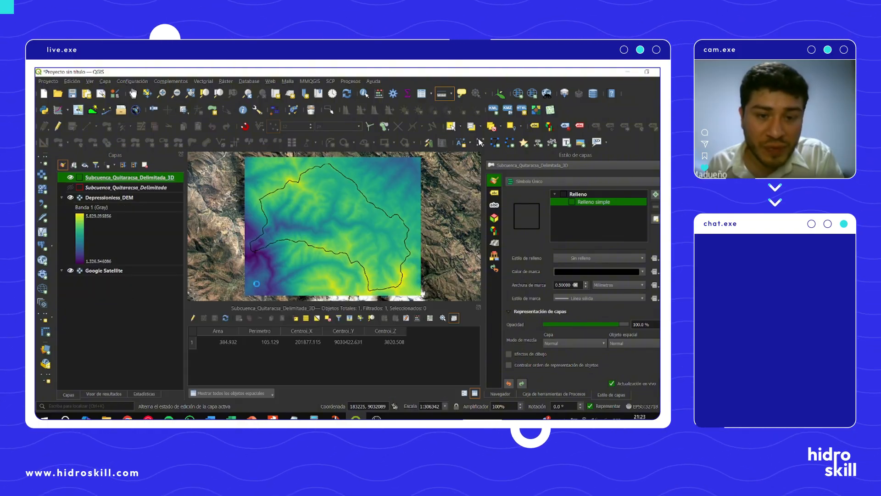
left_click_drag(352, 303, 352, 336)
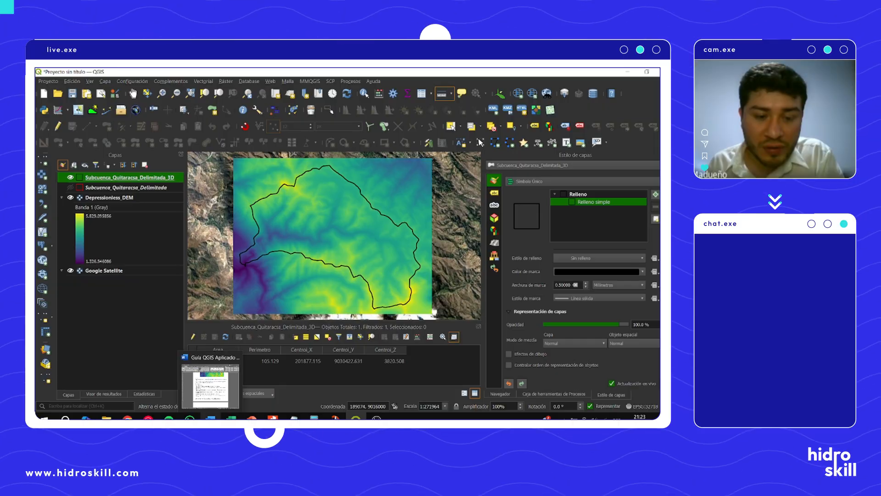
Step: Switch to the Excel workbook and set the subbasin's Área to 384.932 km² in Plantilla Modelo
left_click(231, 417)
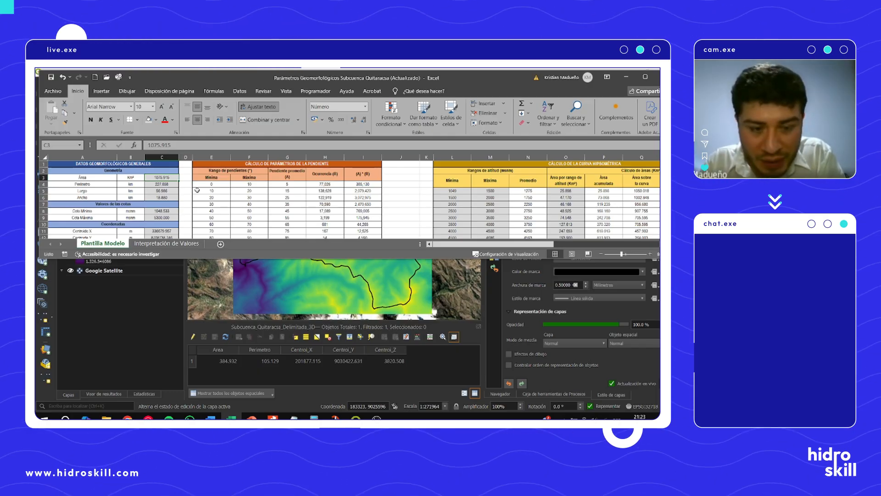
type("3")
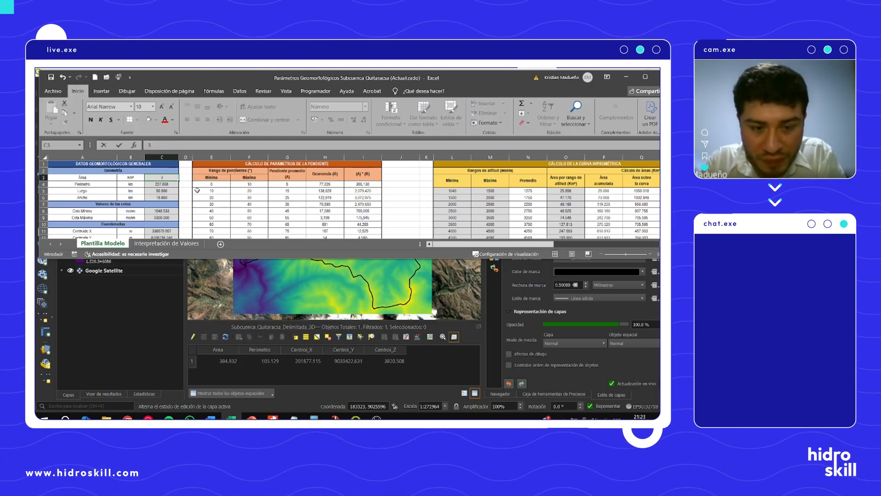
type("84")
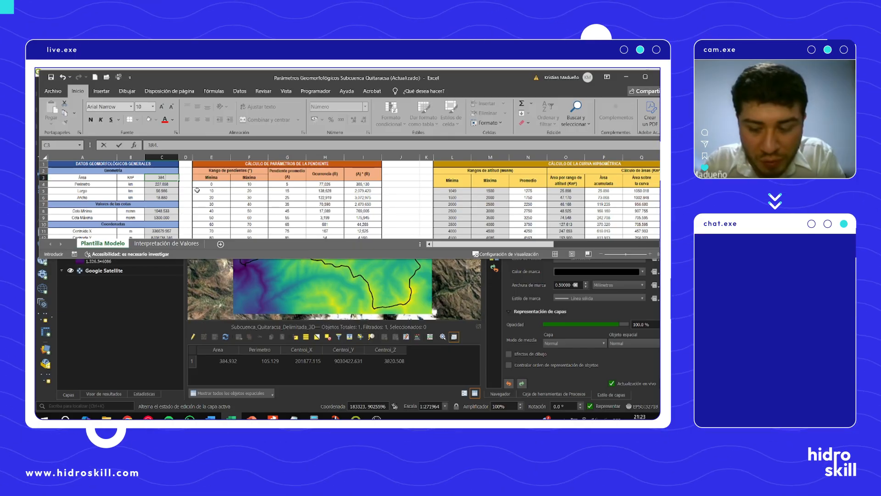
type(".932")
key("Return")
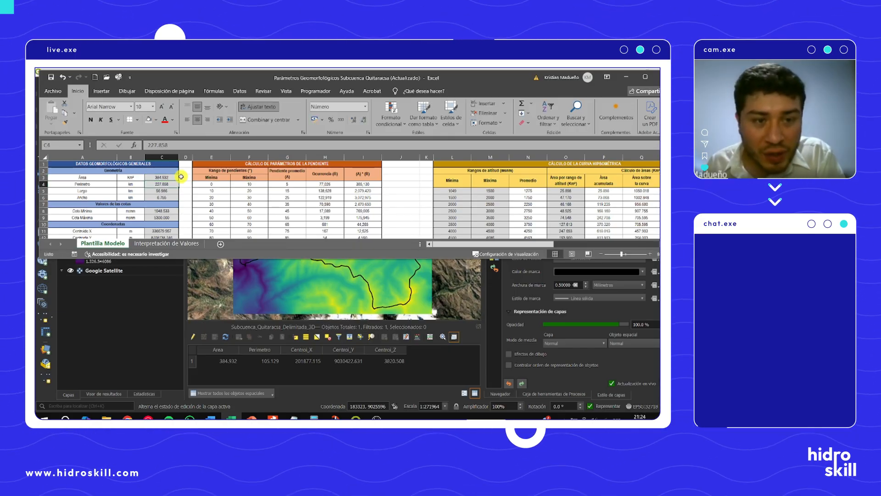
Step: Fill the column D cells beside the Geometría, Cota and Centroide values with yellow
left_click(182, 177)
left_click(157, 119)
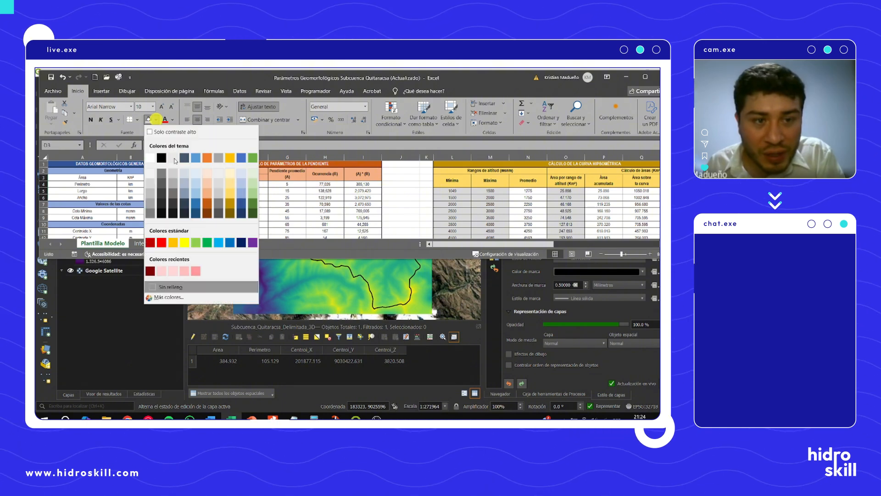
left_click(184, 242)
left_click(186, 211)
scroll(186, 212, "down", 1)
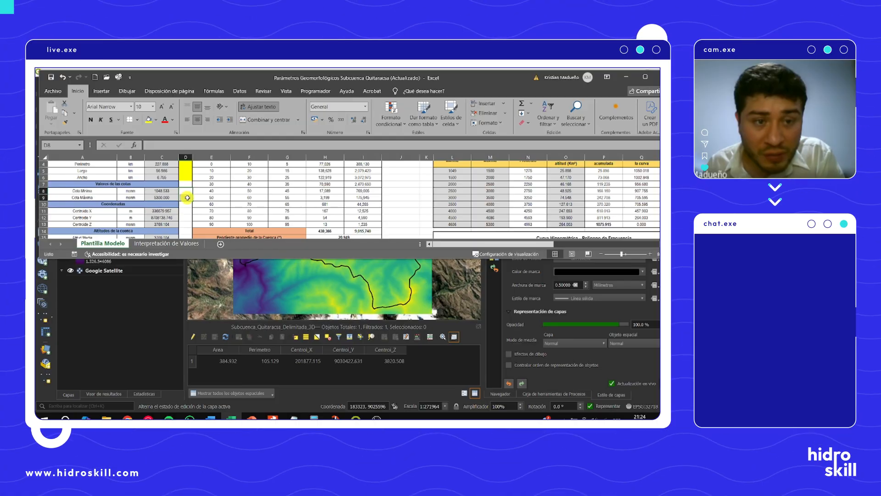
left_click_drag(186, 211, 187, 224)
left_click(148, 120)
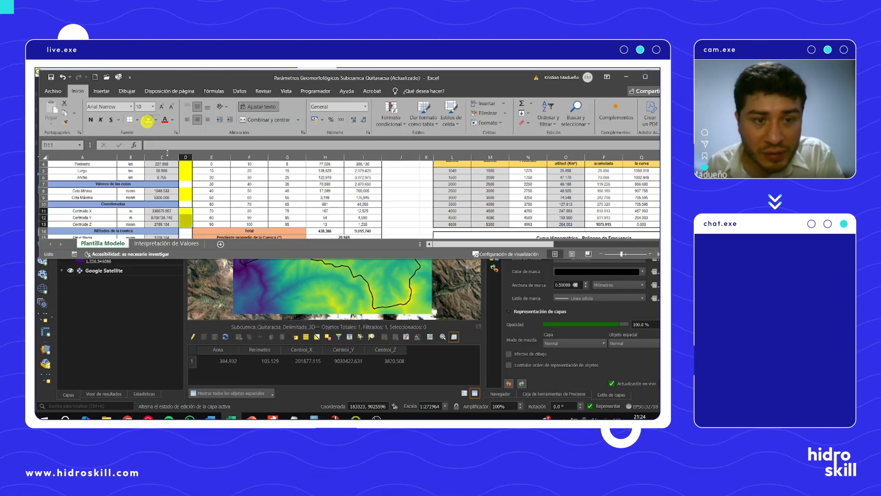
Step: Fill the column D cell beside Altitud Media with yellow and check the remaining rows of the general data table
scroll(187, 197, "down", 2)
left_click(185, 199)
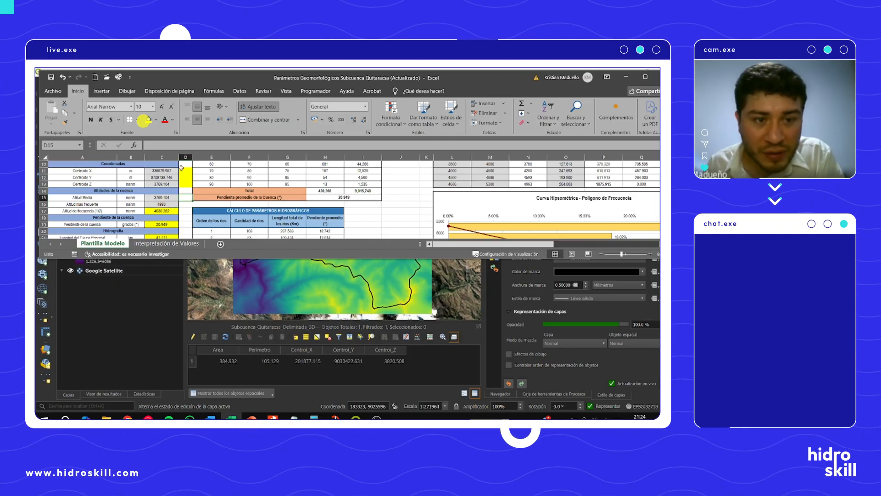
left_click(186, 209)
scroll(185, 209, "up", 1)
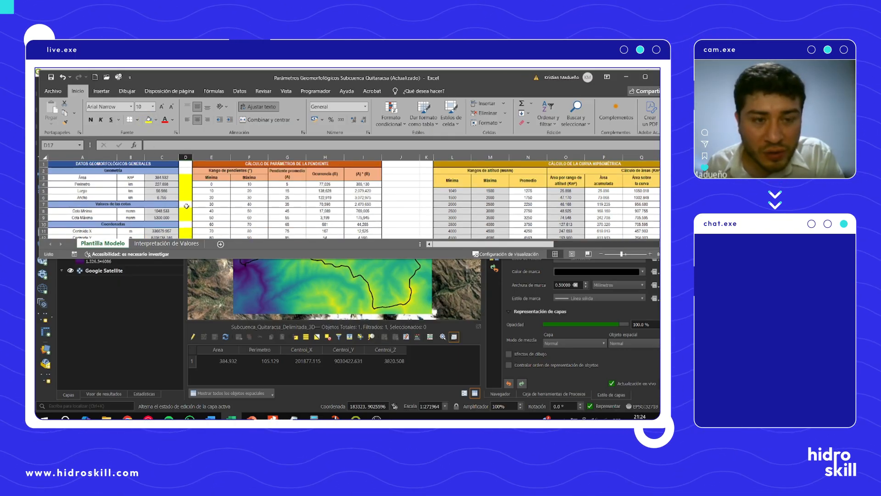
scroll(183, 211, "down", 1)
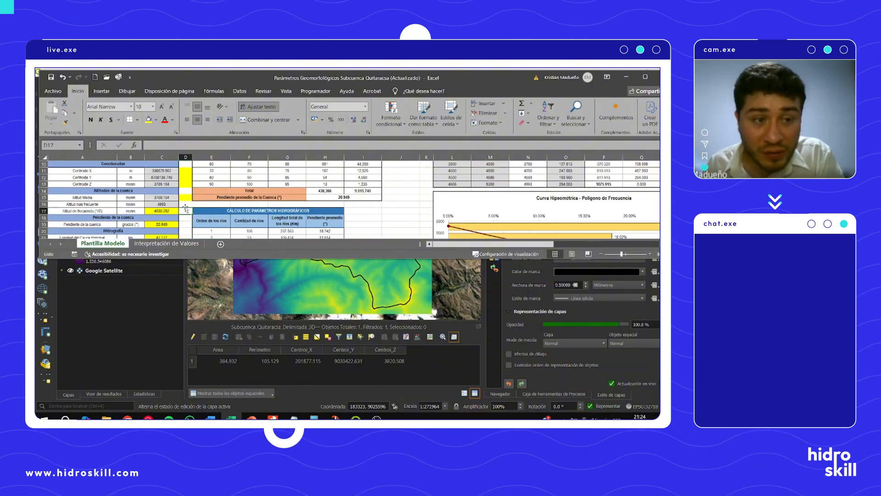
left_click(166, 204)
scroll(188, 216, "down", 2)
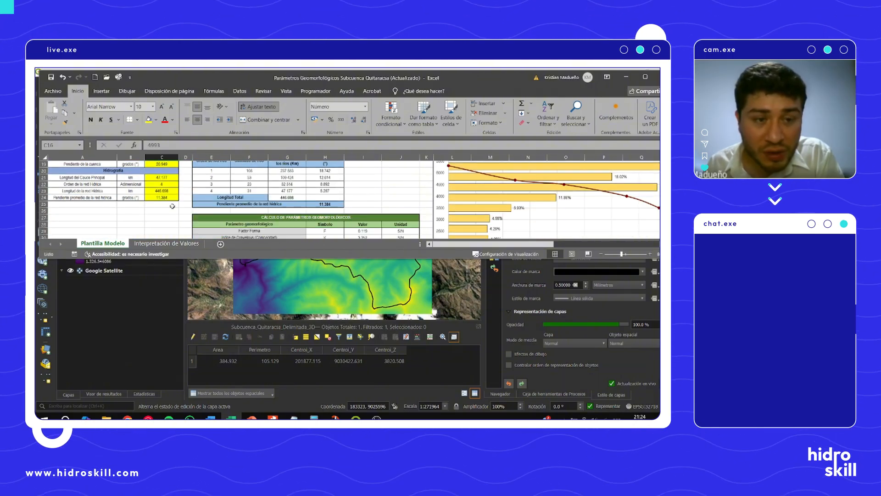
scroll(179, 212, "up", 5)
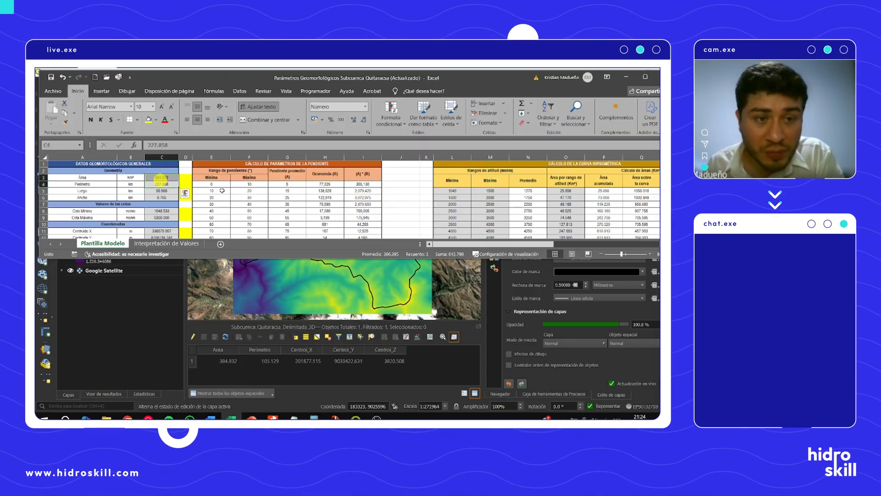
Step: Set the subbasin's Perímetro to 105.129 km in the general data table
left_click(197, 185)
left_click(162, 184)
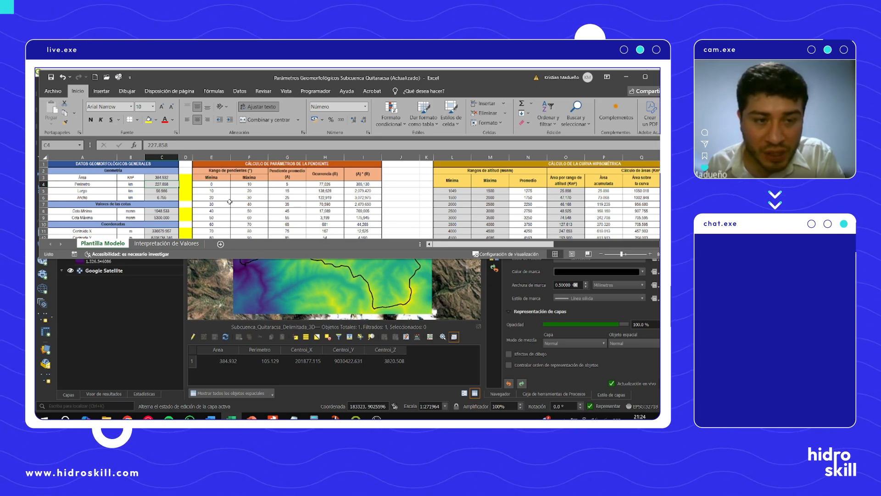
type("105.129")
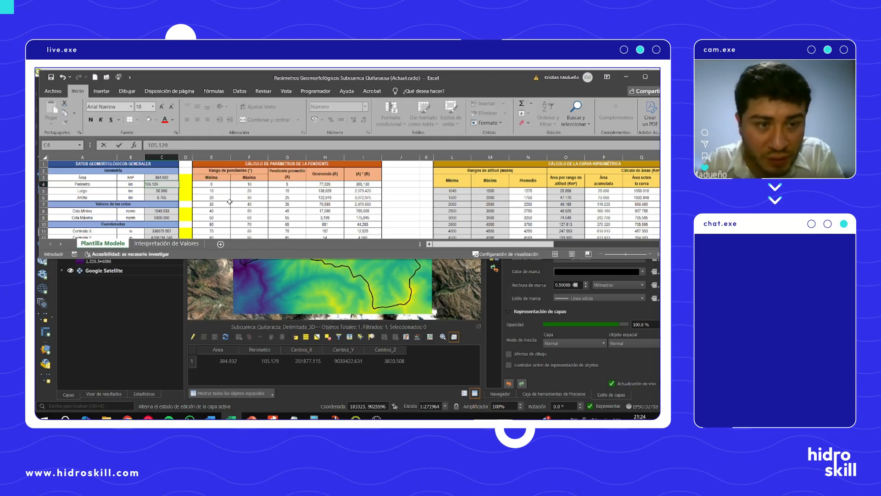
key("Return")
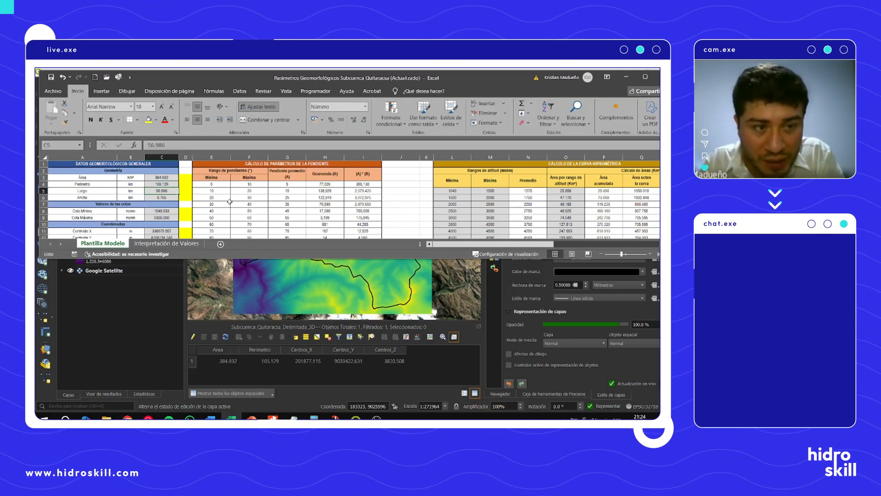
Step: Consult the Notepad notes for the subbasin's dimensions and set Largo to 29 km and Ancho to 15 km in the workbook
left_click(292, 416)
left_click_drag(454, 155, 314, 101)
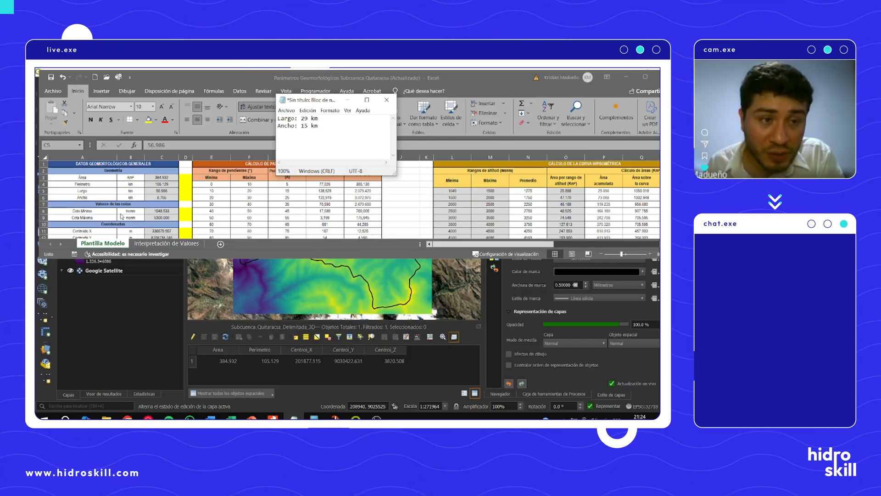
left_click(155, 189)
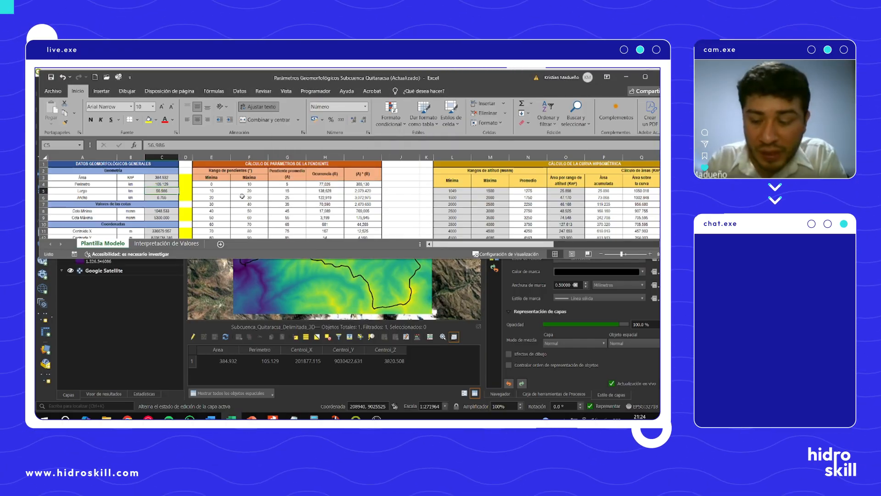
type("29")
key("Return")
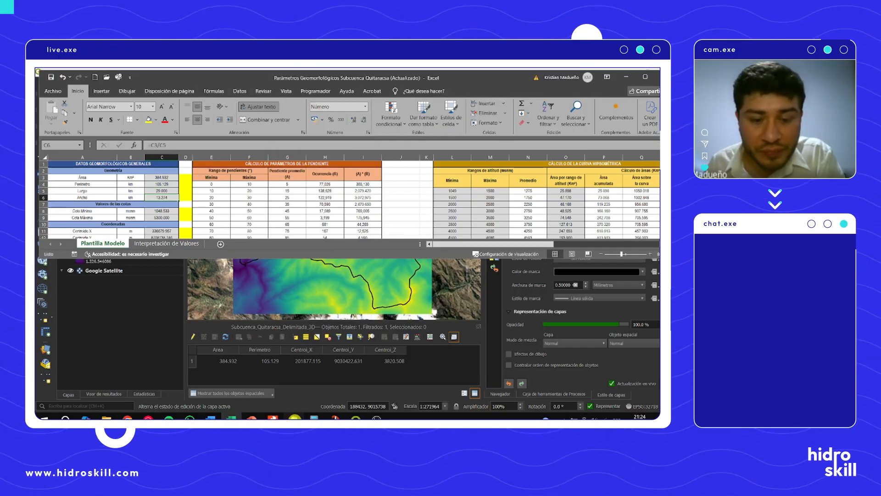
left_click(295, 418)
left_click(295, 418)
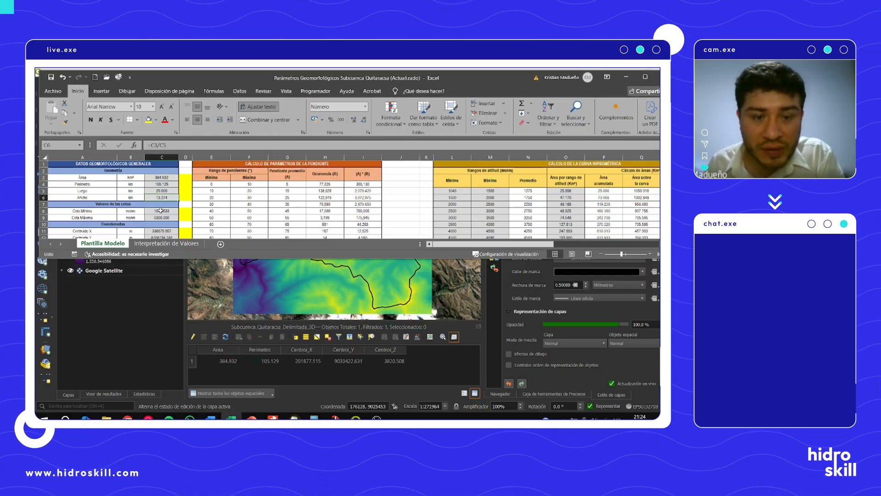
type("15")
key("Return")
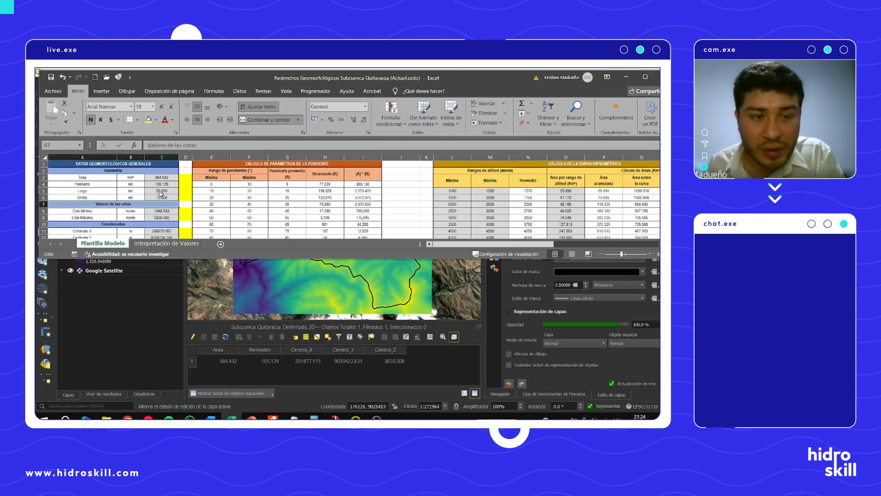
Step: Format the Largo and Ancho cells as numbers with no decimal places
left_click_drag(161, 192, 161, 197)
left_click(369, 133)
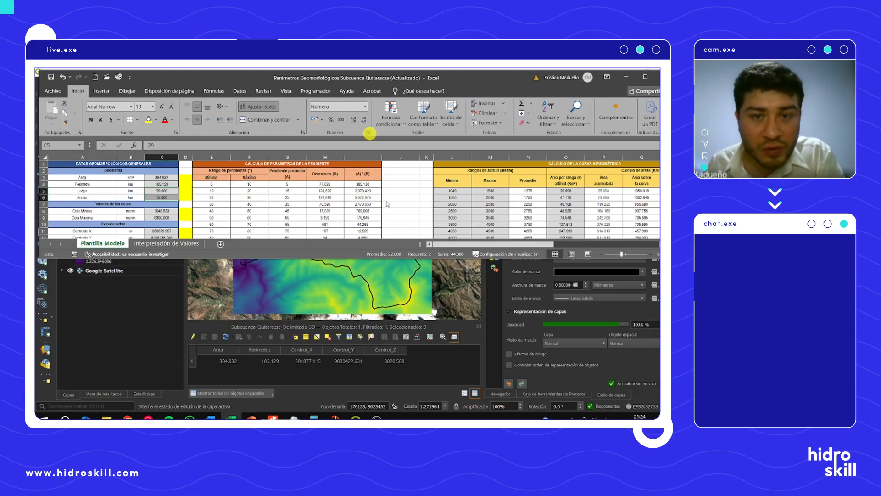
left_click(359, 178)
left_click(359, 178)
left_click(359, 178)
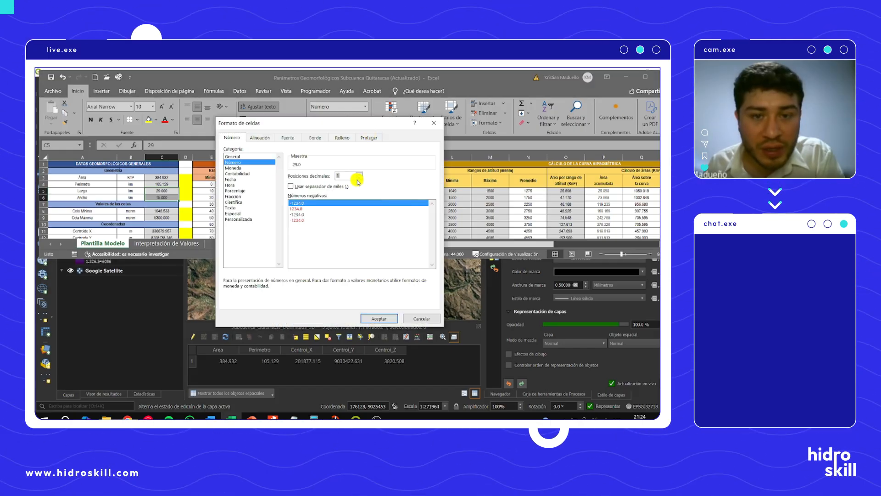
left_click(379, 318)
Step: Select the Cota Mínima cell, return to QGIS and open the Cortar ráster por capa de máscara tool
left_click(168, 212)
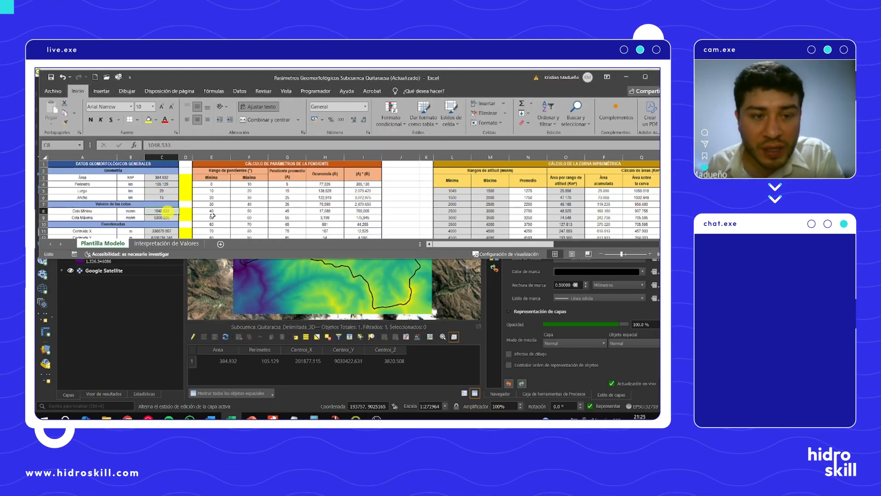
left_click(626, 77)
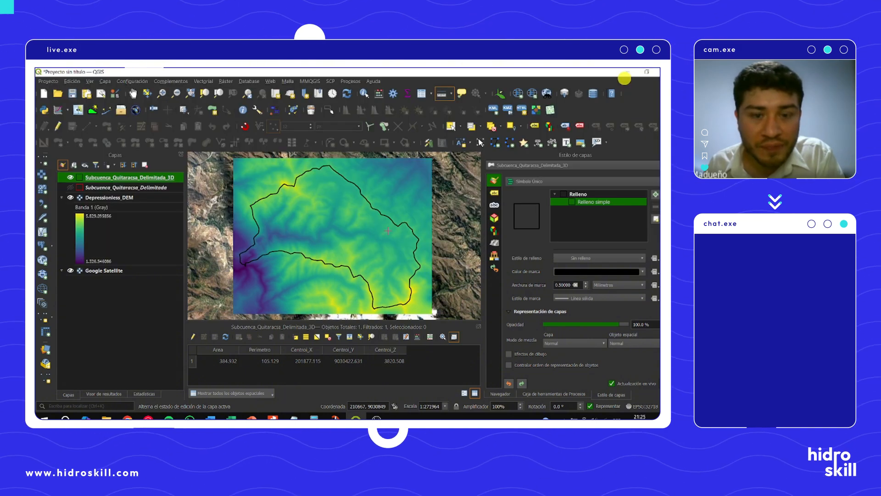
left_click(450, 126)
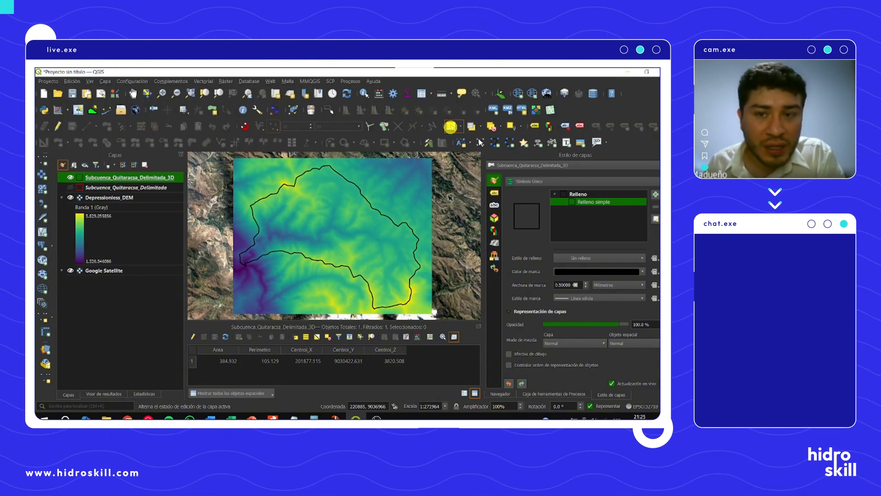
left_click(203, 81)
mouse_move(241, 152)
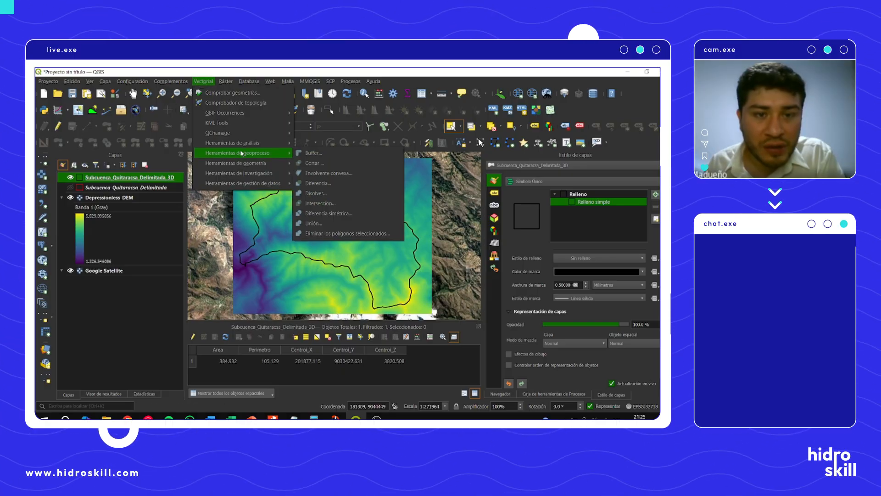
left_click(225, 82)
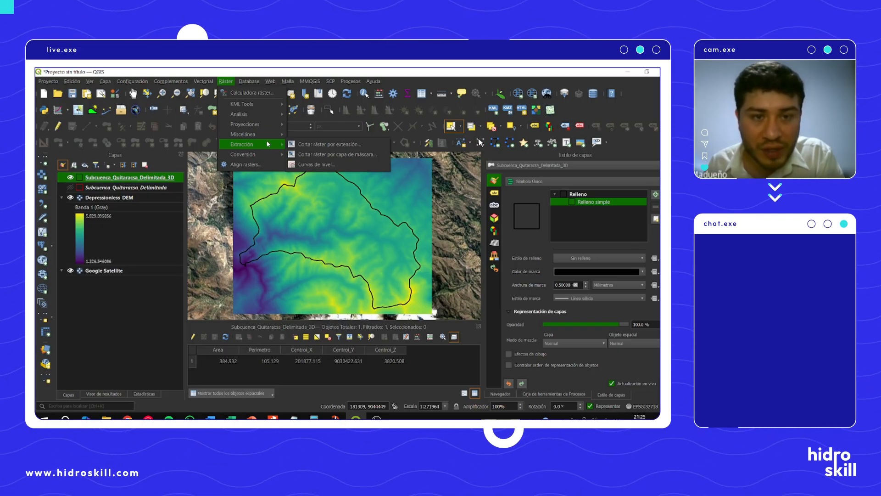
left_click(306, 156)
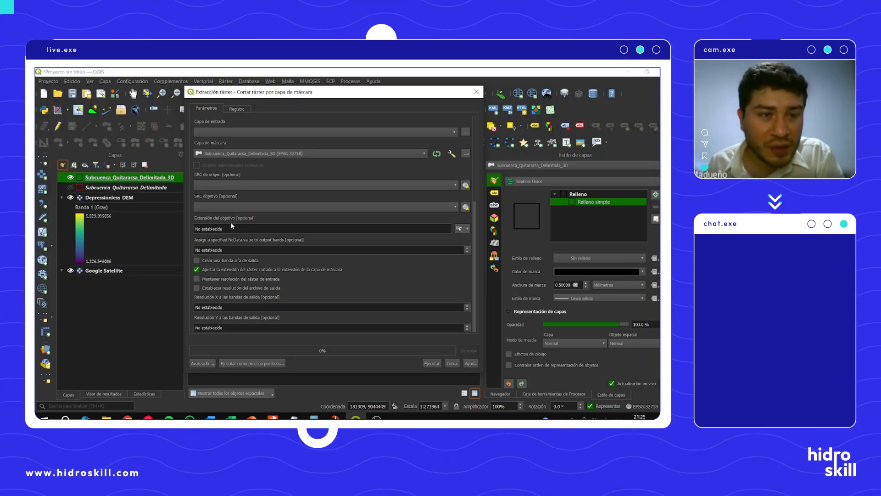
Step: Set Depressionless_DEM as the input layer of the raster clip, keeping Subcuenca_Quitaracsa_Delimitada_3D as the mask layer
left_click(122, 198)
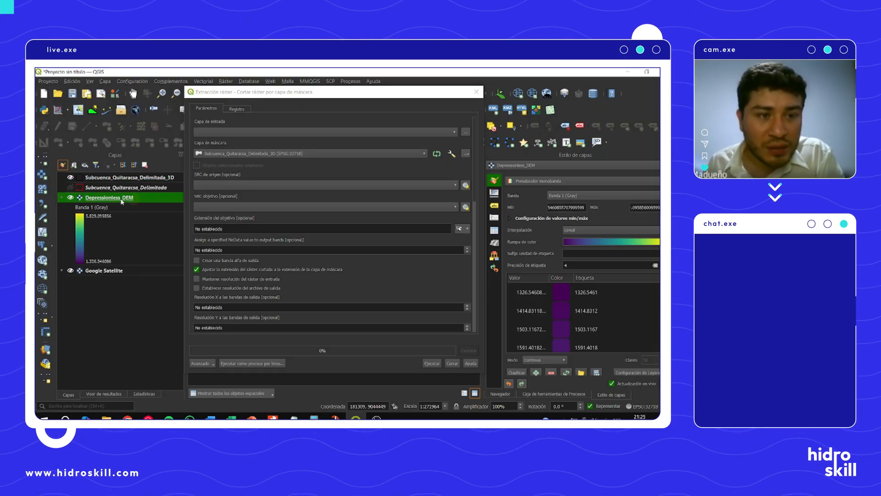
left_click_drag(116, 199, 206, 132)
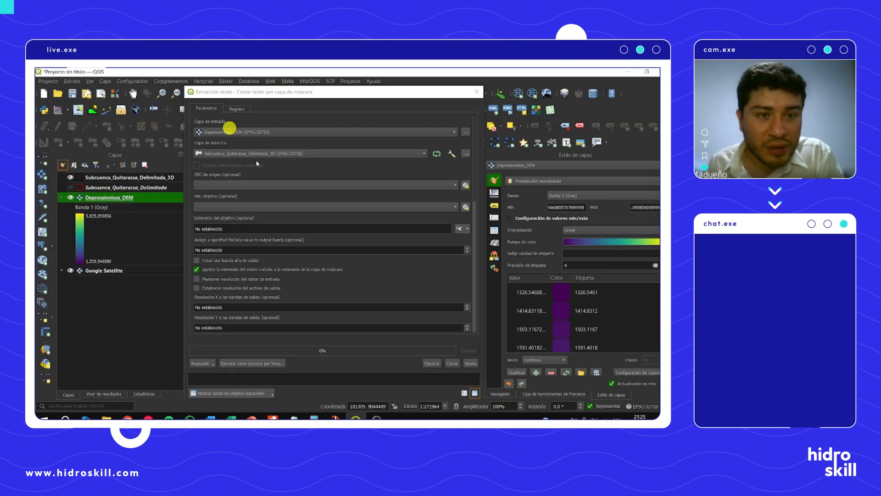
left_click(213, 94)
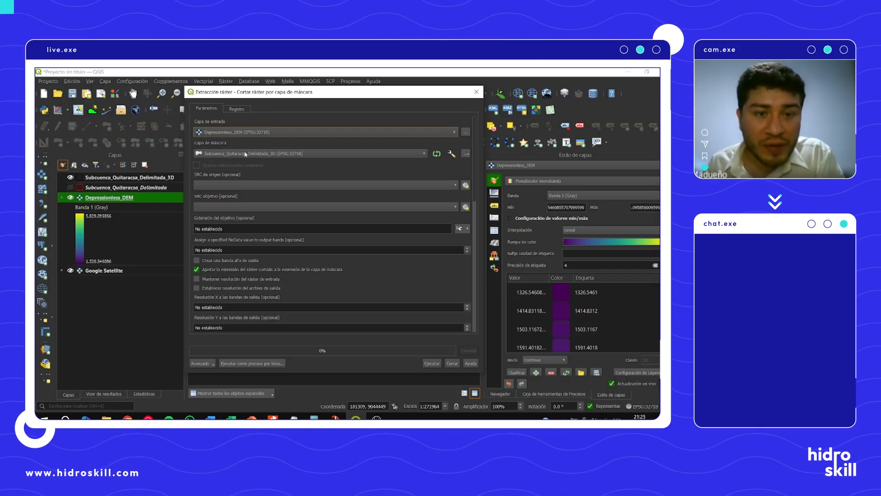
left_click(143, 188)
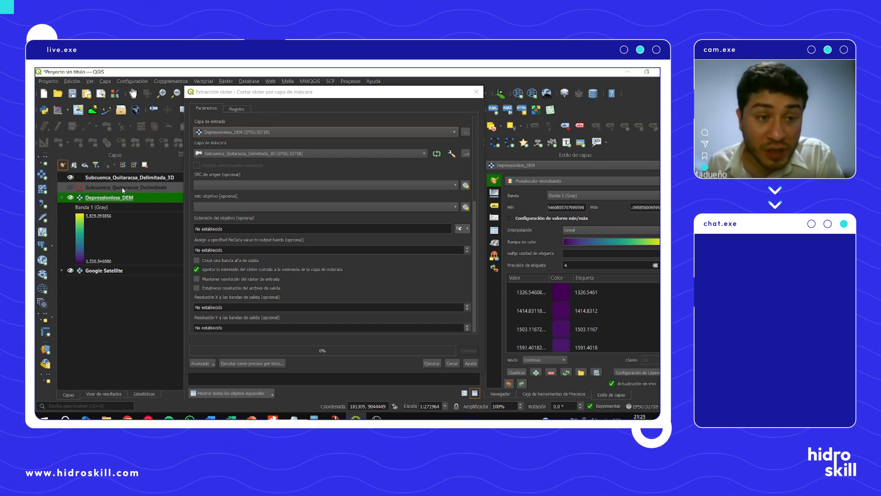
Step: Use Subcuenca_Quitaracsa_Delimitada as the mask layer and set the source and target CRS to the project CRS, EPSG:32718 - WGS 84 / UTM zone 18S
left_click_drag(123, 186, 226, 154)
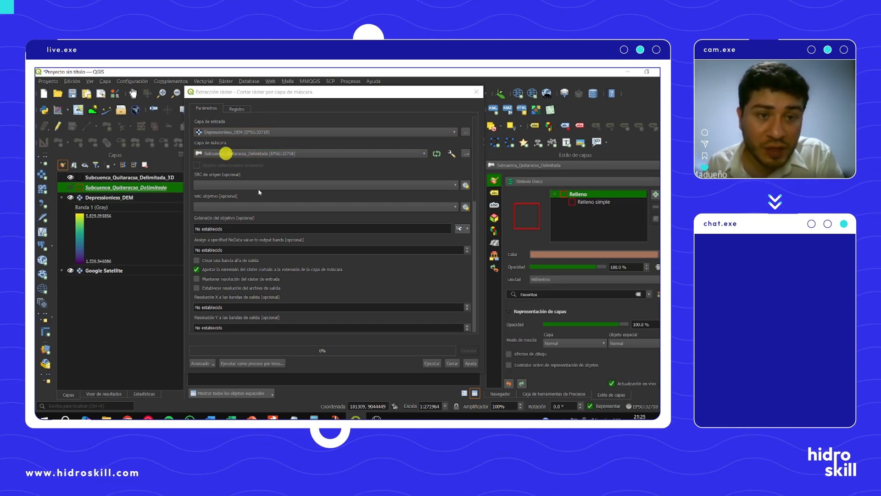
left_click(230, 184)
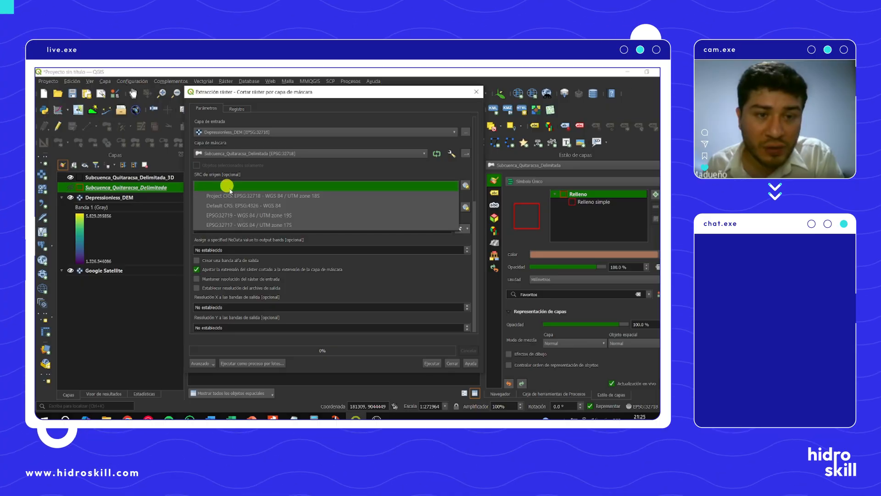
left_click(238, 197)
left_click(233, 207)
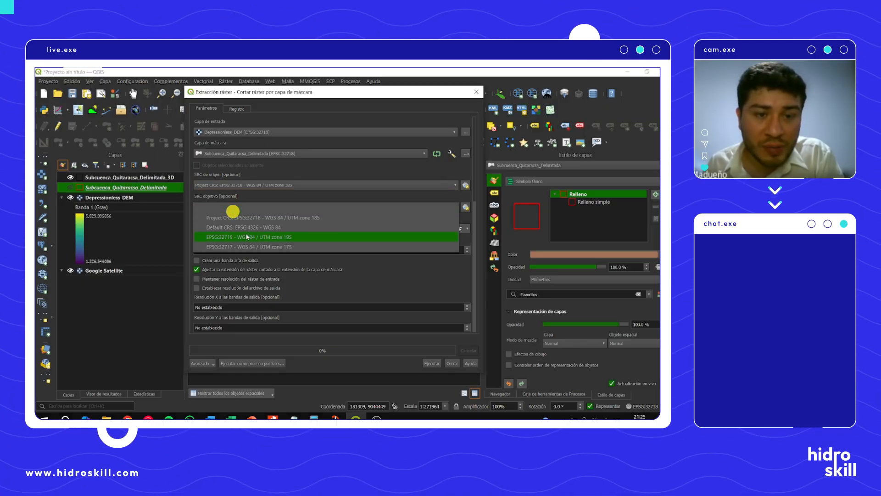
left_click(235, 219)
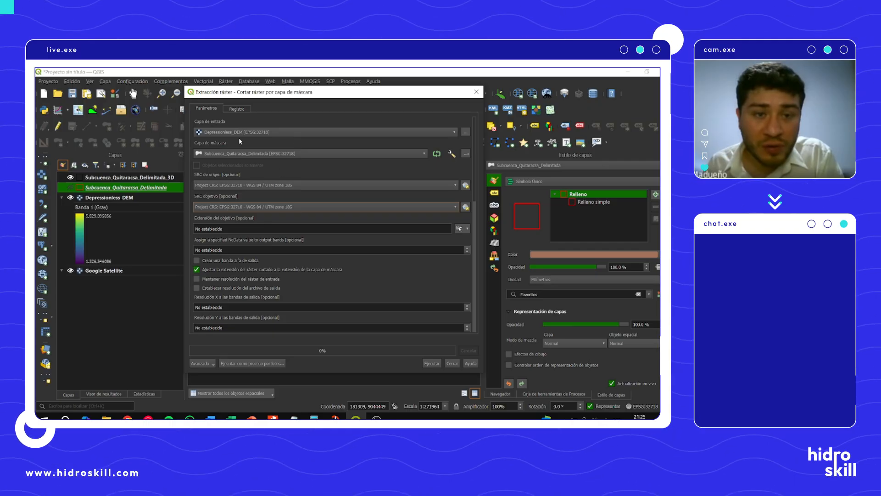
Step: Keep the input raster's resolution and assign -9999 as the NoData value for the output bands
left_click(197, 279)
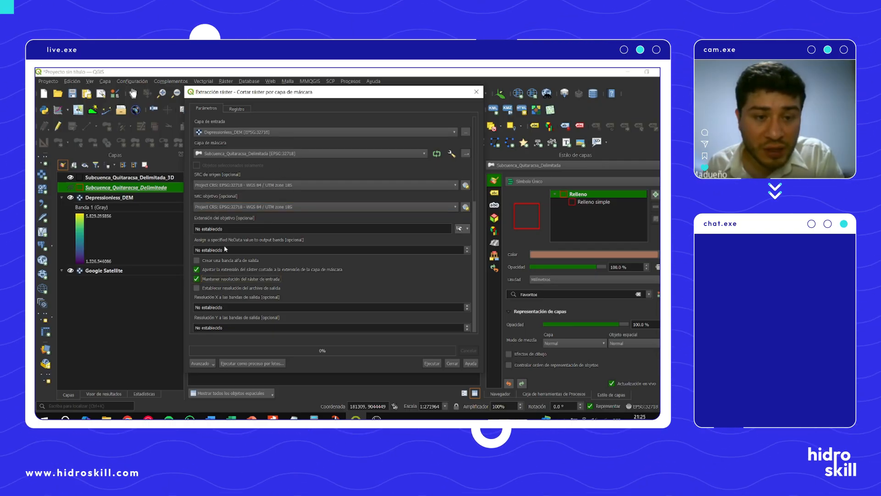
left_click_drag(230, 250, 178, 250)
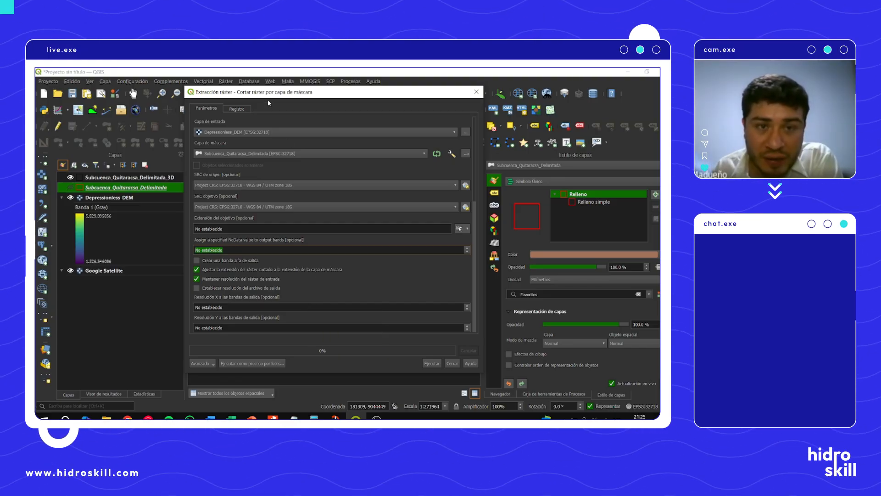
left_click_drag(261, 92, 295, 93)
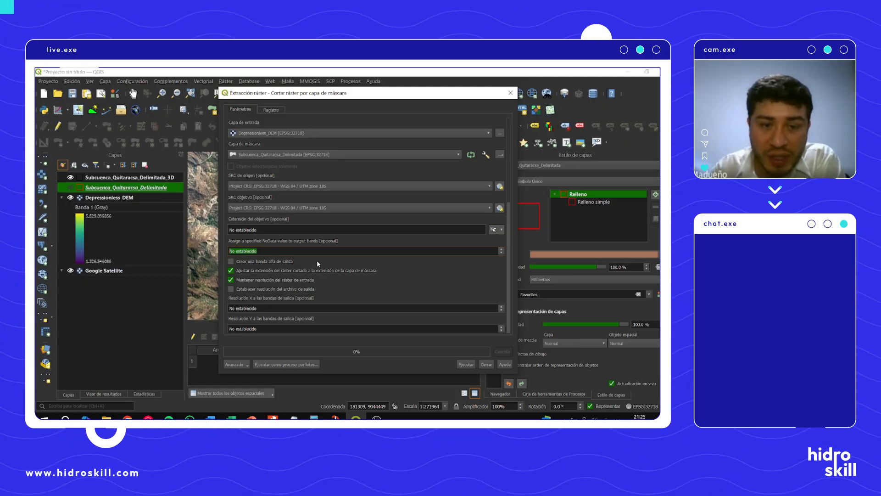
type("-")
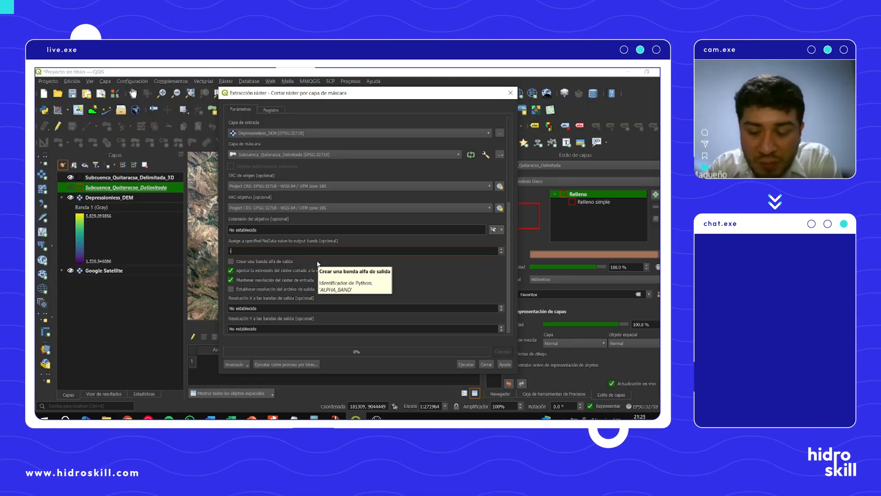
type("9999")
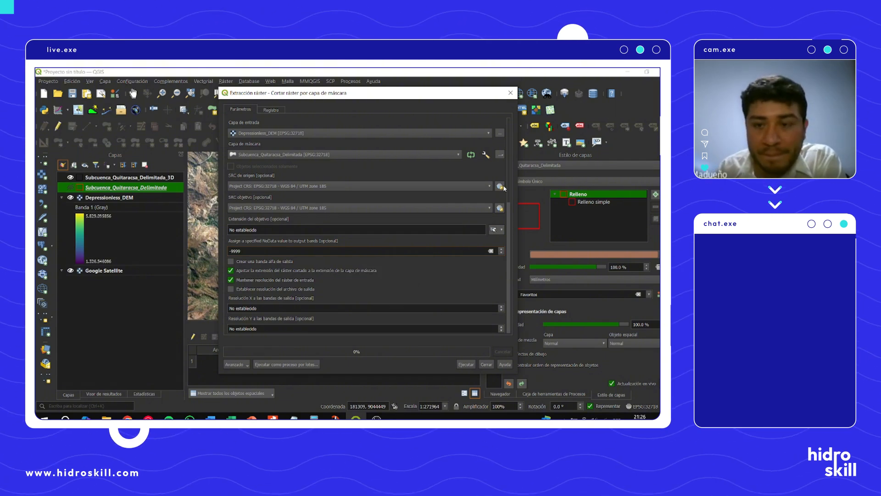
Step: Name the clipped raster output DEM_Cortado and try to run the clip
left_click_drag(506, 189, 518, 312)
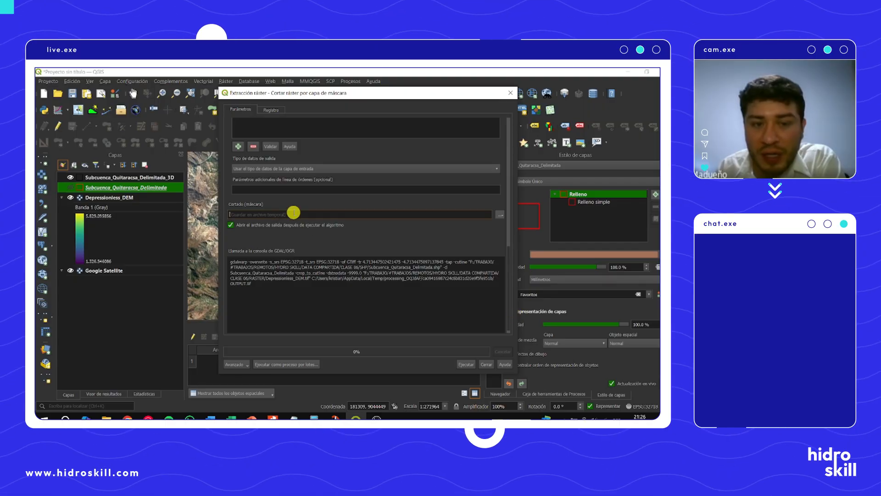
left_click(293, 214)
type("D")
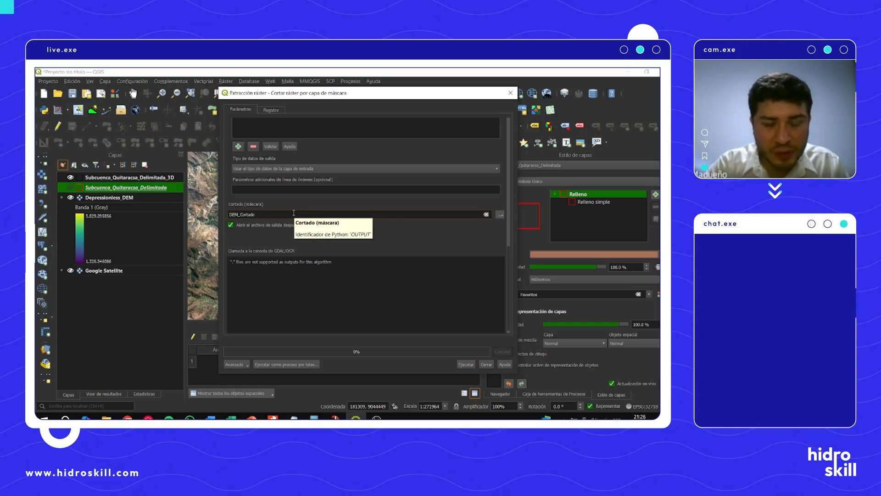
type("EM_Cortado")
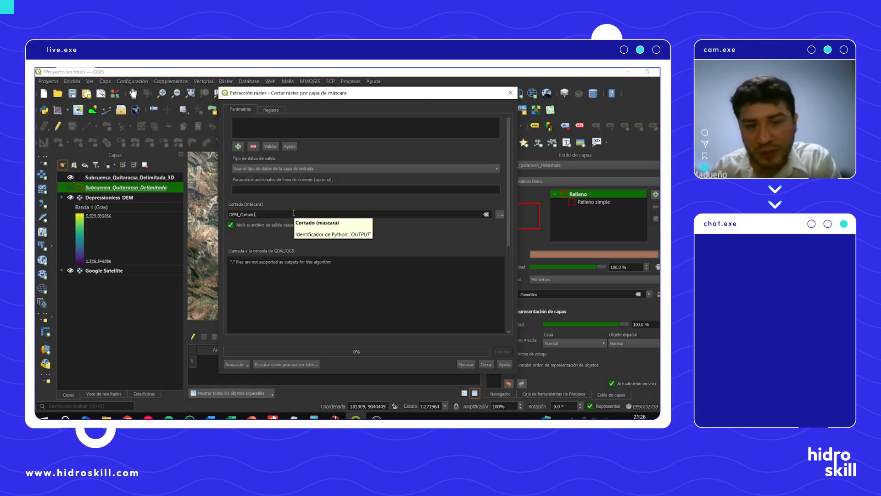
left_click(466, 364)
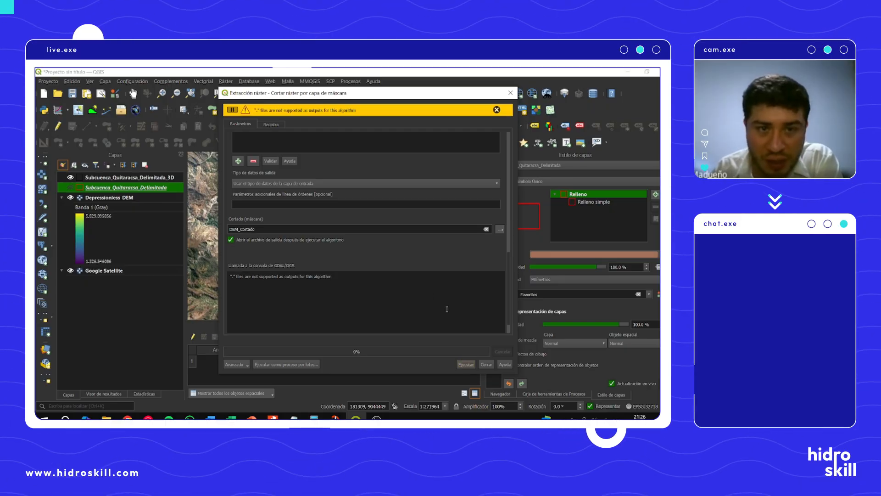
Step: Complete the output file name as DEM_Cortado.tif, run the clip and close the tool
left_click(290, 230)
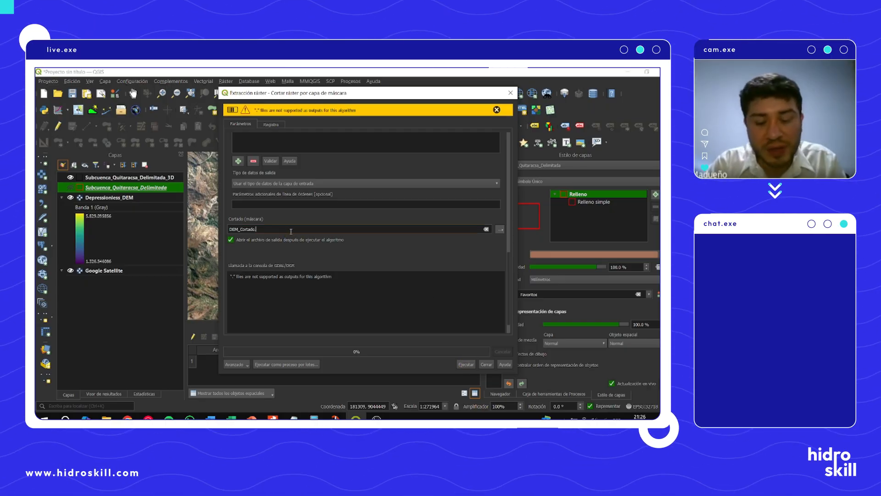
type(".tif")
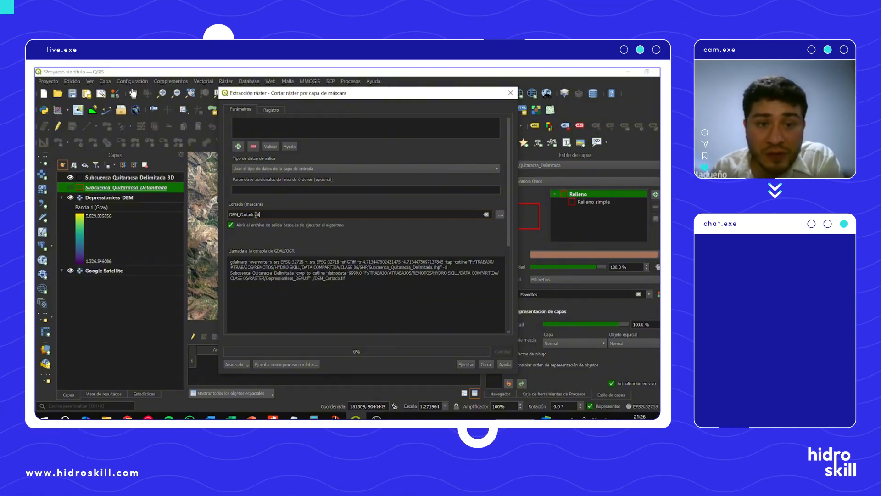
left_click(460, 365)
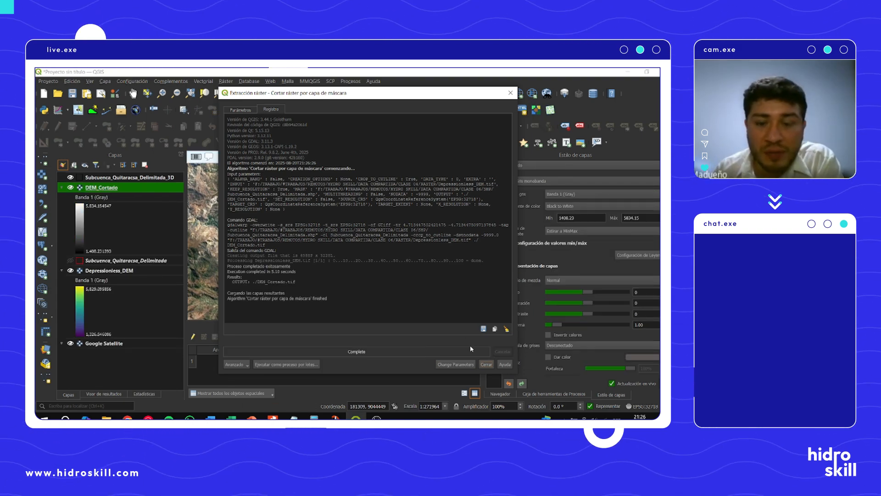
left_click(486, 364)
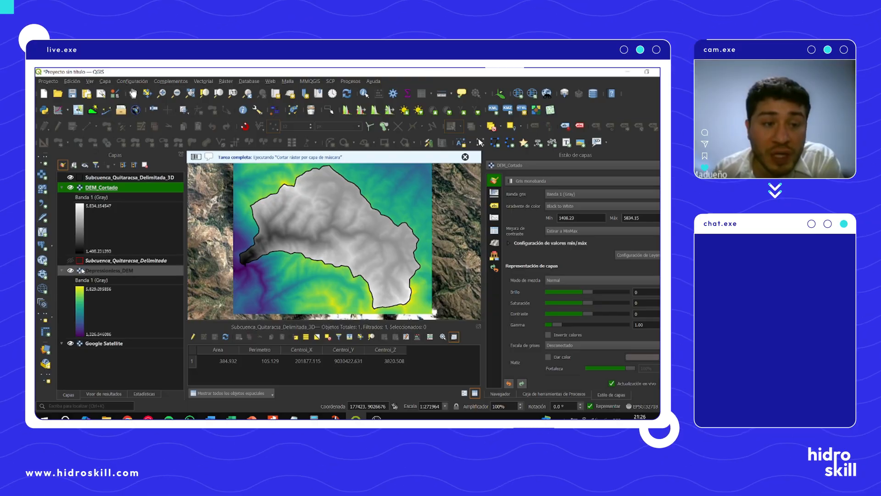
Step: Hide the Depressionless_DEM layer, inspect the clipped DEM's edge around the subbasin outlet and select the DEM_Cortado layer
left_click(70, 270)
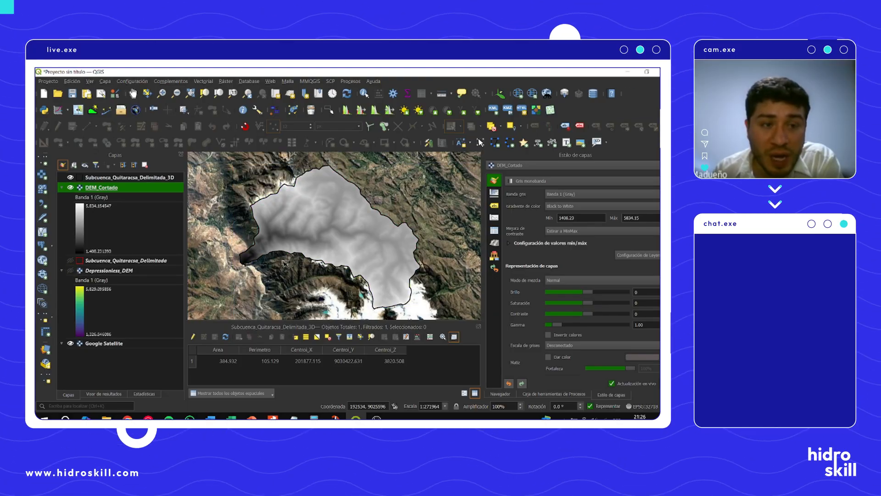
scroll(245, 265, "up", 3)
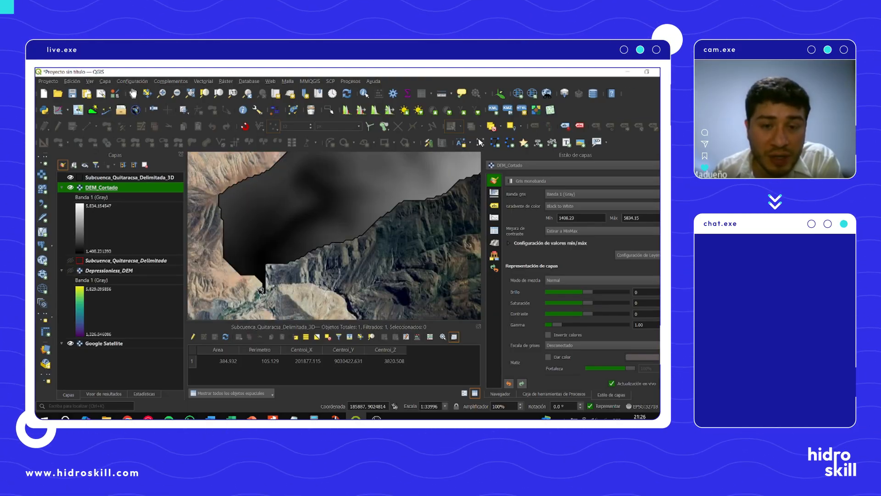
scroll(260, 290, "up", 1)
scroll(260, 290, "up", 1)
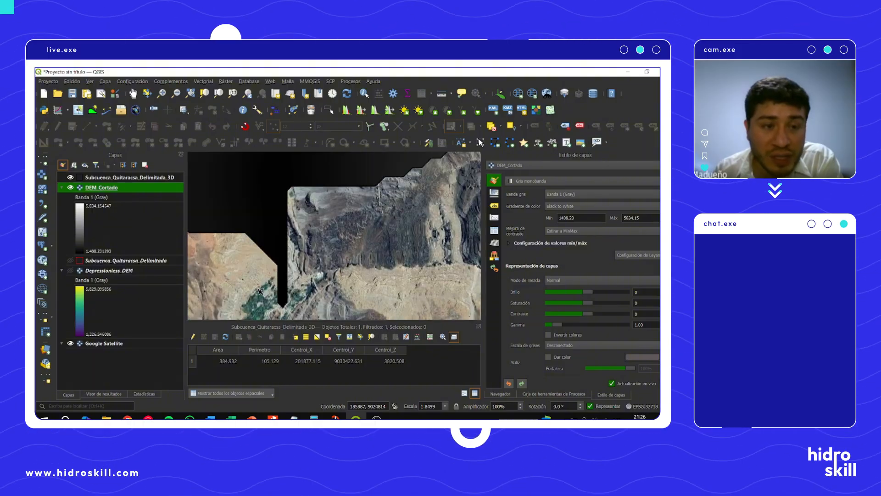
scroll(259, 290, "down", 1)
left_click(106, 229)
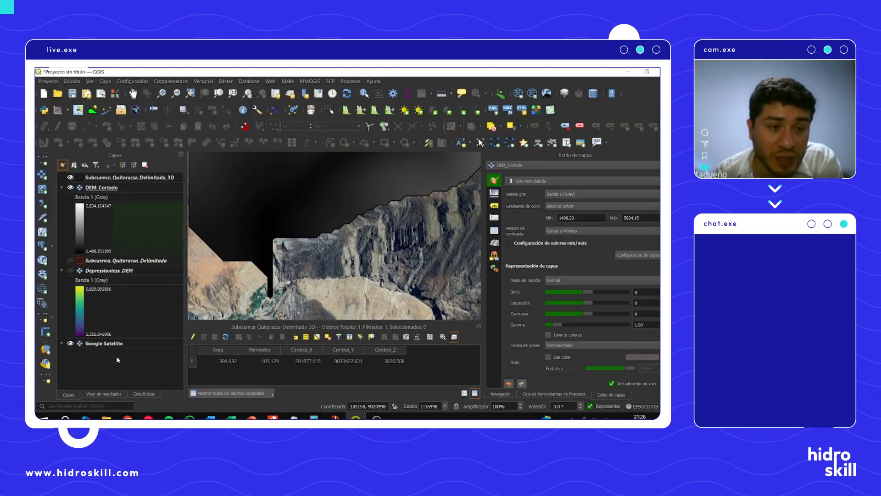
left_click(113, 186)
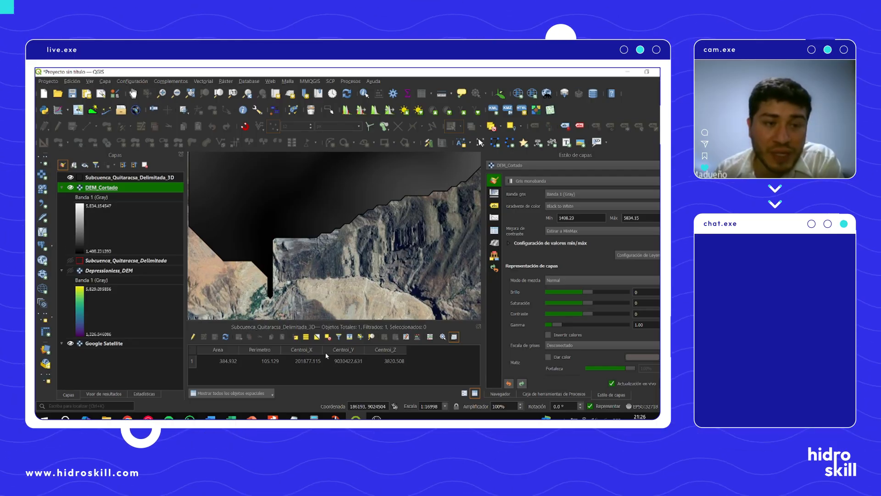
Step: Switch to the Excel workbook and resize its window so the QGIS layer legend stays visible and more rows show
left_click(233, 417)
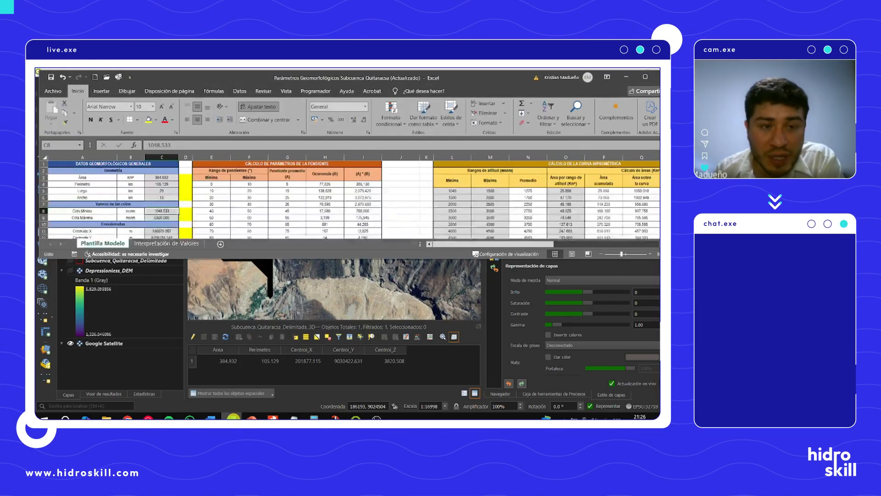
left_click_drag(38, 187, 190, 197)
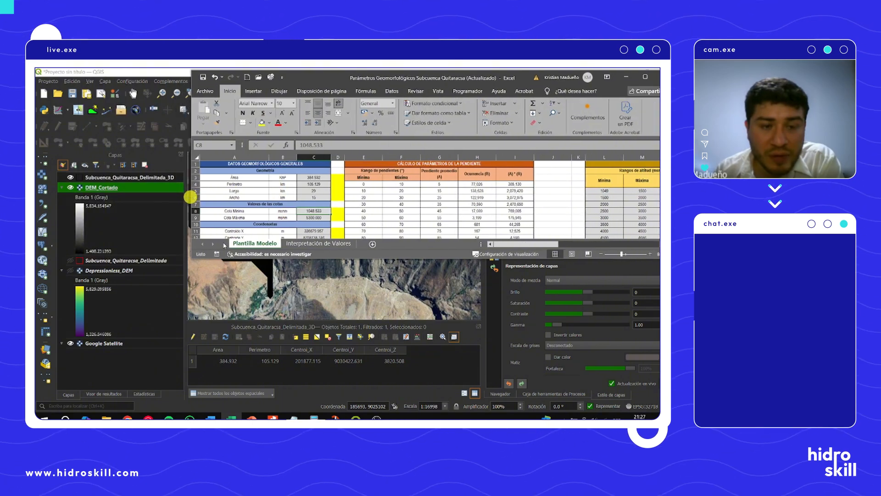
left_click(240, 261)
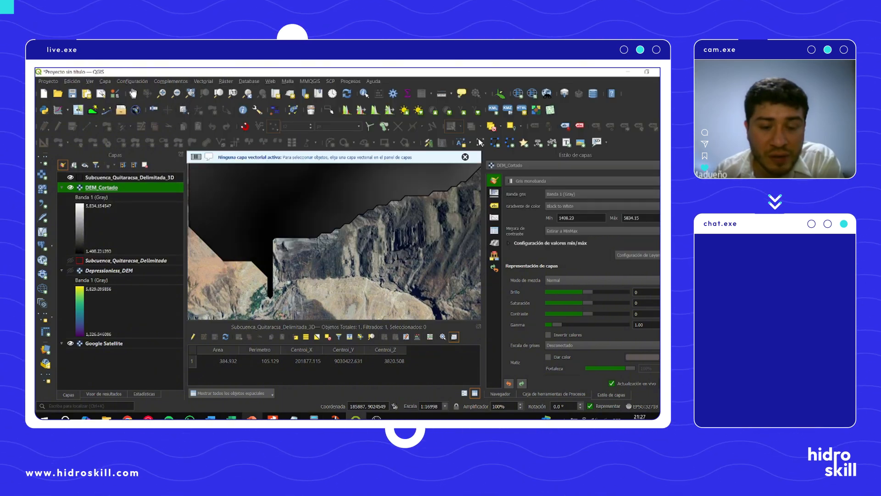
left_click(230, 418)
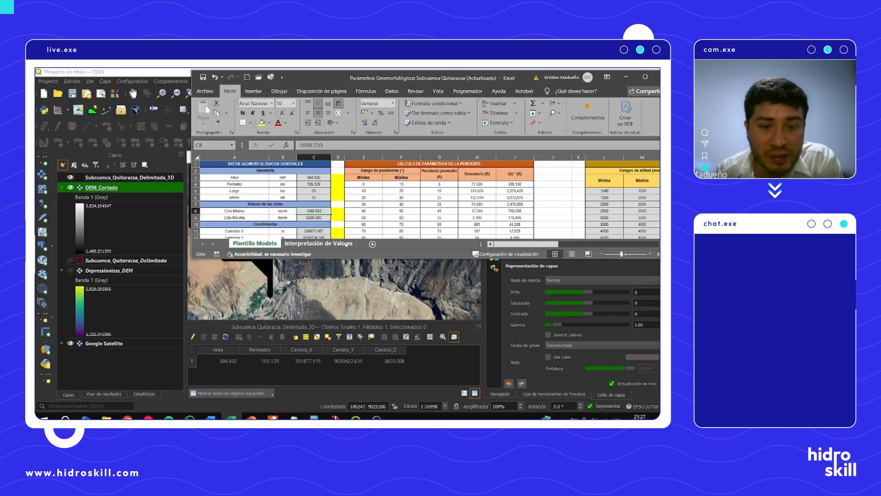
left_click_drag(342, 259, 340, 324)
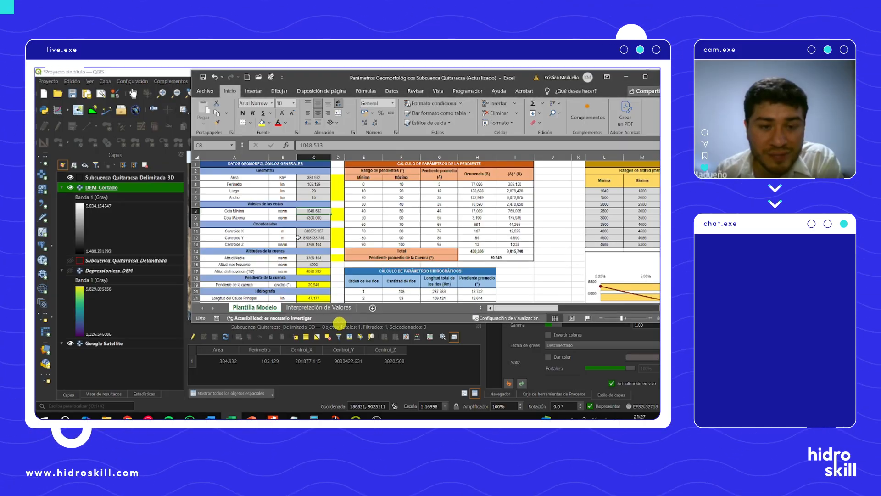
Step: Set the Cota Mínima cell to 1408.231393 from the minimum in the DEM_Cortado legend
left_click(312, 231)
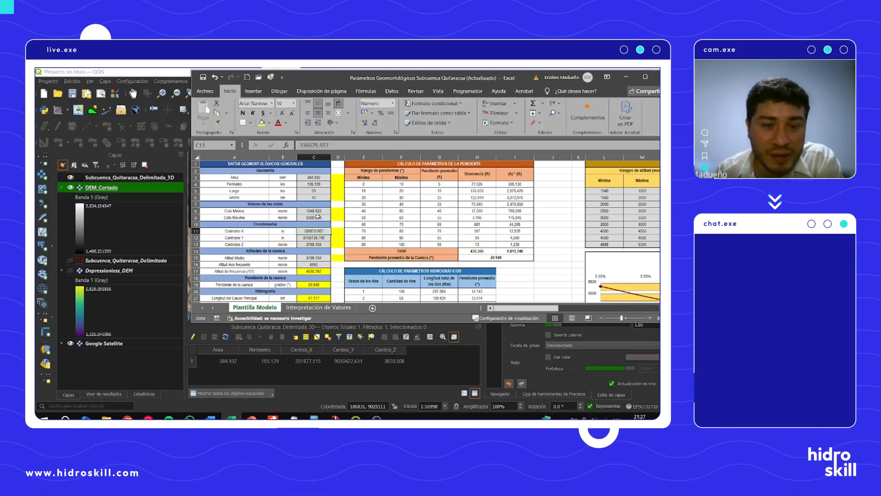
left_click(314, 212)
type("1408")
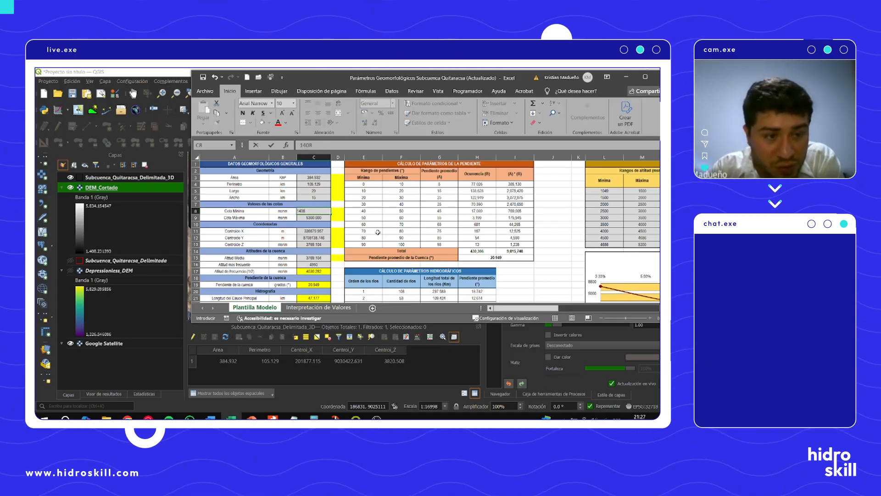
type(".231393")
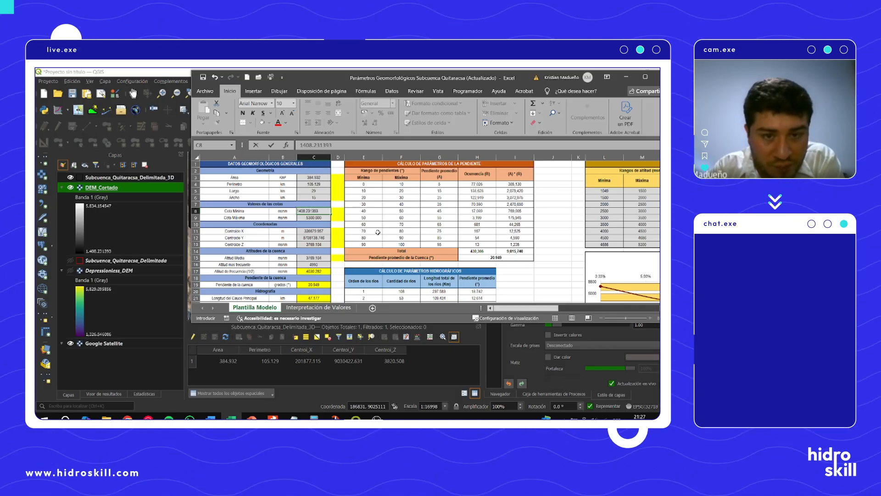
key("Return")
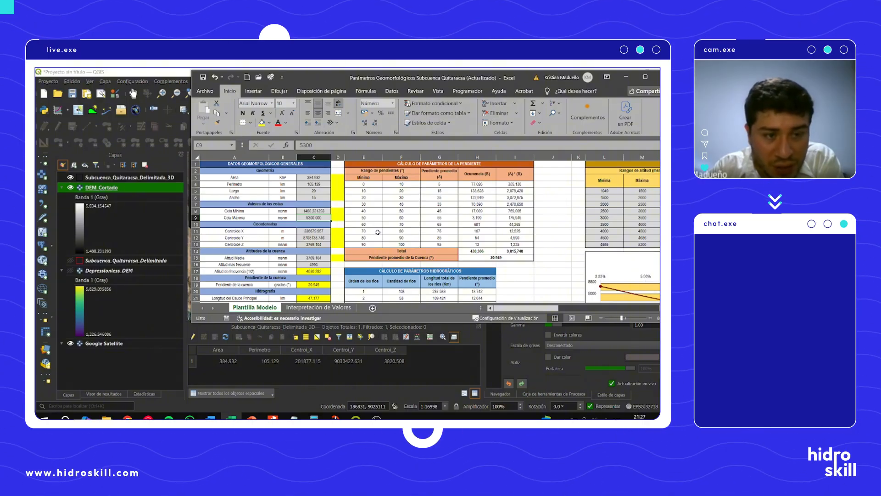
Step: Set the Cota Máxima cell to 5834.154547 from the maximum in the DEM_Cortado legend
type("583")
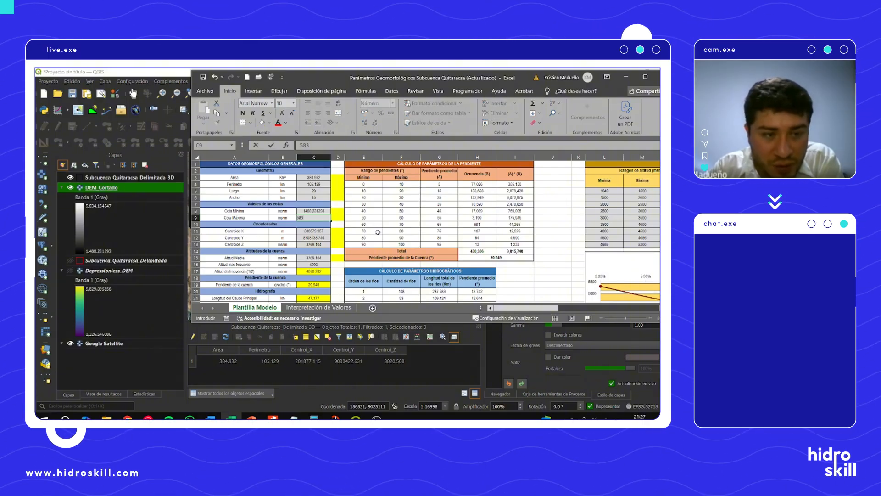
type("4.")
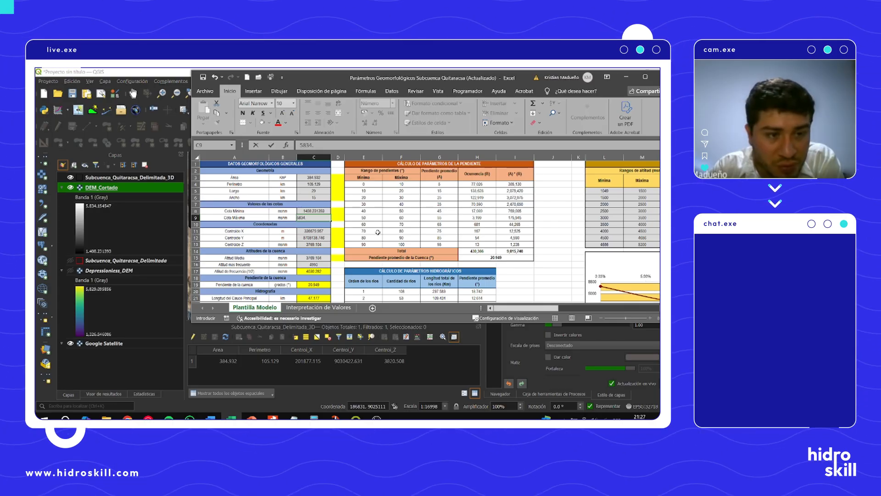
type("154547")
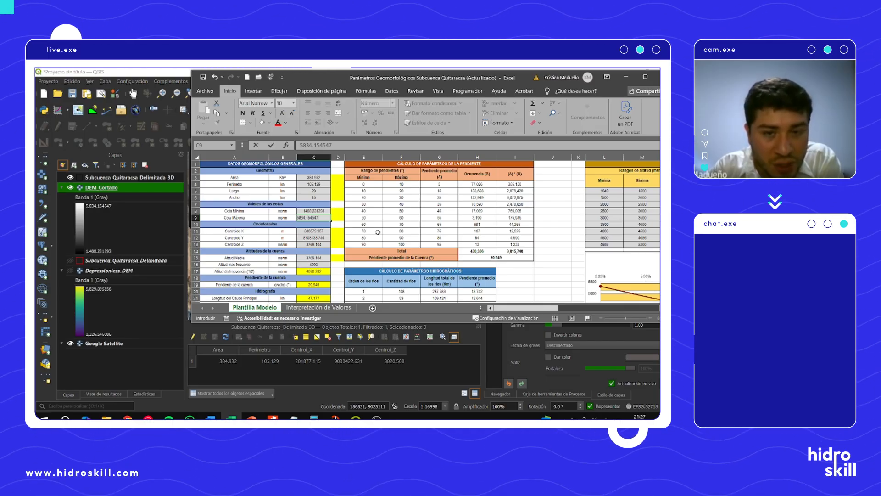
key("Return")
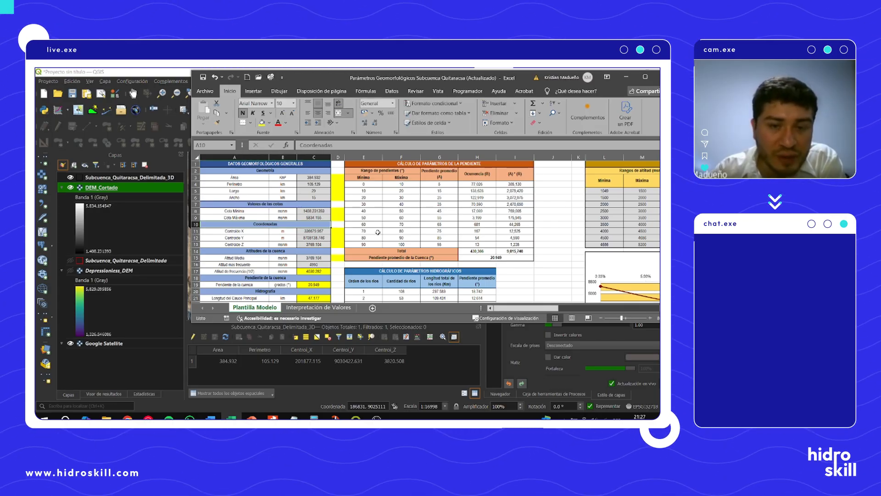
Step: Format the Cota Mínima and Cota Máxima cells as numbers with three decimal places
left_click_drag(314, 211, 322, 217)
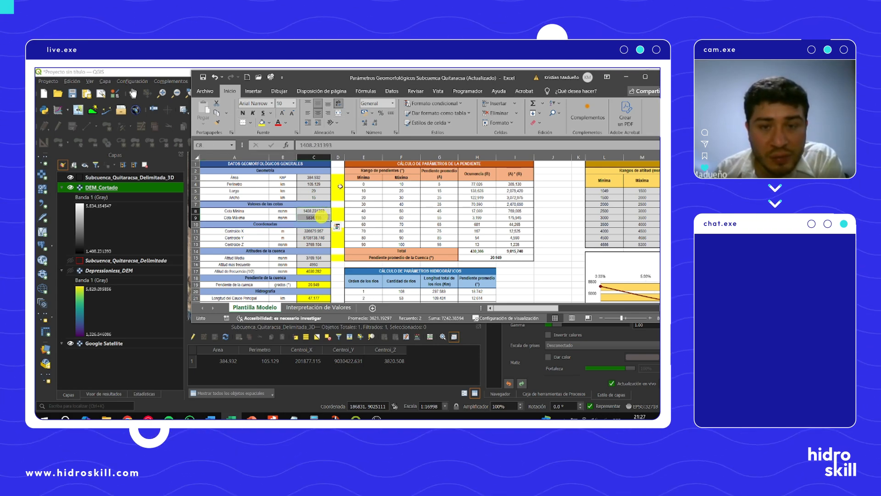
left_click(396, 133)
left_click(386, 162)
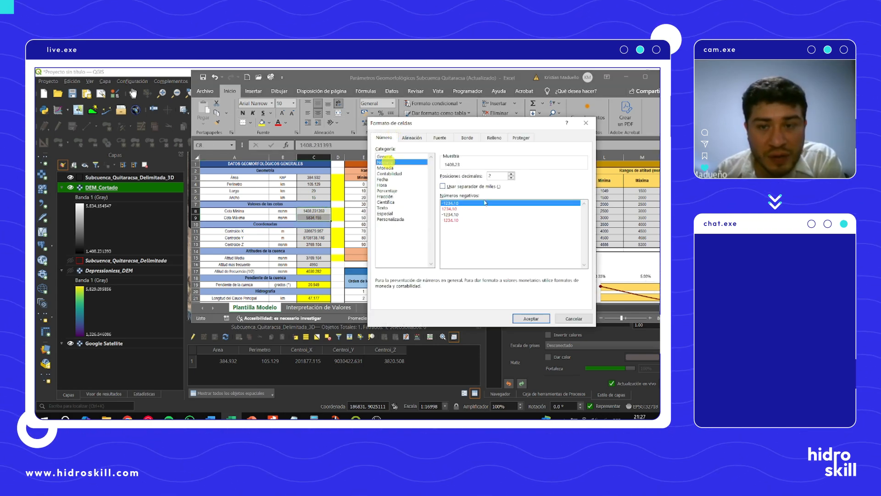
left_click(530, 318)
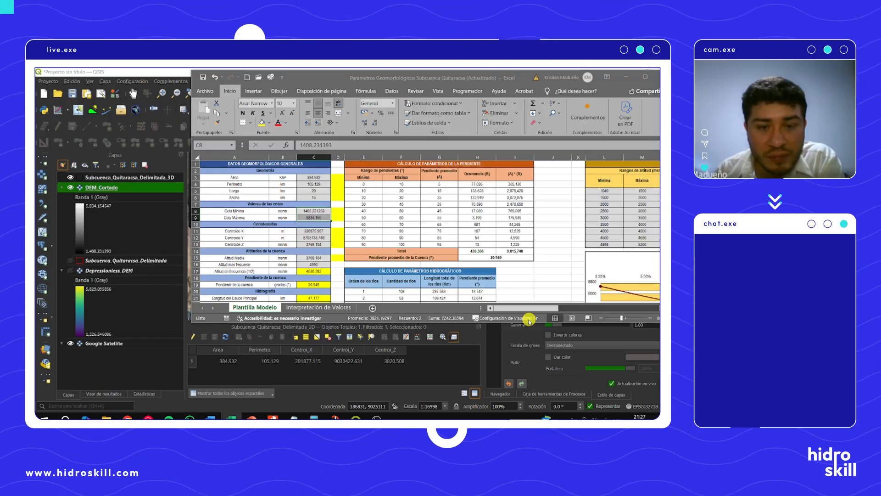
left_click(340, 239)
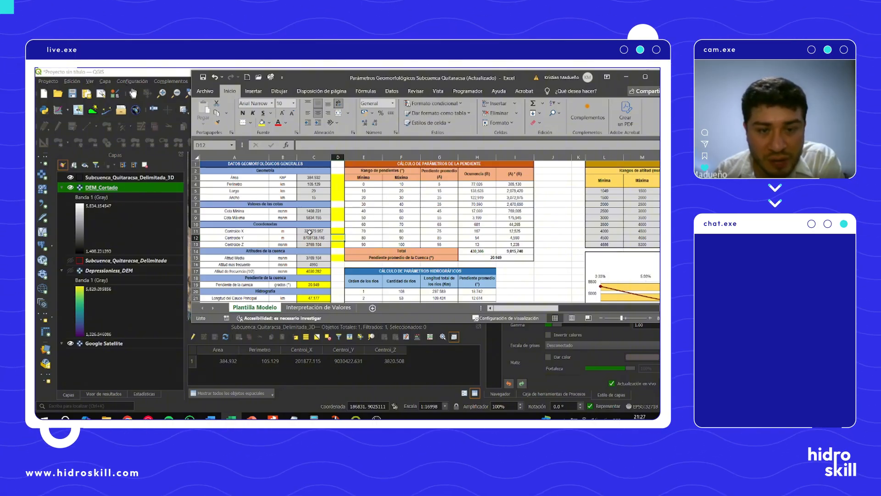
Step: Set the Centroide X cell to 201877.115 from the Centroi_X field of the subbasin's attribute table
left_click(311, 231)
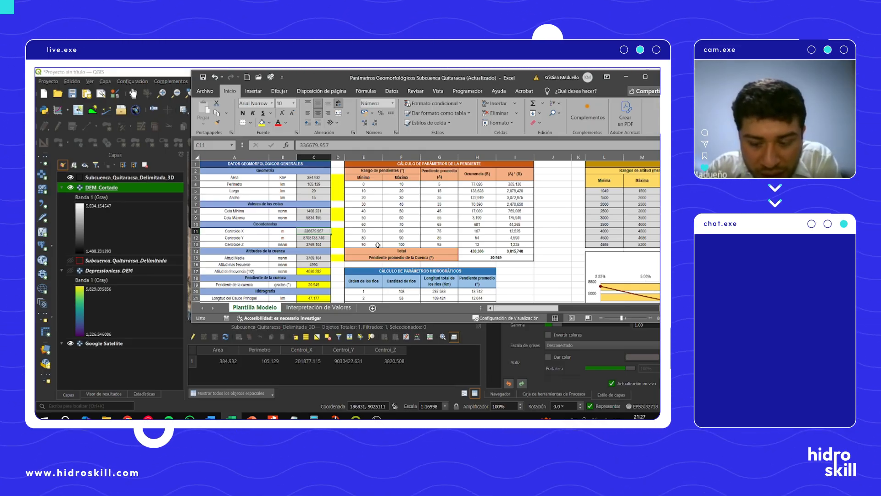
type("201")
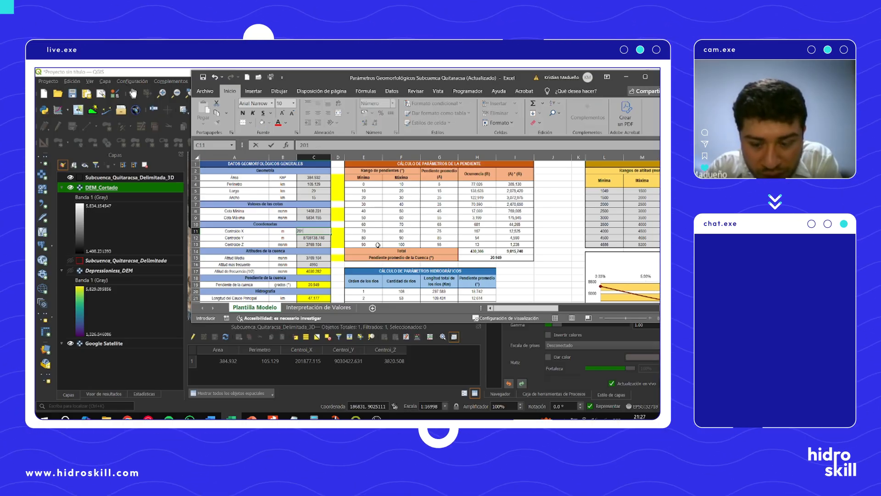
type("877.1")
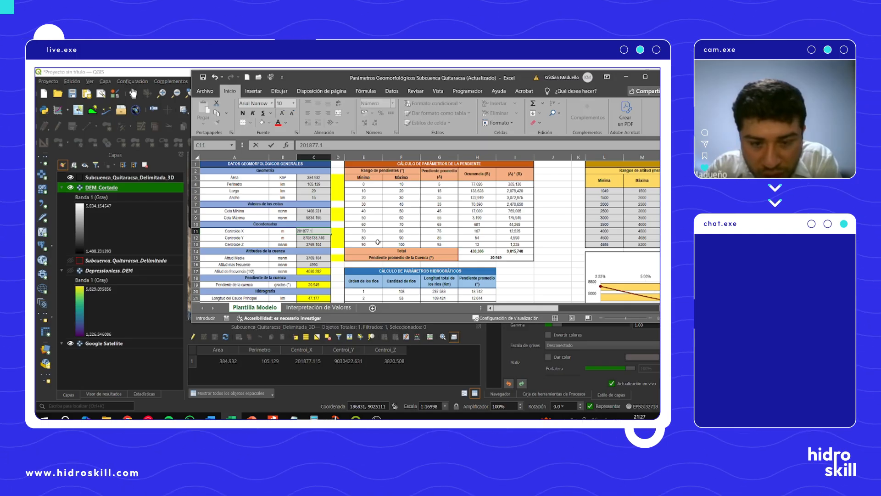
type("15")
key("Return")
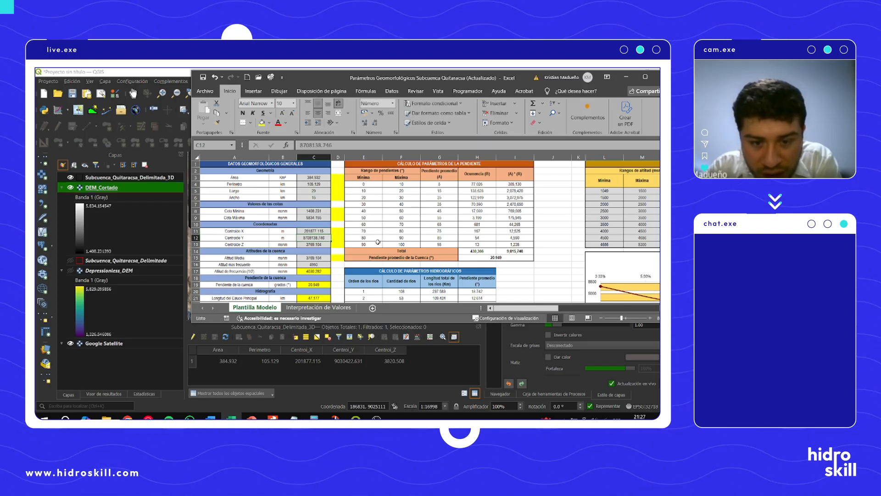
Step: Set the Centroide Y cell to 9030422.631 from the Centroi_Y field of the subbasin's attribute table
type("9")
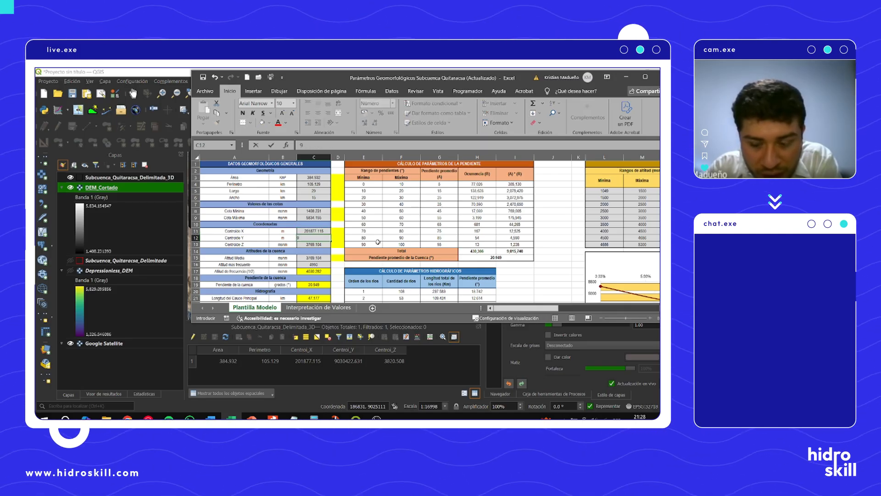
type("0")
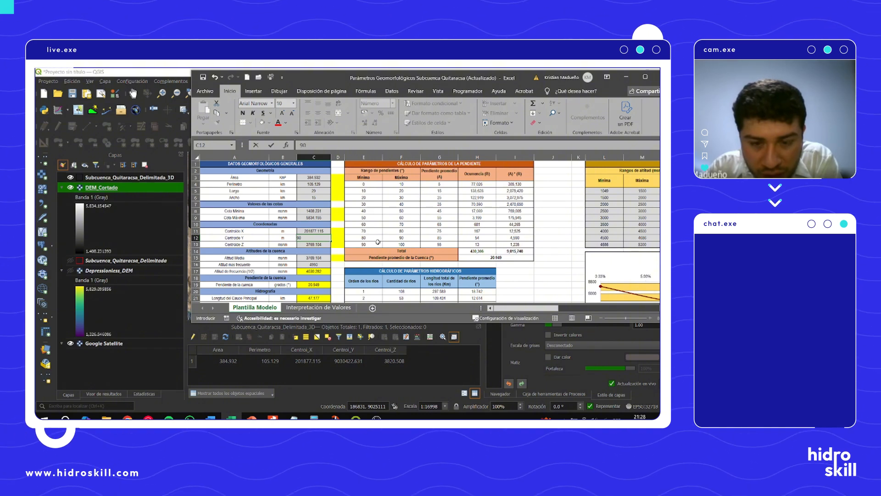
type("30")
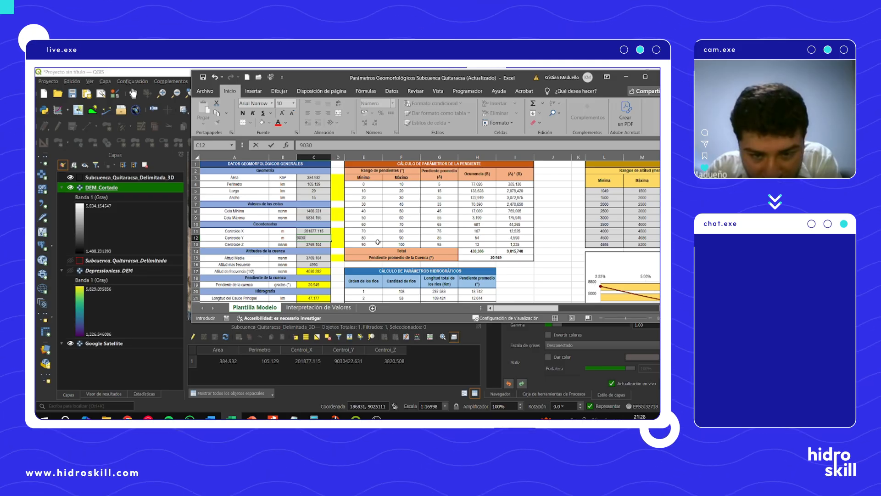
type("422.631")
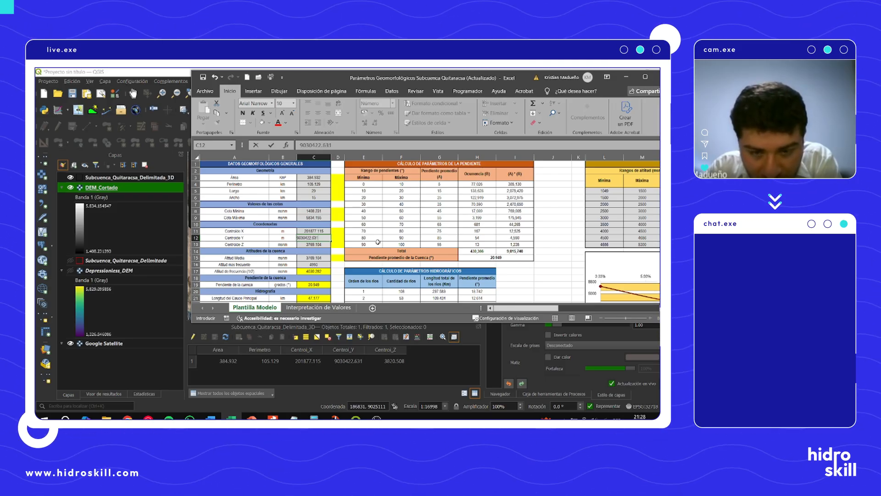
key("Return")
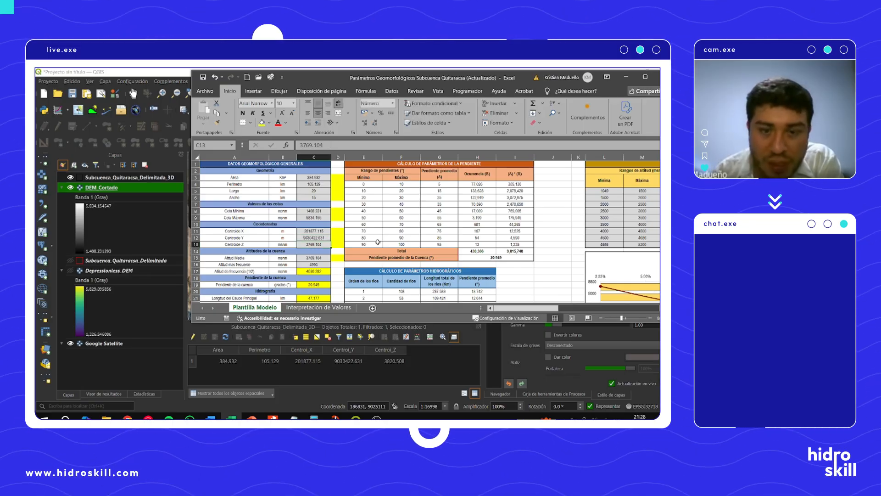
Step: Apply the thousands separator to the Centroide X and Centroide Y cells
left_click_drag(325, 230, 317, 238)
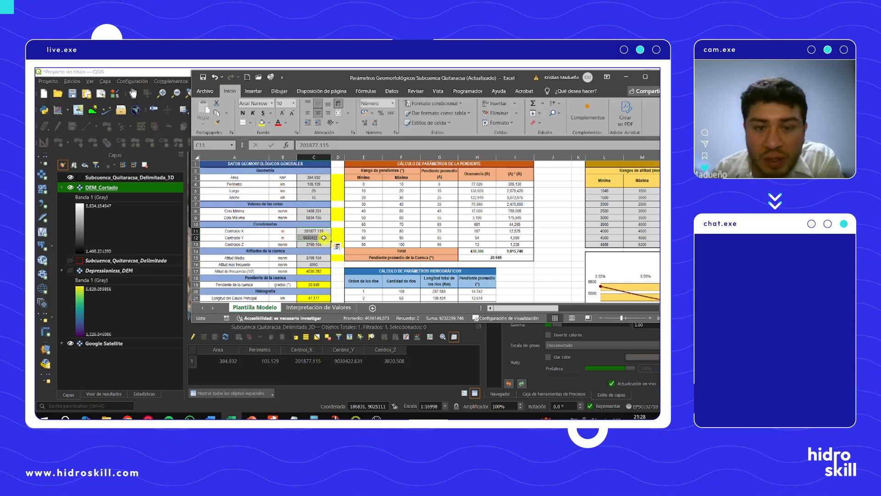
left_click(396, 132)
left_click(462, 185)
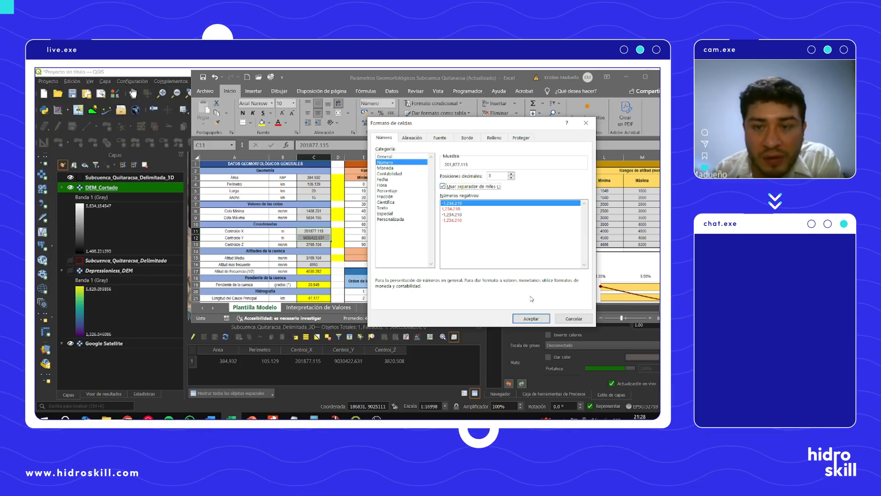
left_click(523, 318)
left_click(342, 265)
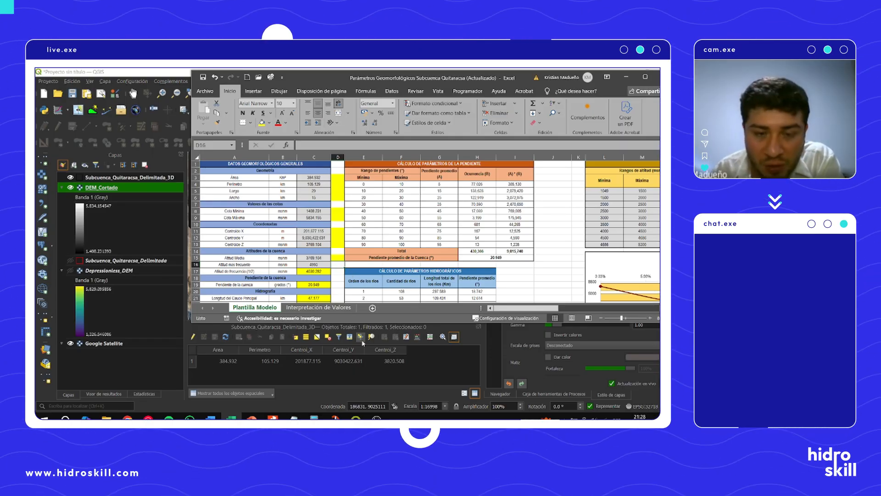
Step: Set the Centroide Z cell to 3820.508 from the attribute table and apply the thousands separator to it
left_click(314, 245)
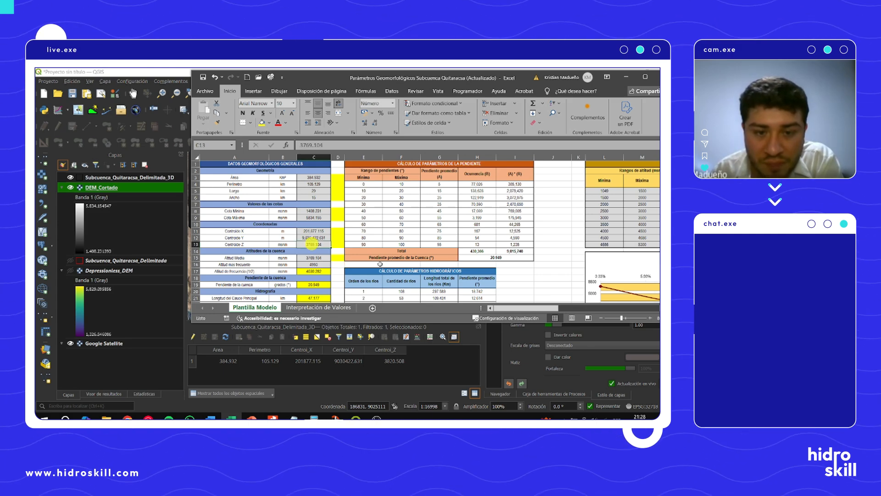
type("3820.508")
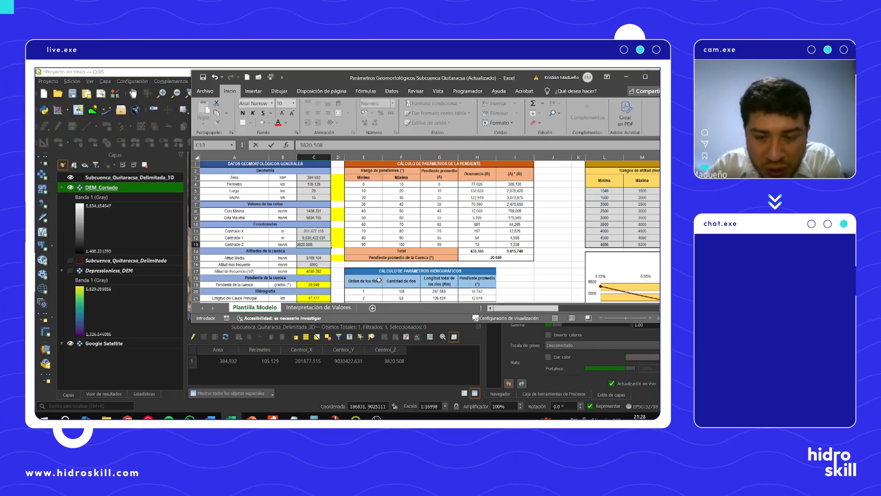
key("Return")
left_click(319, 243)
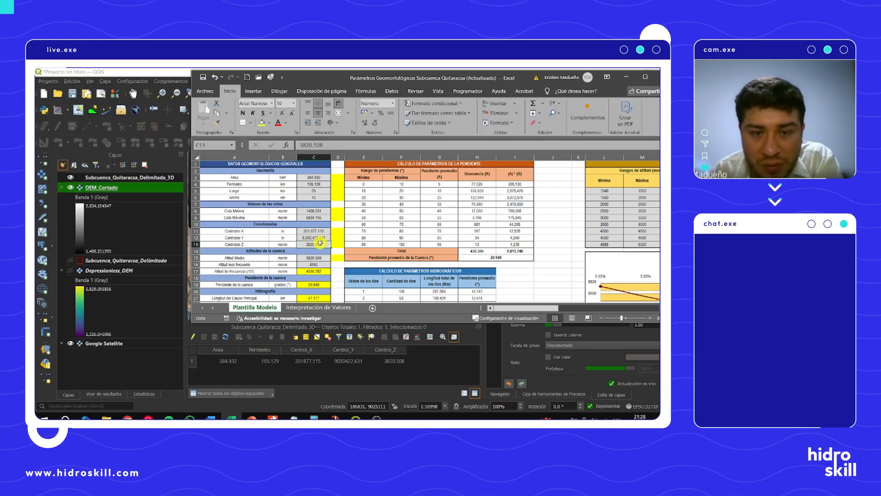
left_click(396, 132)
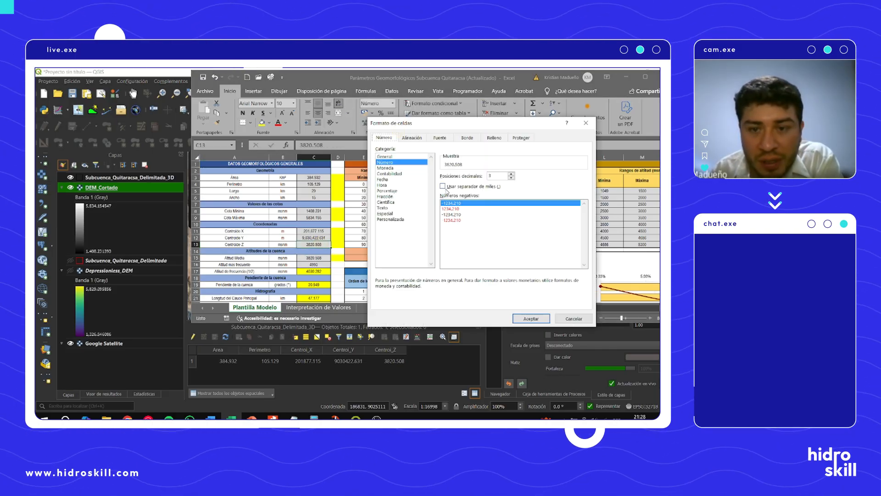
left_click(444, 186)
left_click(531, 318)
left_click(339, 265)
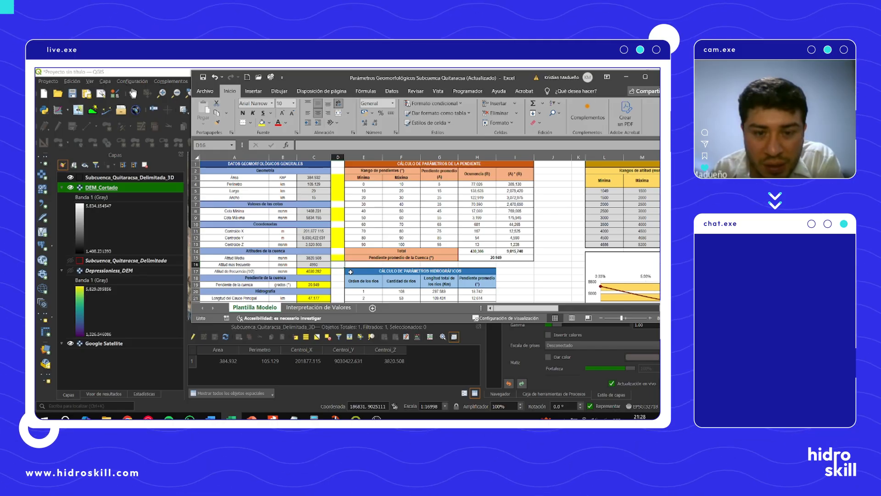
Step: Apply the thousands separator to the Altitud Media cell and check which cell its formula references
left_click(322, 258)
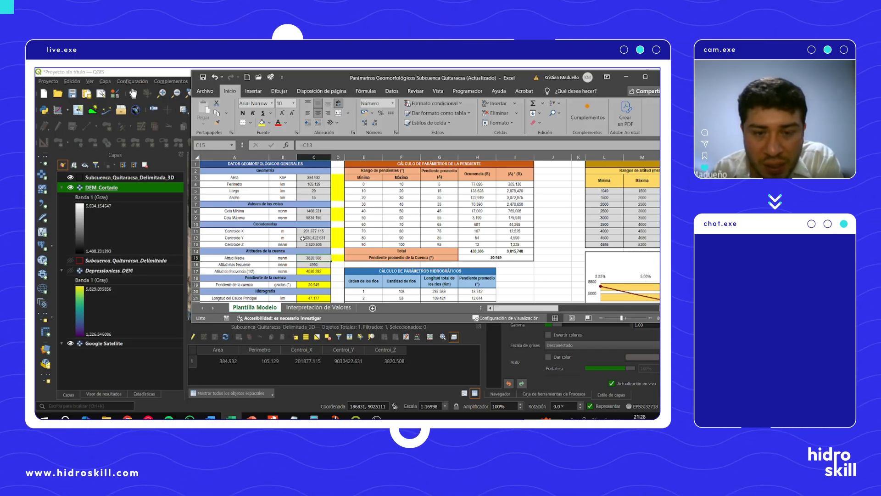
left_click(396, 132)
left_click(471, 186)
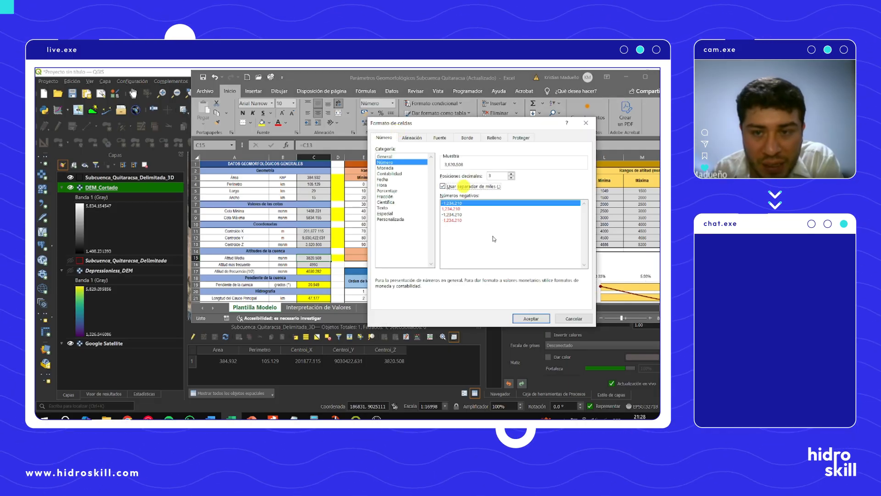
left_click(531, 319)
left_click(341, 270)
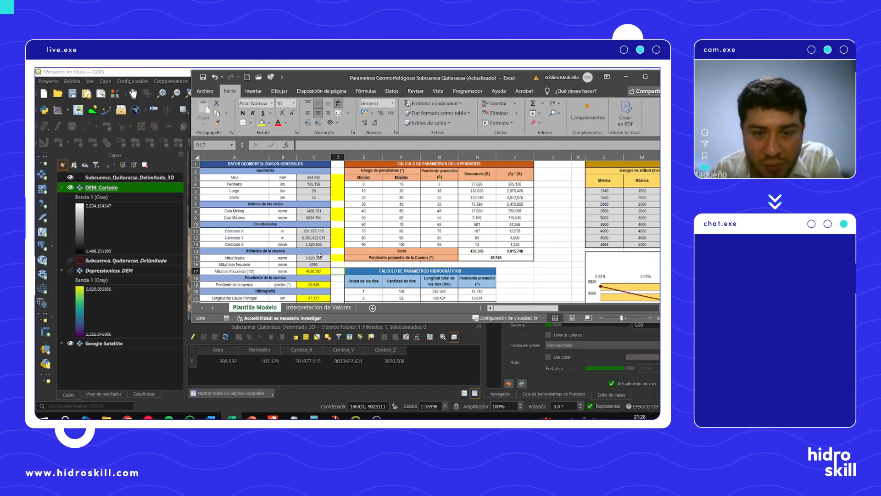
left_click(320, 257)
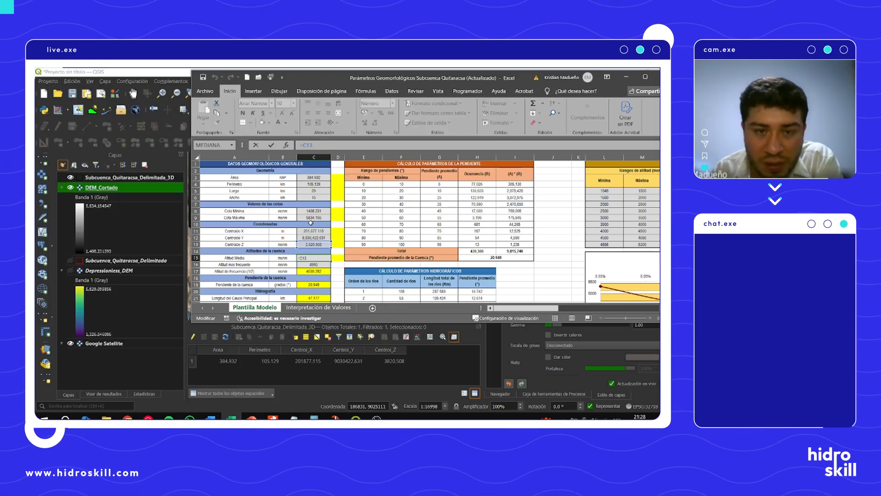
left_click(321, 257)
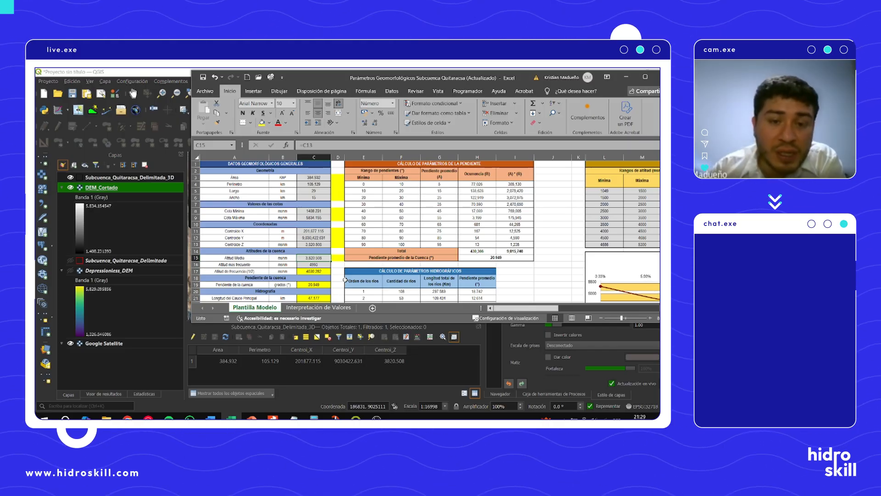
Step: Fill cells D29 to D32 yellow beside the Factor Forma, Índice de Gravelious and Rectángulo Equivalente rows
left_click_drag(341, 257, 340, 168)
left_click(339, 204)
scroll(373, 229, "down", 4)
scroll(372, 230, "down", 2)
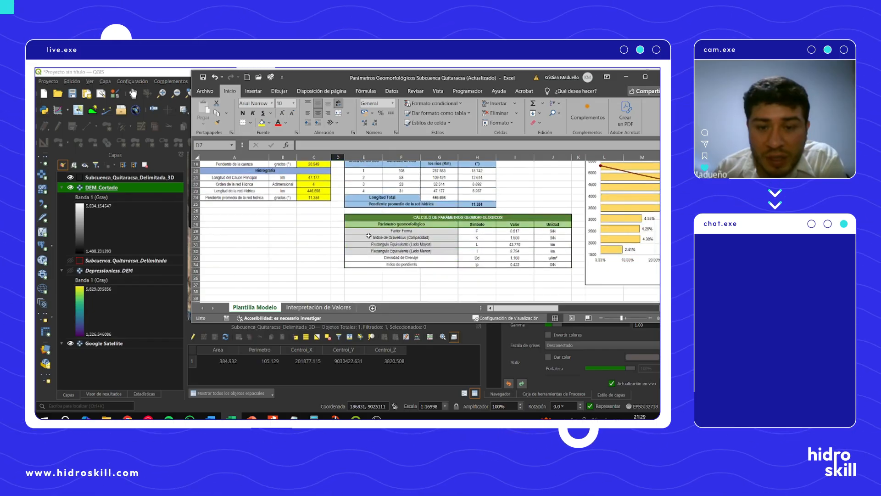
left_click_drag(338, 231, 338, 250)
left_click(261, 123)
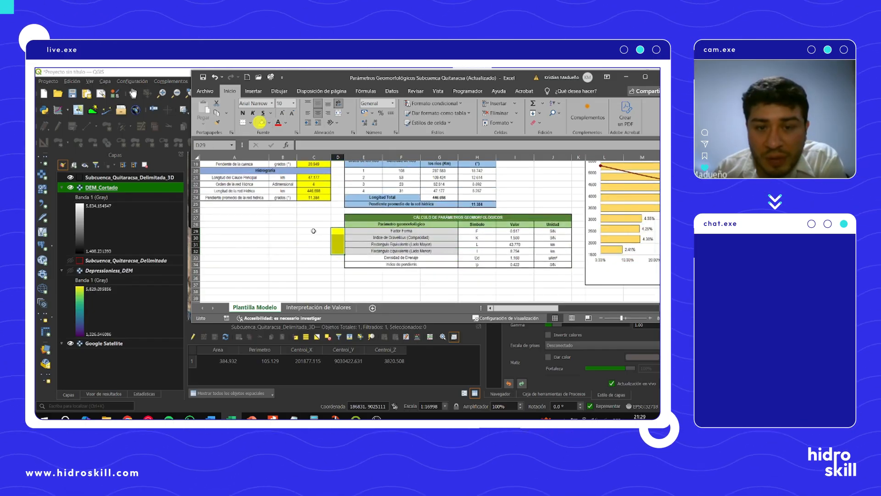
left_click(338, 277)
Step: Examine the Factor Forma value's formula and trace its referenced cells in the general geomorphological data
left_click(508, 232)
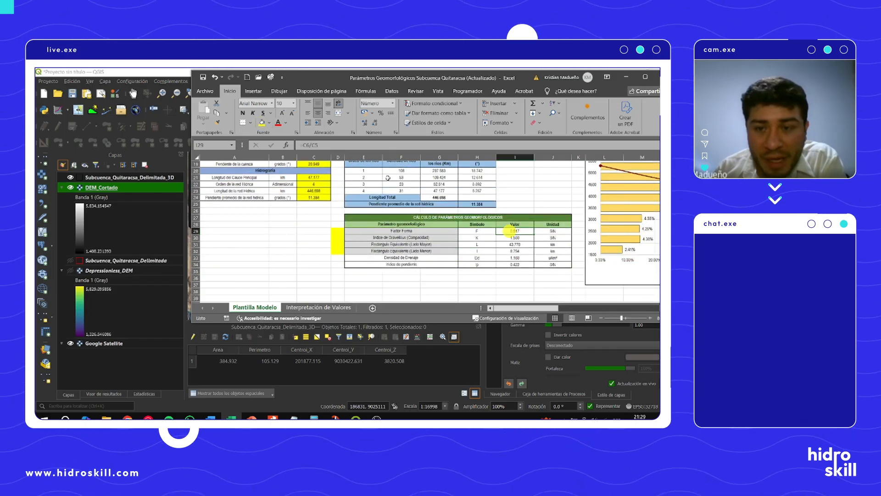
left_click(324, 144)
scroll(325, 144, "up", 6)
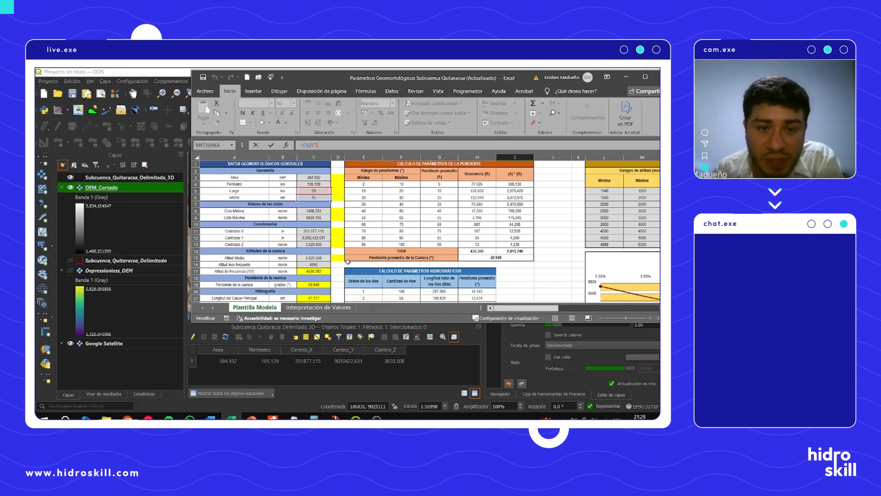
left_click(347, 262)
scroll(421, 282, "down", 6)
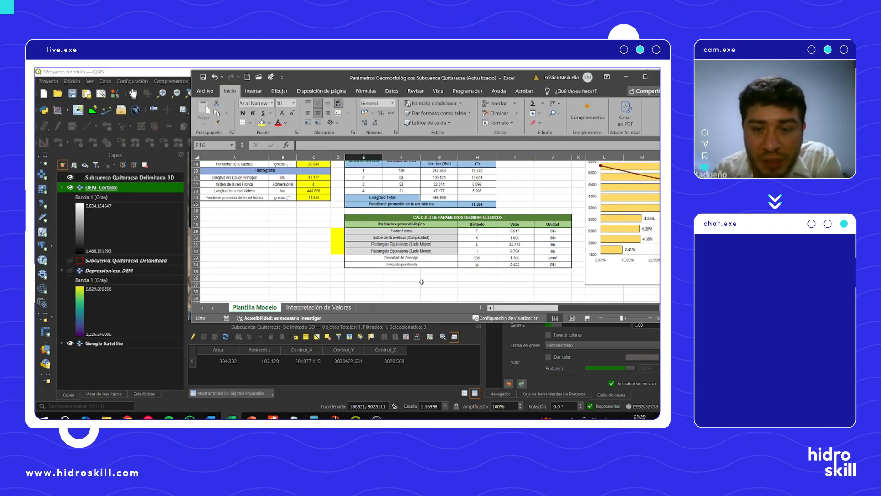
left_click(515, 232)
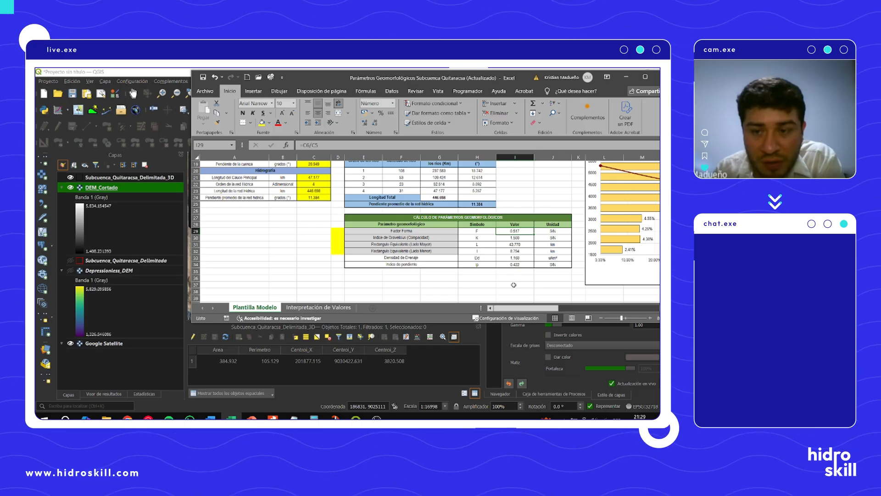
Step: Consult the Factor Forma ranges on the Interpretación de Valores sheet and return to the Plantilla Modelo sheet
left_click(321, 307)
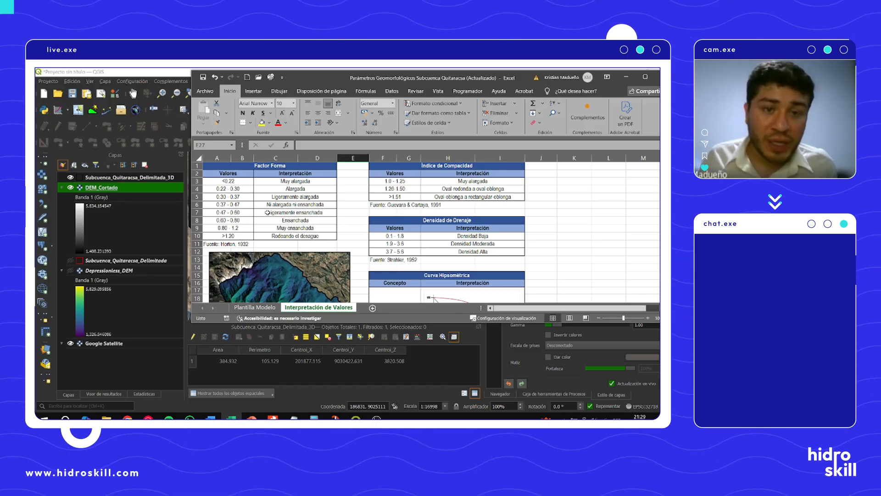
left_click(291, 181)
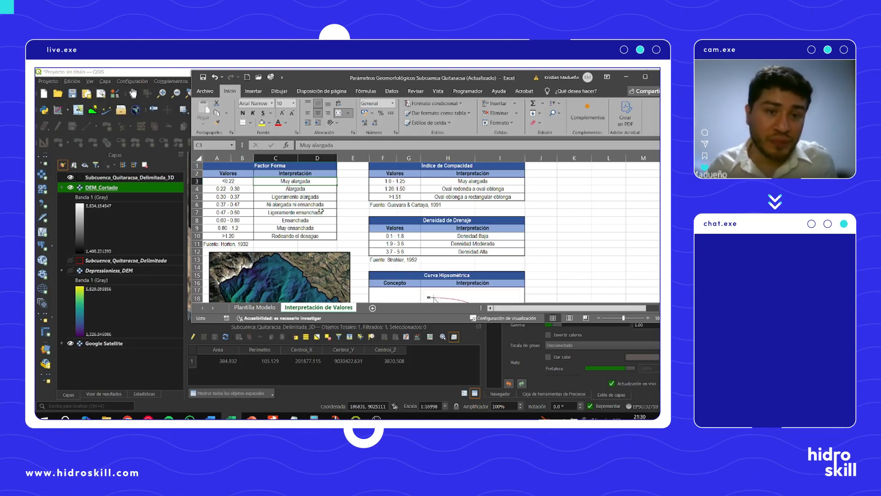
left_click(258, 307)
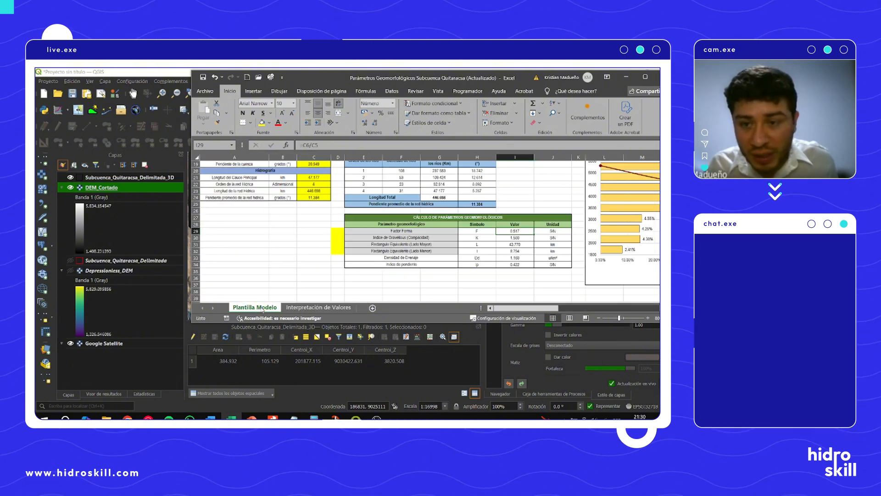
Step: Compare the calculated Factor Forma value on Plantilla Modelo with the Factor Forma ranges on the Interpretación de Valores sheet
left_click(291, 308)
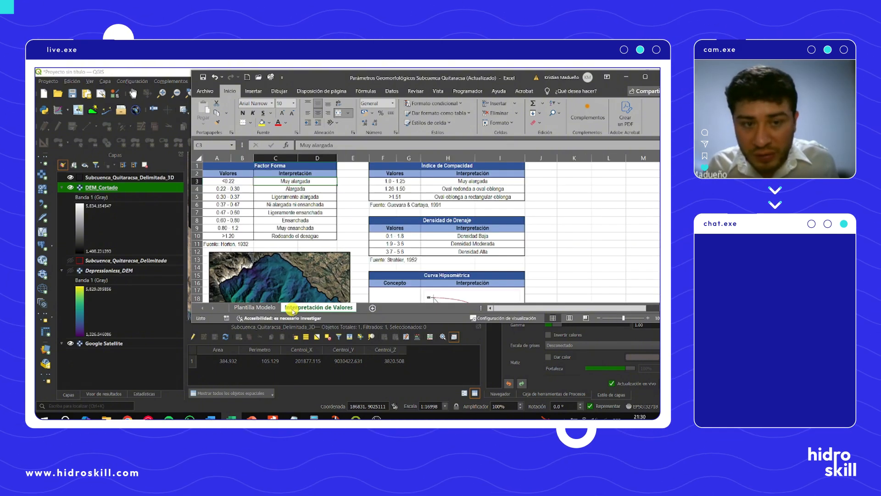
left_click(264, 308)
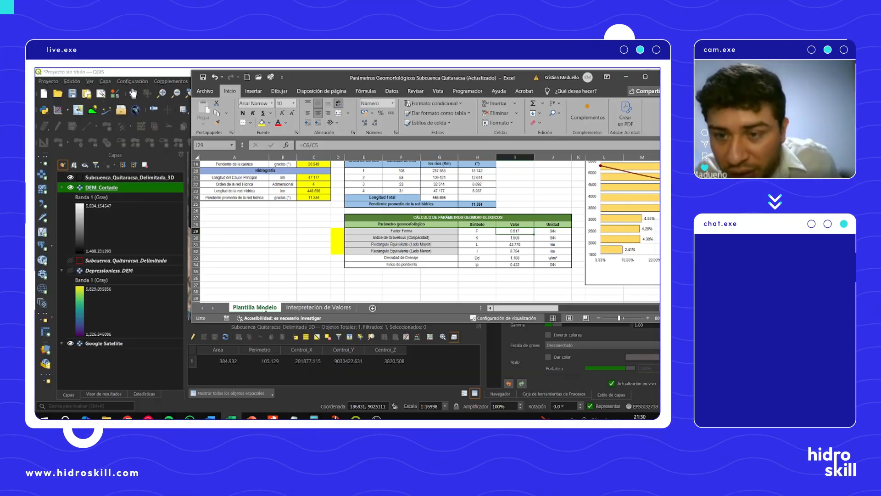
left_click(297, 308)
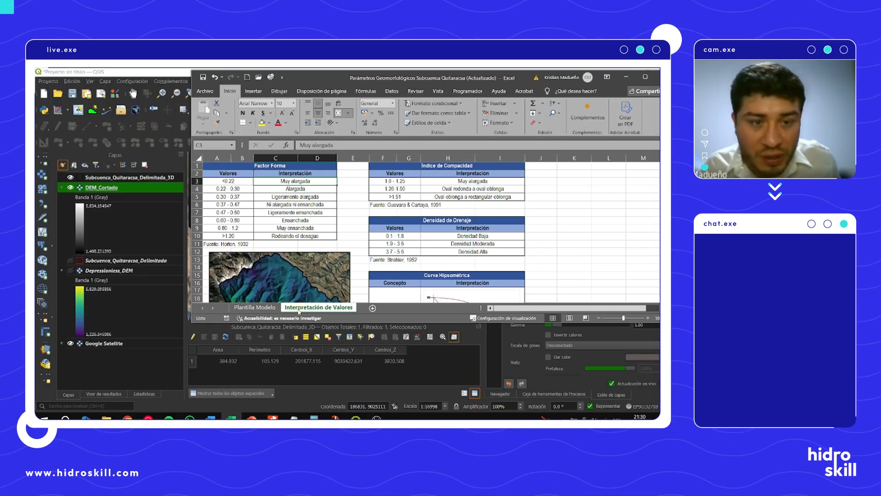
left_click(243, 214)
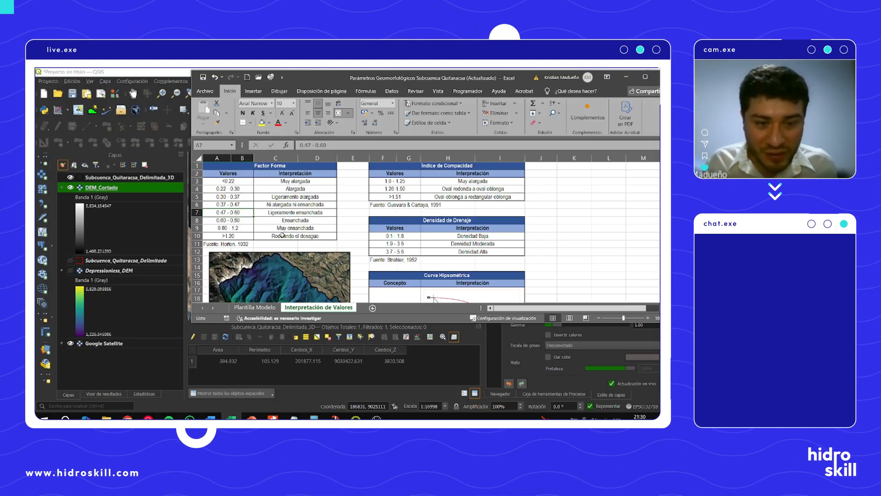
left_click(256, 307)
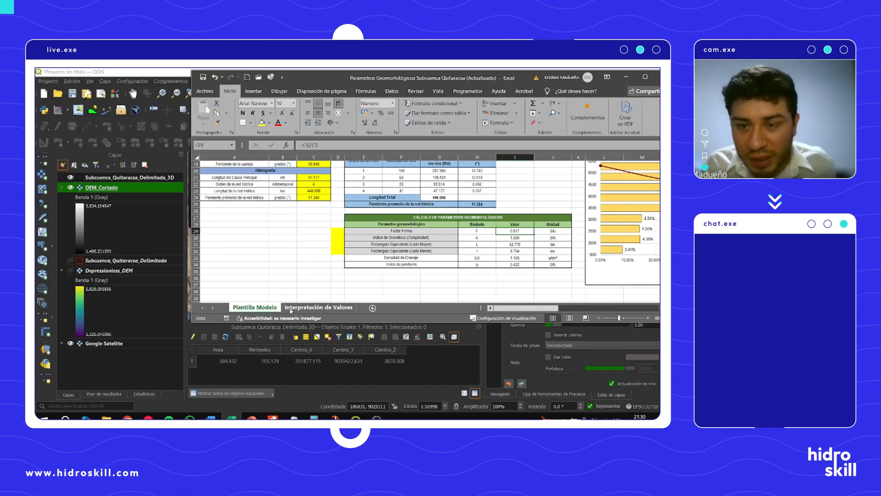
left_click(290, 308)
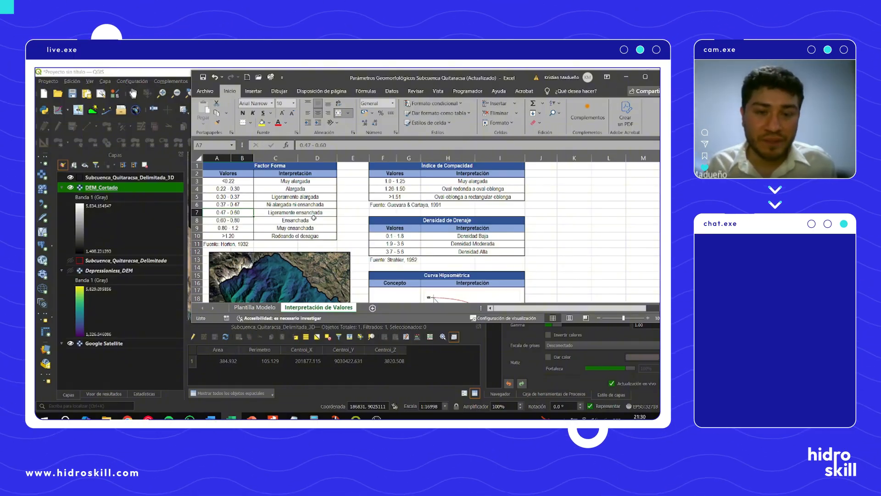
left_click(255, 307)
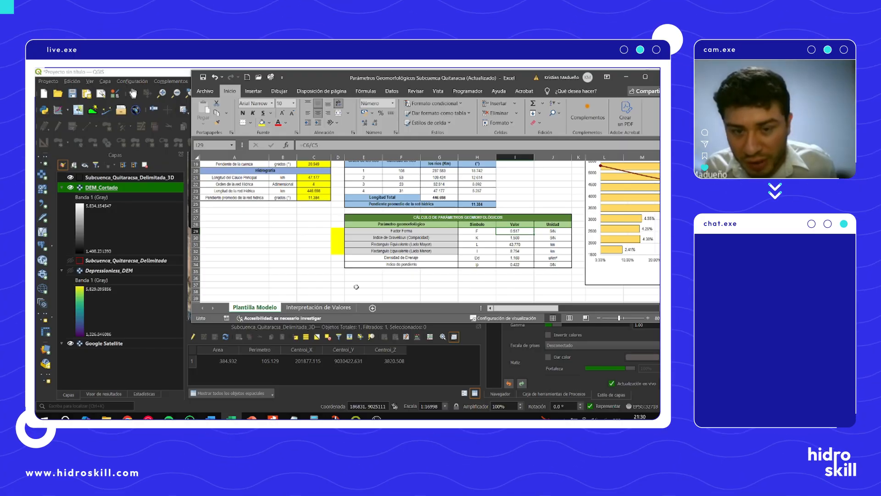
Step: Fill the 0.47 - 0.60 "Ligeramente ensanchada" row of the Factor Forma table on Interpretación de Valores yellow
left_click(318, 307)
left_click(235, 214)
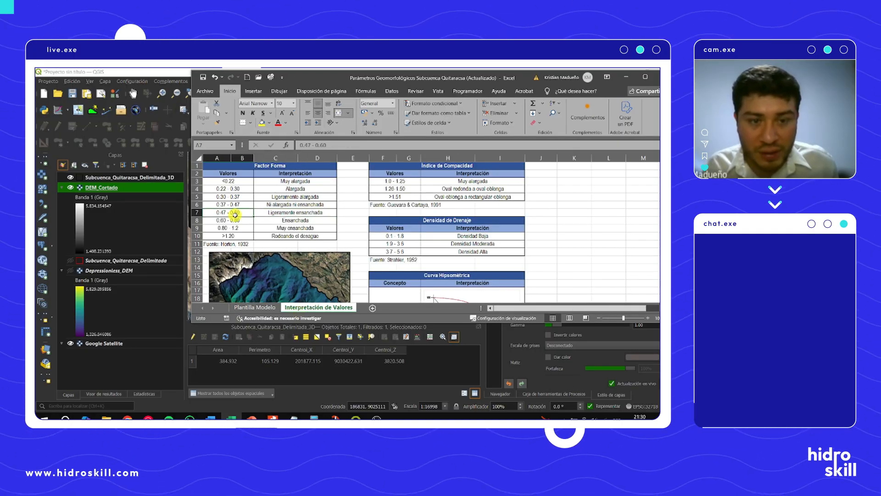
left_click_drag(235, 214, 293, 213)
left_click(260, 123)
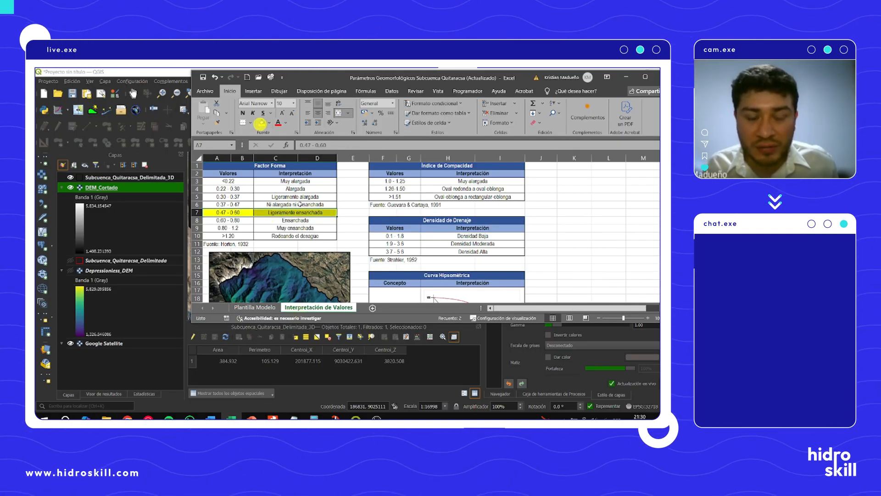
left_click(318, 227)
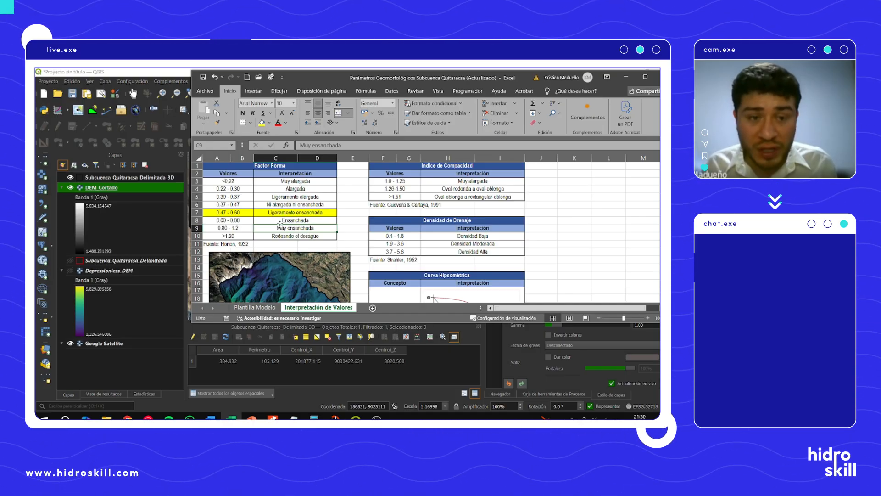
Step: Examine the Índice de Gravelious formula on Plantilla Modelo and trace its referenced cells in the general geomorphological data
left_click(255, 307)
left_click(298, 307)
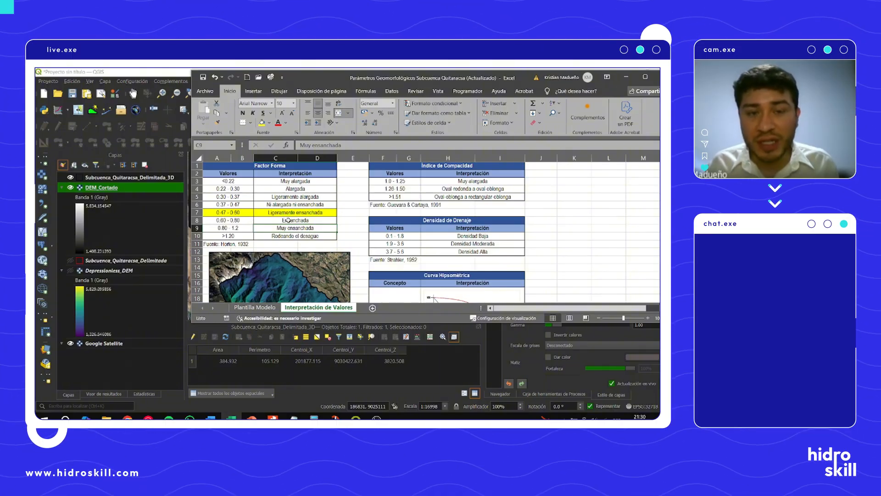
left_click(260, 307)
left_click(409, 274)
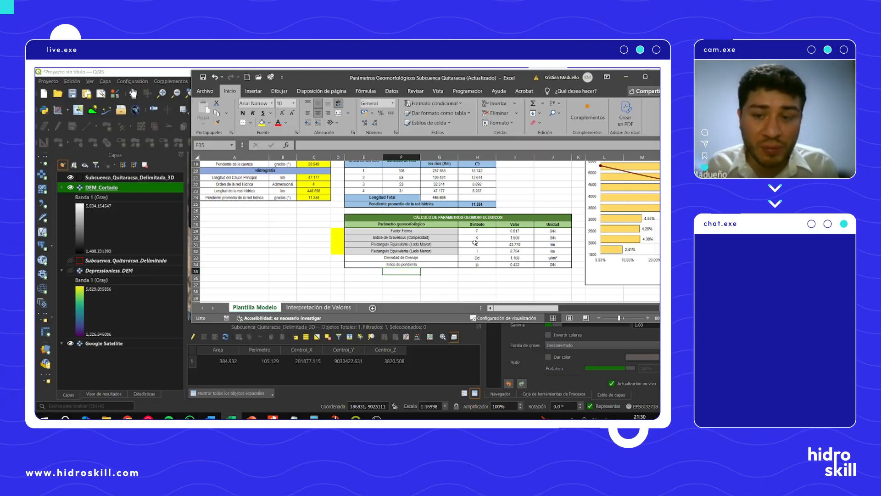
left_click(522, 237)
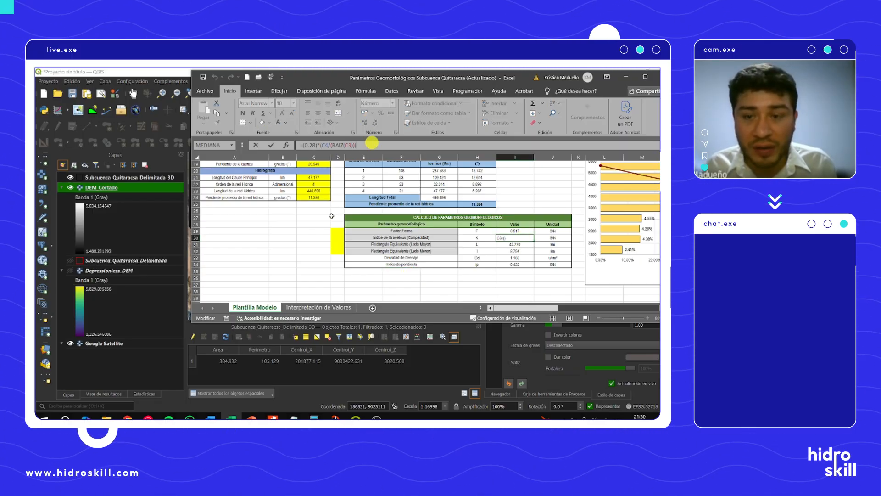
left_click(328, 252)
left_click(514, 237)
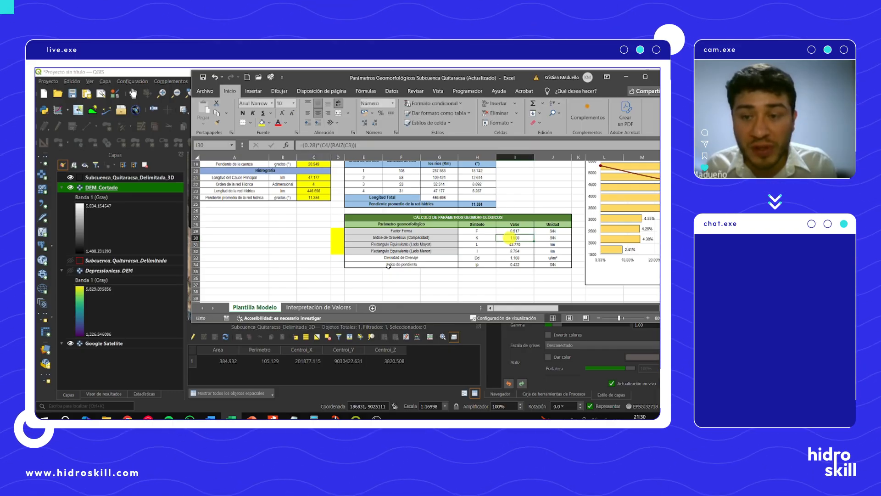
scroll(326, 255, "up", 6)
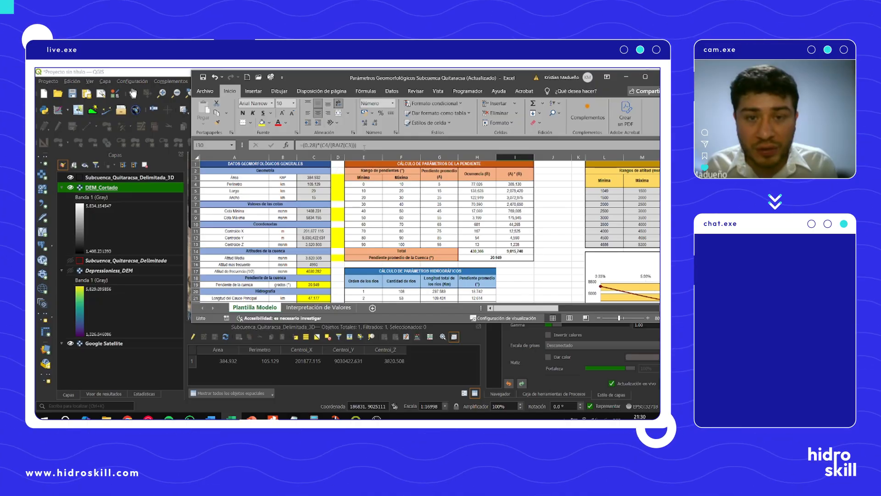
key("F2")
scroll(340, 227, "up", 3)
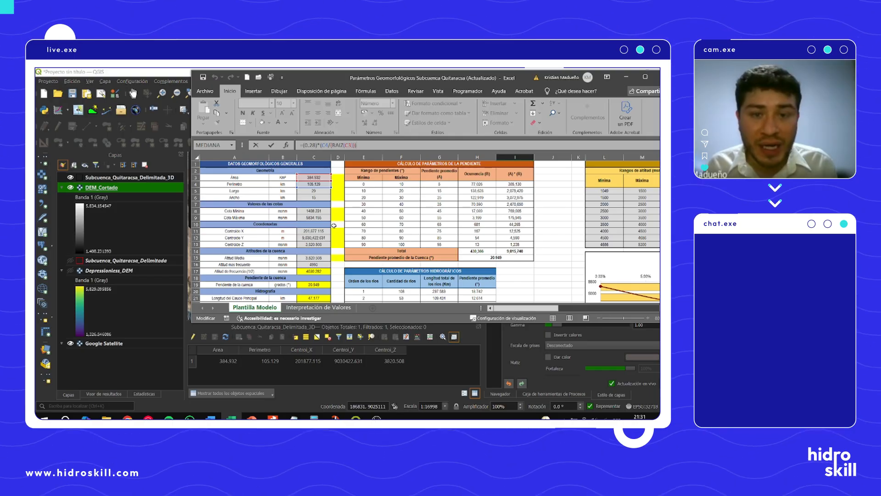
scroll(329, 232, "down", 6)
left_click(332, 243)
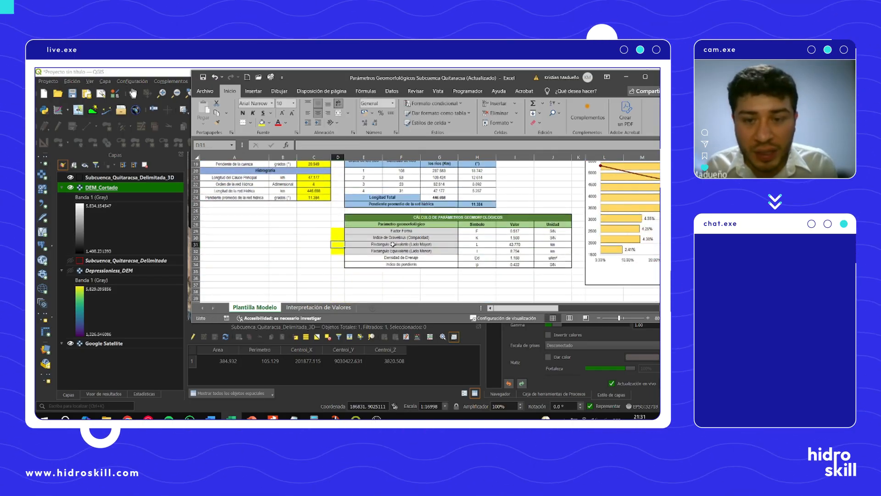
Step: Fill the 1.26-1.50 "Oval redonda a oval oblonga" row of the Índice de Compacidad table on Interpretación de Valores yellow
left_click(309, 307)
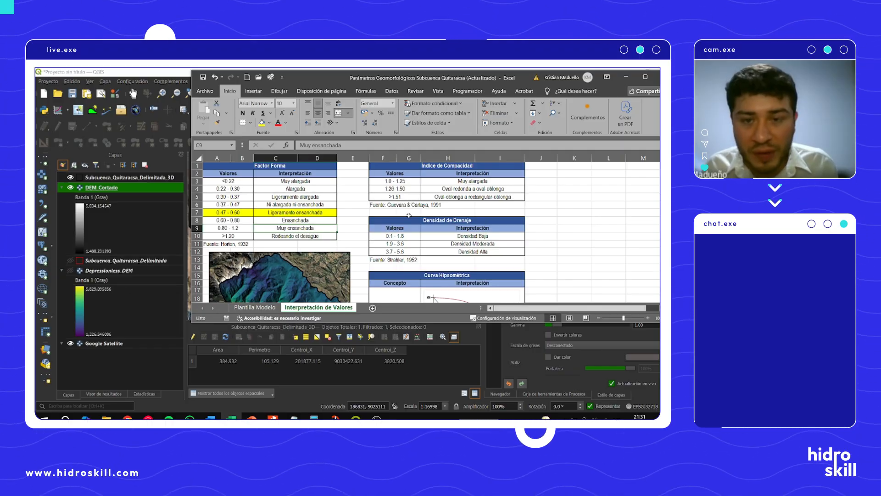
left_click(406, 189)
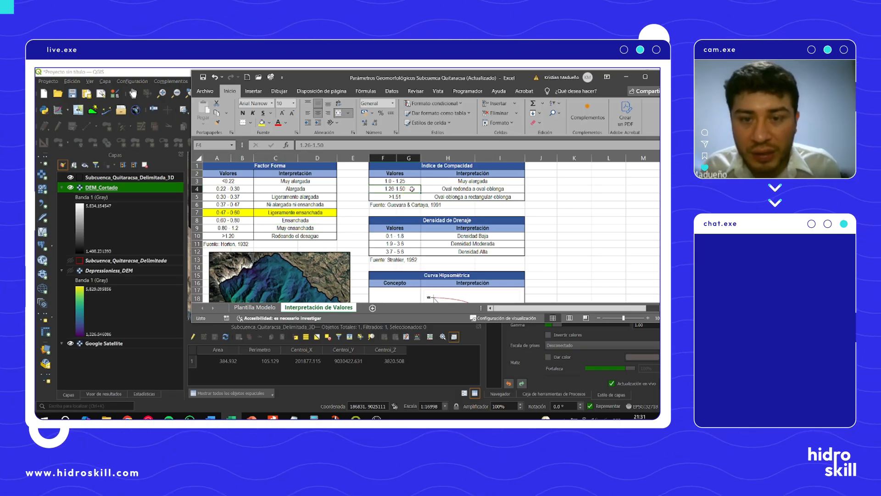
left_click_drag(412, 188, 502, 189)
left_click(262, 122)
left_click(552, 221)
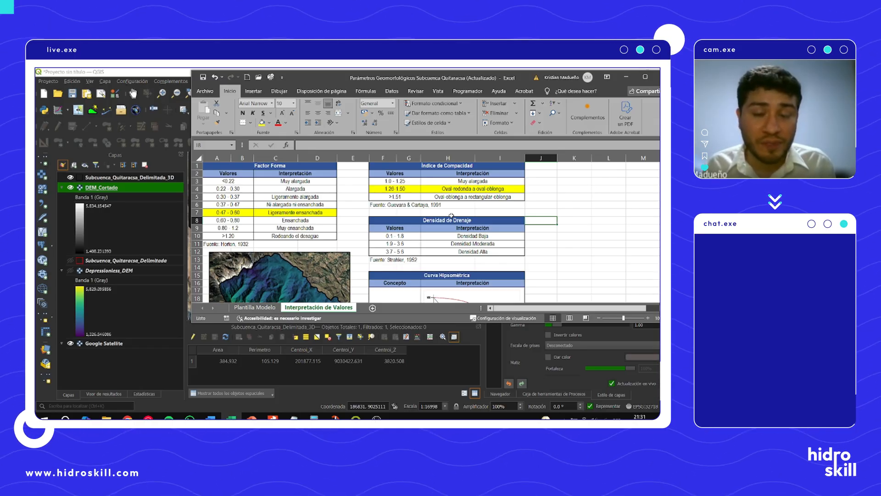
Step: Check the Índice de Gravelious value against its interpretation range and the subbasin image on Interpretación de Valores, and return to Plantilla Modelo
left_click(265, 308)
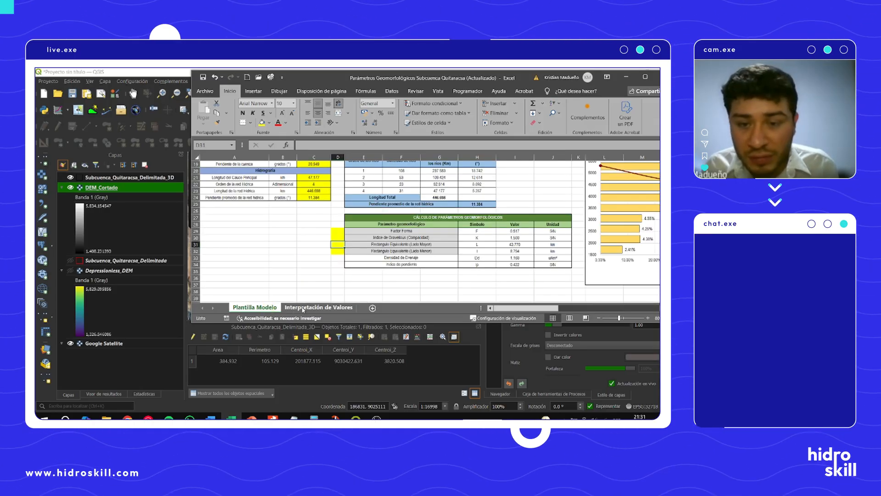
left_click(303, 310)
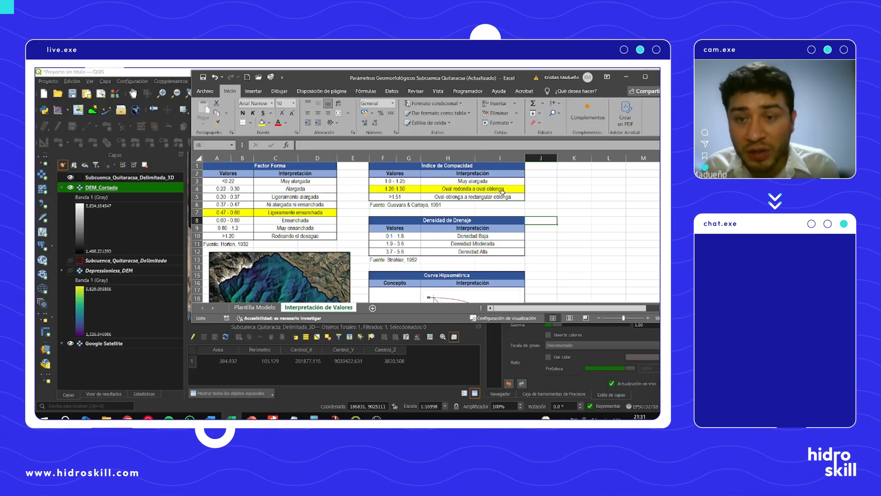
scroll(304, 249, "down", 3)
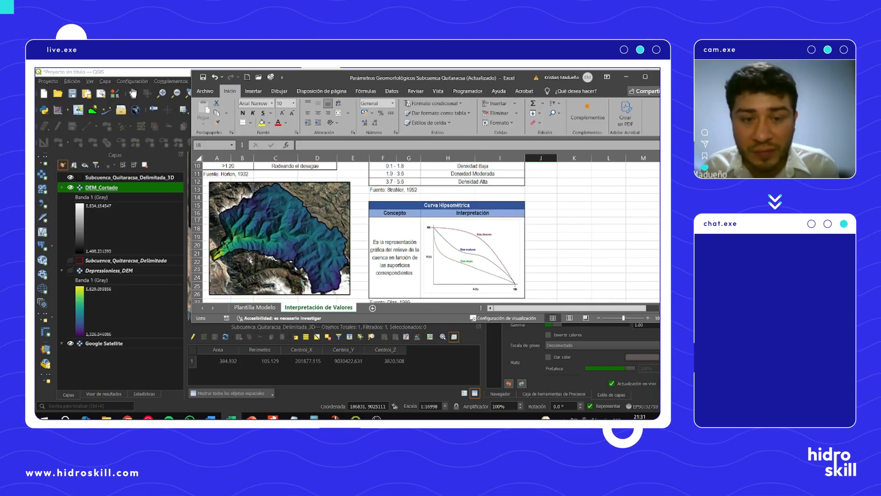
scroll(269, 260, "up", 3)
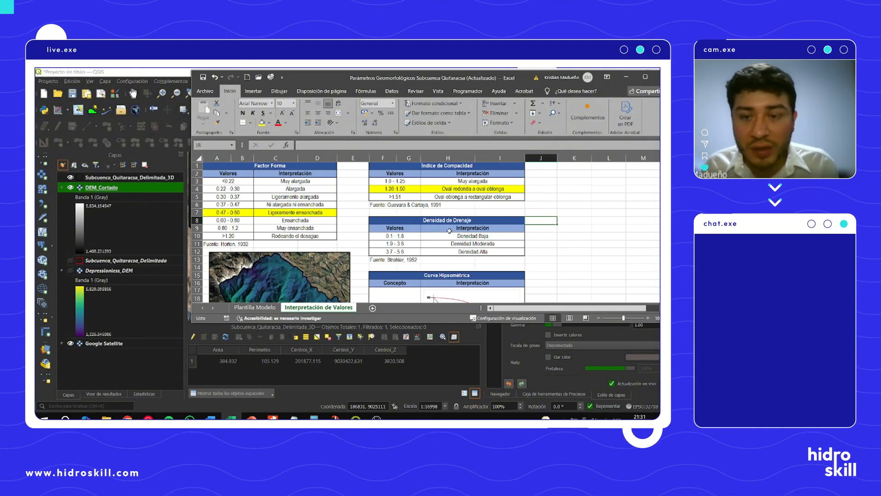
left_click(260, 308)
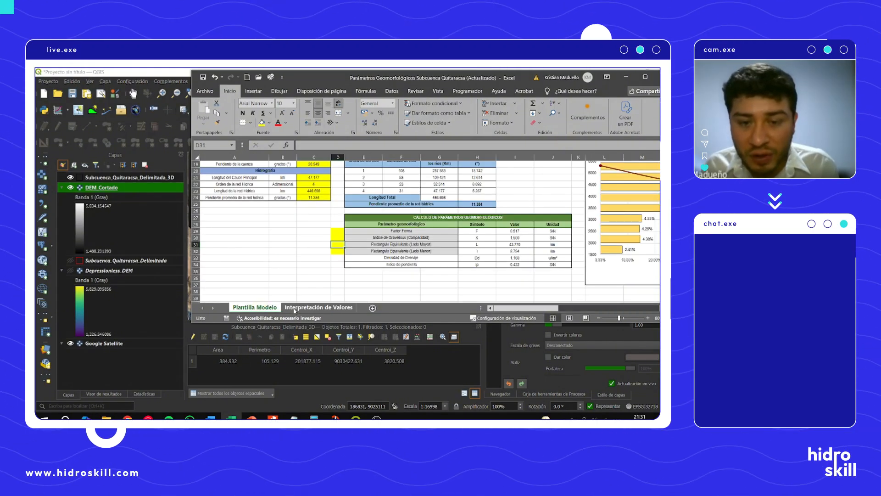
left_click(296, 307)
scroll(350, 257, "down", 3)
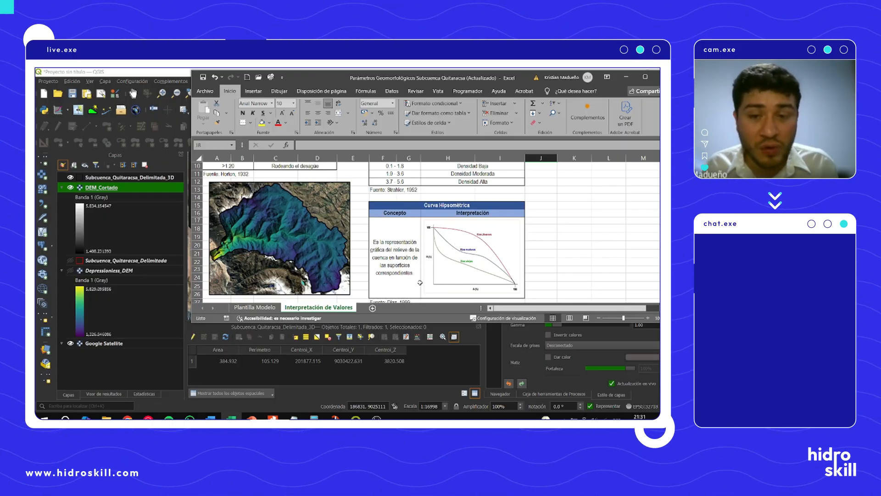
left_click(263, 308)
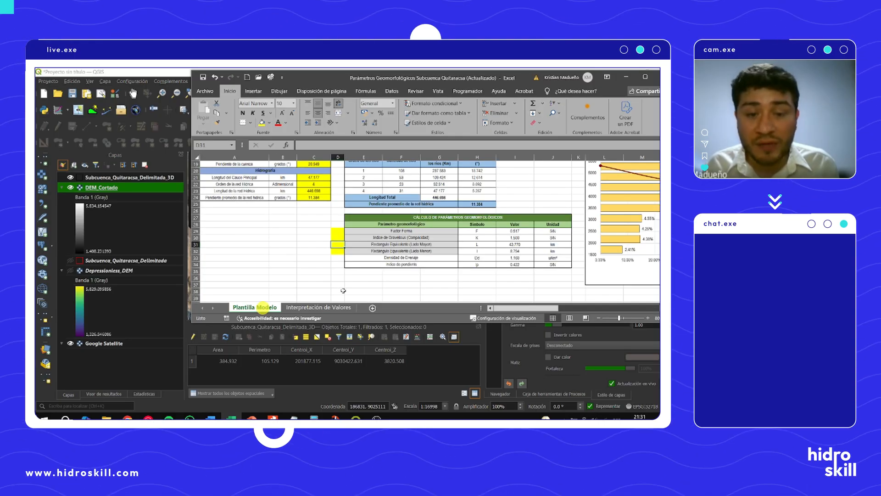
left_click(317, 308)
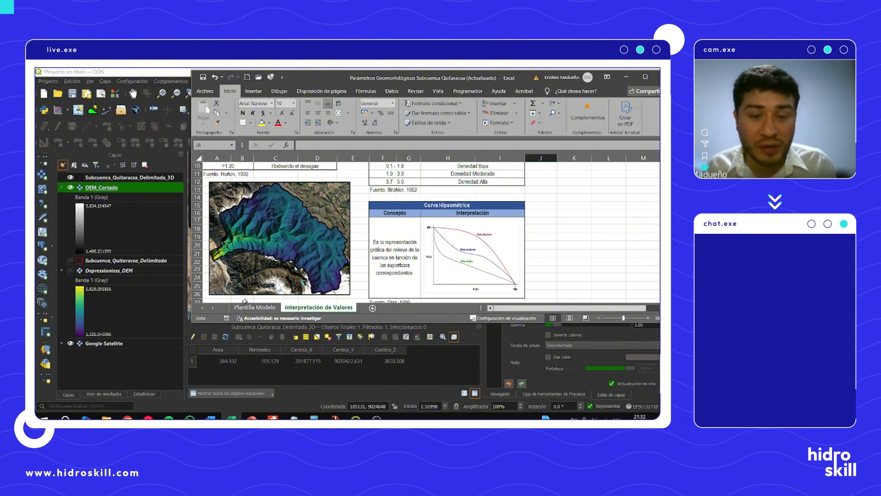
left_click(253, 307)
Step: Examine the Rectángulo Equivalente (Lado Mayor) formula on Plantilla Modelo and trace its referenced cells in the general geomorphological data
left_click(408, 285)
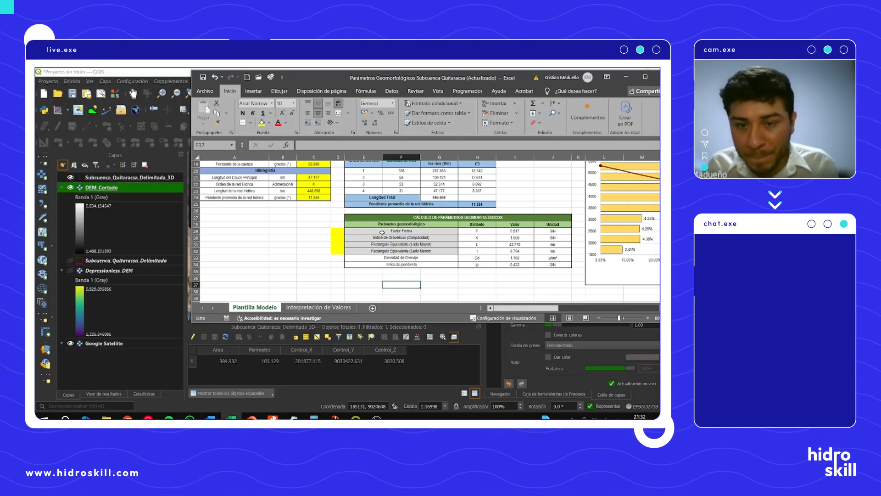
scroll(383, 267, "up", 4)
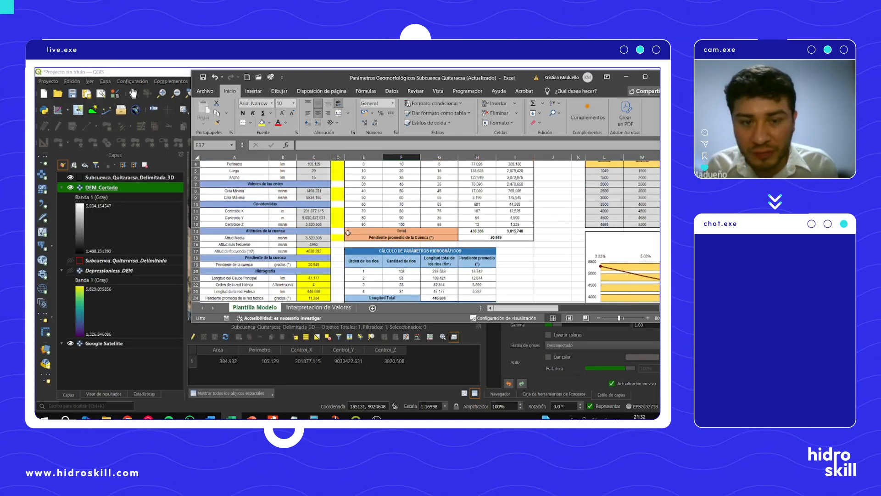
scroll(347, 233, "down", 4)
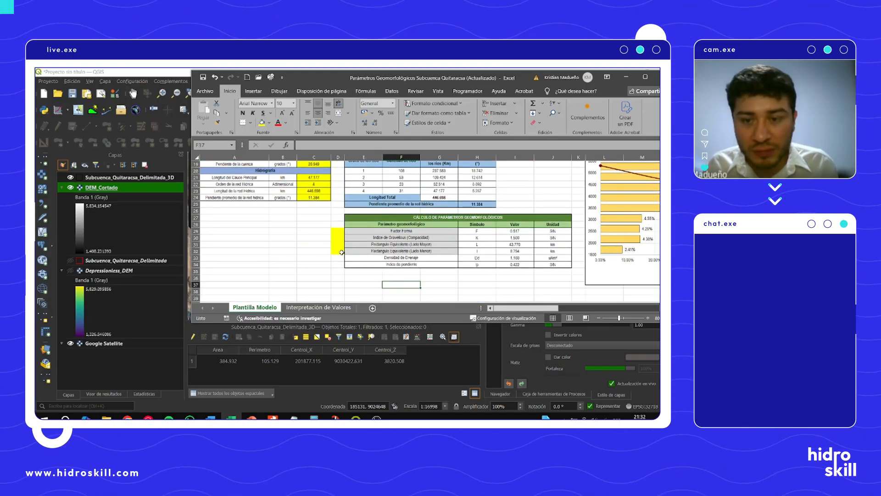
left_click(479, 275)
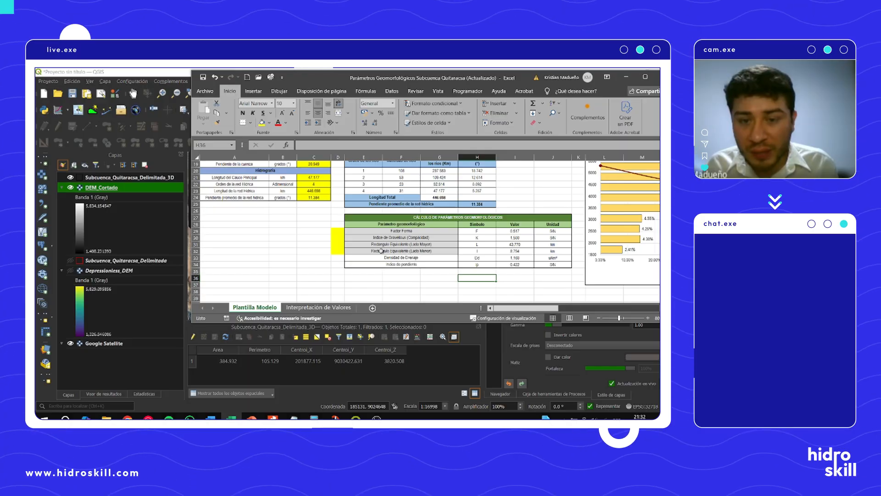
left_click(505, 244)
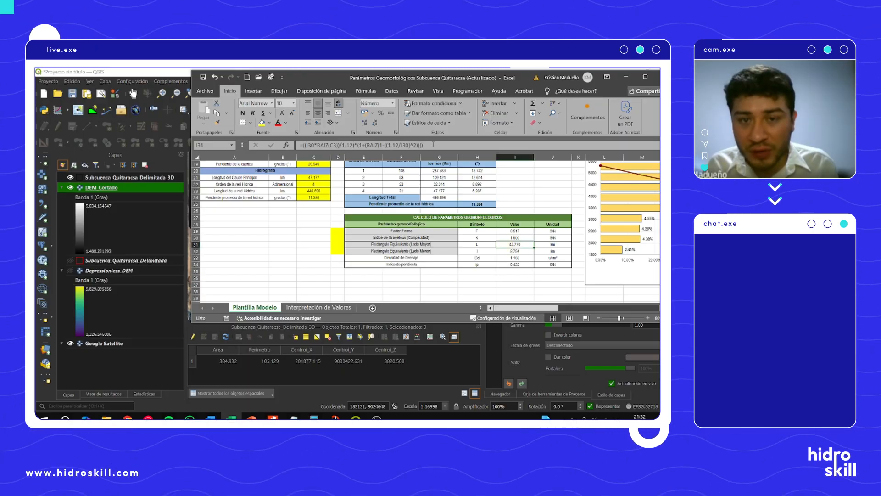
left_click(444, 145)
scroll(307, 235, "up", 2)
scroll(326, 242, "up", 3)
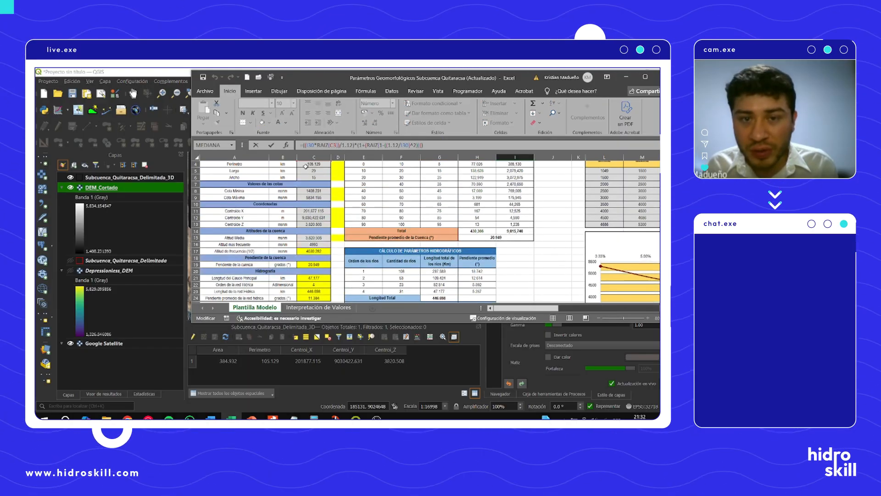
scroll(364, 168, "up", 1)
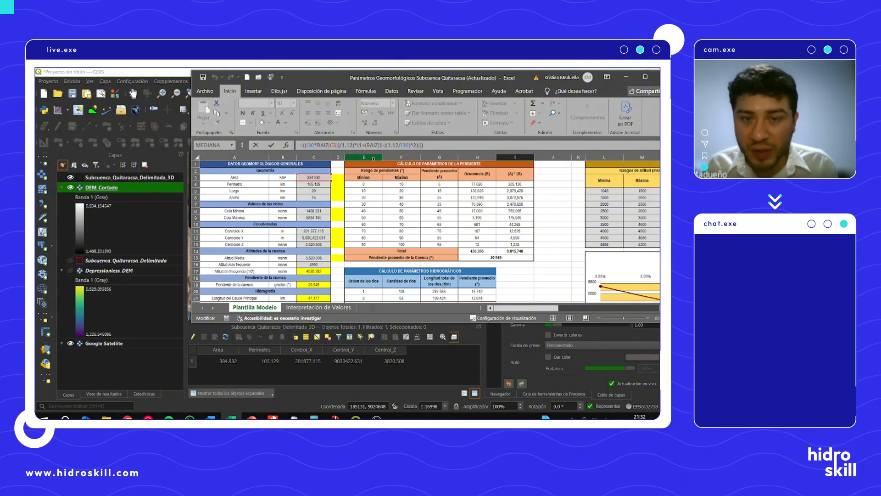
scroll(340, 202, "down", 7)
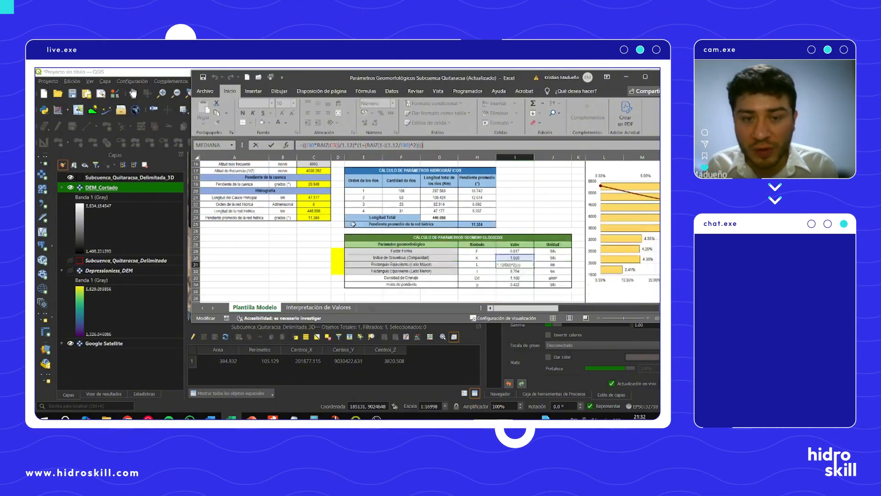
left_click(323, 232)
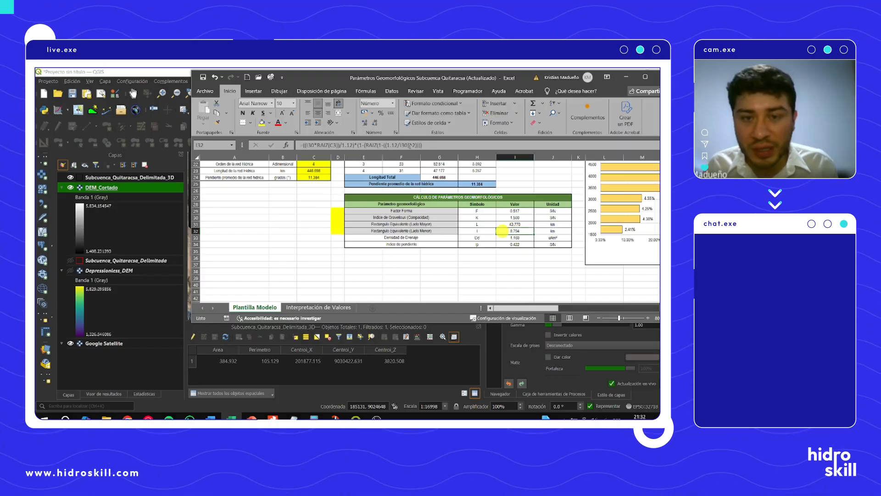
Step: Examine the Rectángulo Equivalente (Lado Menor) formula and trace its referenced cells in the general geomorphological data
double_click(503, 231)
scroll(332, 210, "up", 7)
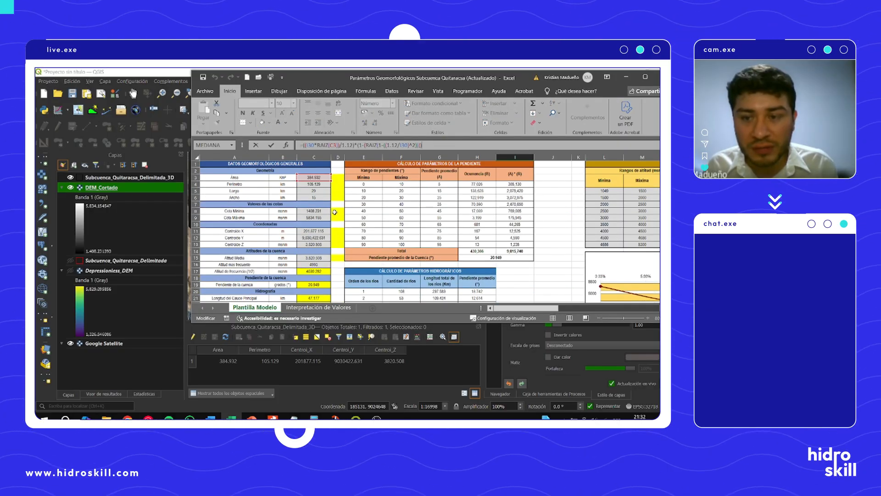
left_click(335, 212)
scroll(363, 220, "down", 7)
left_click(408, 269)
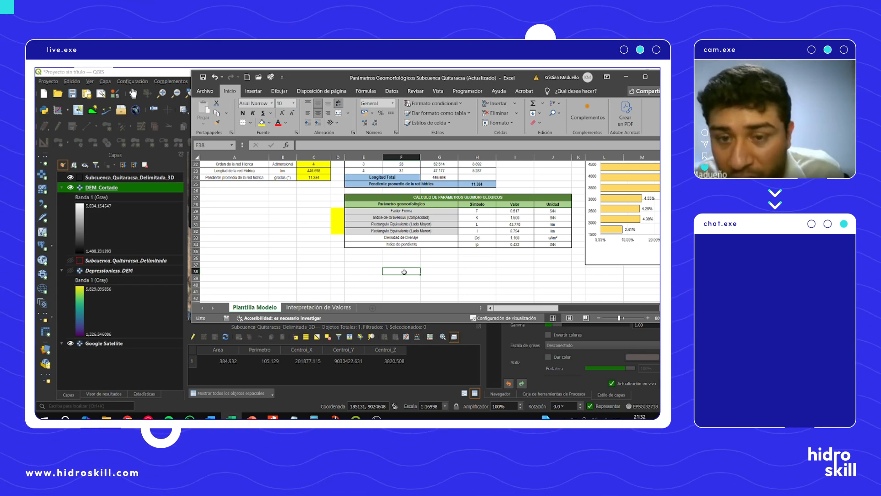
Step: Compare the highlighted Factor Forma and Índice de Compacidad ranges on Interpretación de Valores with the calculated parameters on Plantilla Modelo
left_click(327, 307)
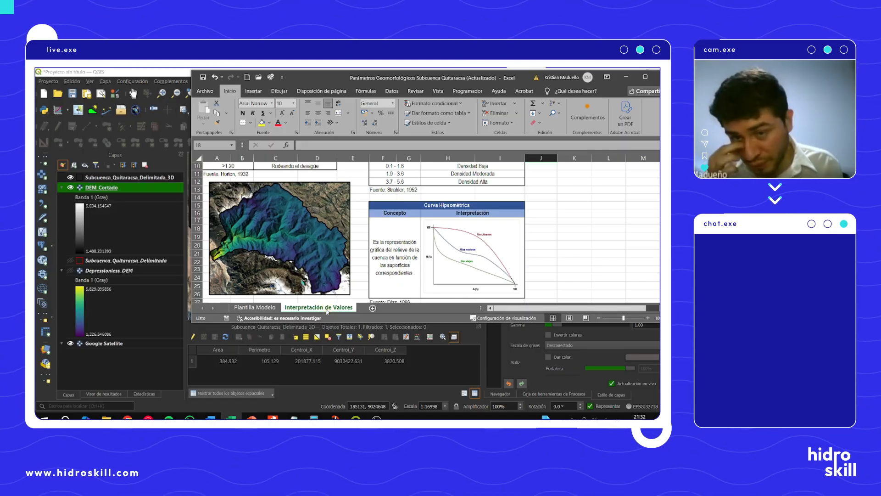
scroll(323, 276, "up", 1)
scroll(323, 277, "up", 3)
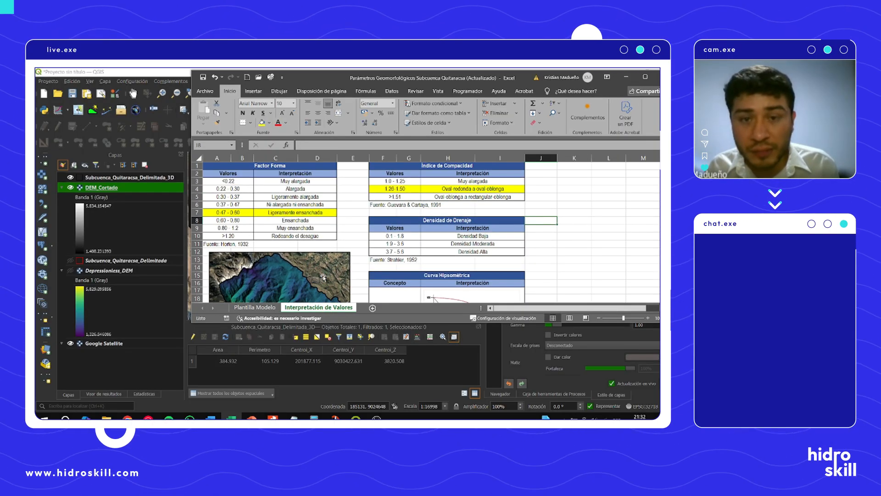
left_click(267, 305)
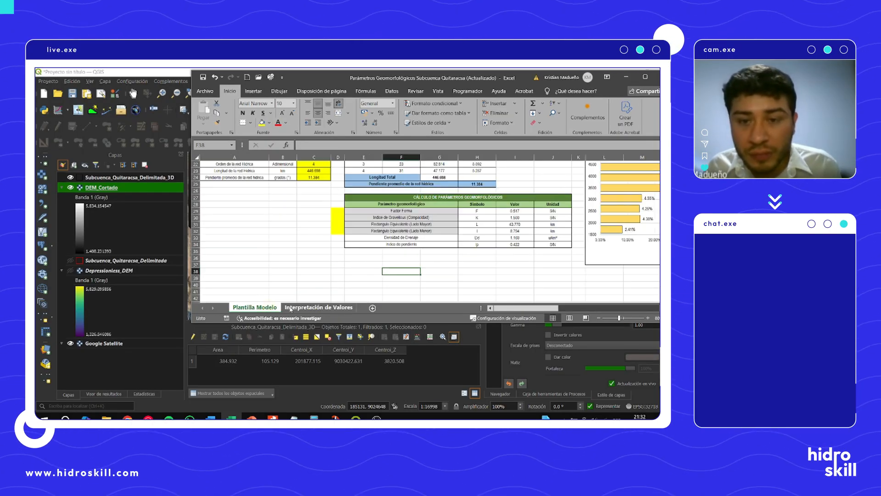
left_click(291, 309)
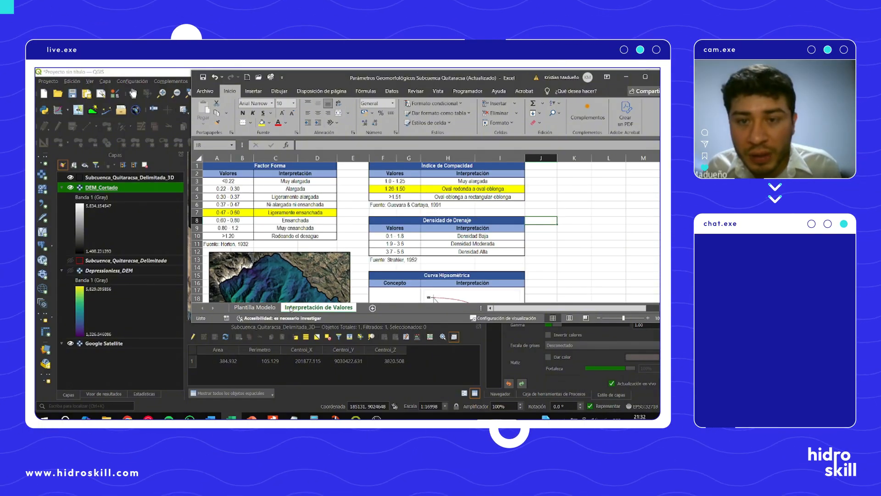
left_click(264, 307)
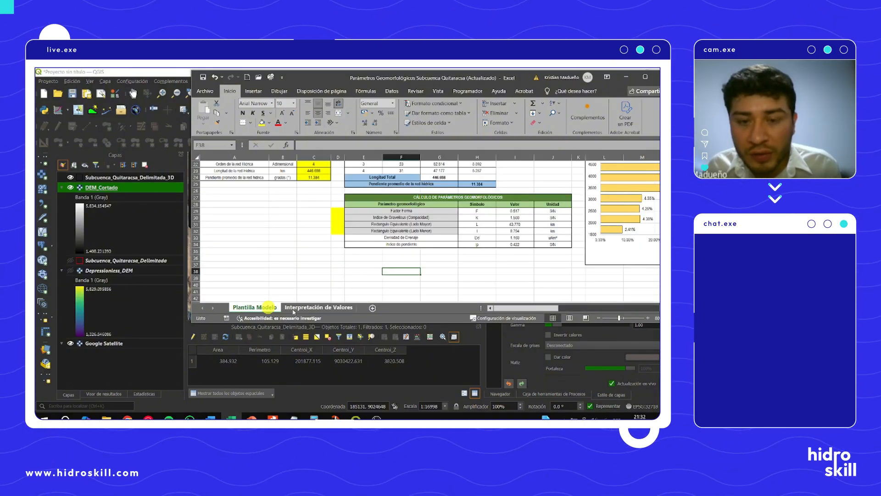
Step: Review the subbasin image and Curva Hipsométrica table on Interpretación de Valores, and return to the calculated parameters on Plantilla Modelo
left_click(293, 309)
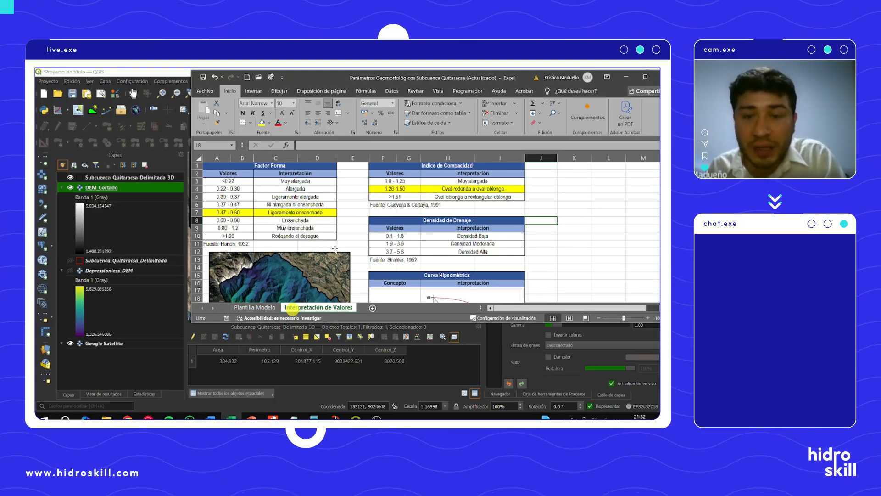
scroll(341, 246, "down", 2)
scroll(341, 247, "down", 4)
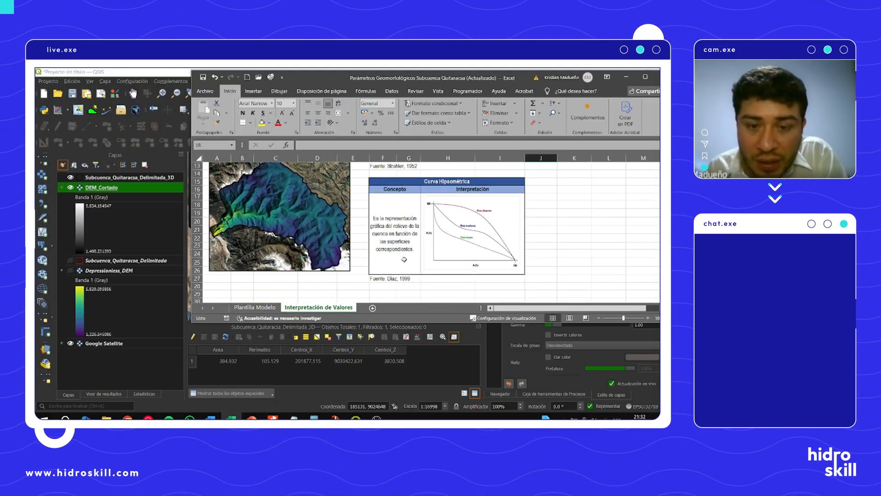
scroll(388, 257, "up", 6)
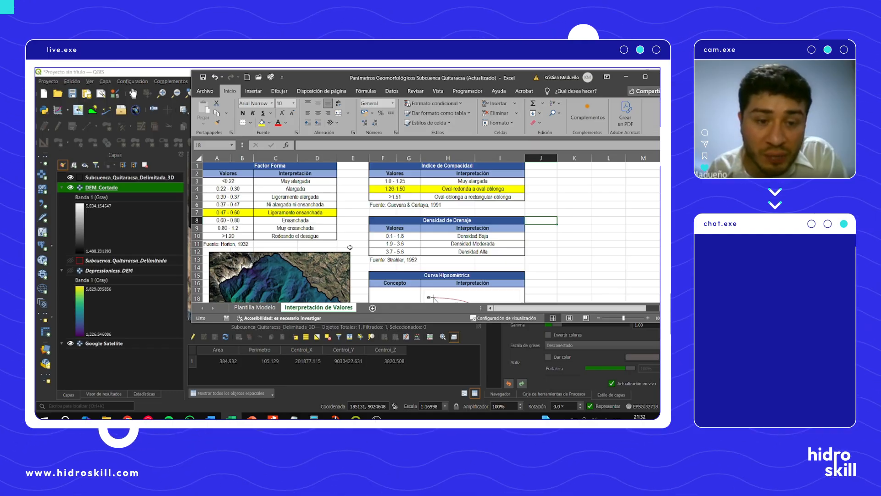
left_click(264, 307)
left_click(476, 258)
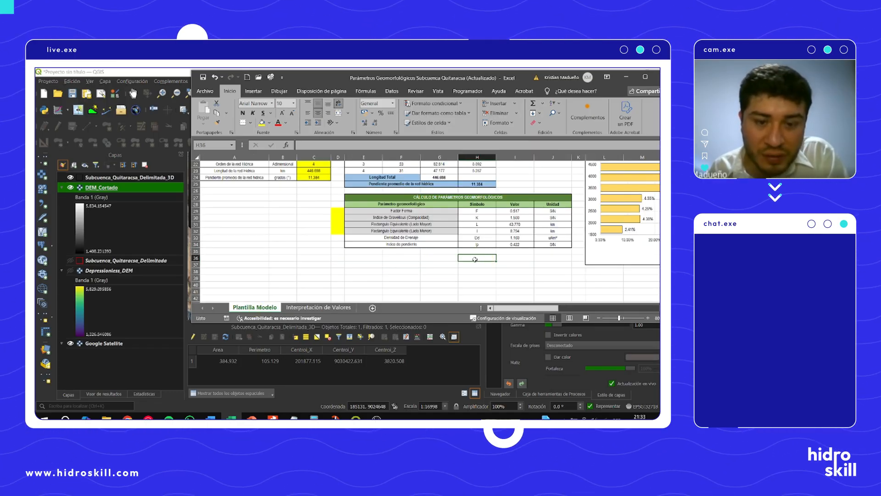
Step: Recheck the interpretation tables against the subbasin image on Interpretación de Valores, and return to Plantilla Modelo
left_click(322, 307)
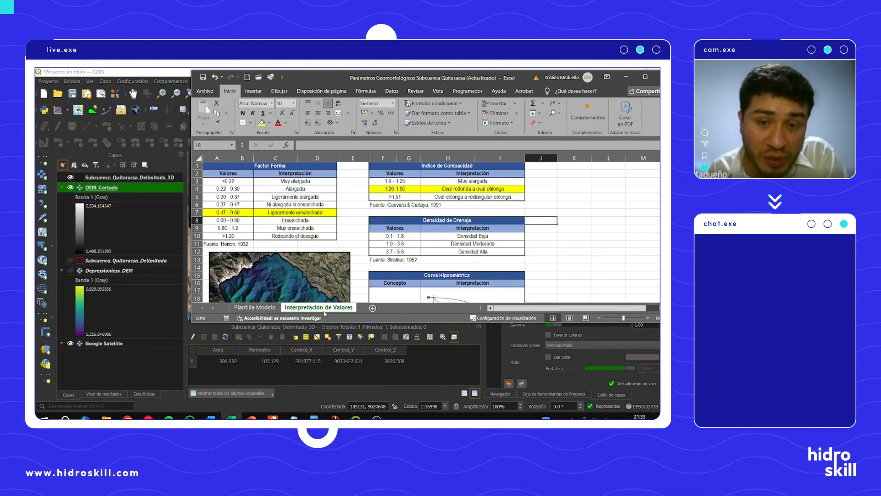
scroll(327, 192, "down", 3)
scroll(413, 229, "up", 3)
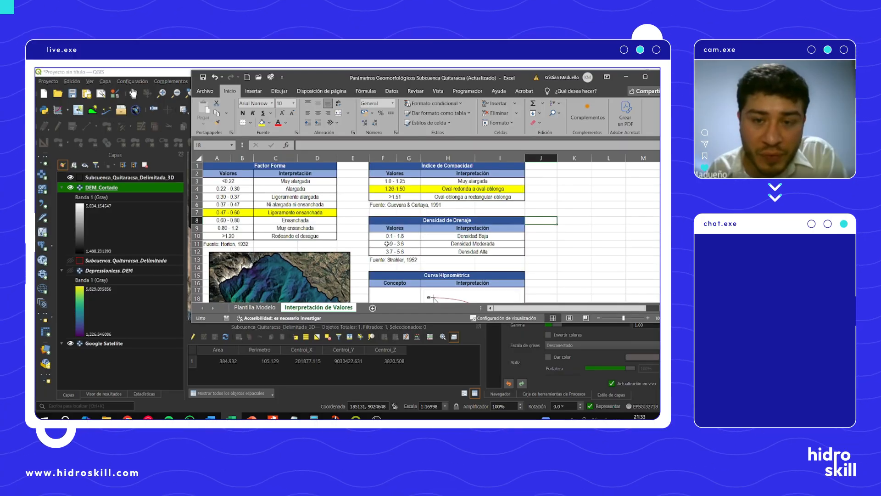
scroll(424, 242, "down", 3)
scroll(425, 242, "up", 3)
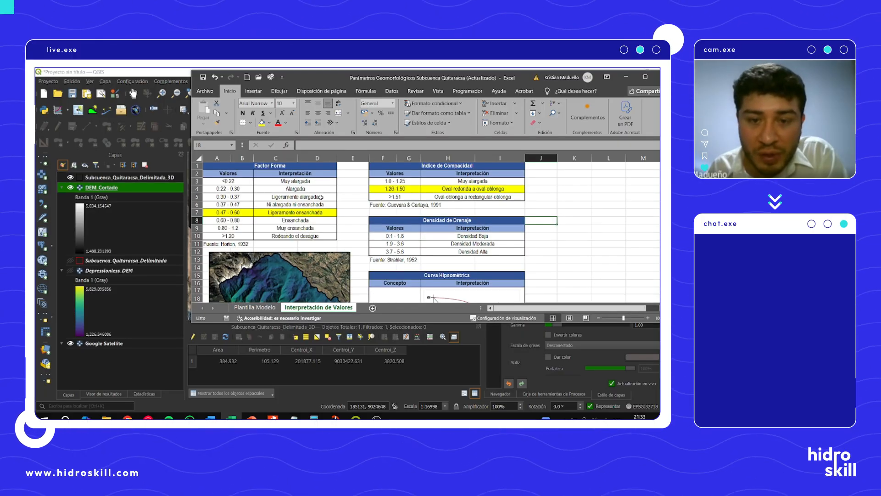
left_click(255, 308)
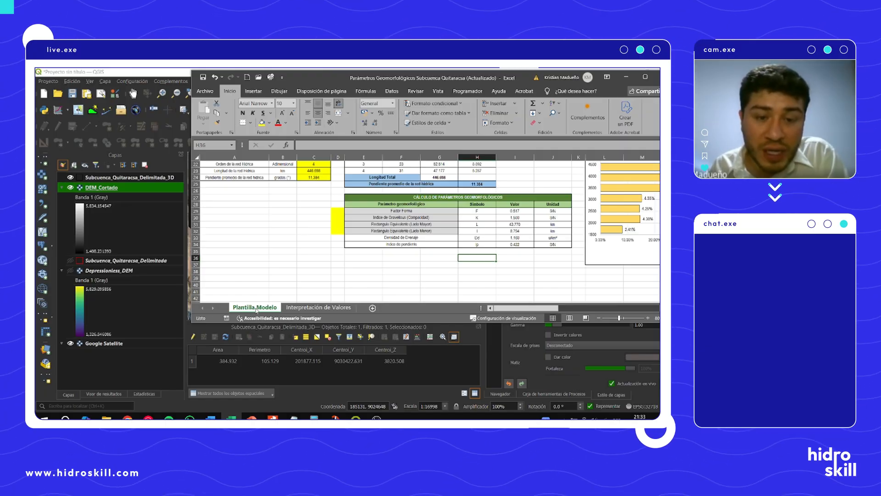
left_click(302, 310)
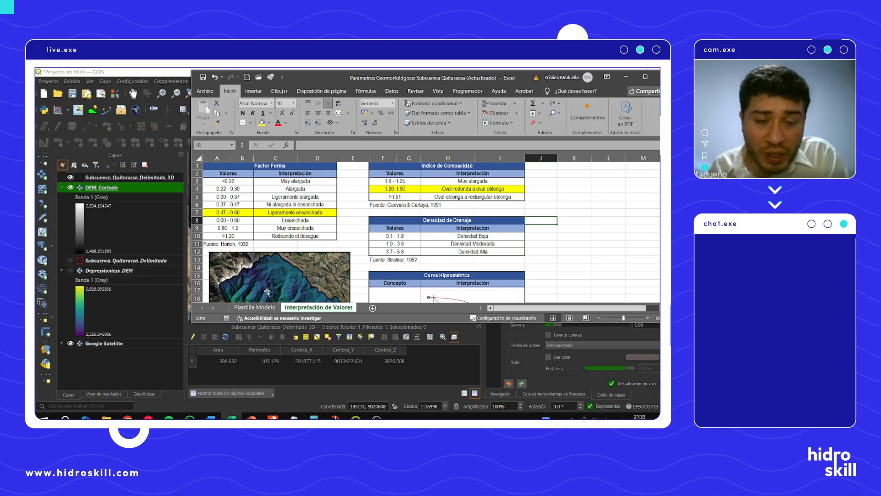
scroll(307, 266, "down", 3)
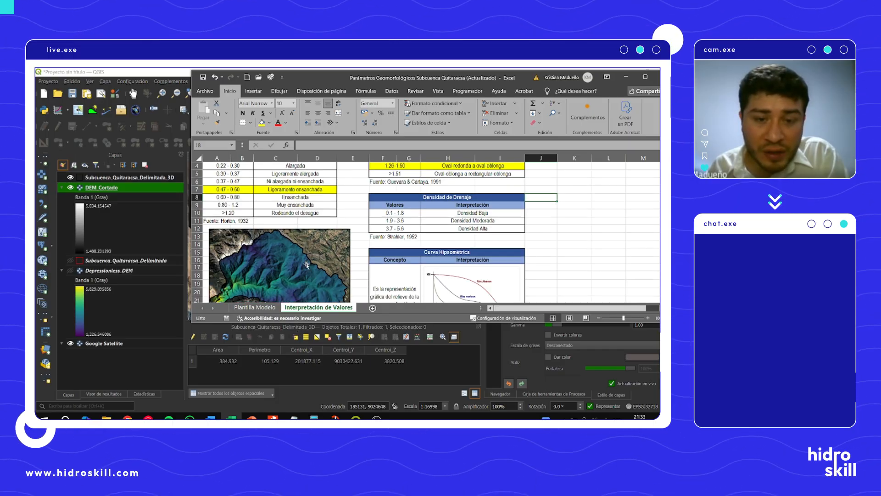
scroll(307, 265, "up", 3)
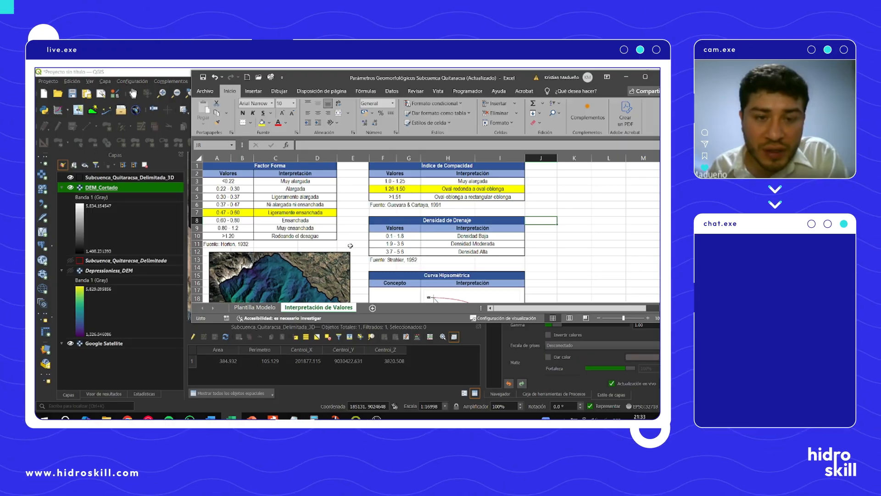
left_click(255, 307)
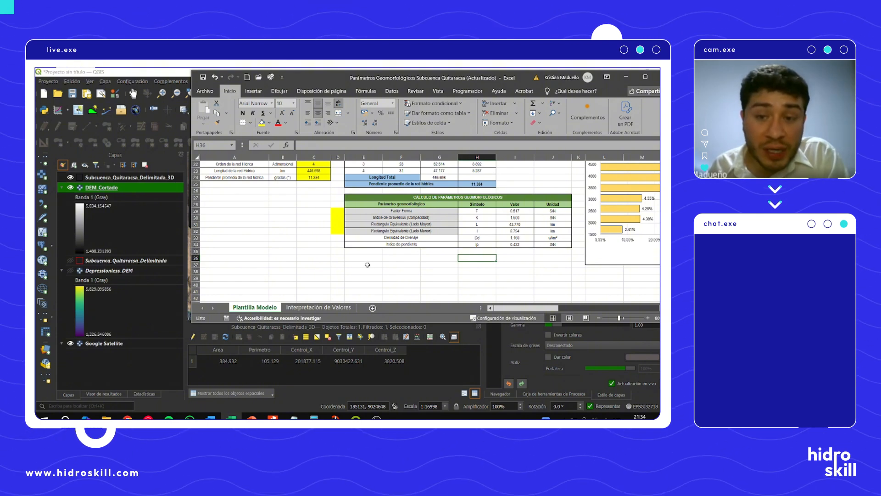
Step: Check the Rectángulo Equivalente values for Lado Mayor and Lado Menor in the geomorphological parameters table
left_click(506, 224)
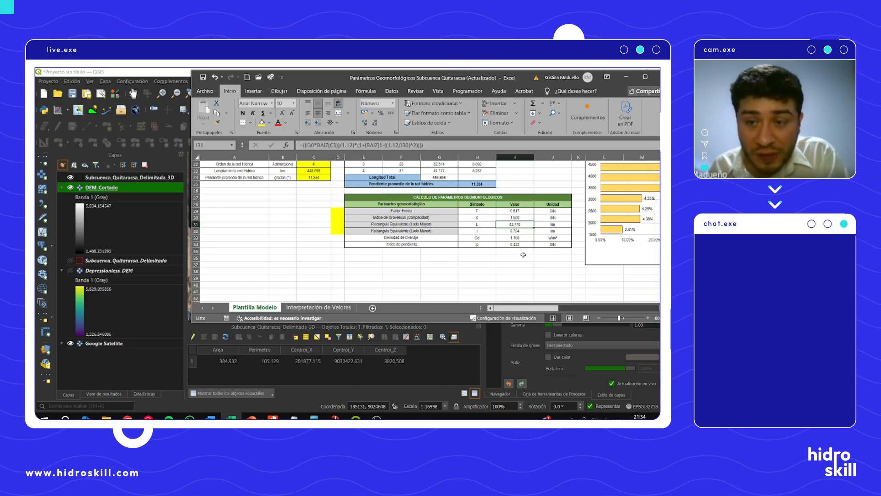
left_click(432, 231)
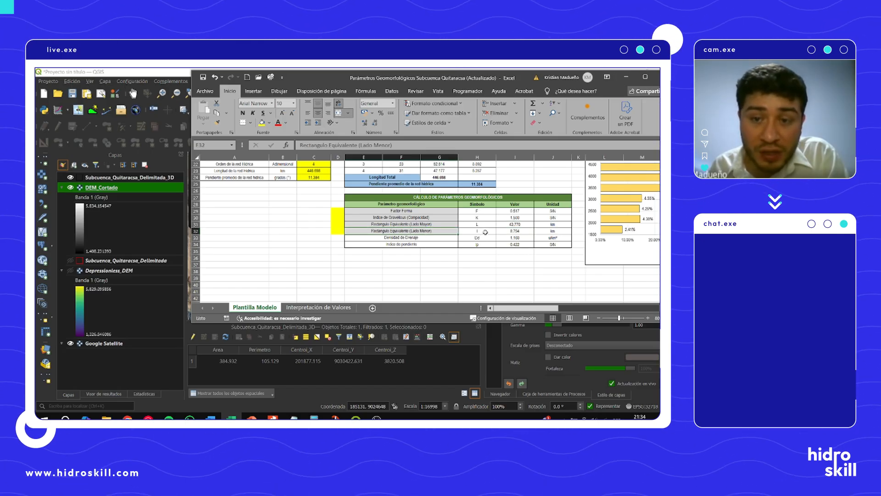
key("Right")
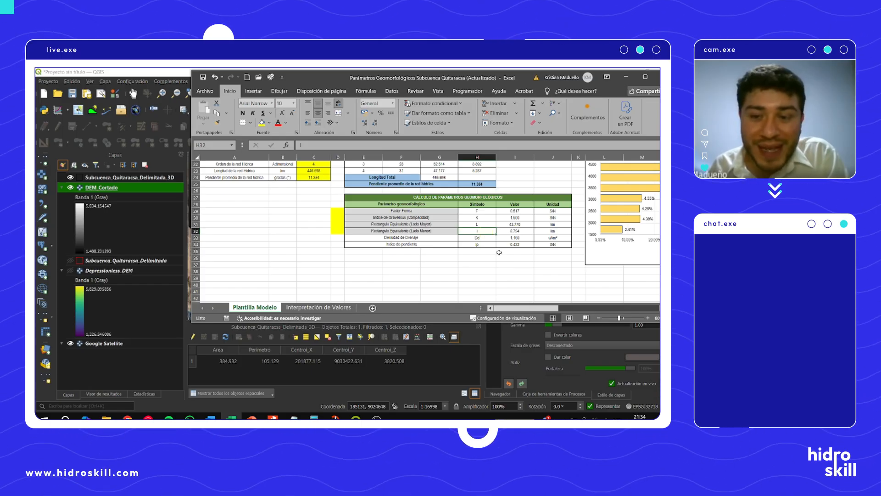
left_click(509, 233)
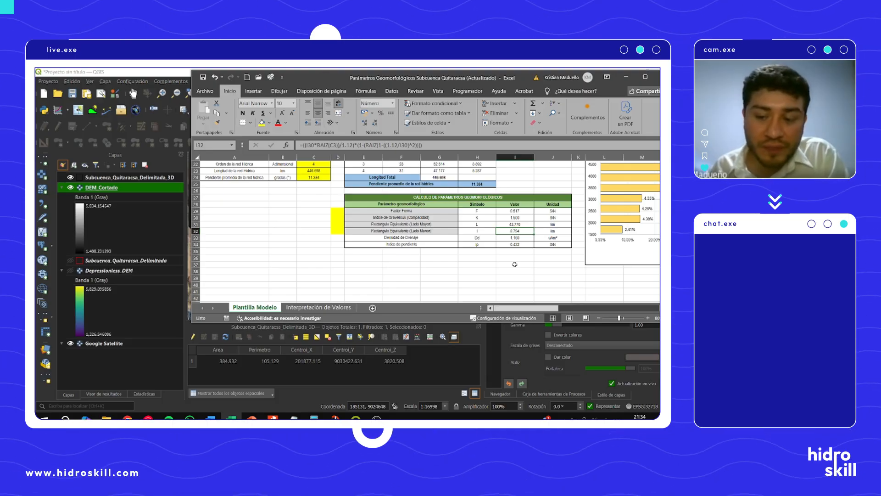
Step: Review the general geomorphological data and slope parameter tables at the start of Plantilla Modelo
scroll(514, 265, "up", 1)
left_click(513, 271)
scroll(336, 271, "up", 1)
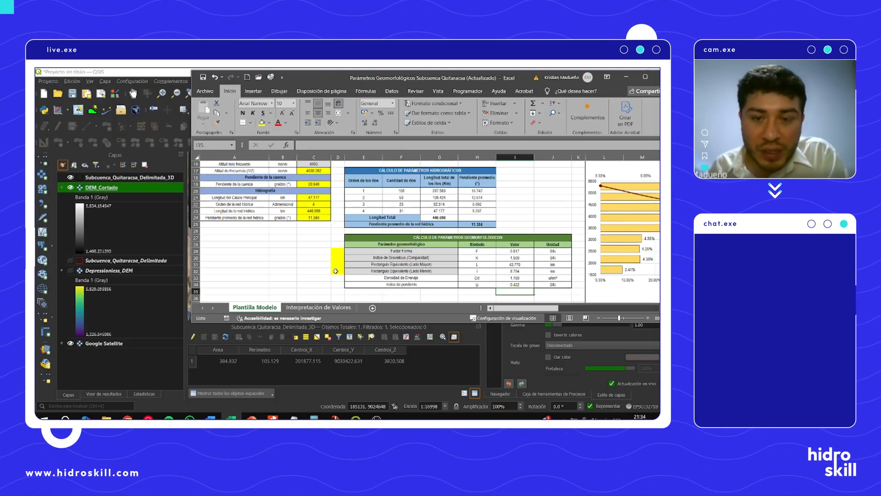
scroll(335, 271, "up", 5)
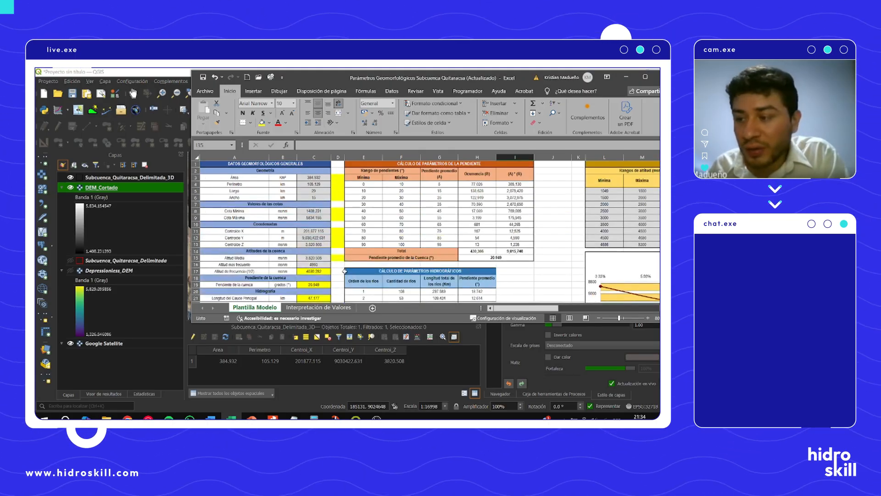
left_click(210, 418)
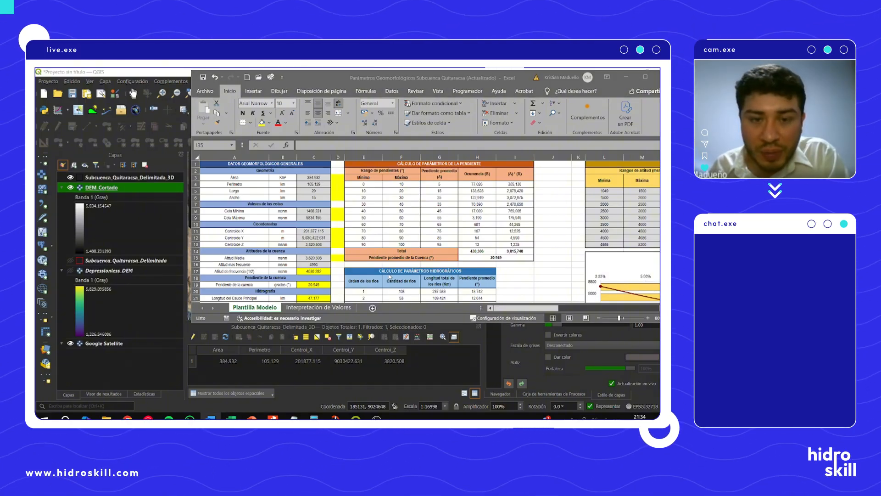
Step: Review the slope, hydrographic and geomorphological parameter tables on Plantilla Modelo, from the general data down to Índice de pendiente
scroll(356, 270, "down", 2)
scroll(355, 270, "up", 2)
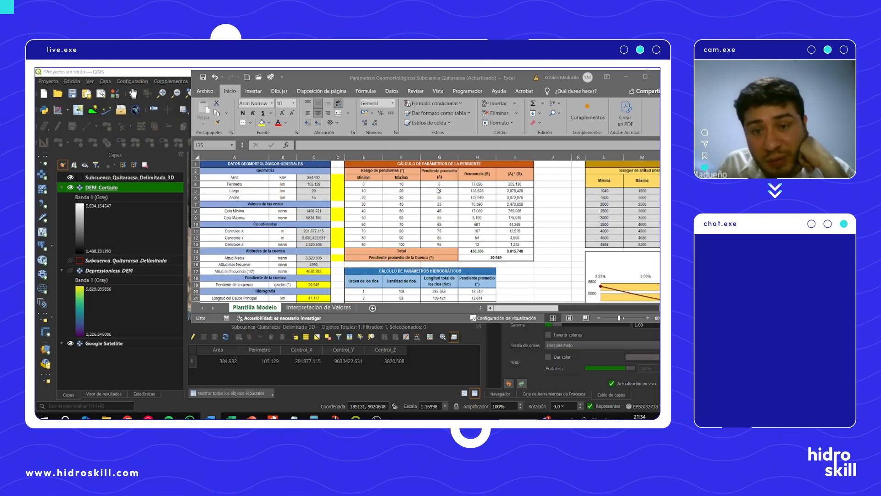
scroll(530, 250, "down", 6)
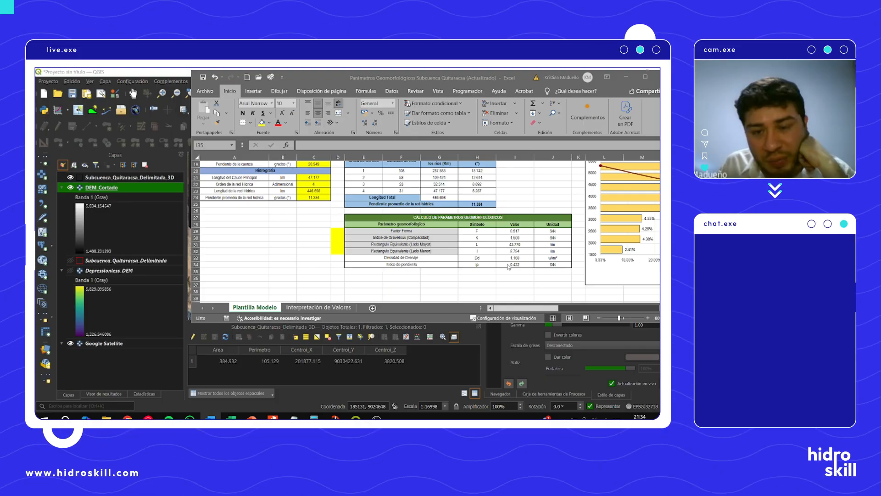
scroll(472, 273, "up", 2)
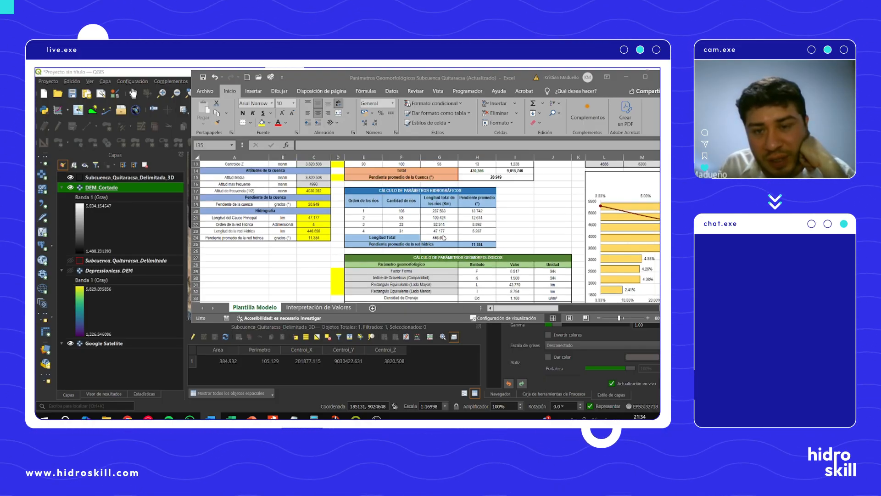
scroll(425, 249, "up", 4)
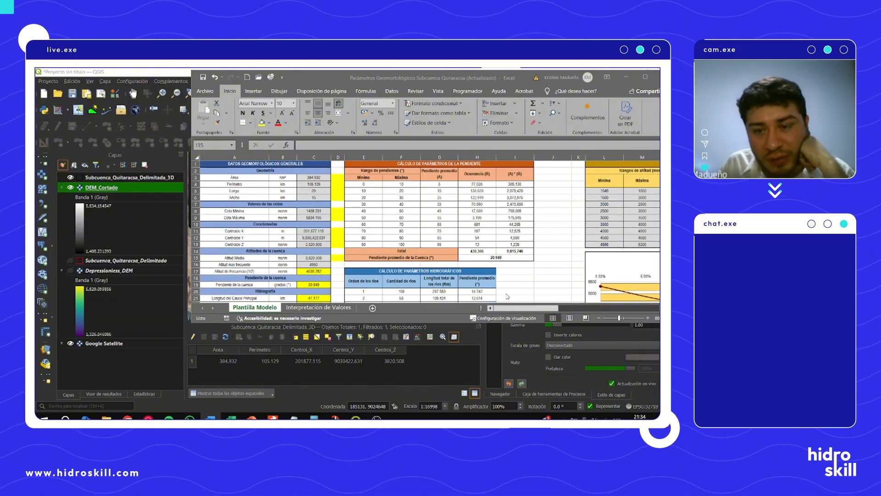
Step: Examine the Cálculo de la Curva Hipsométrica table and its Curva Hipsométrica - Polígono de Frecuencia chart on Plantilla Modelo
left_click_drag(546, 312, 574, 309)
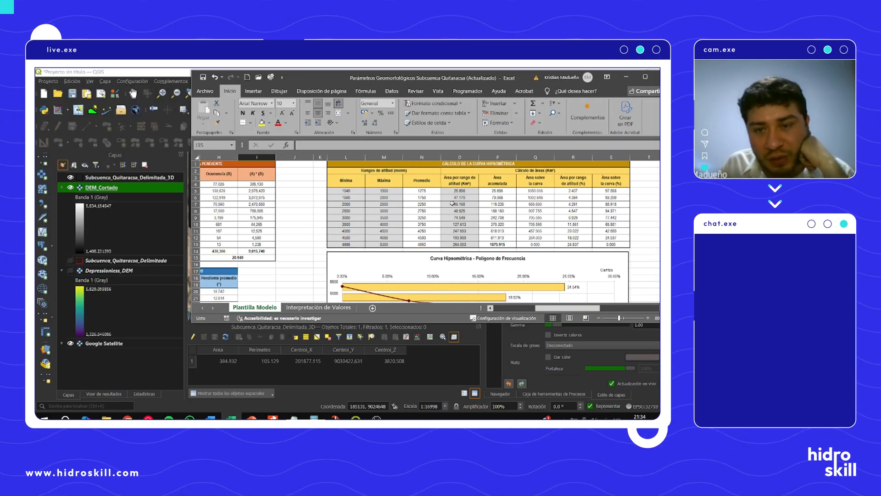
scroll(452, 203, "down", 5)
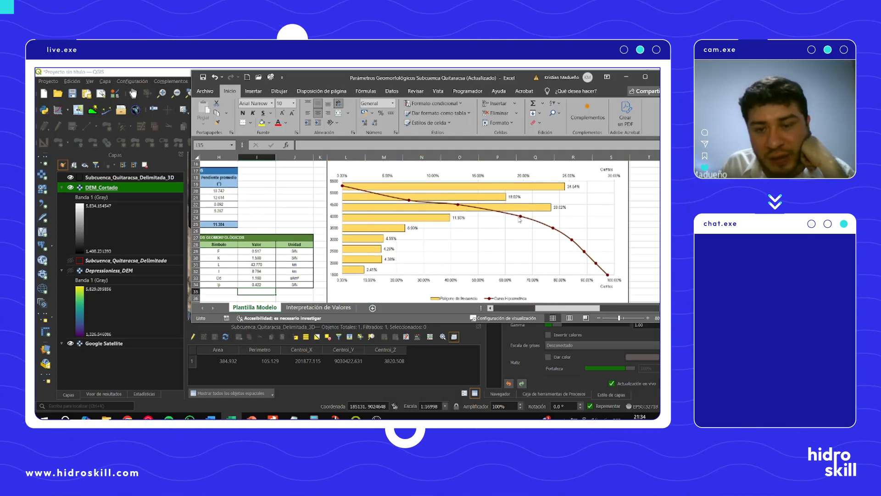
scroll(438, 243, "up", 2)
scroll(436, 213, "down", 2)
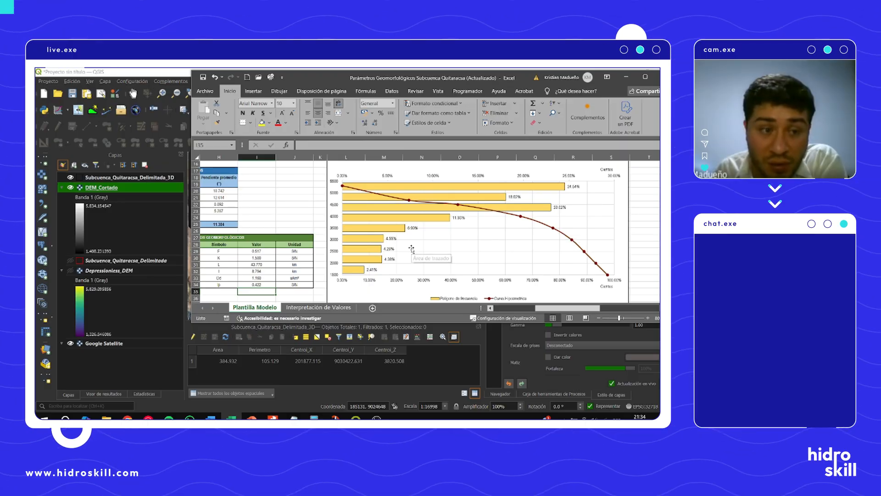
scroll(410, 250, "down", 2)
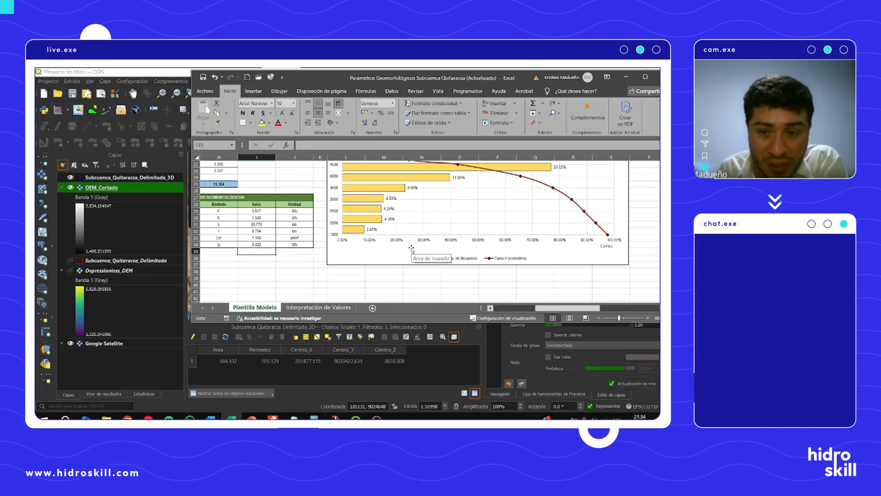
scroll(353, 282, "up", 1)
Step: Compare the subbasin's hypsometric curve with the Curva Hipsométrica reference graph on Interpretación de Valores, and return to Plantilla Modelo
left_click(321, 307)
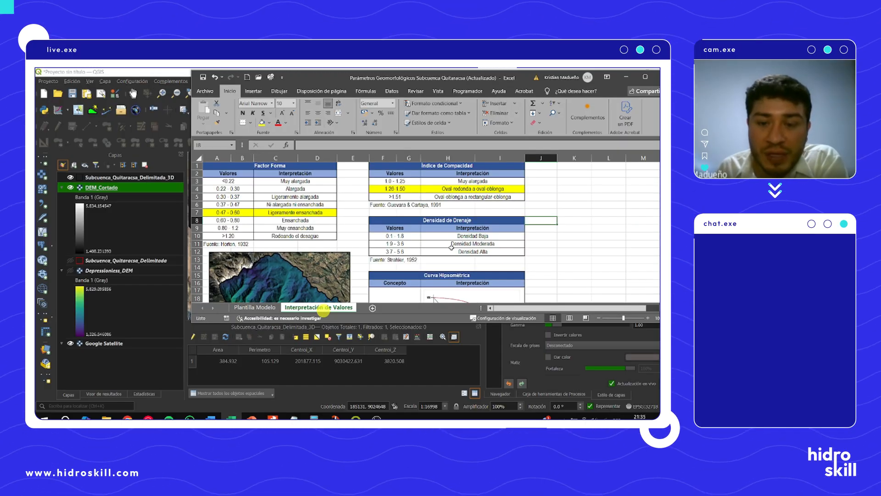
scroll(441, 237, "down", 4)
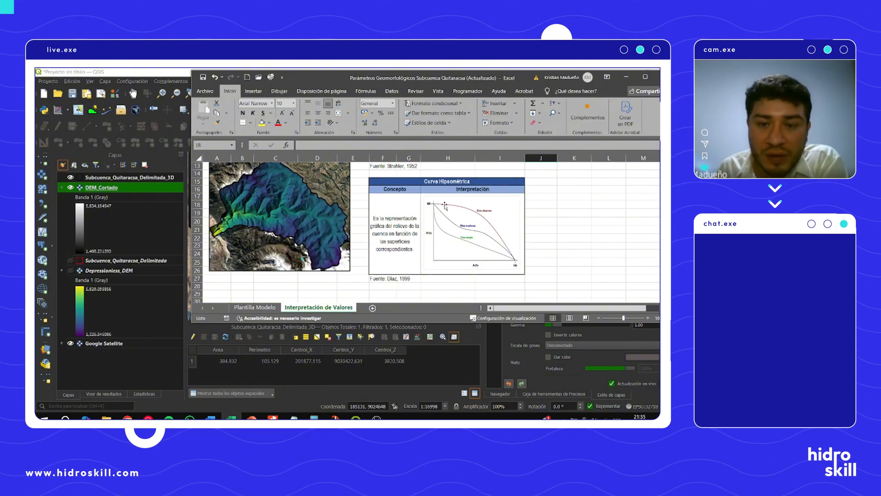
left_click(257, 307)
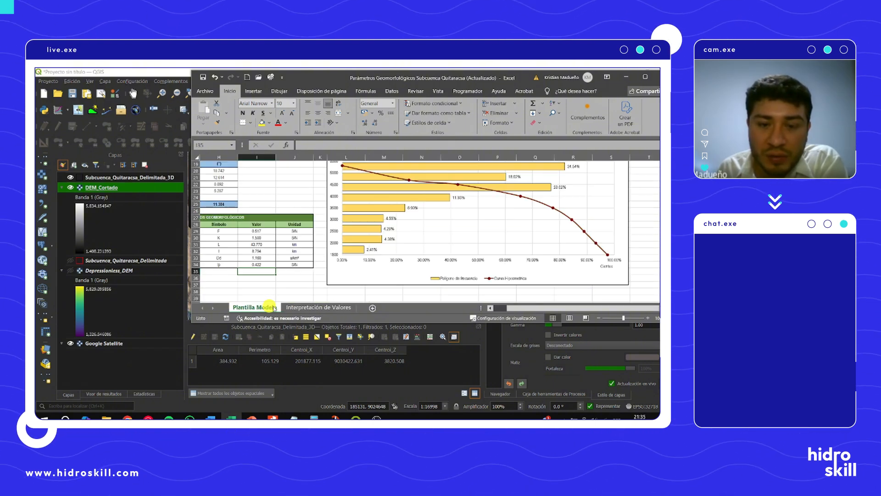
left_click(322, 307)
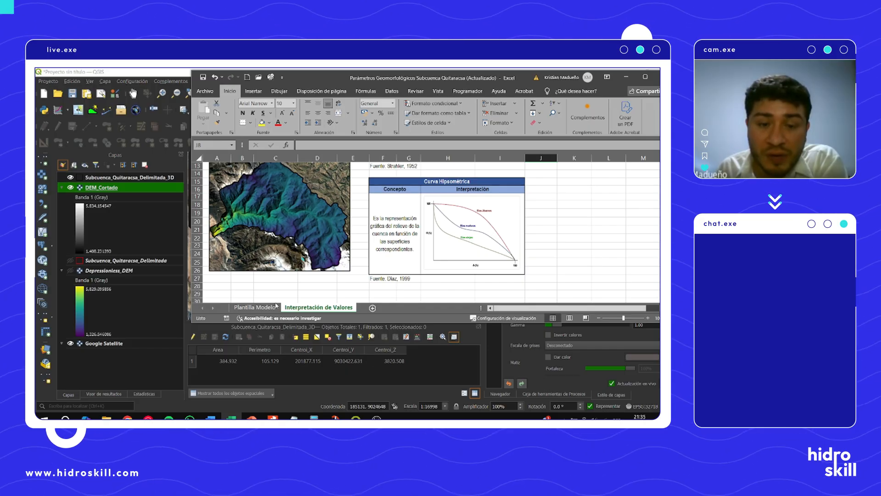
left_click(255, 307)
scroll(408, 229, "up", 2)
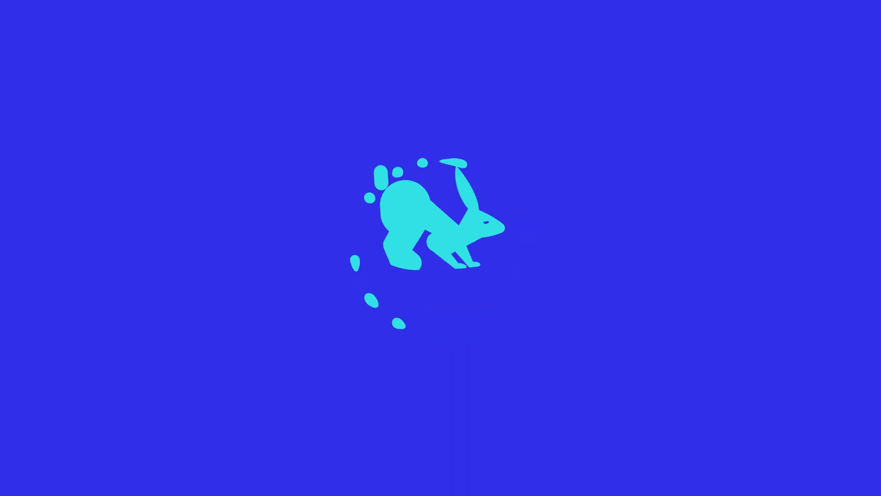